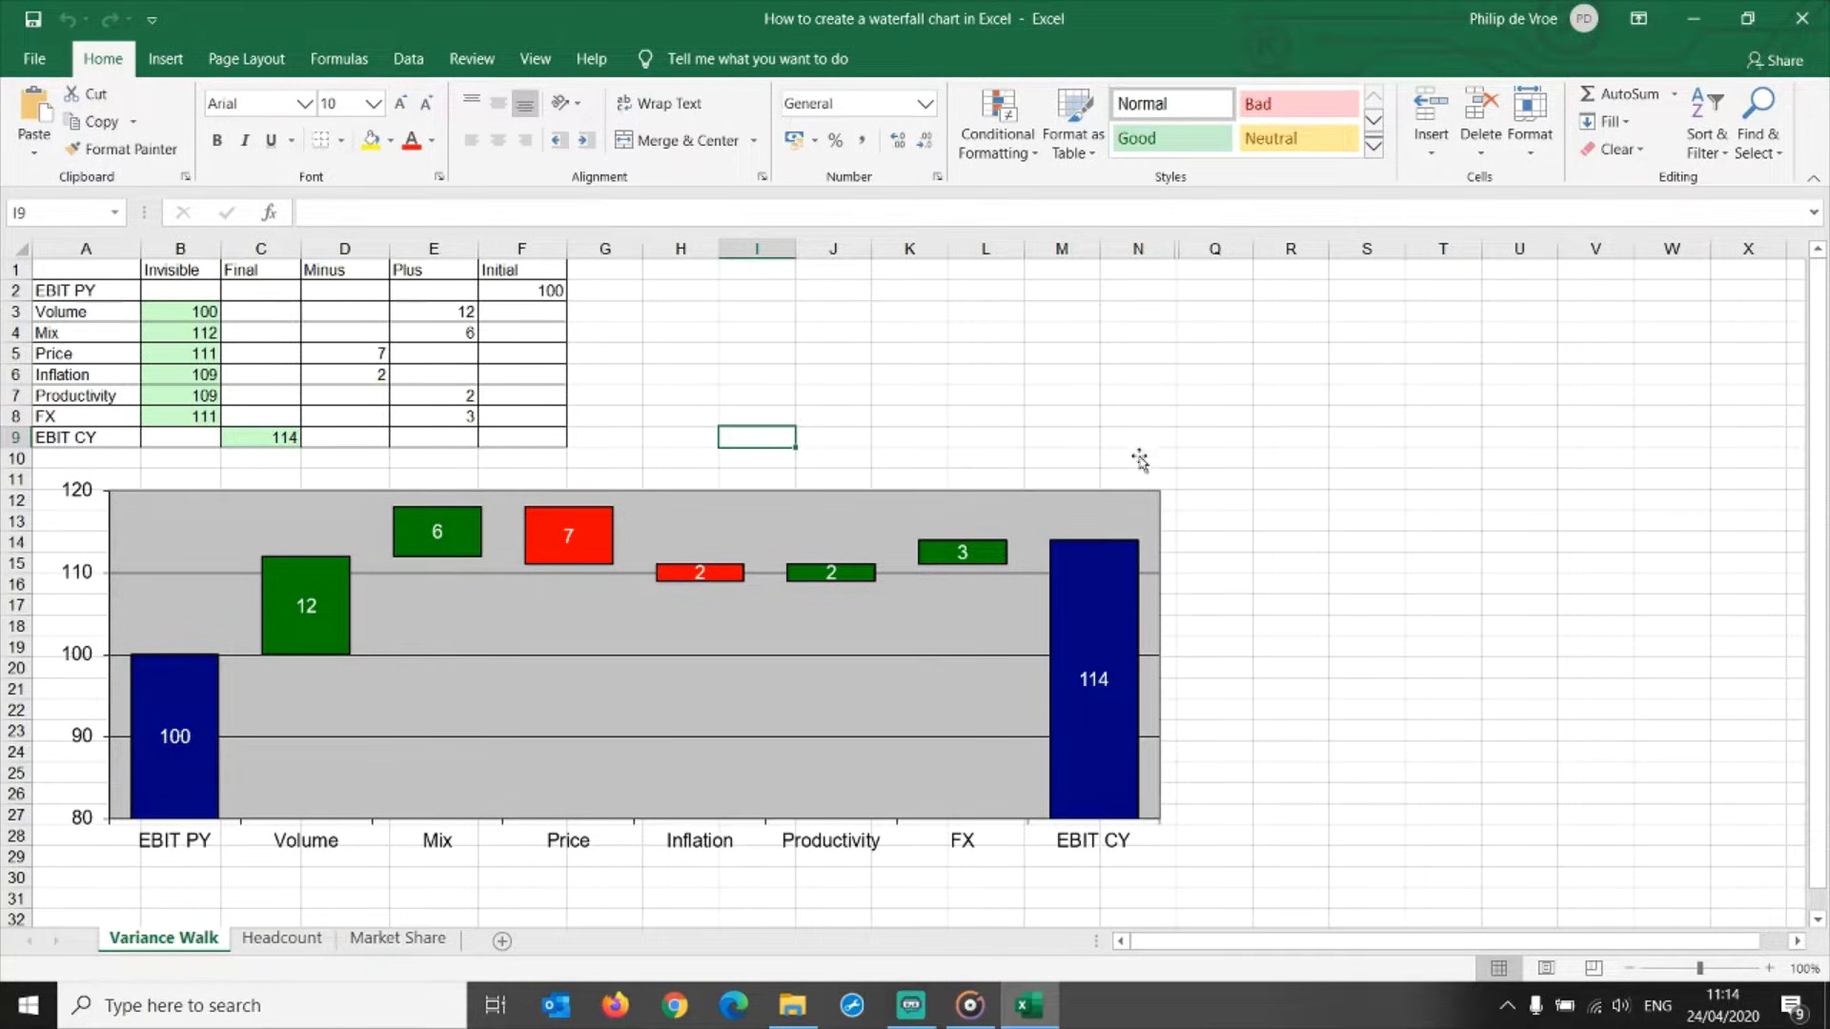
# Inspect the EBIT chart's Initial and Final series, the 100 and 114 labels, and the Plus and Minus series.
pyautogui.click(1123, 486)
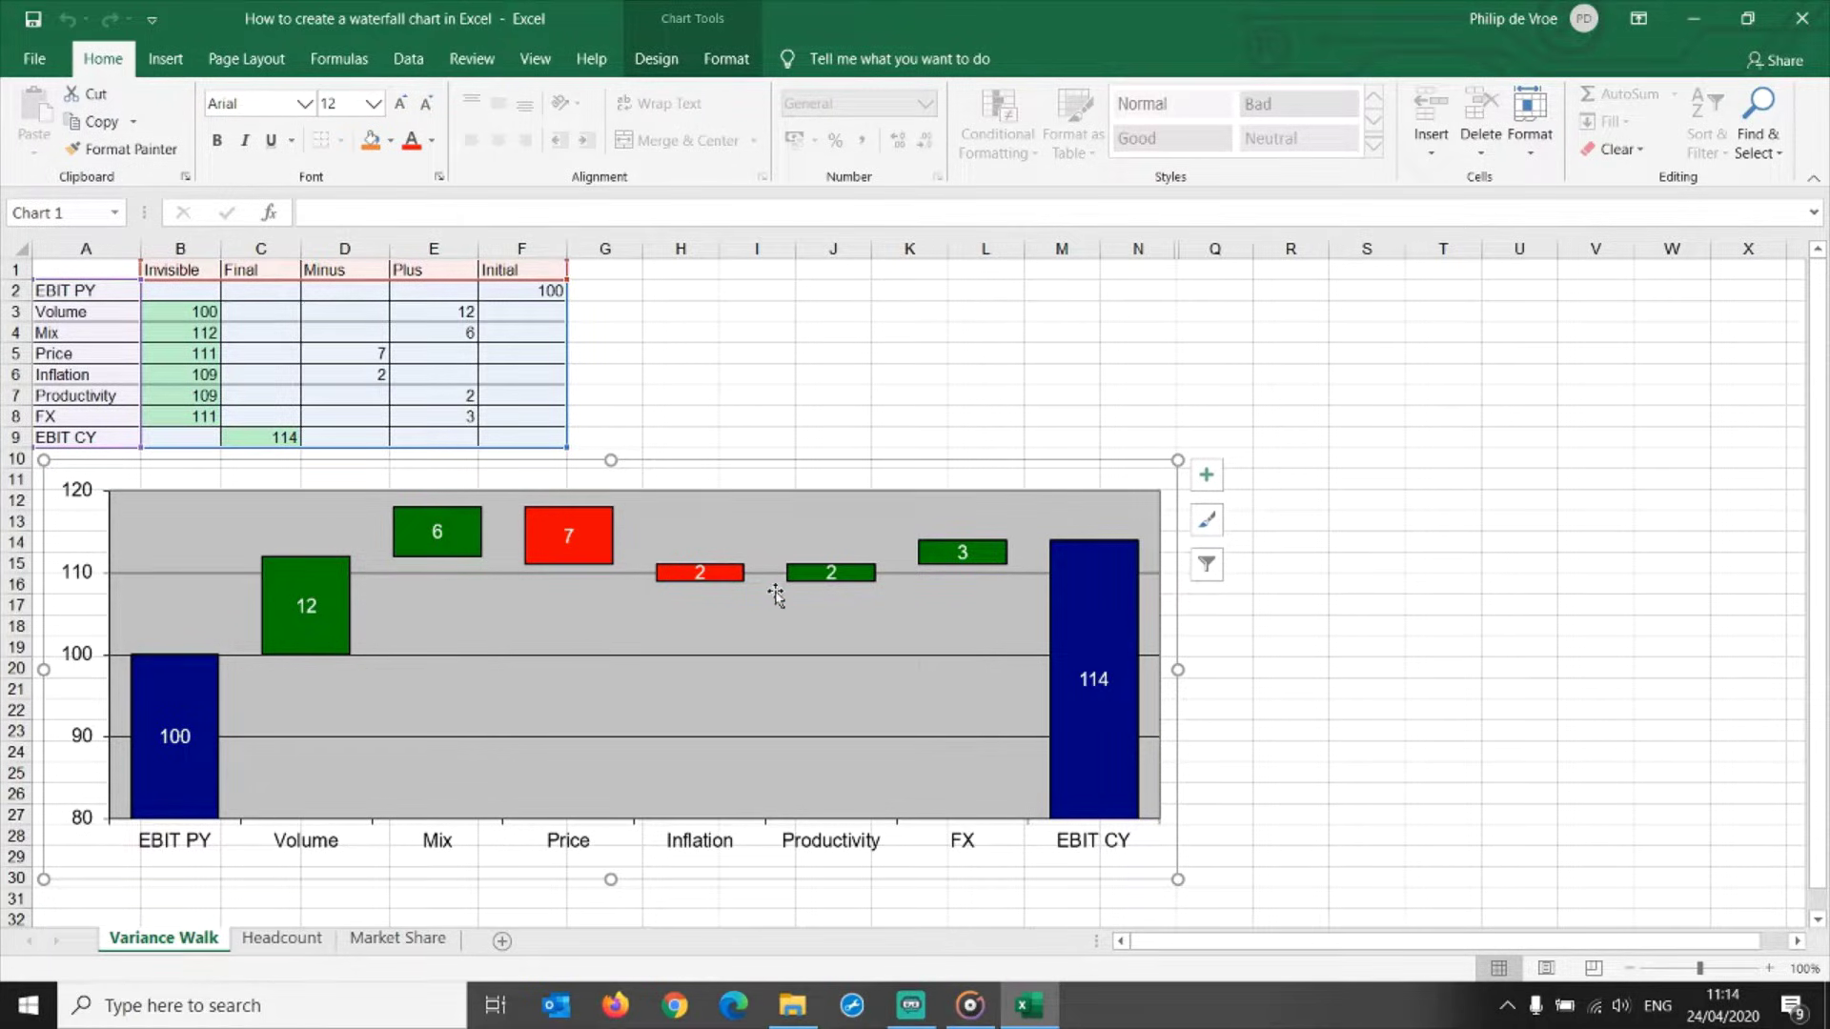
pyautogui.click(200, 678)
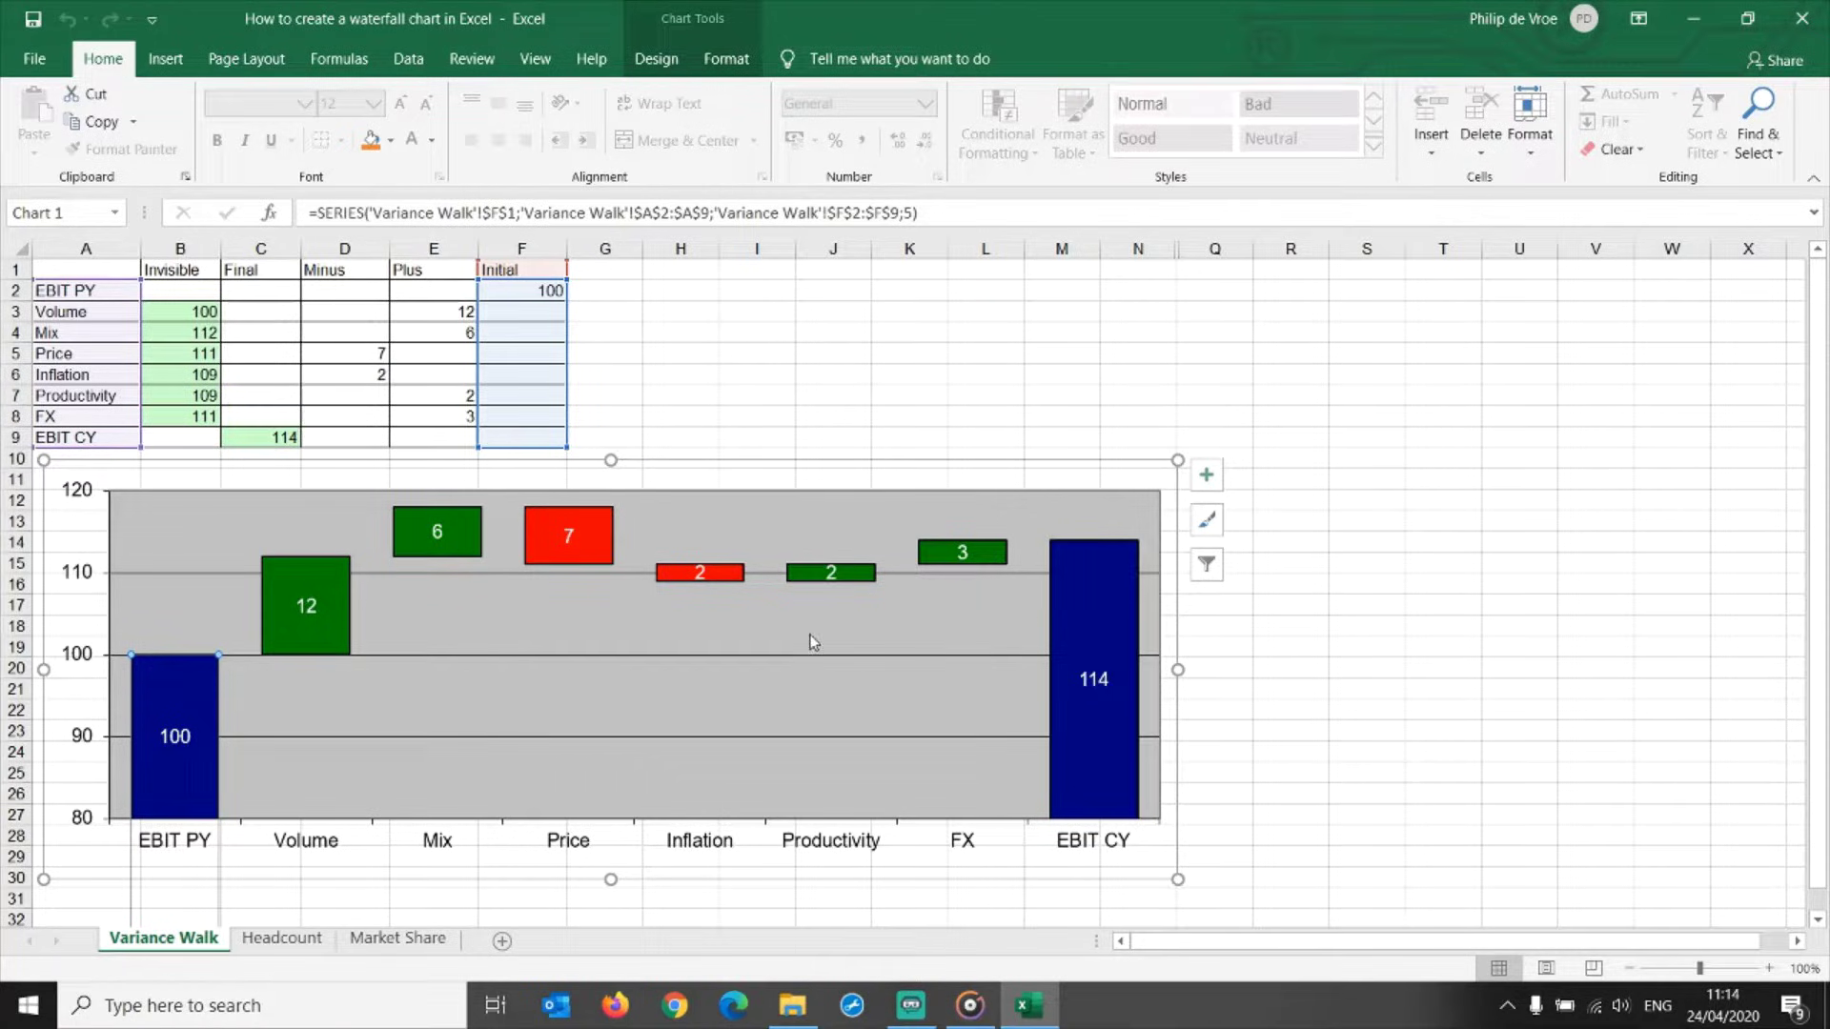
pyautogui.click(1077, 603)
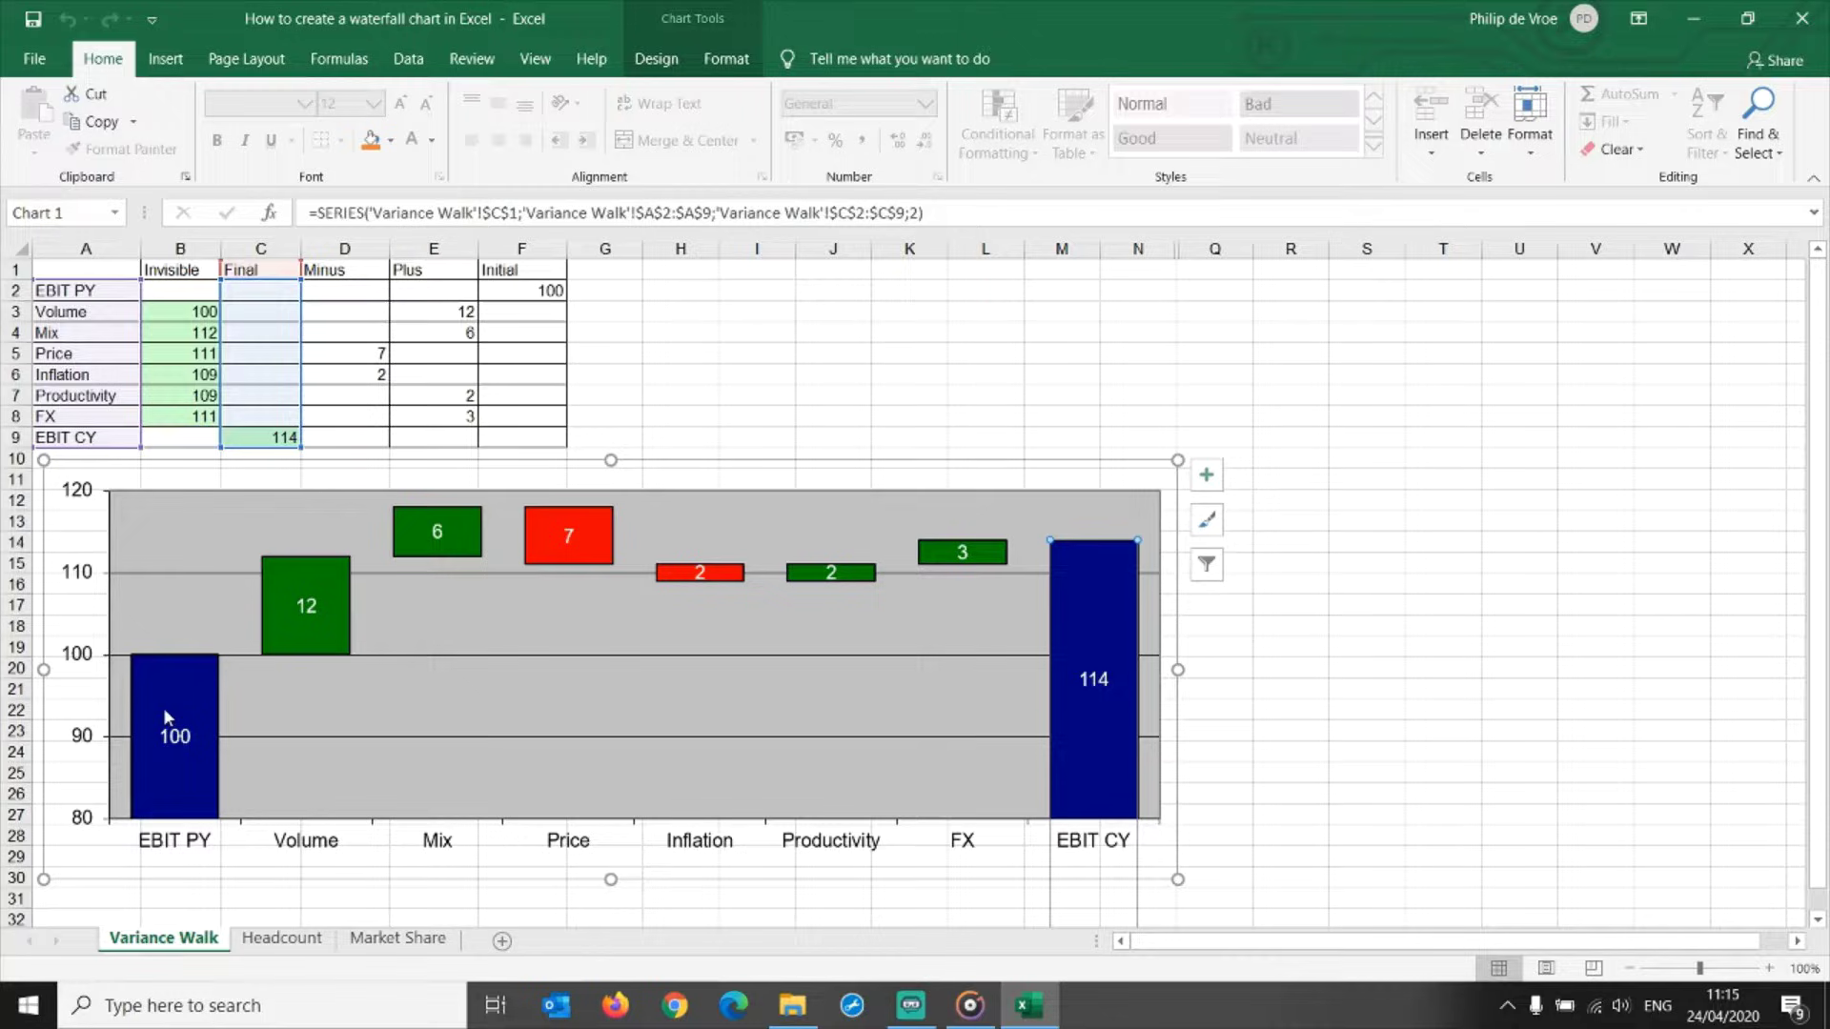
pyautogui.click(171, 732)
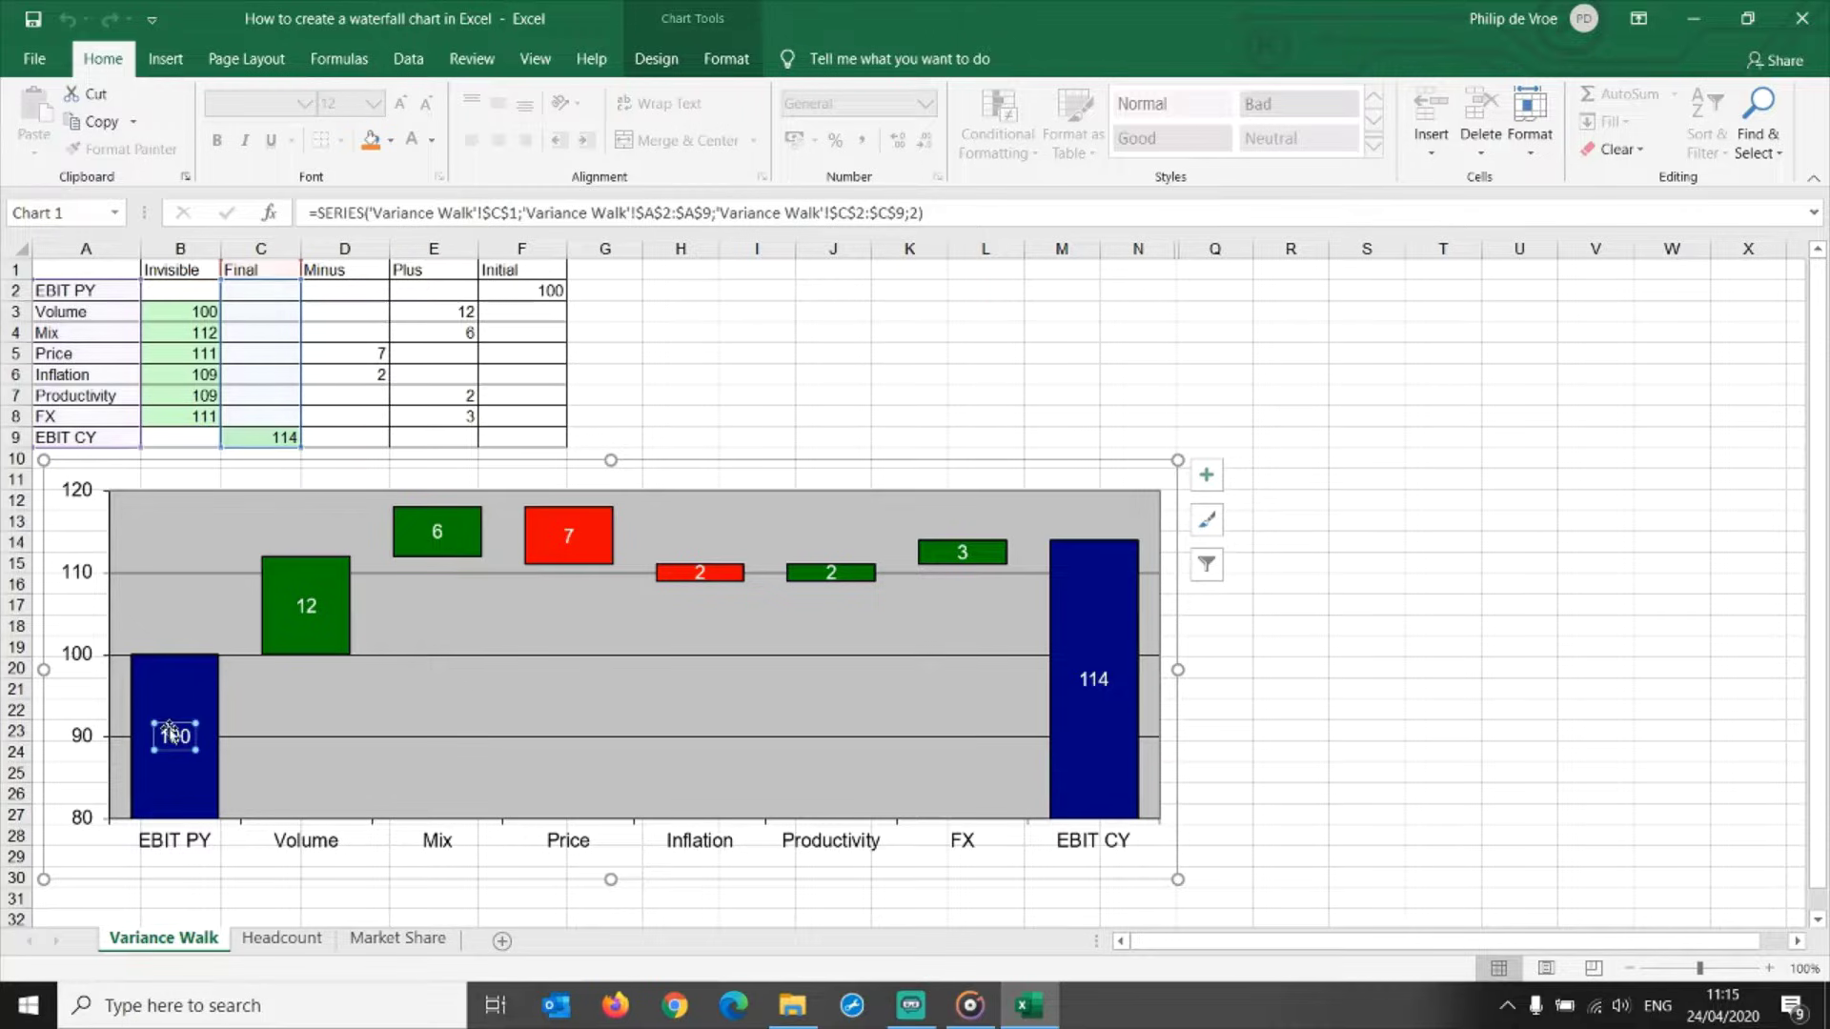
pyautogui.click(1083, 685)
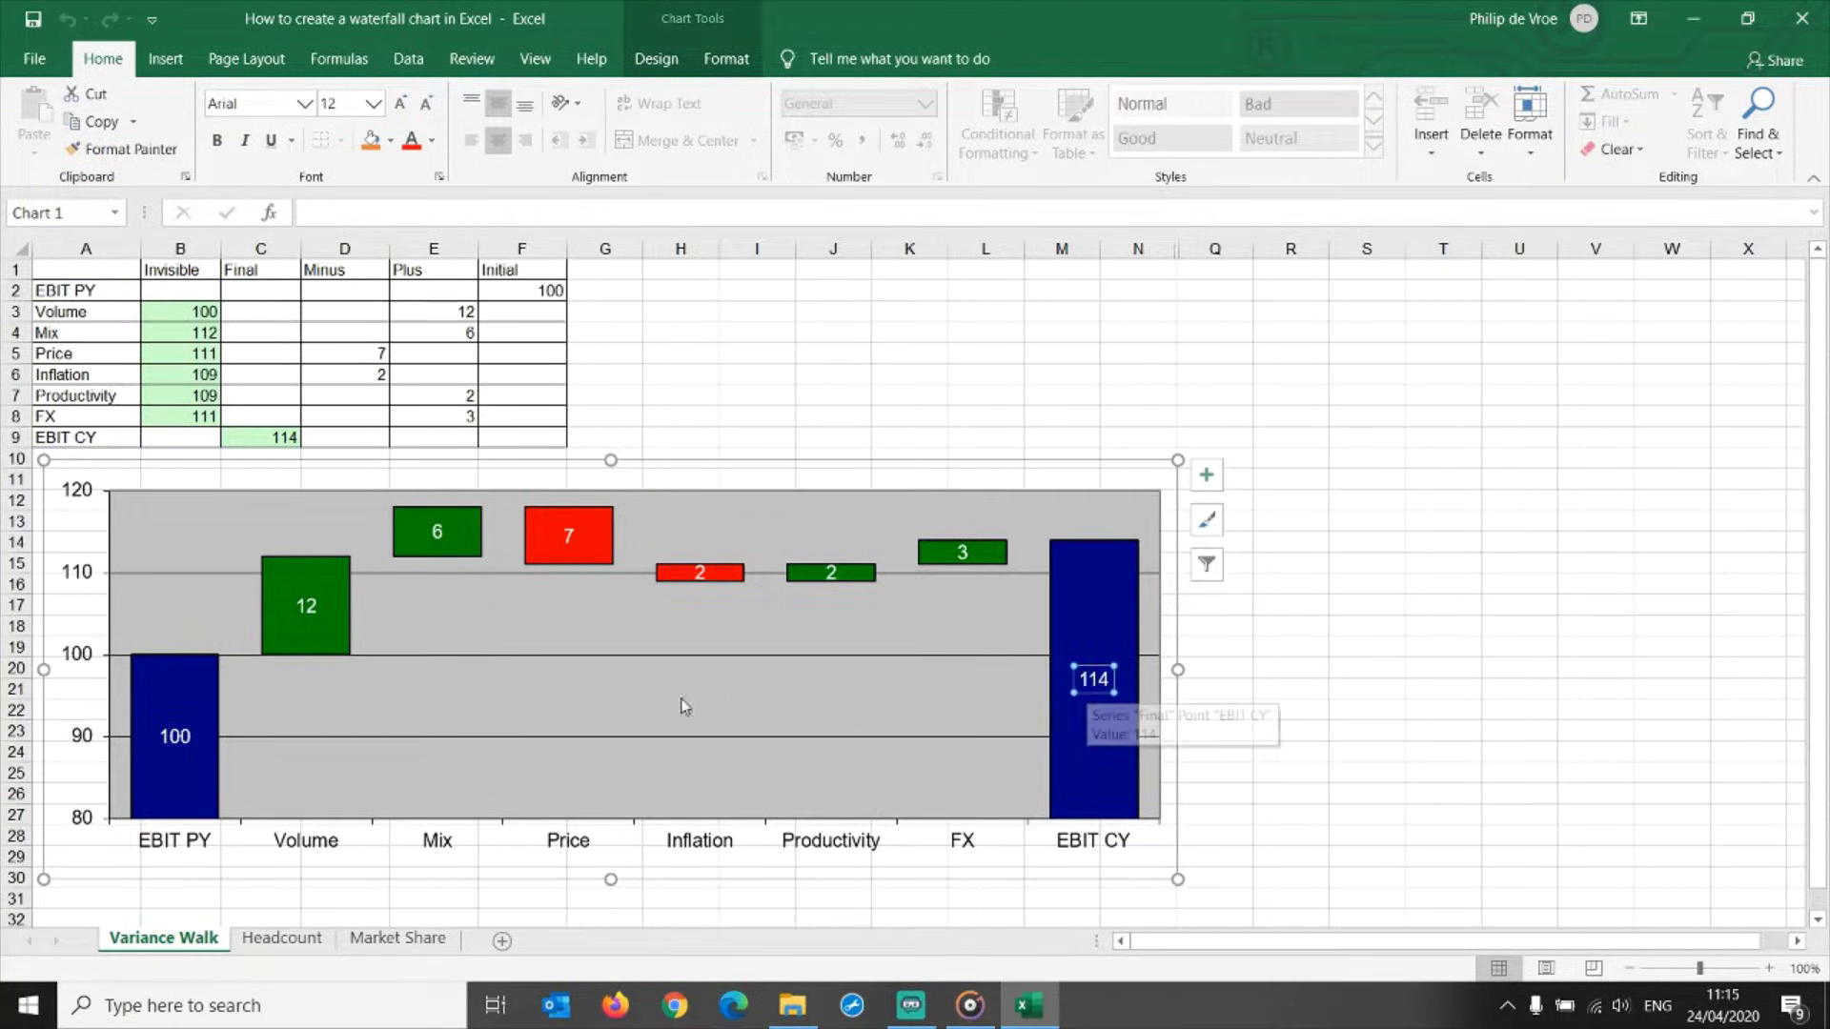
pyautogui.click(324, 637)
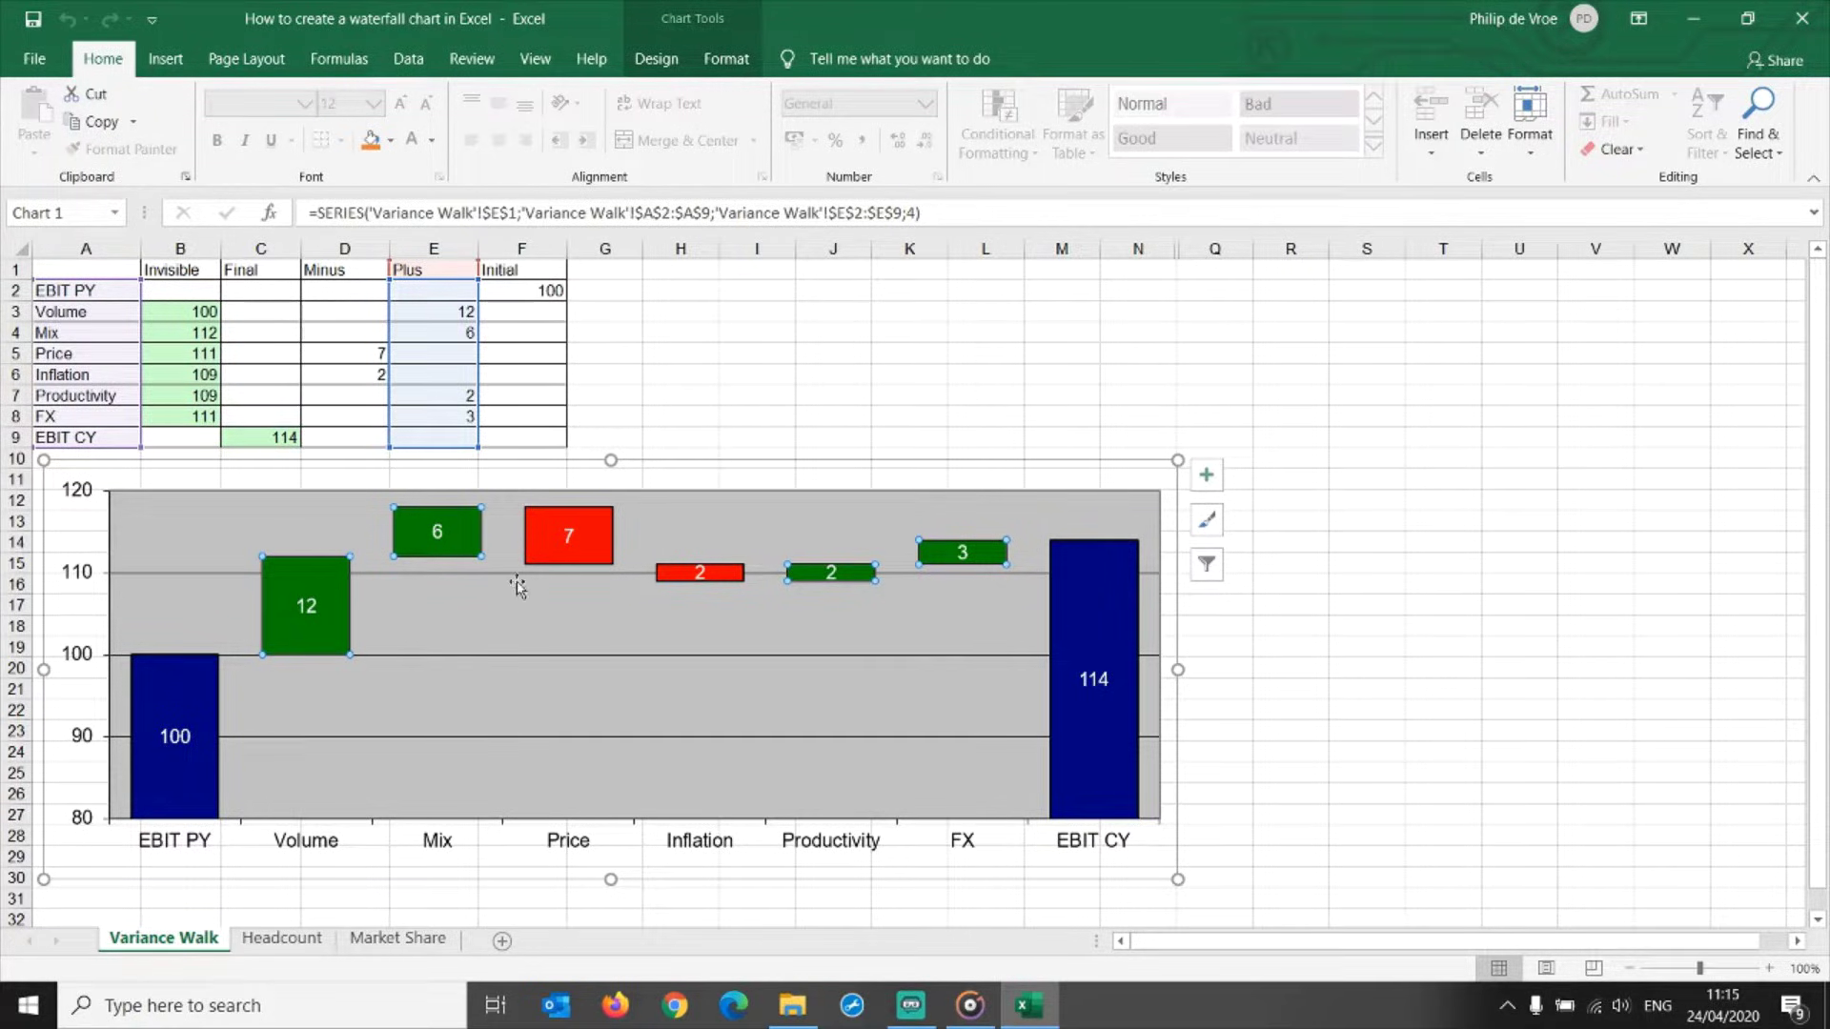
pyautogui.click(551, 546)
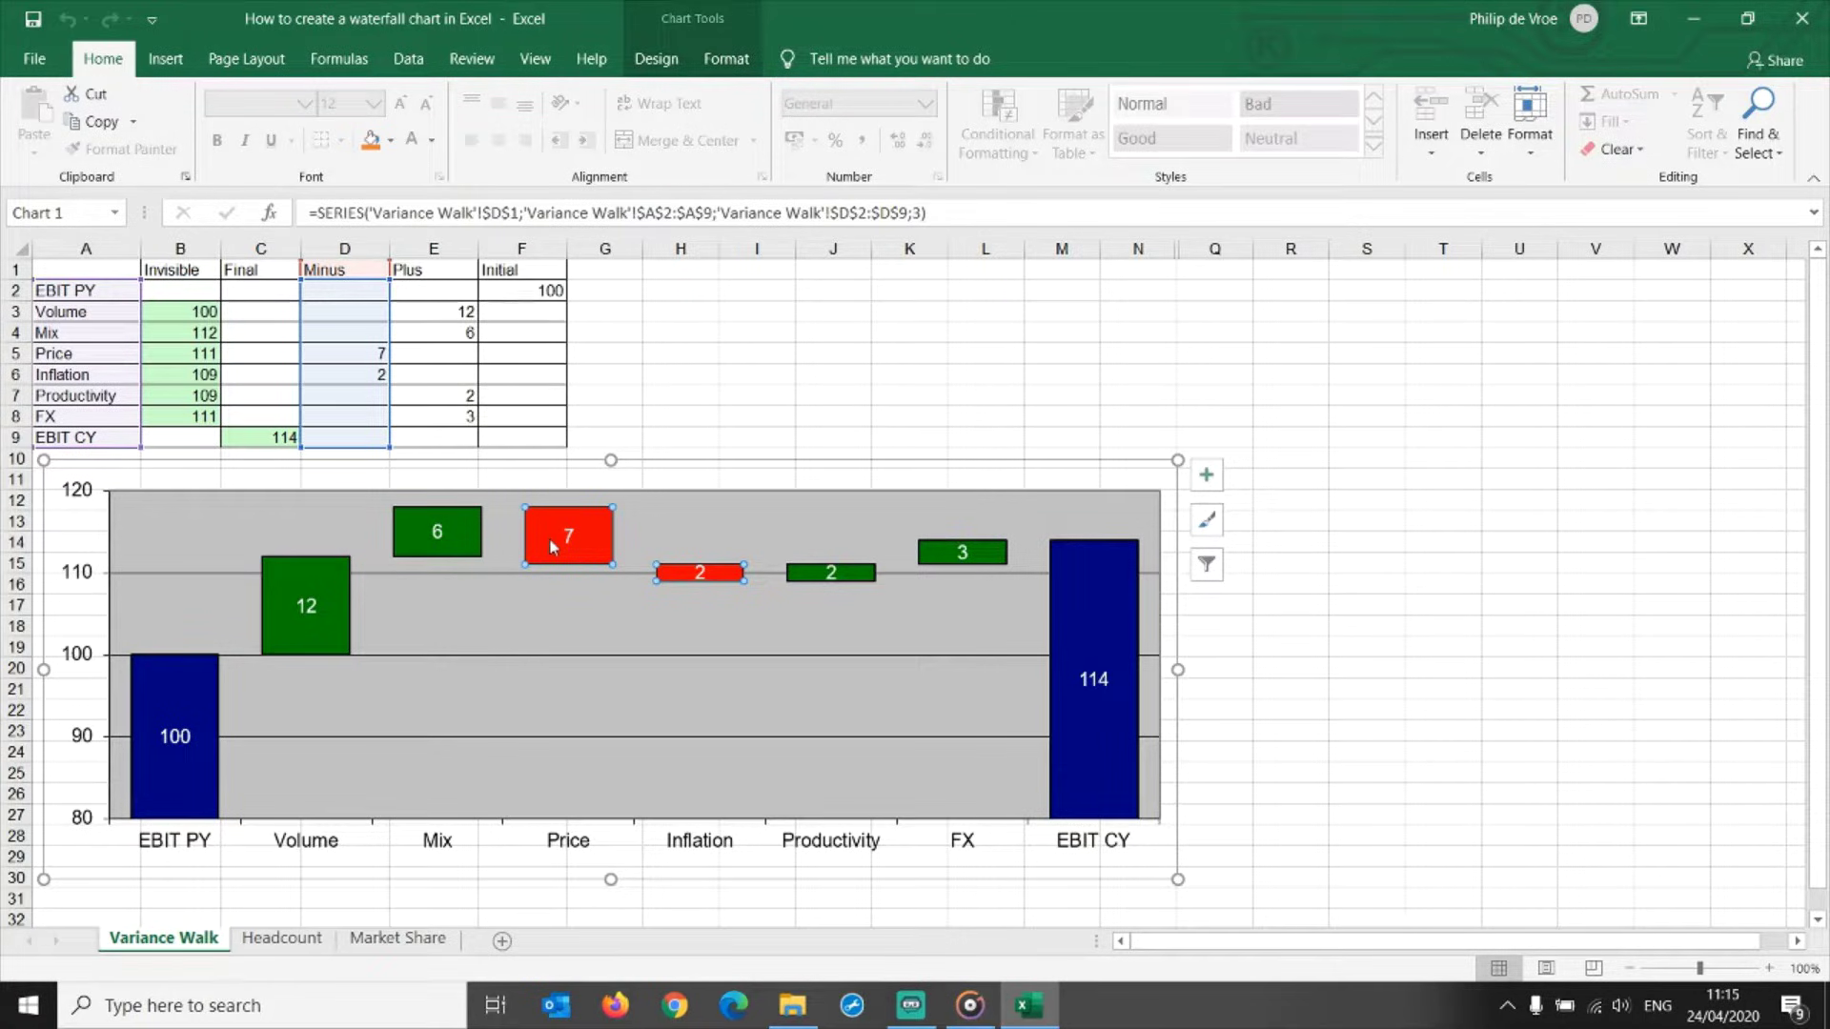
# Look over the Headcount and Market Share walks, then return to the Variance Walk sheet.
pyautogui.click(275, 938)
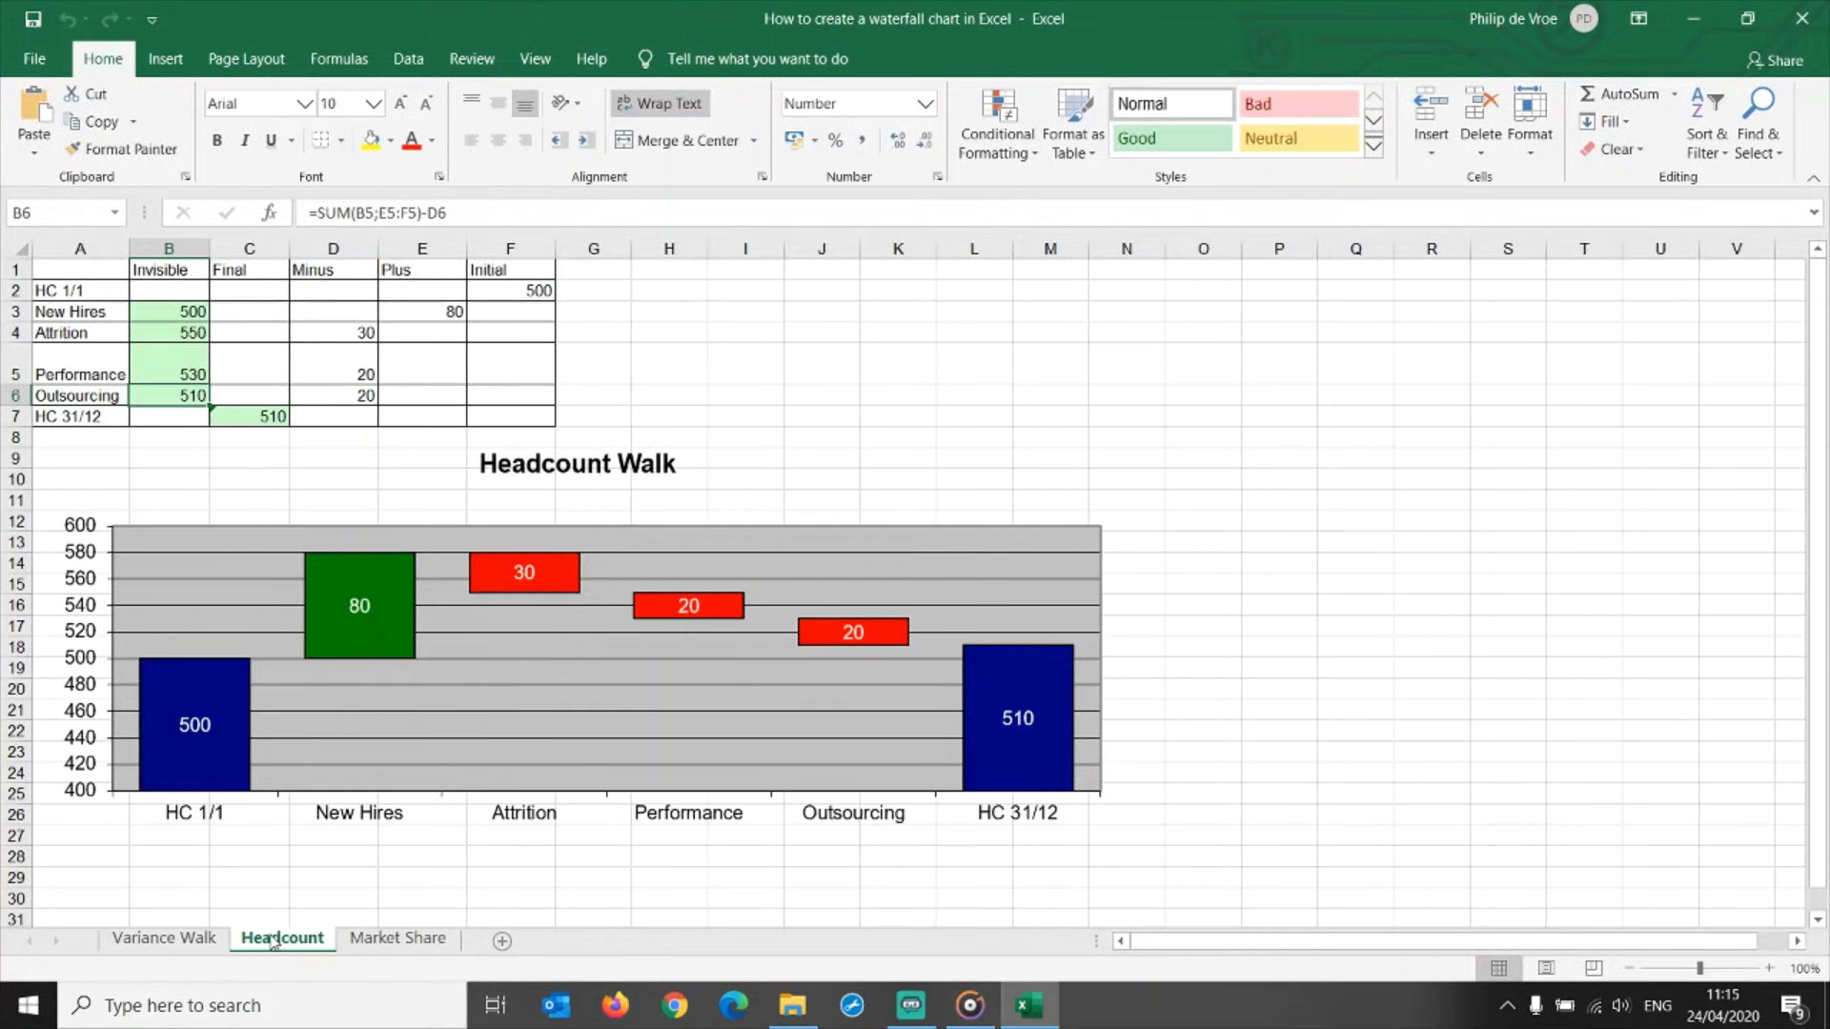
pyautogui.click(381, 943)
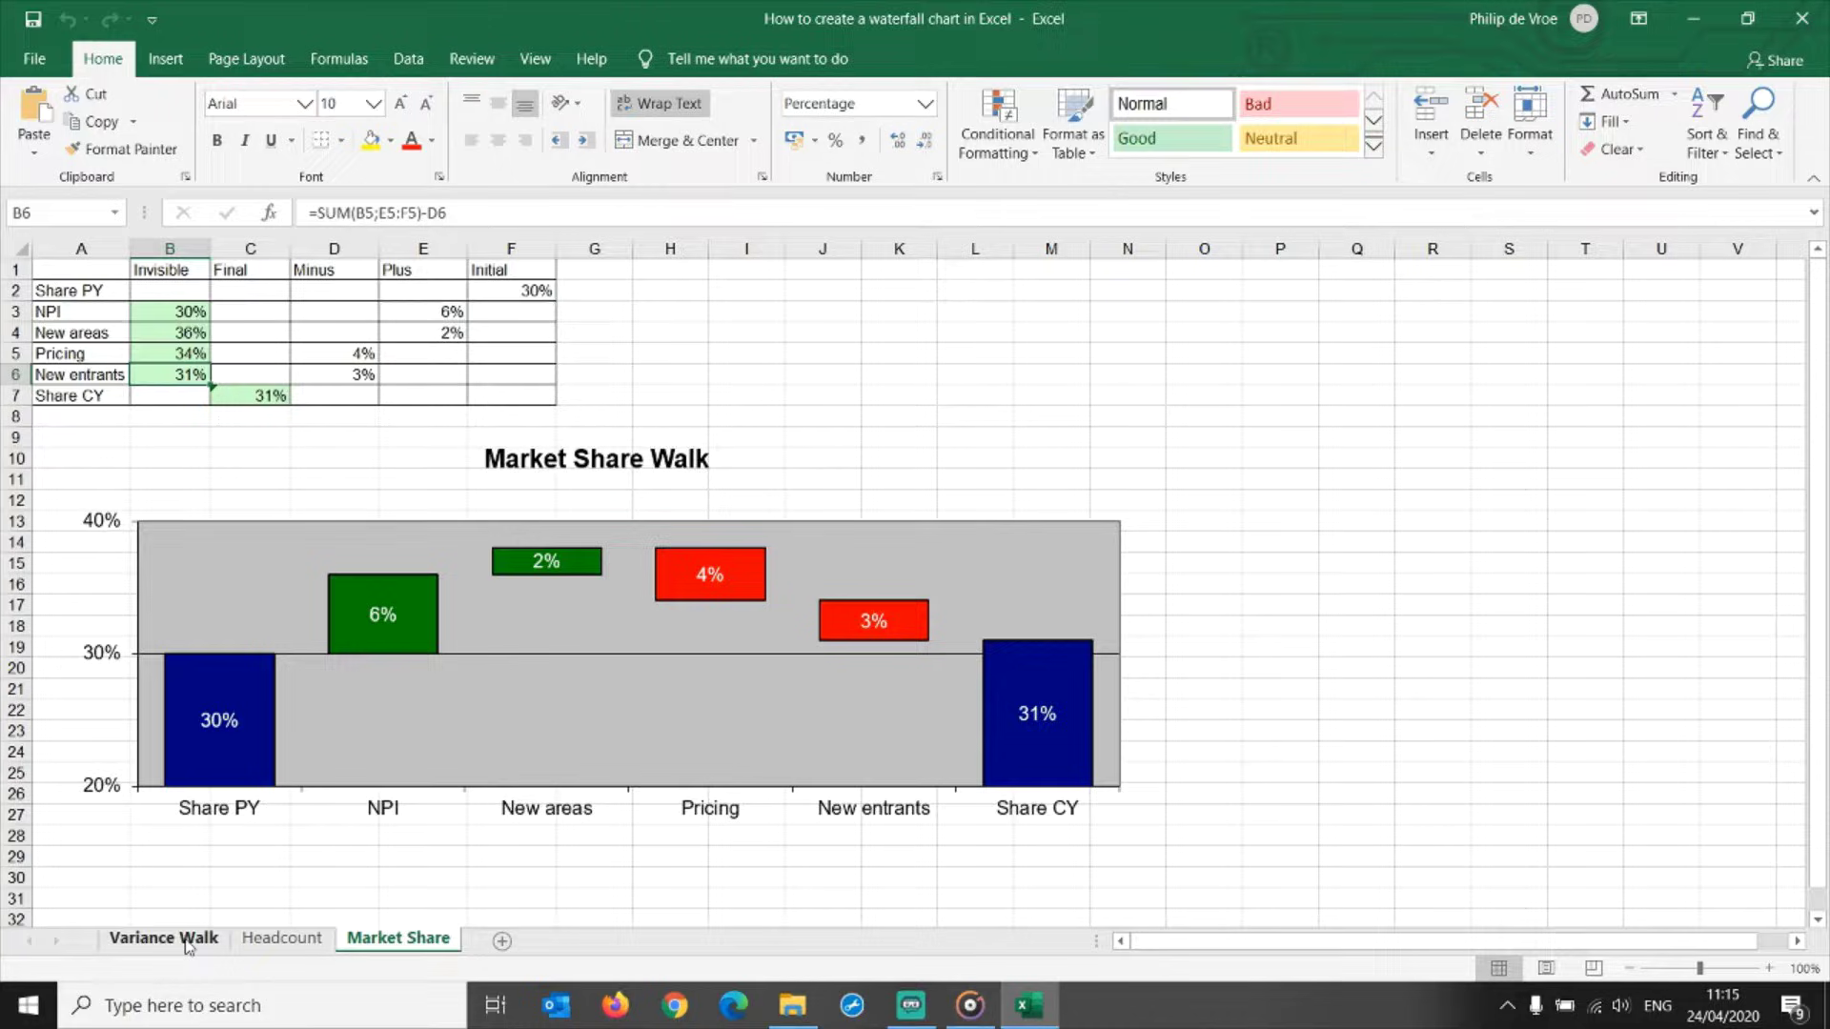
pyautogui.click(187, 942)
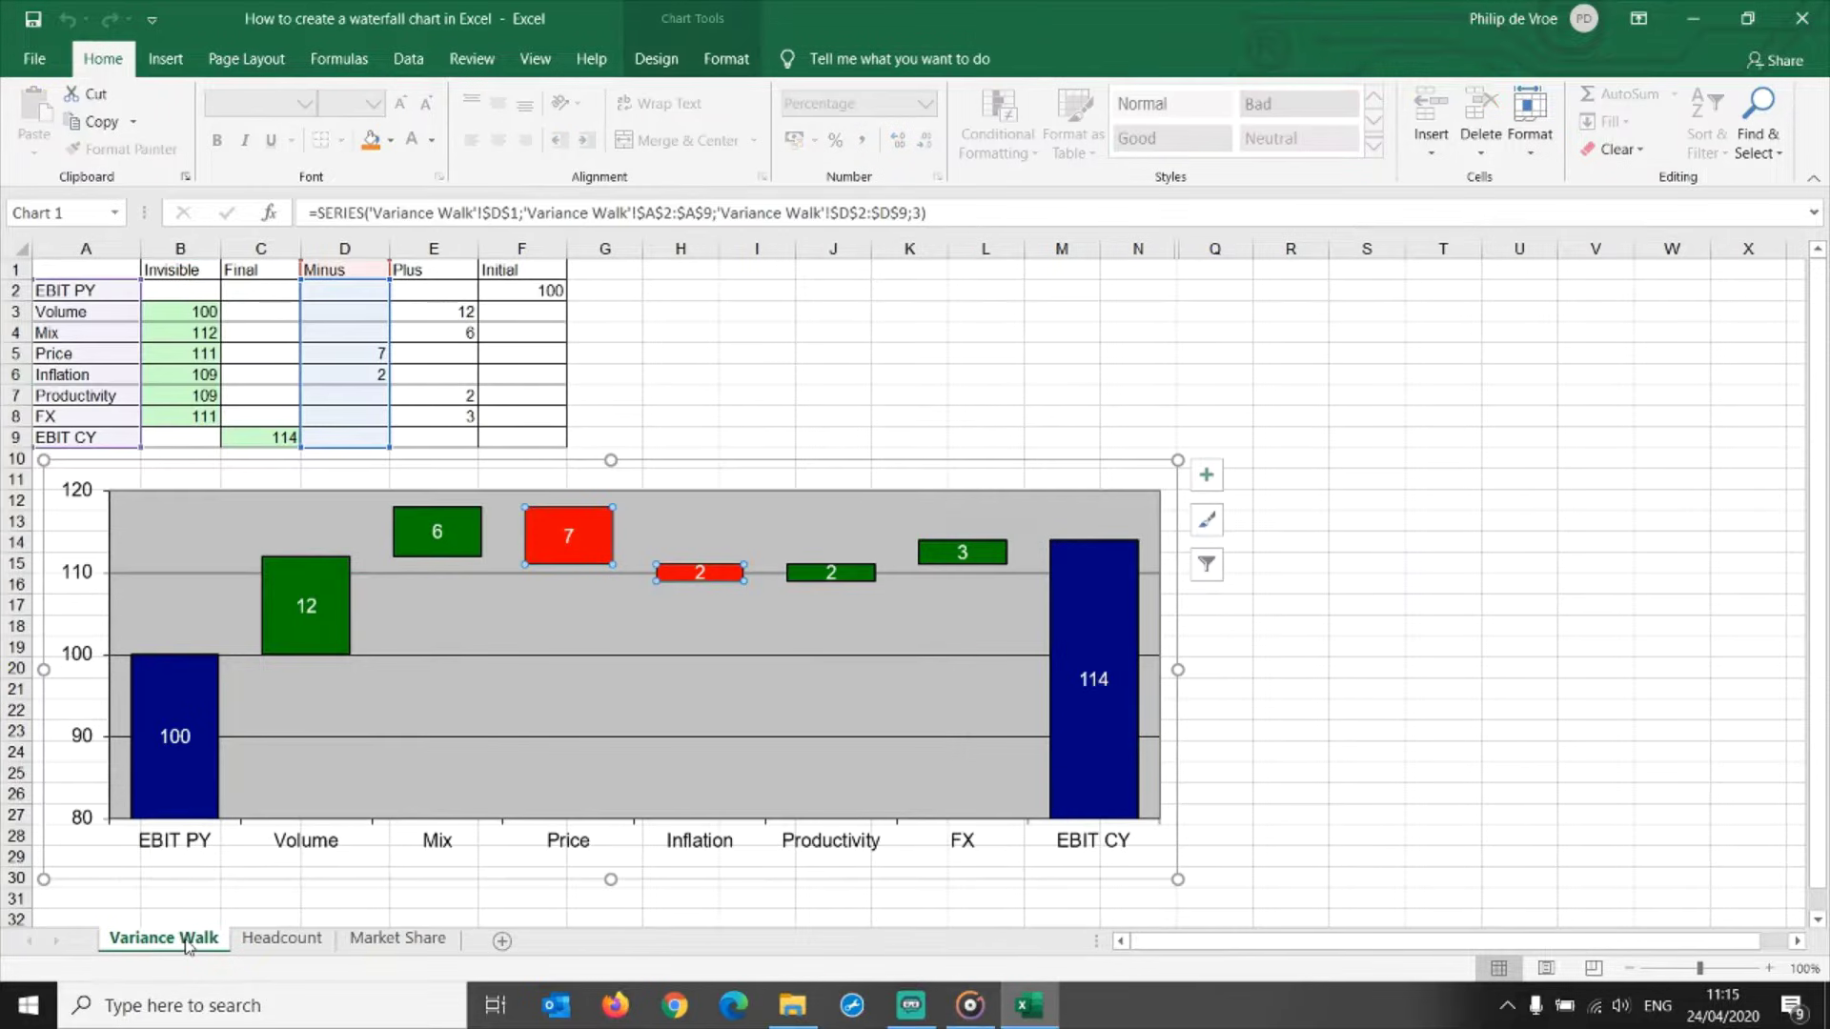
pyautogui.click(715, 370)
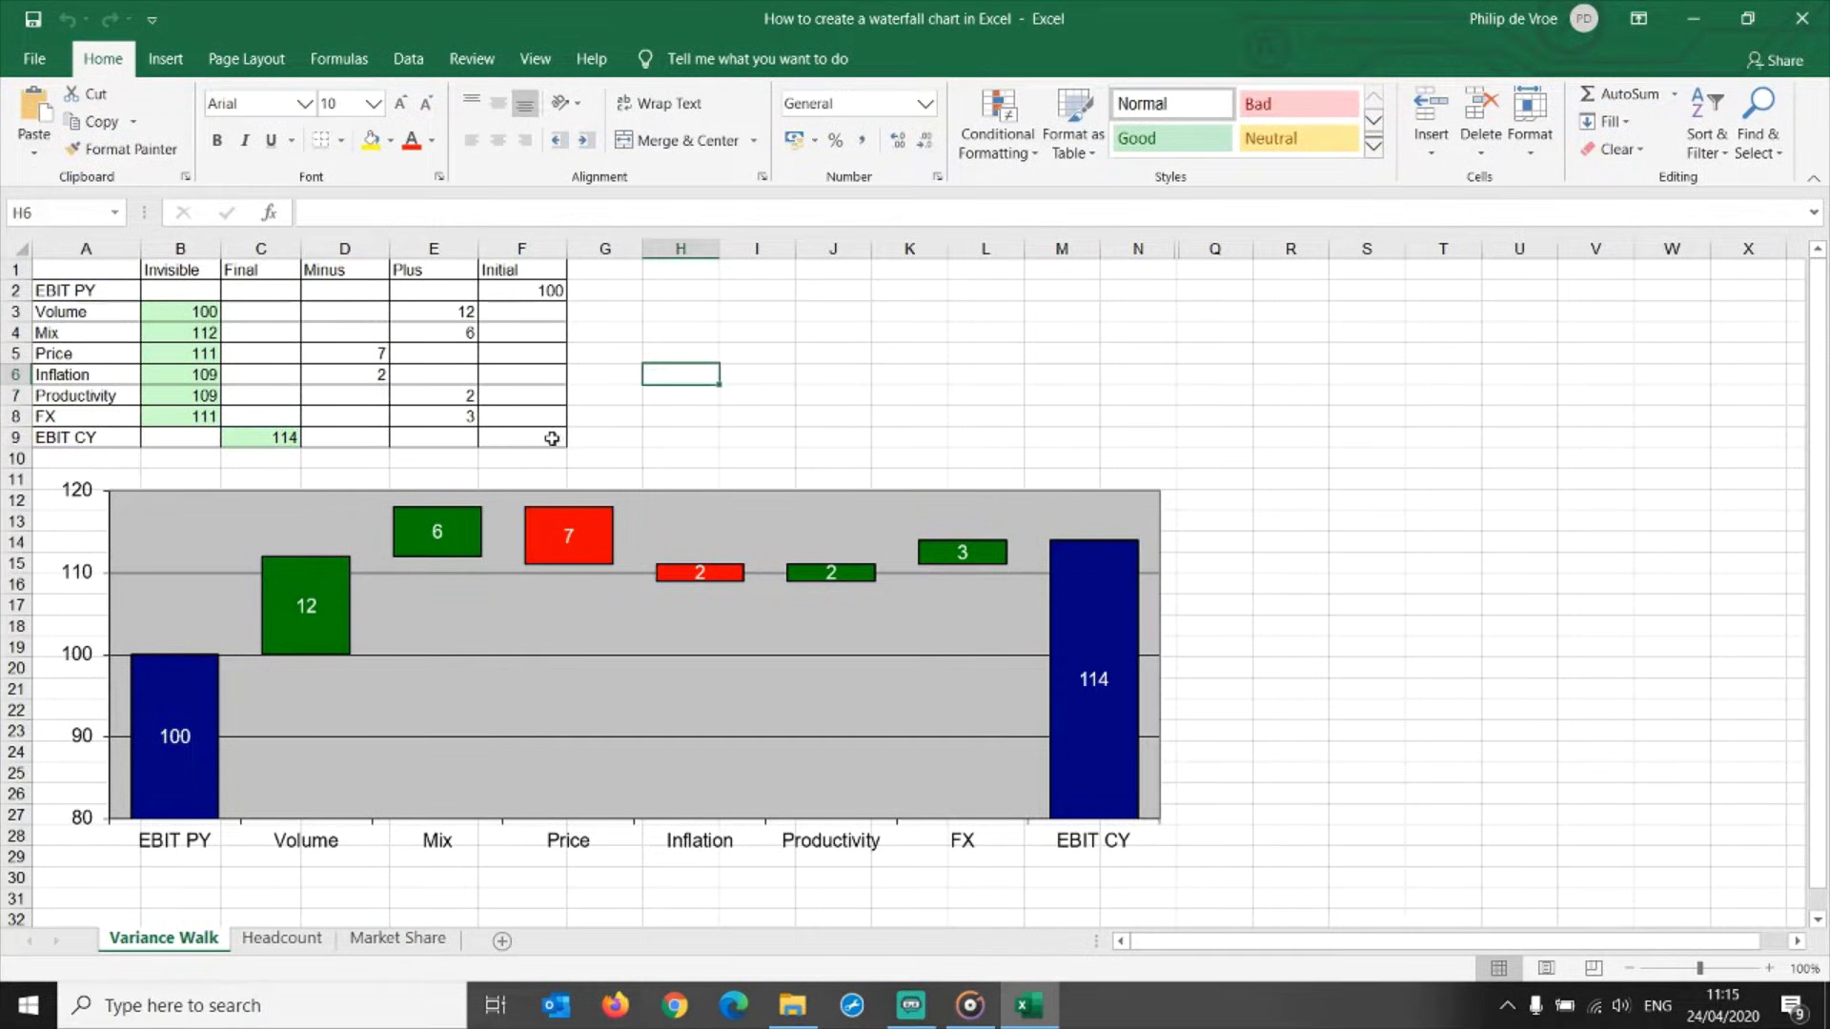
pyautogui.moveTo(553, 436); pyautogui.dragTo(87, 269)
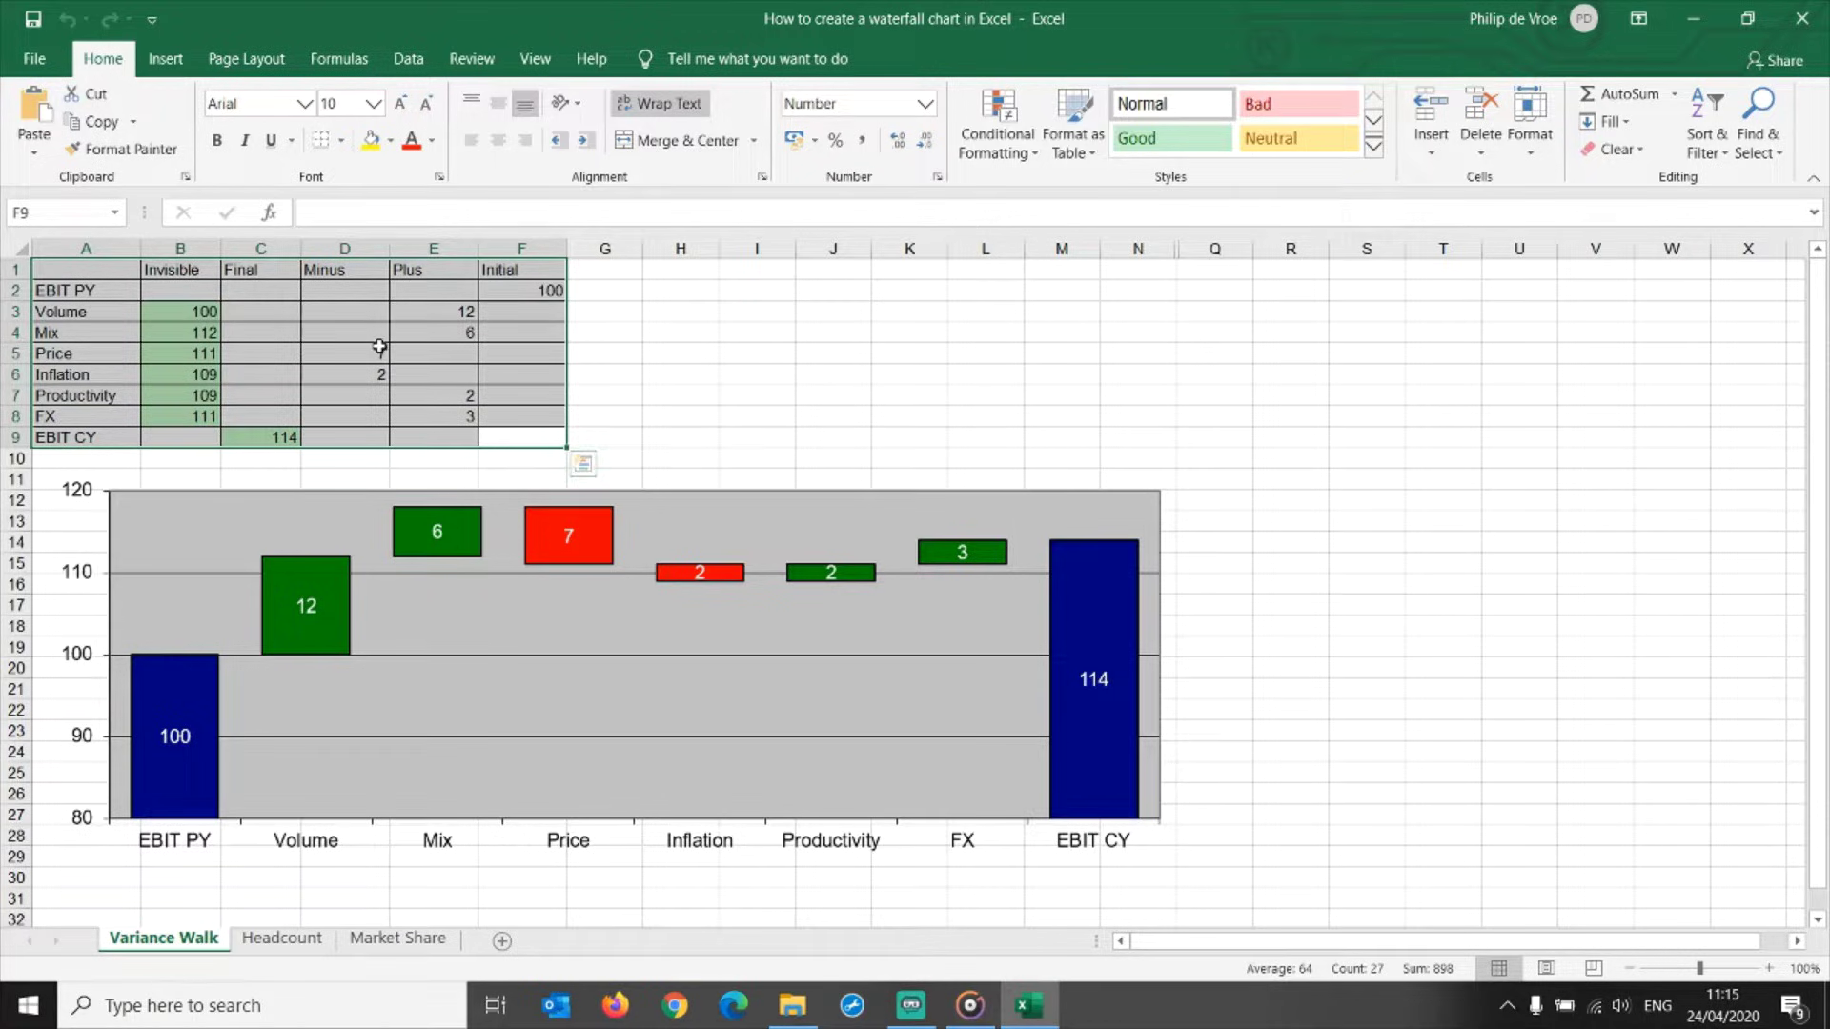
pyautogui.click(498, 241)
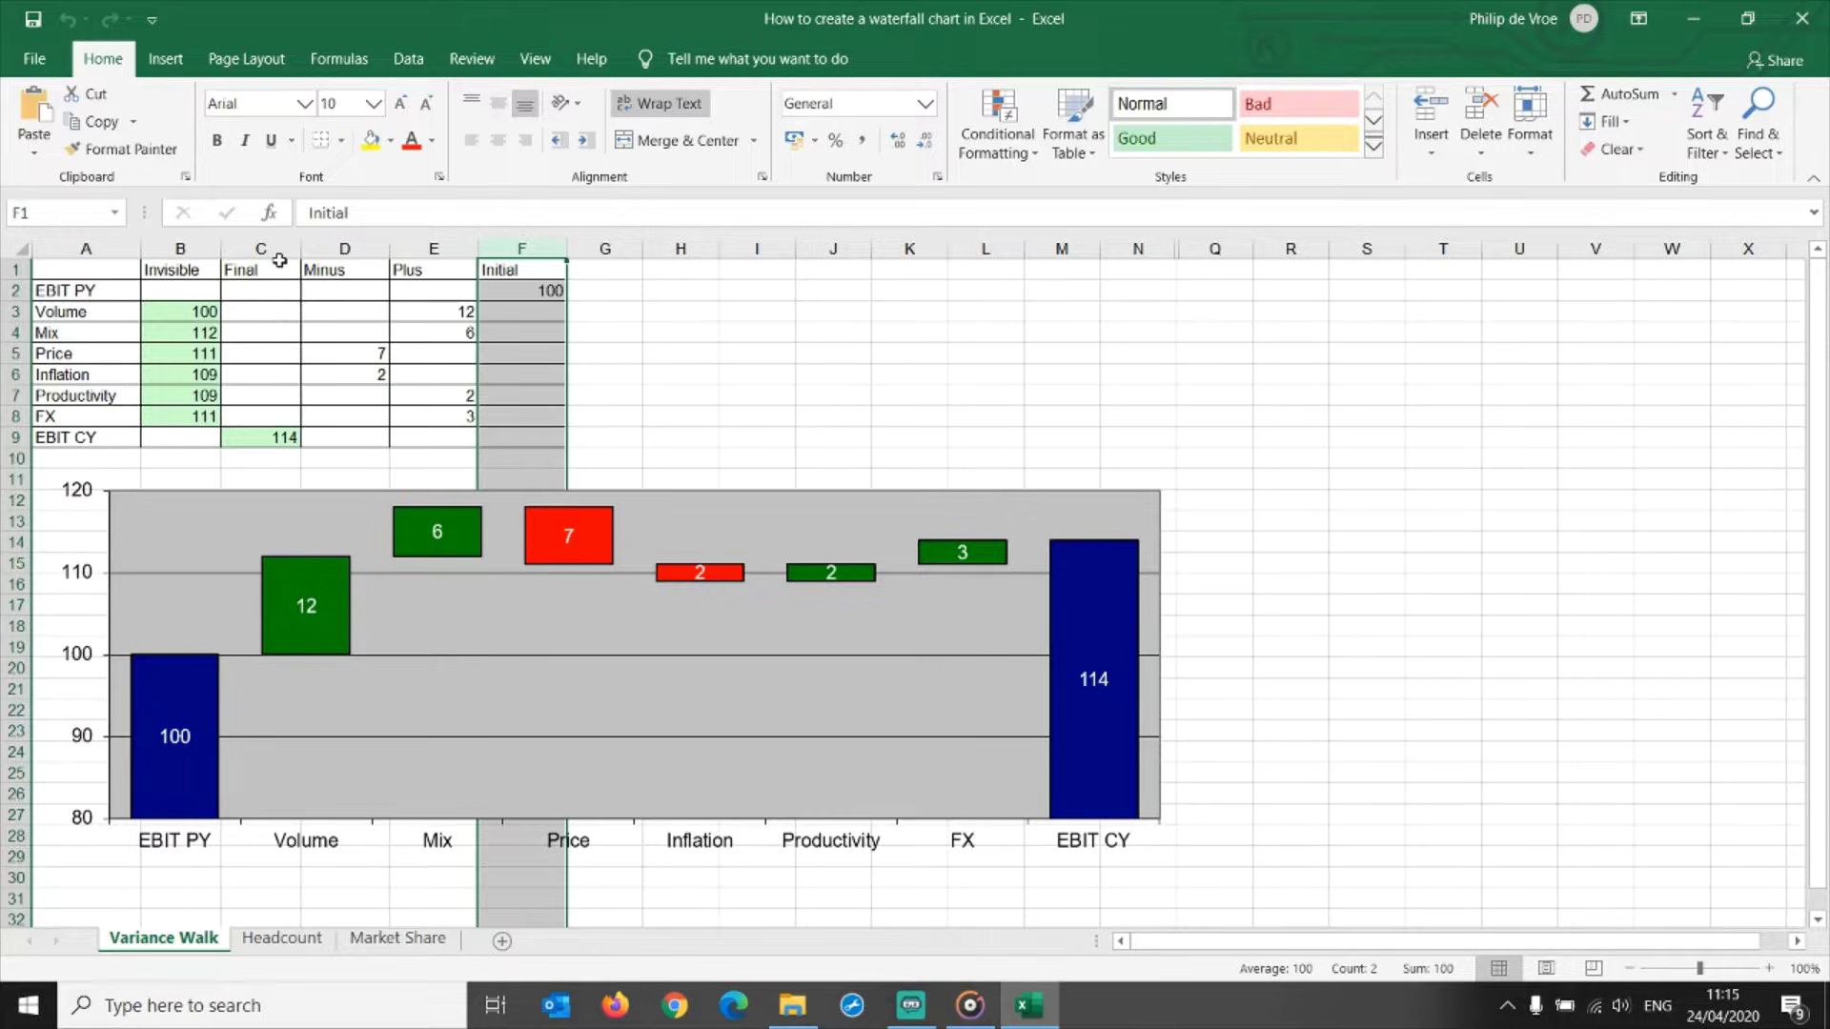
pyautogui.click(237, 246)
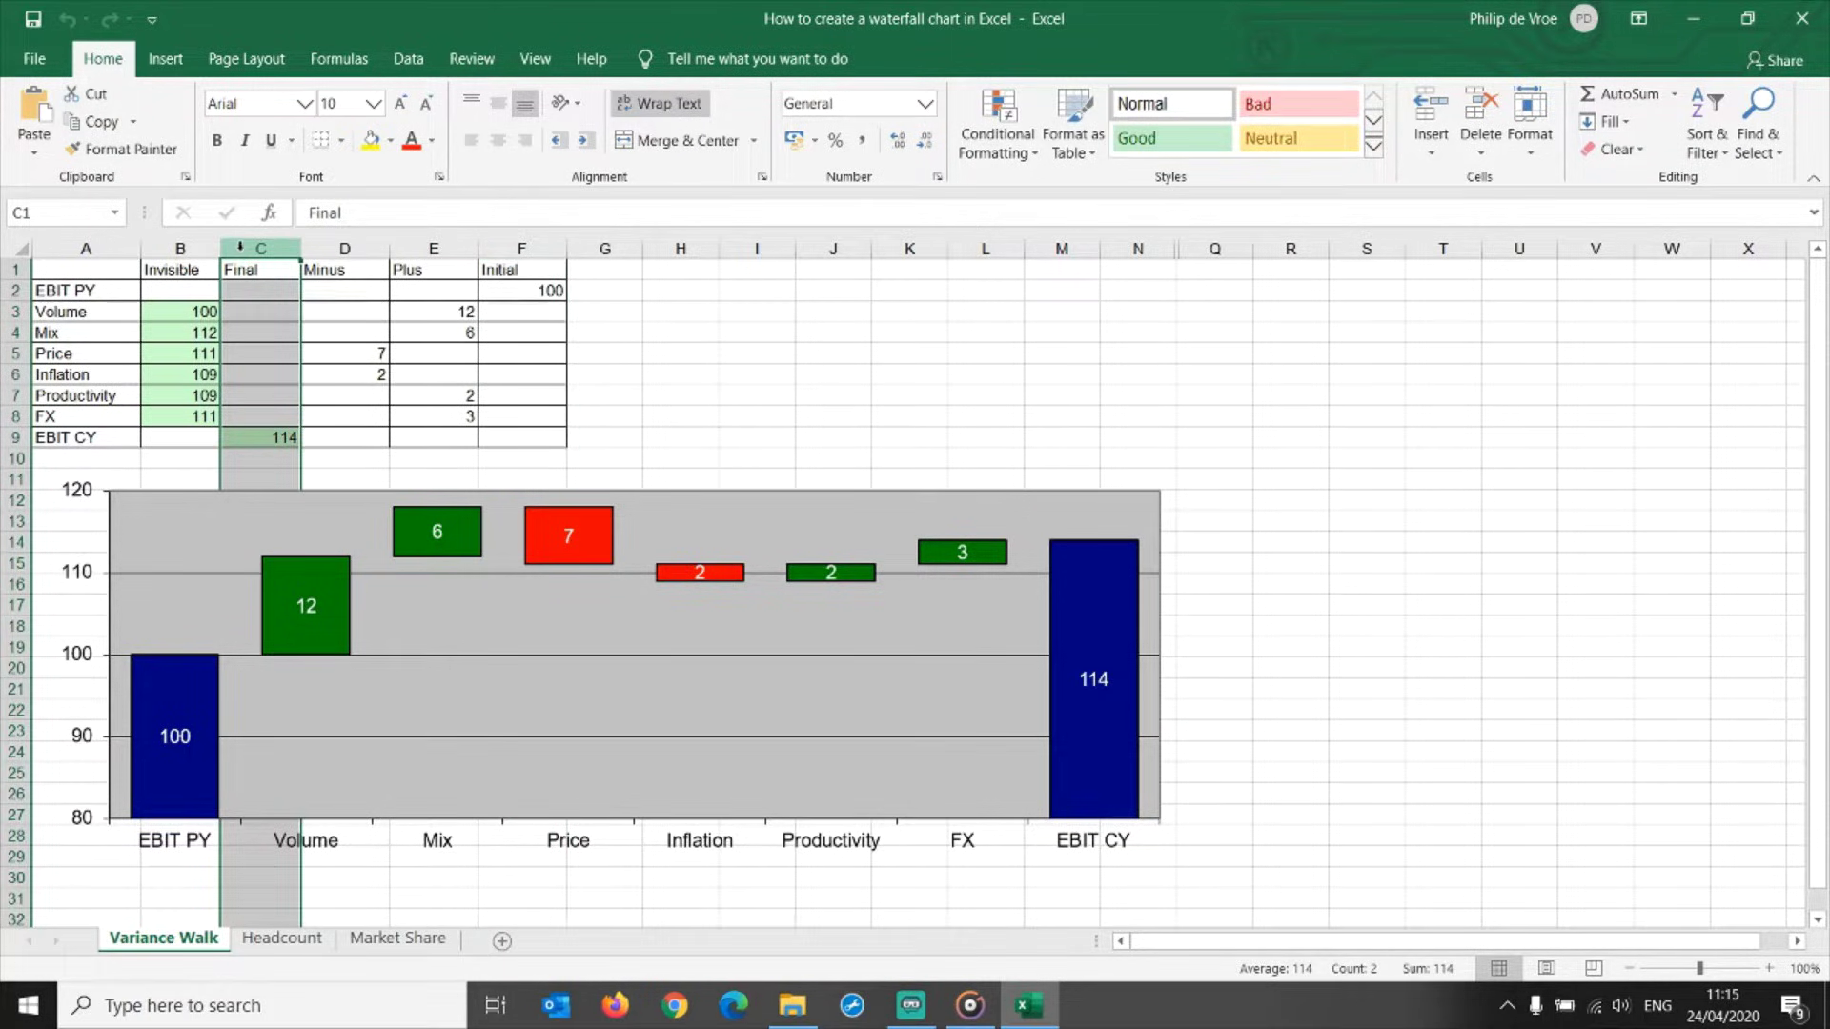
pyautogui.click(413, 248)
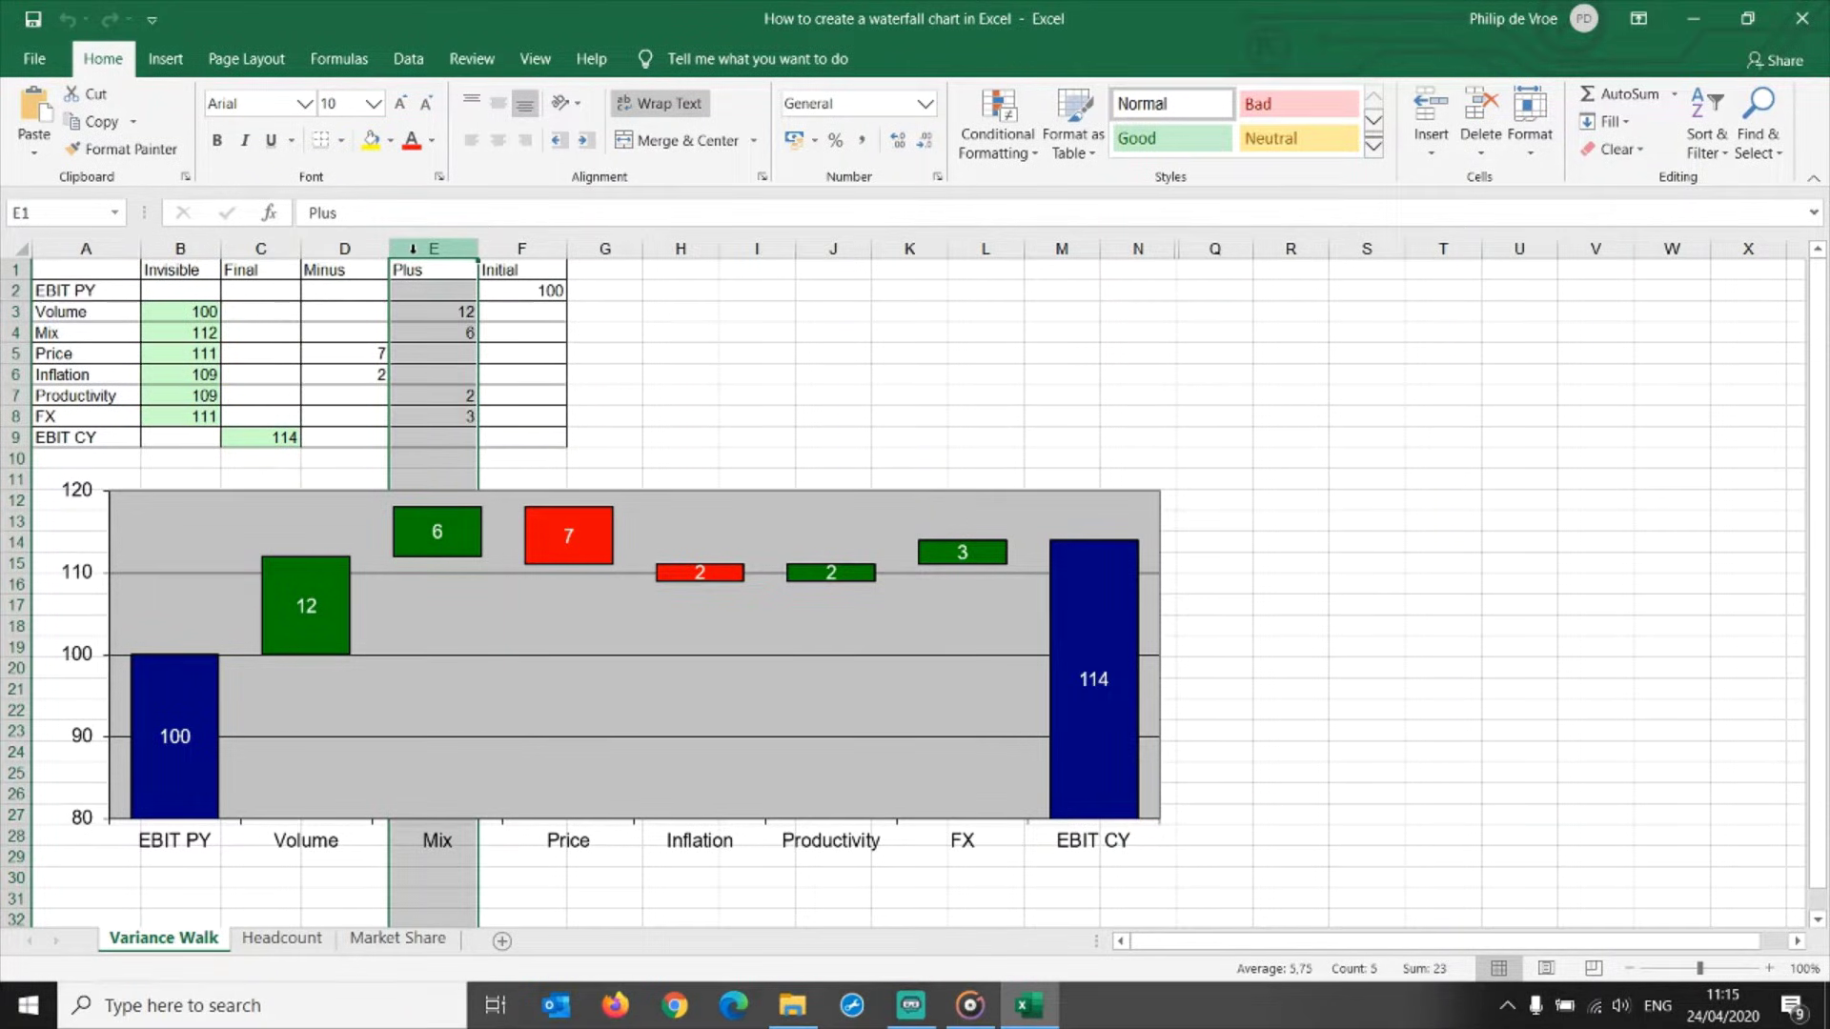
pyautogui.click(315, 247)
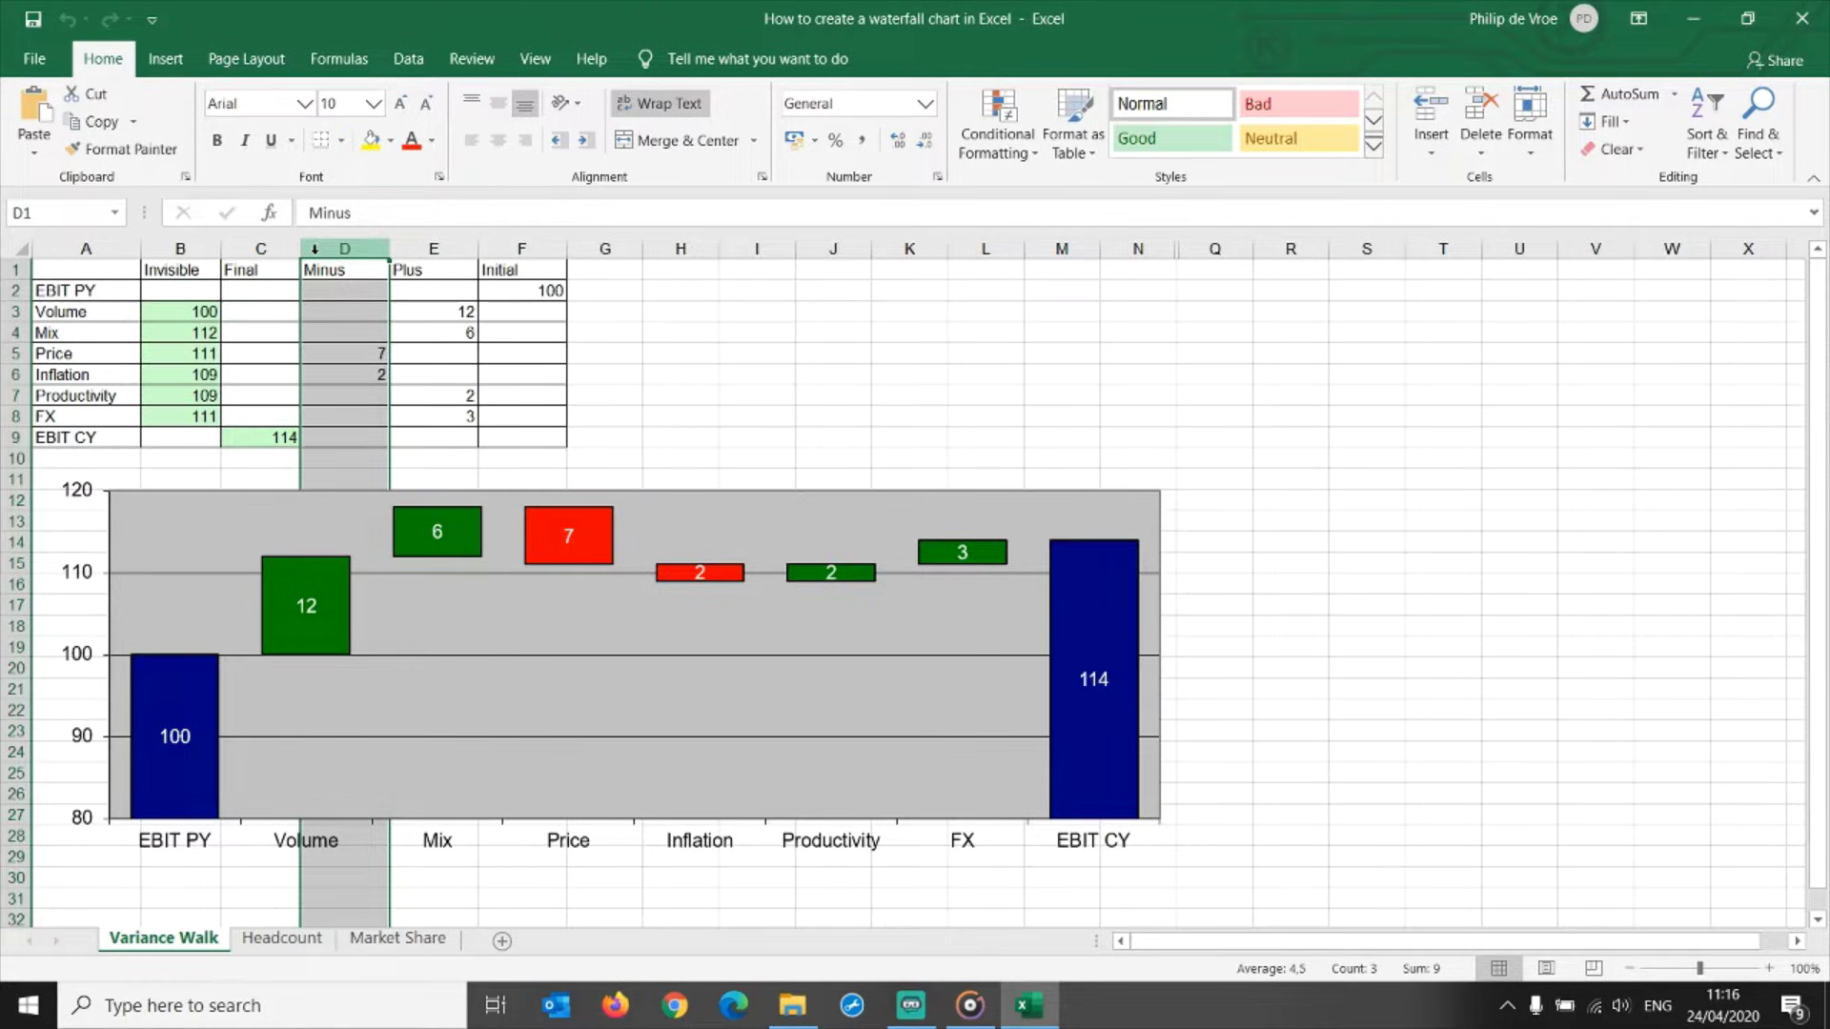
pyautogui.click(162, 248)
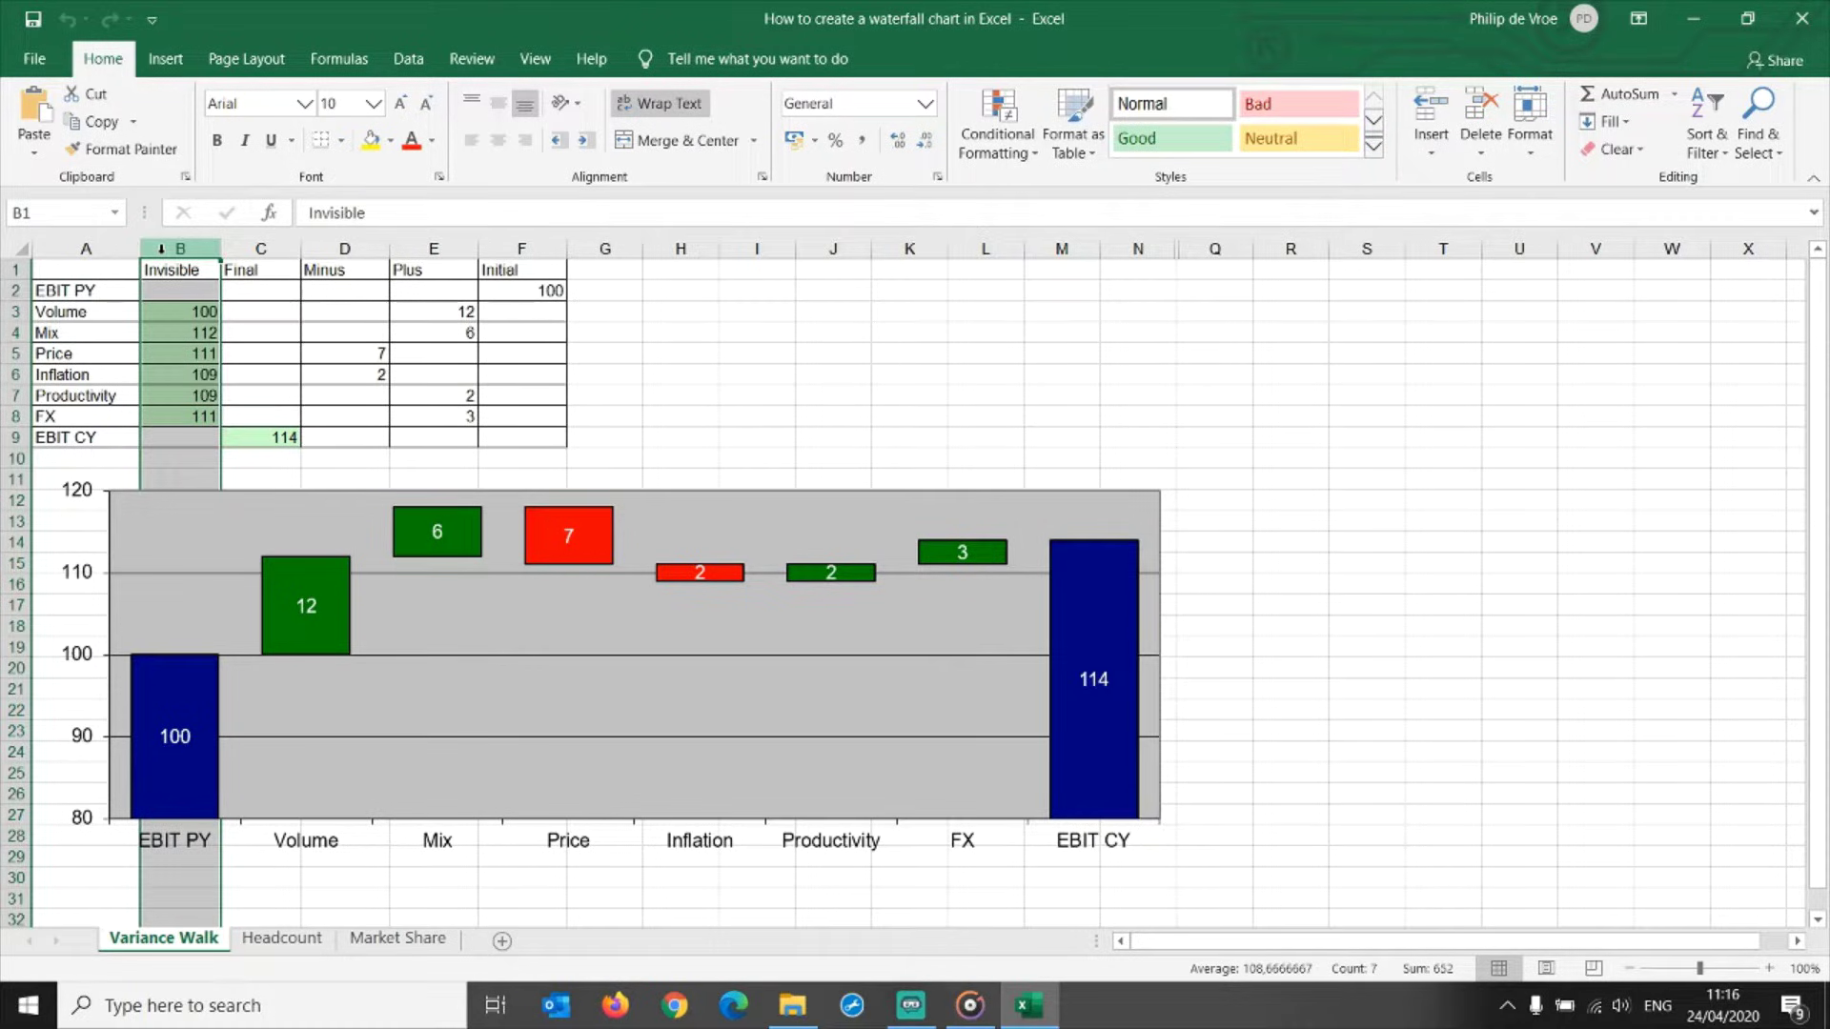
# Fill the Invisible series bars beneath the Plus and Minus steps with white.
pyautogui.click(305, 732)
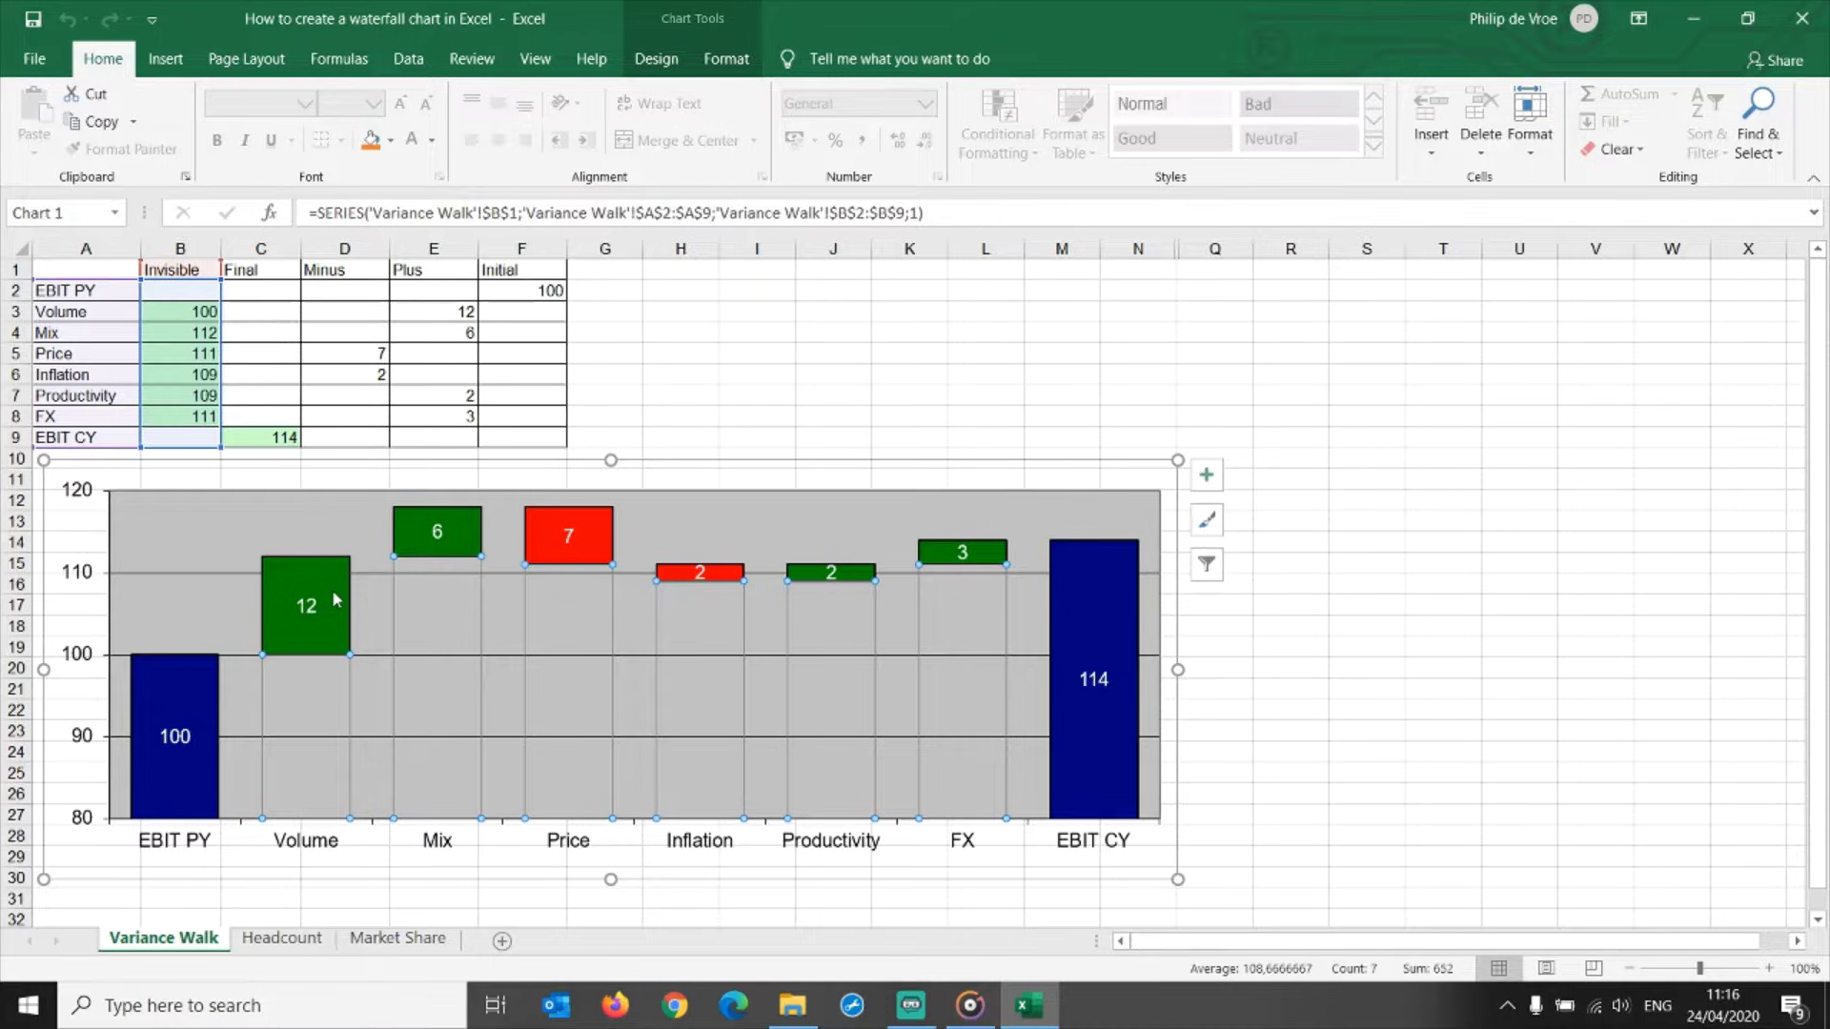
pyautogui.click(334, 595)
pyautogui.click(327, 695)
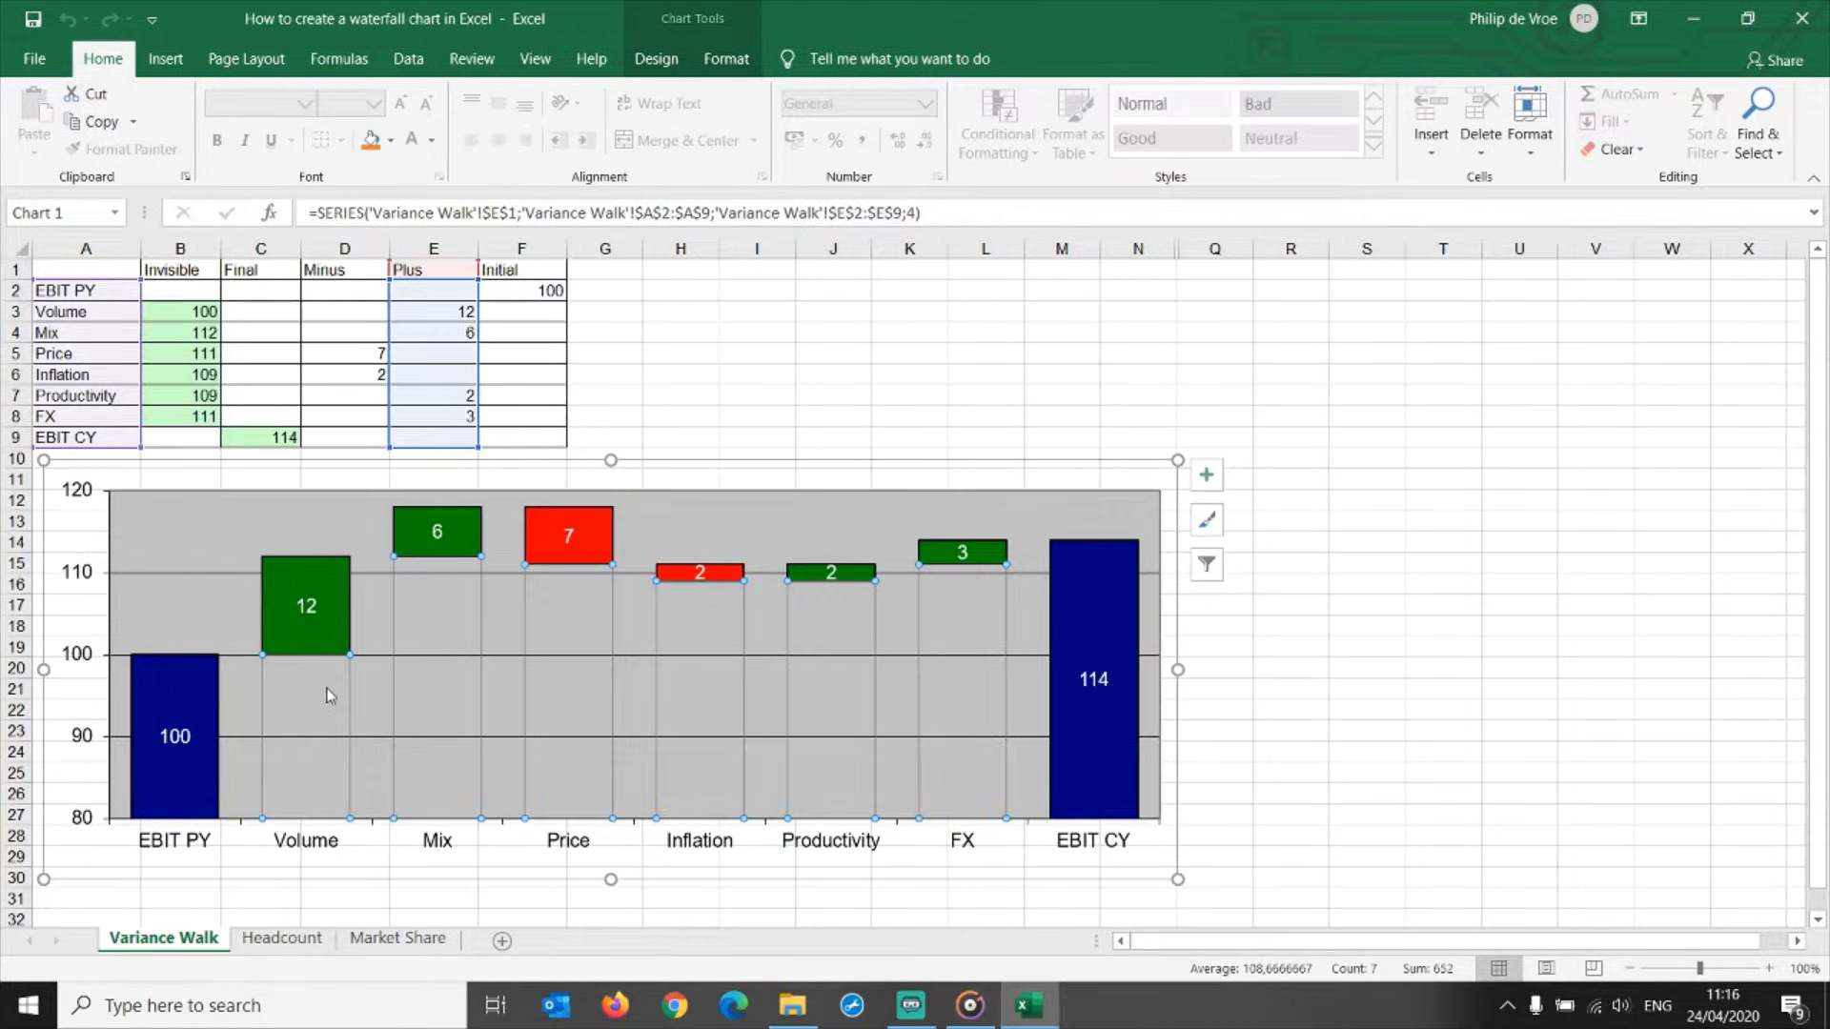
pyautogui.click(315, 636)
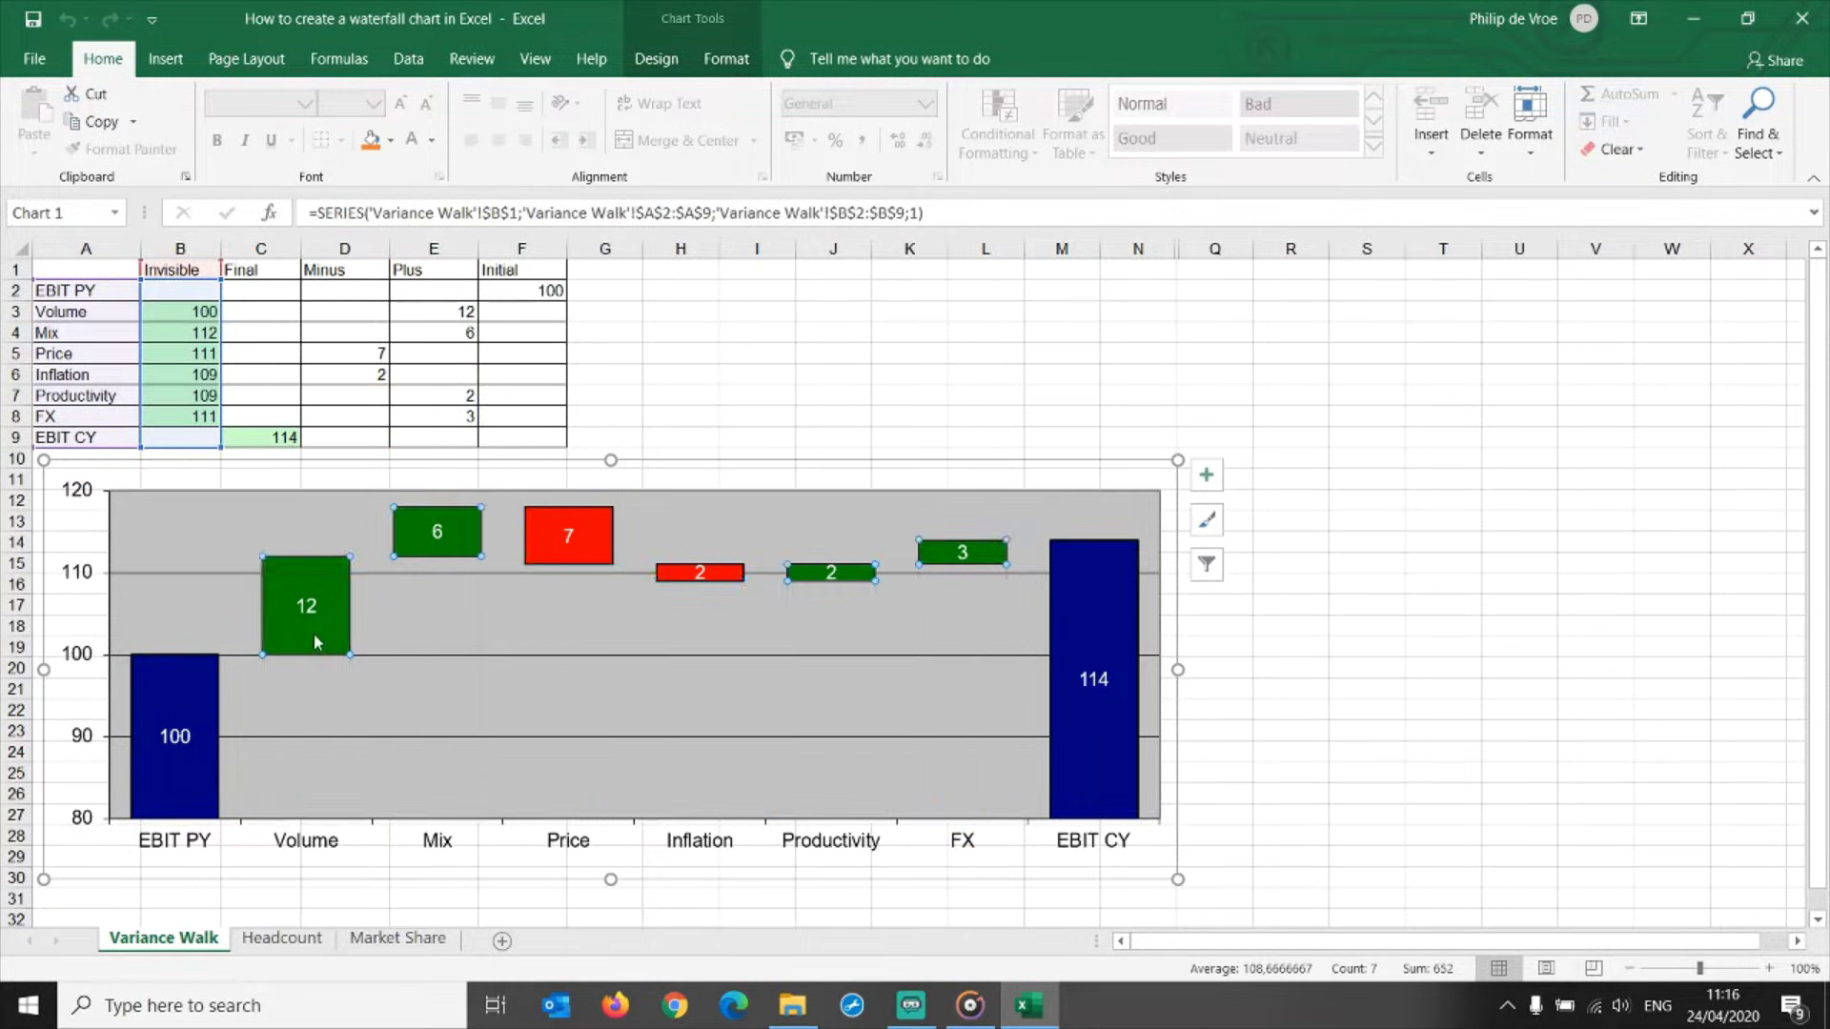
pyautogui.click(318, 688)
pyautogui.rightClick(314, 682)
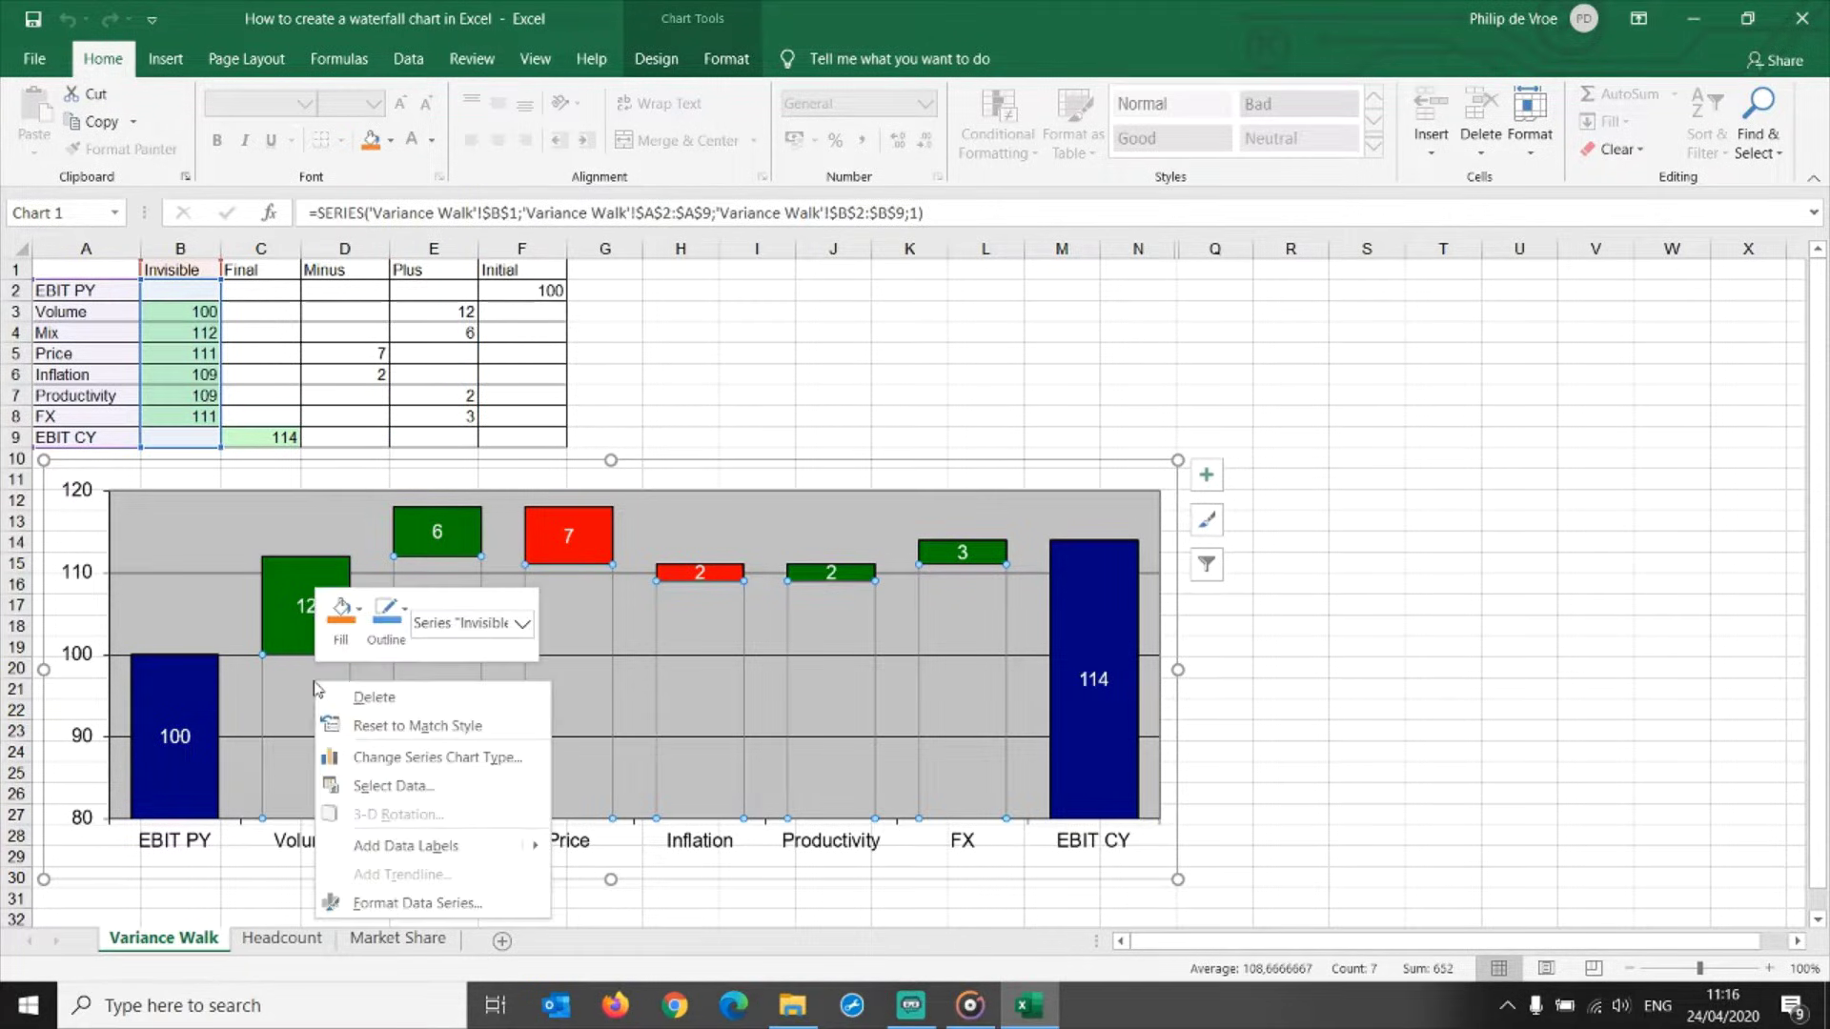
pyautogui.click(360, 612)
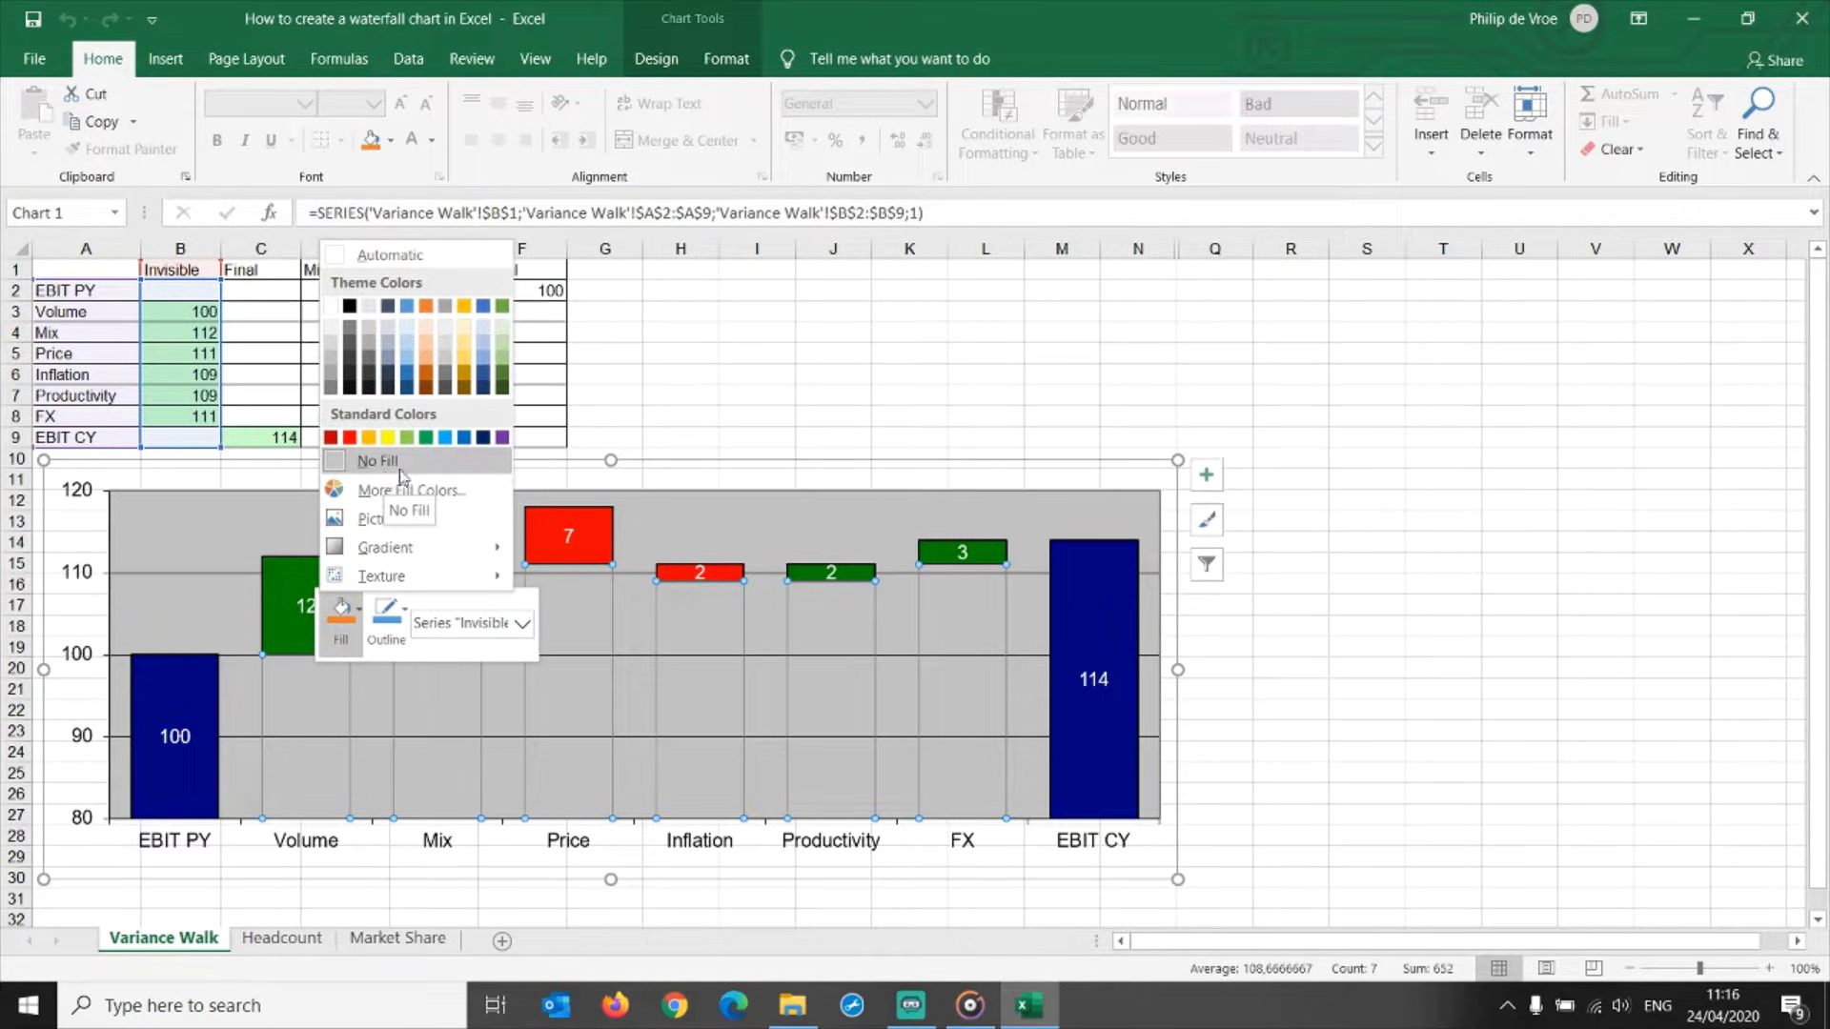
pyautogui.click(333, 310)
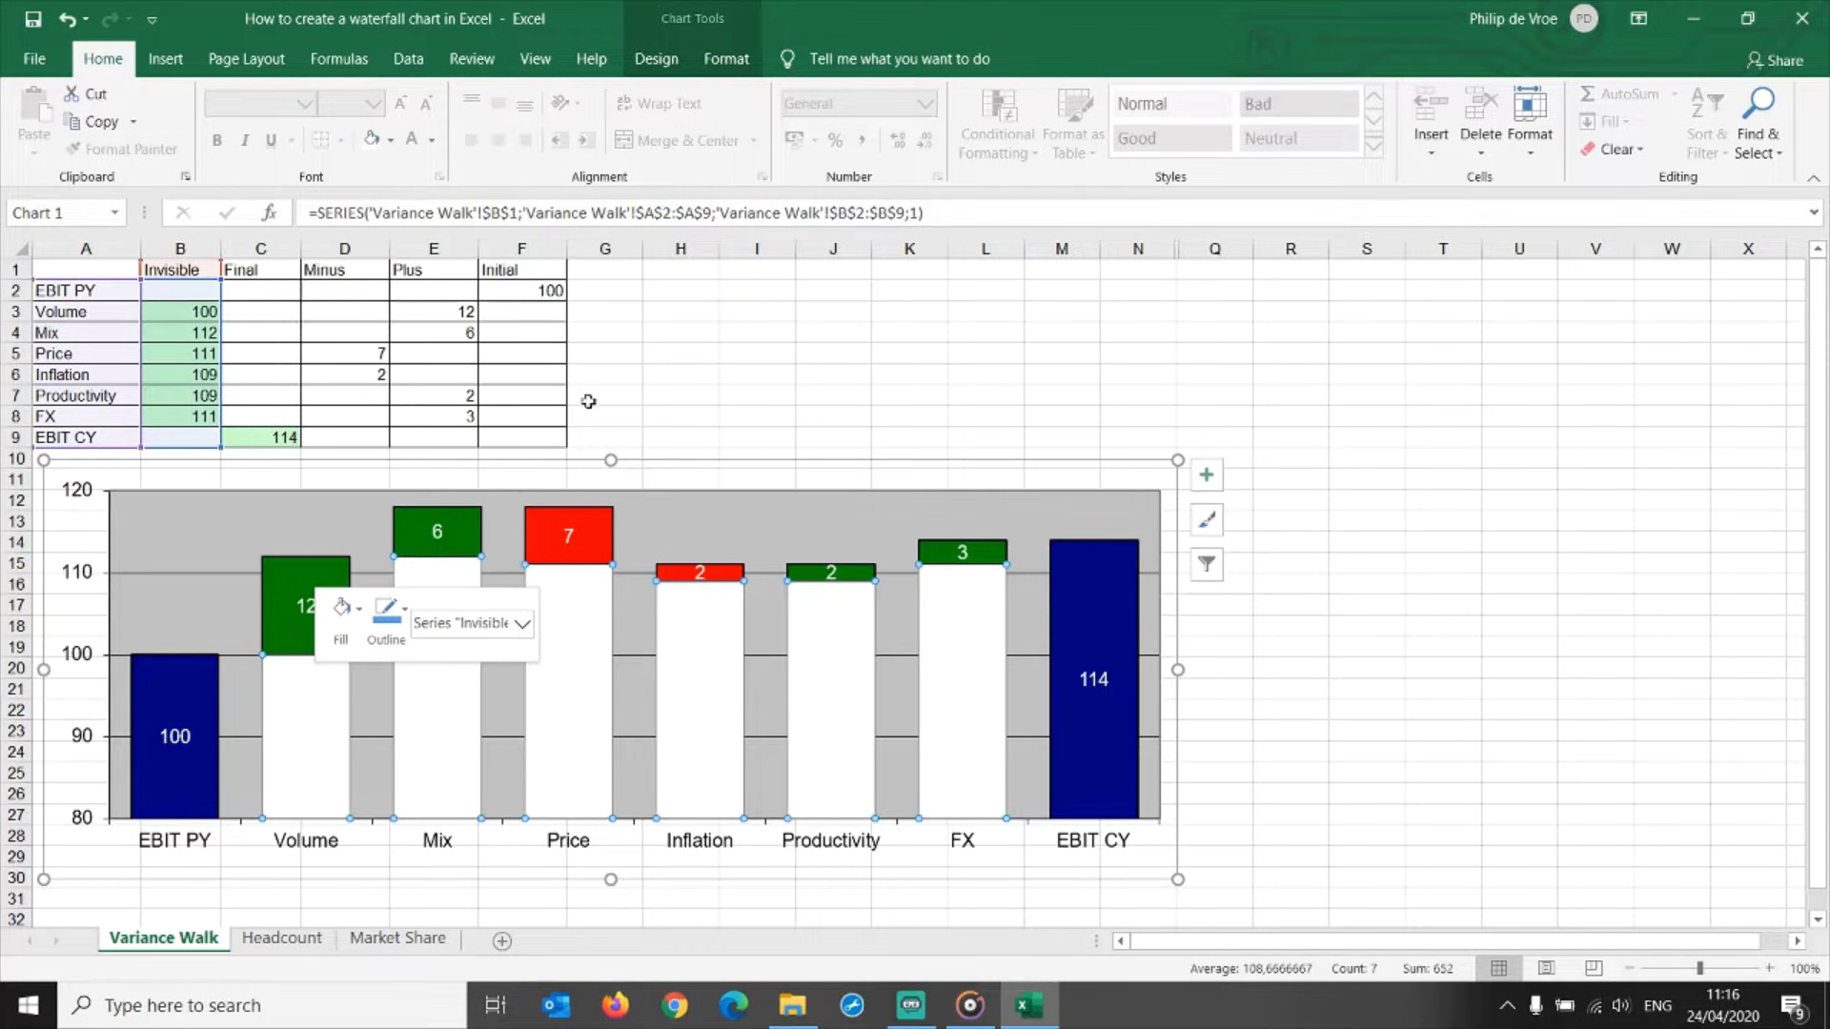
pyautogui.click(687, 421)
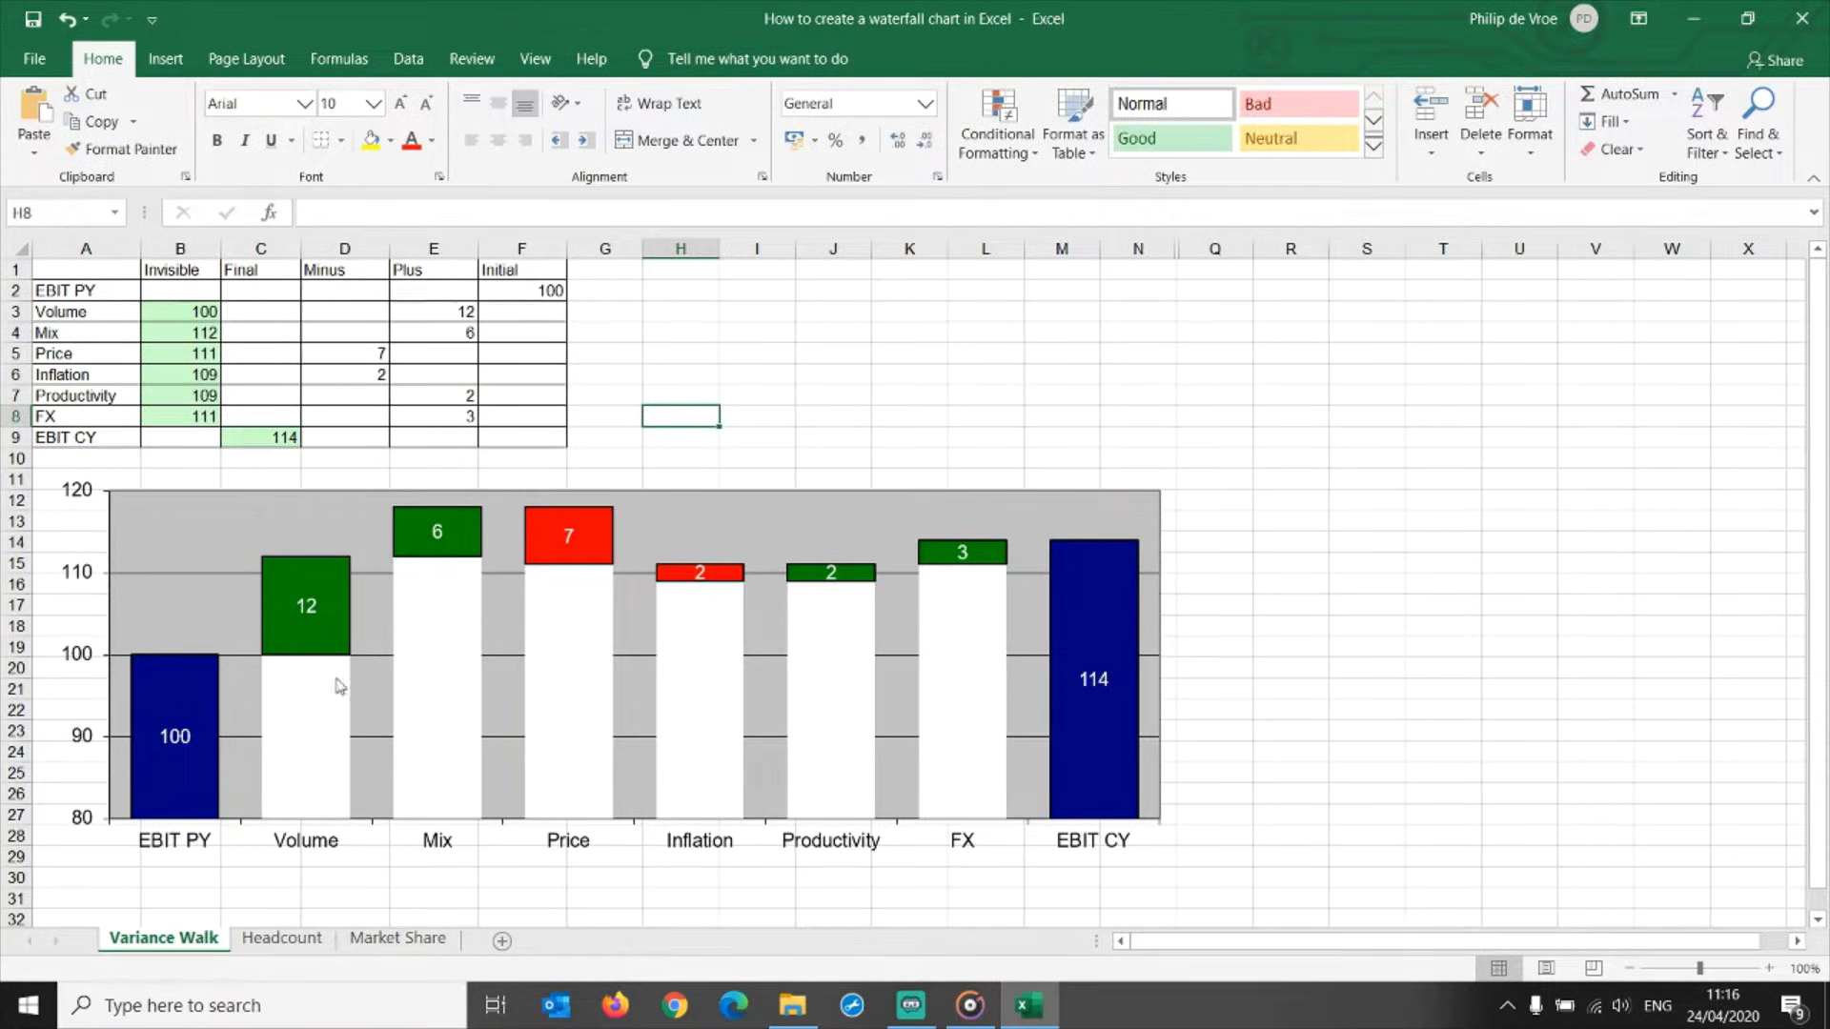
pyautogui.click(335, 633)
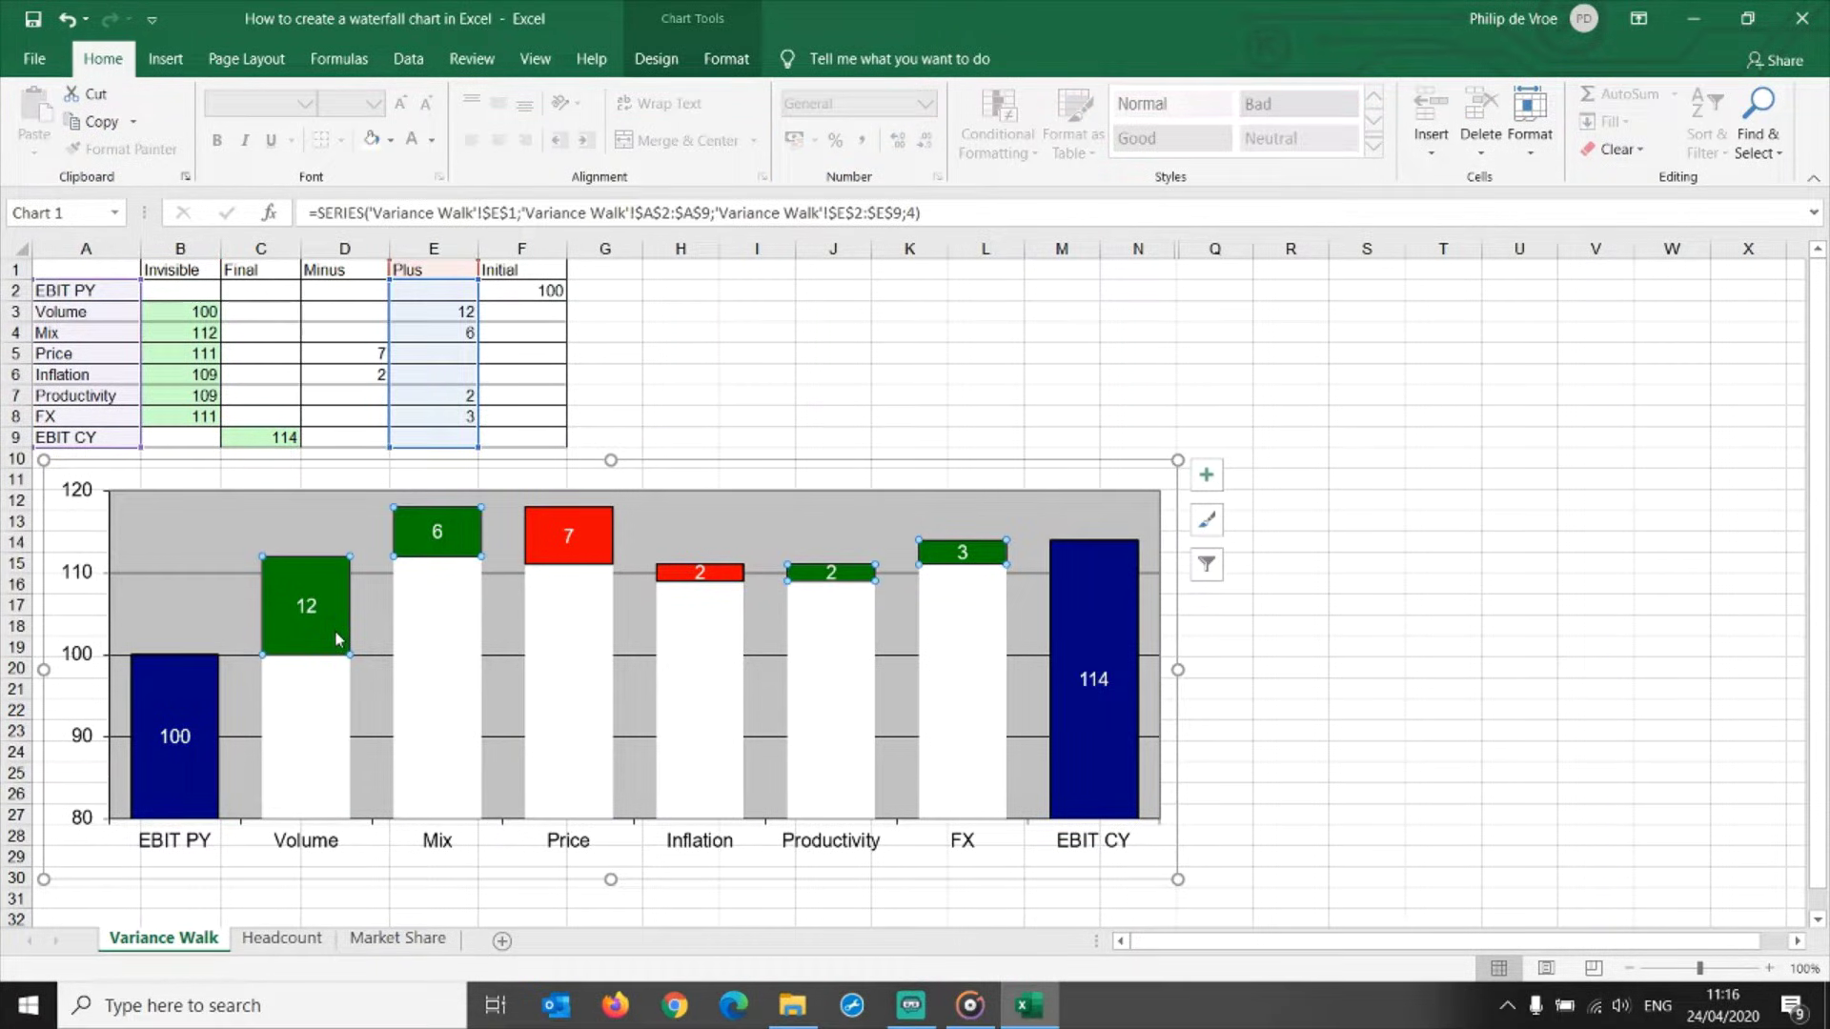
# Check the B3 formula, the EBIT PY start value in F2, and the Minus and Invisible series.
pyautogui.moveTo(317, 717)
pyautogui.click(197, 312)
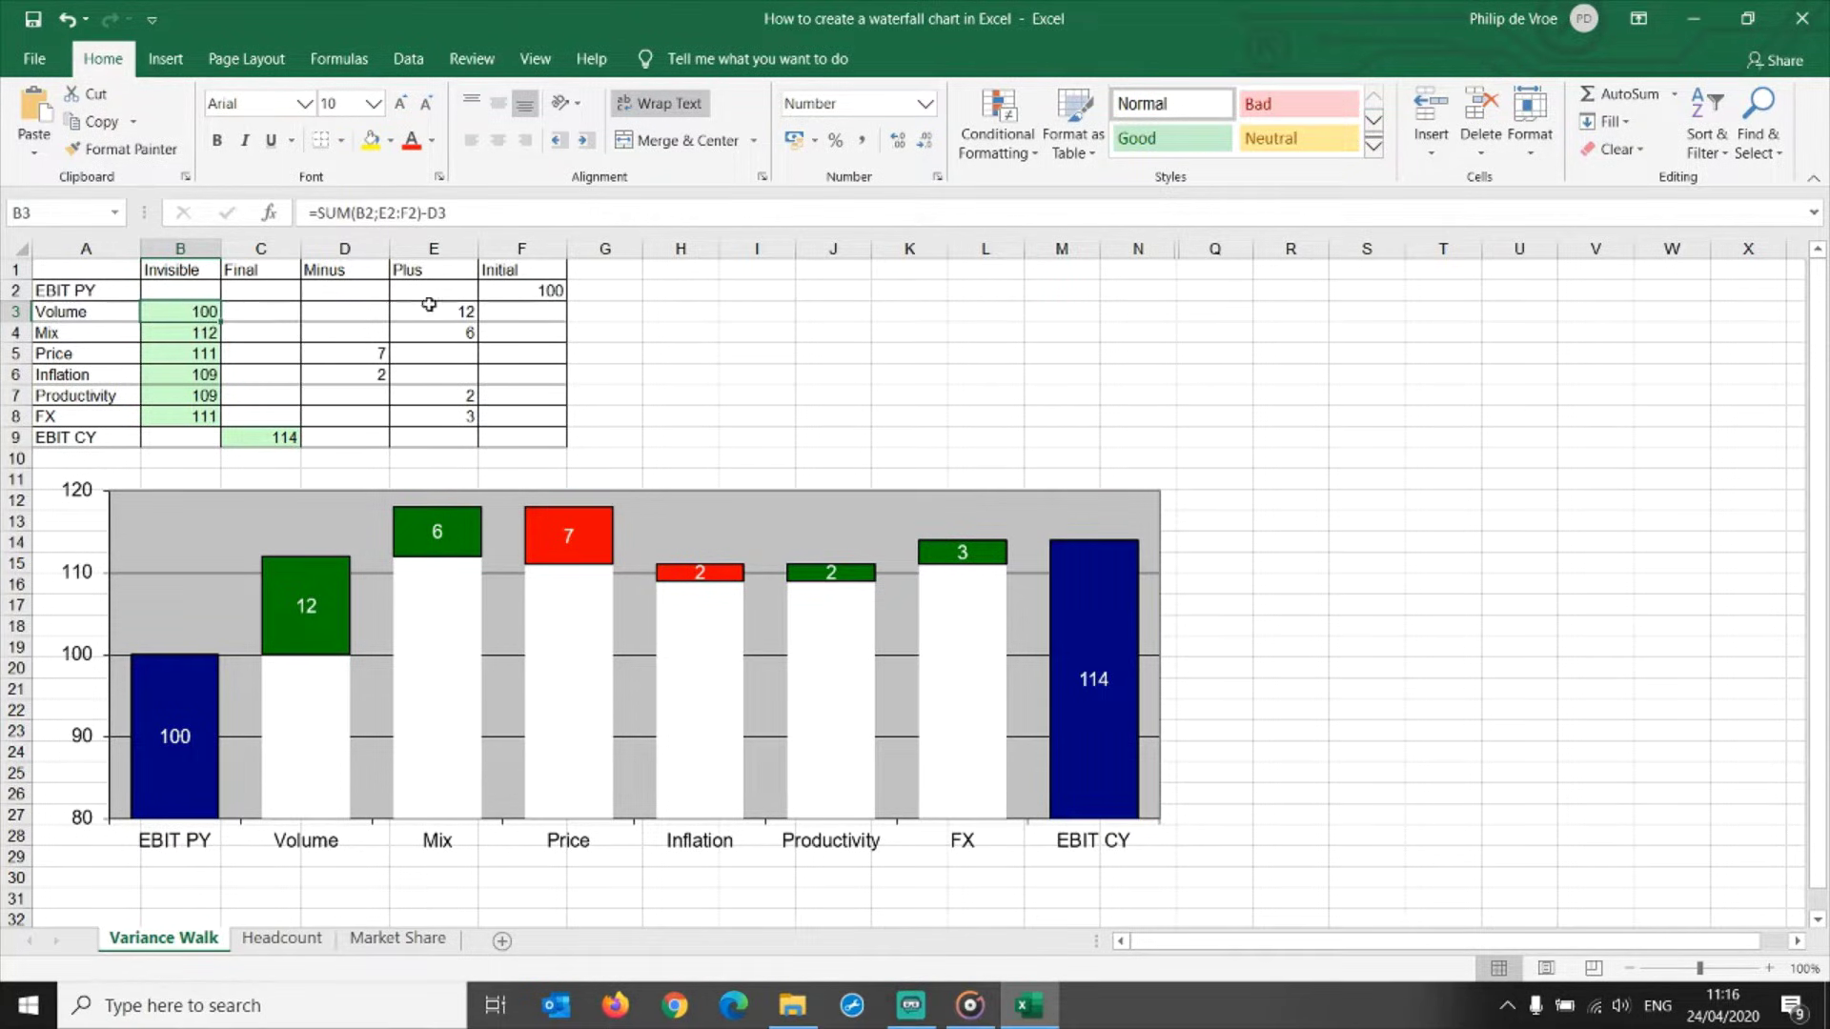
pyautogui.click(521, 289)
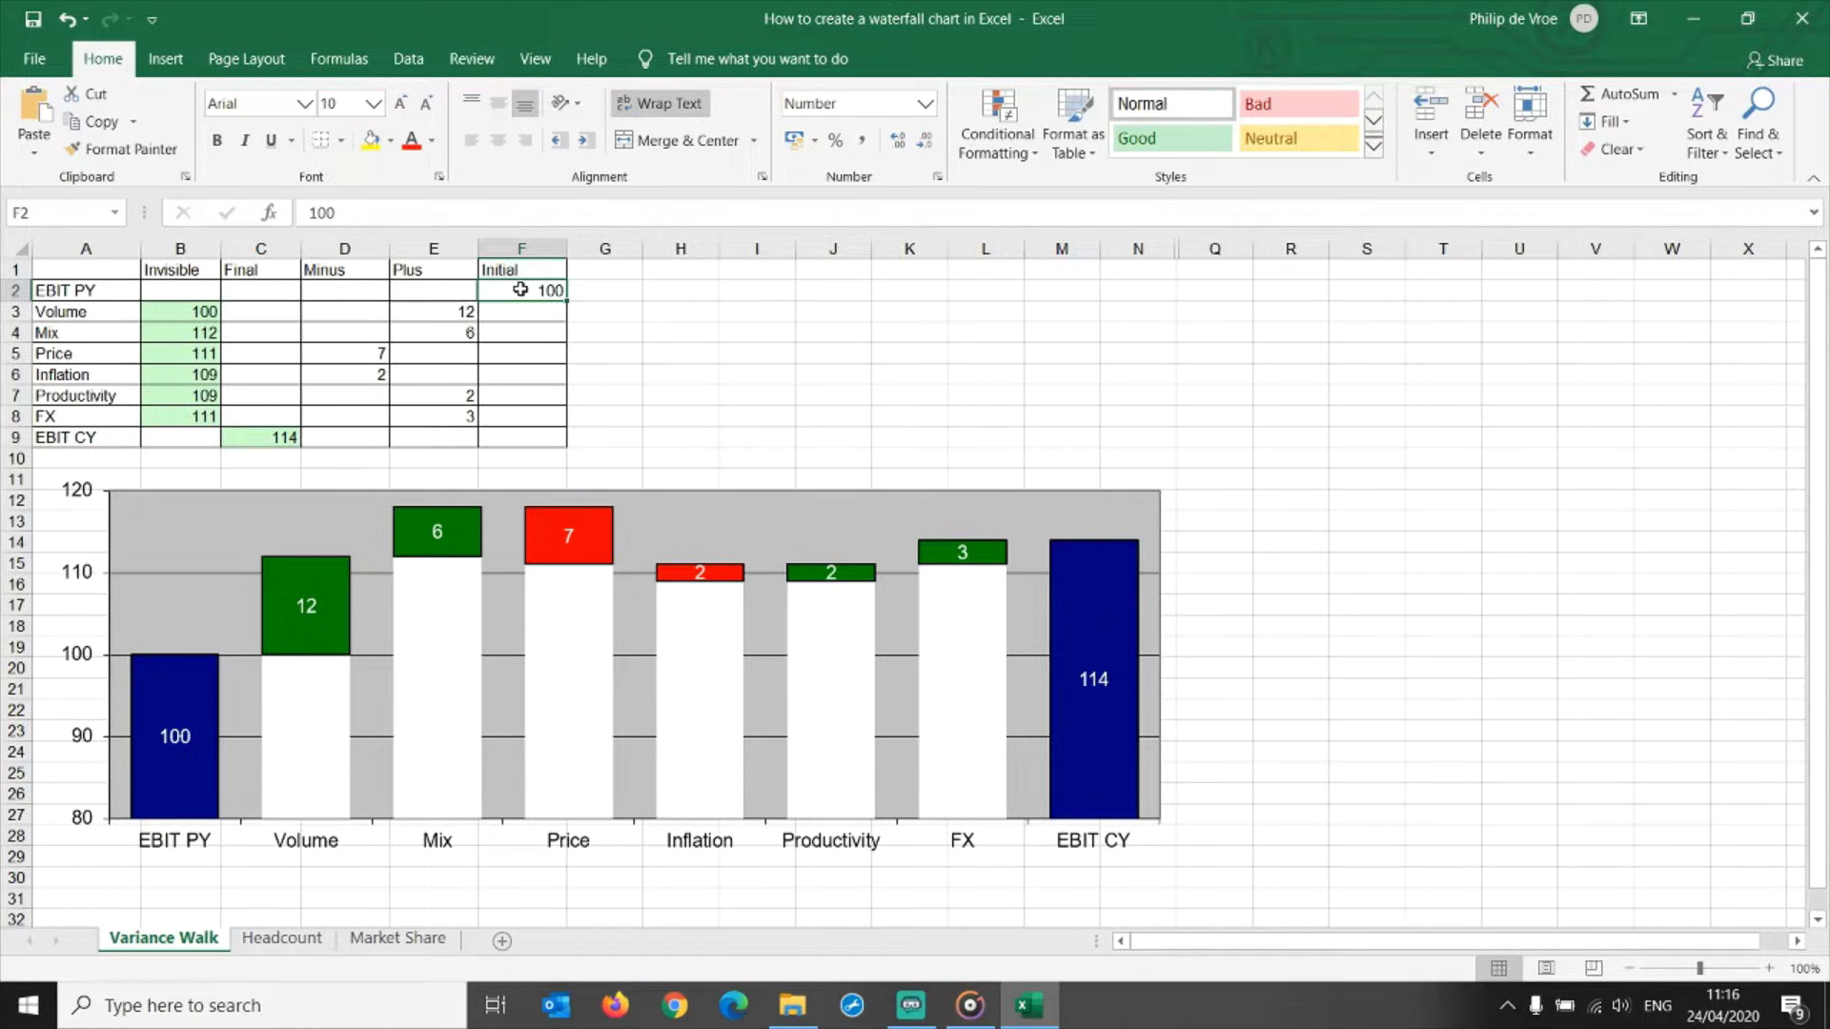
pyautogui.click(563, 562)
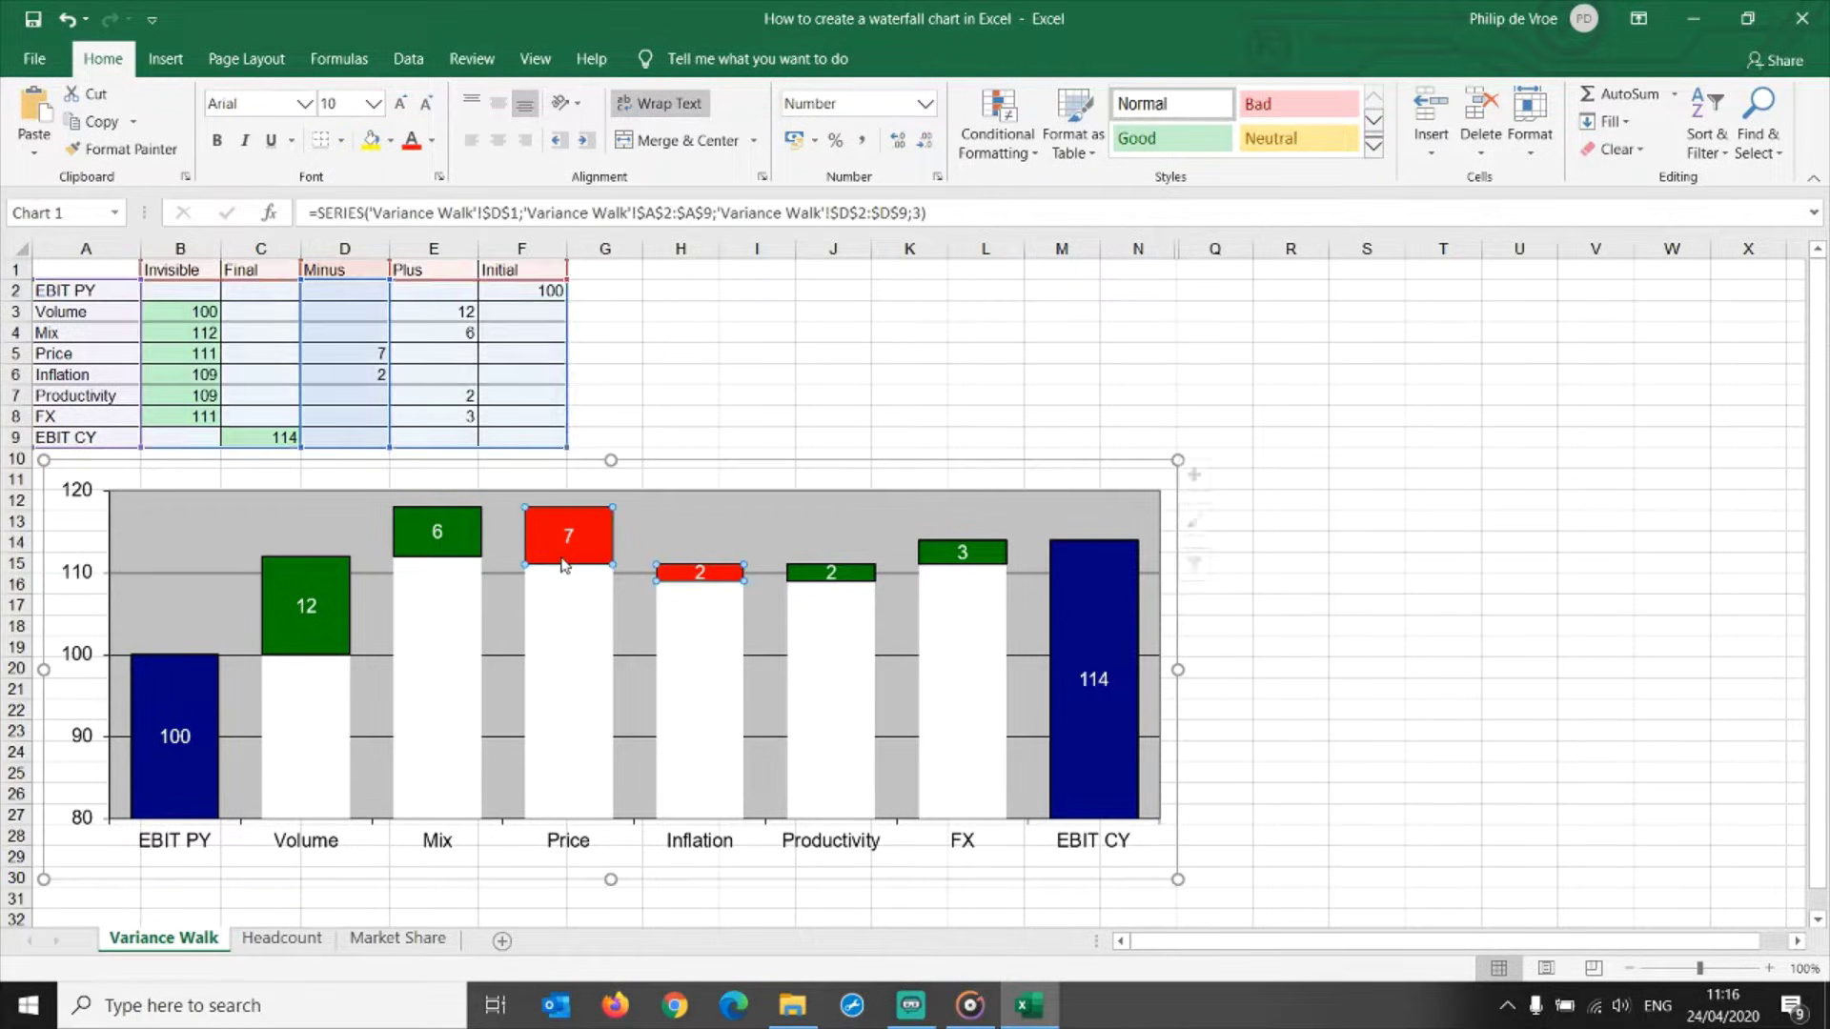
pyautogui.click(564, 626)
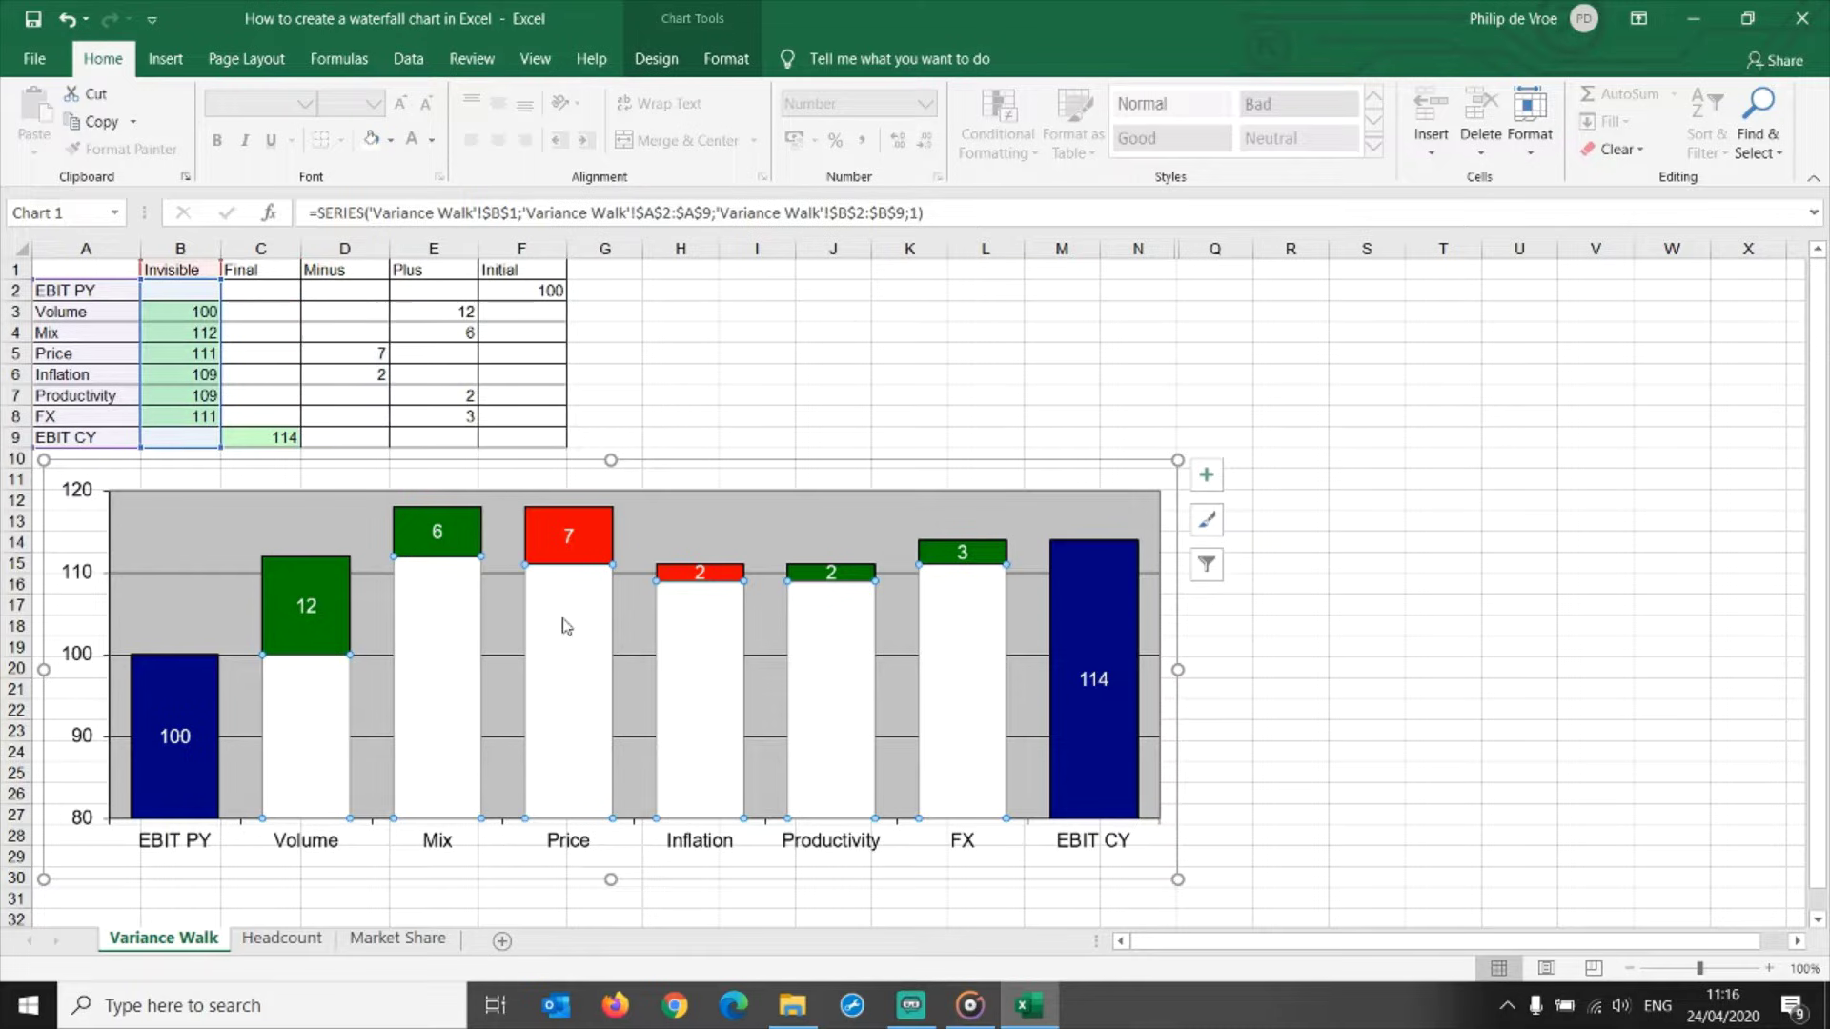
# Inspect the B4 formula, the Mix row B4:E4, the Price decrease in D5 and B5's formula.
pyautogui.click(198, 331)
pyautogui.moveTo(199, 331); pyautogui.dragTo(433, 333)
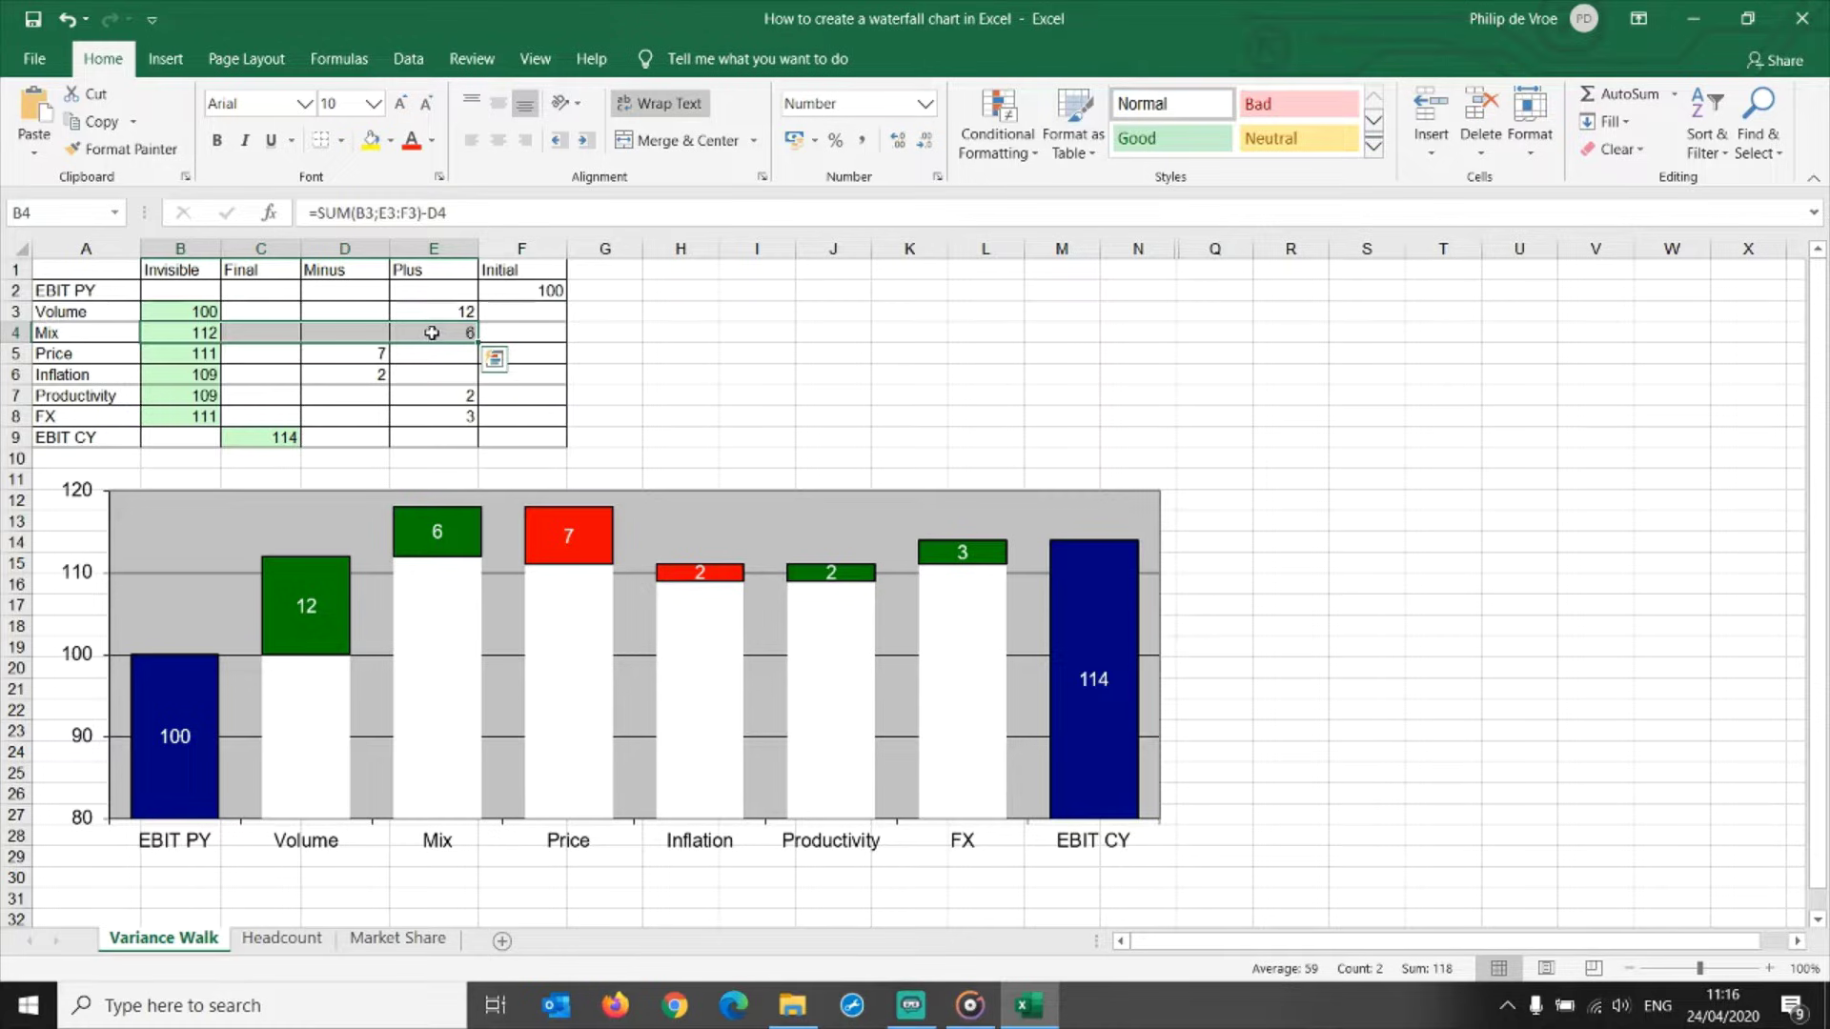
pyautogui.click(332, 356)
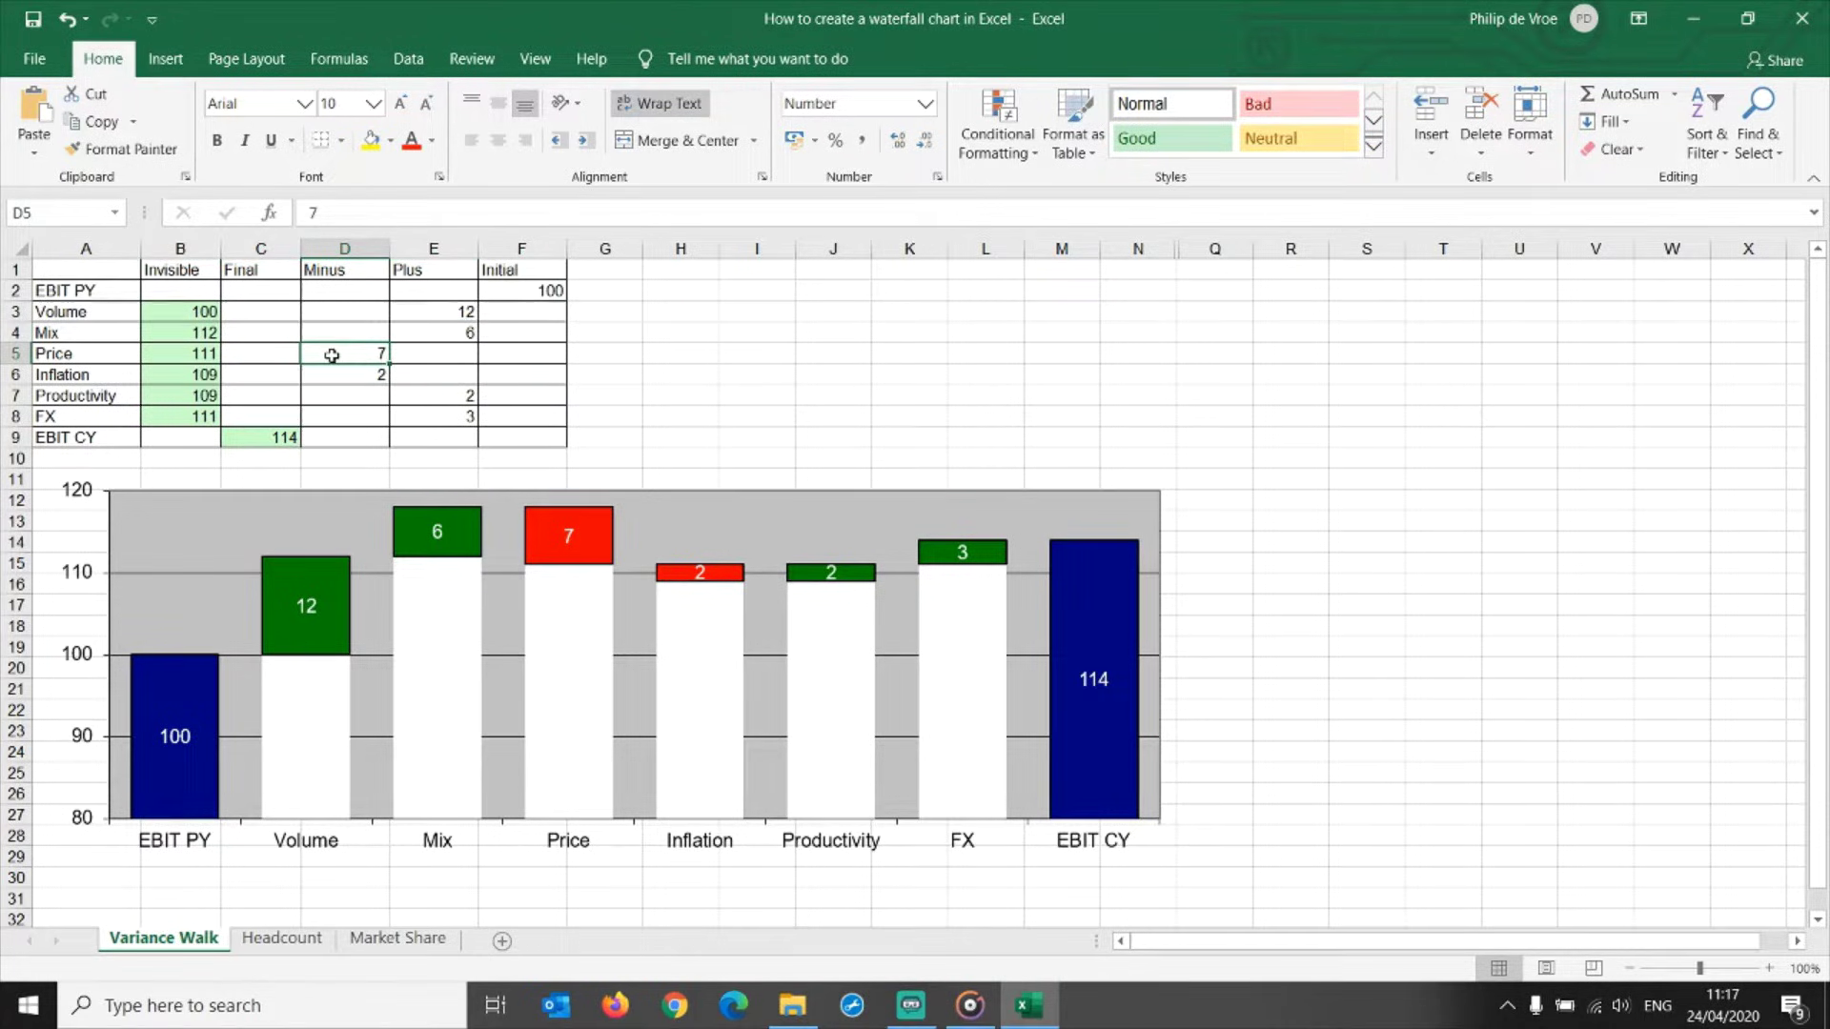
pyautogui.click(183, 355)
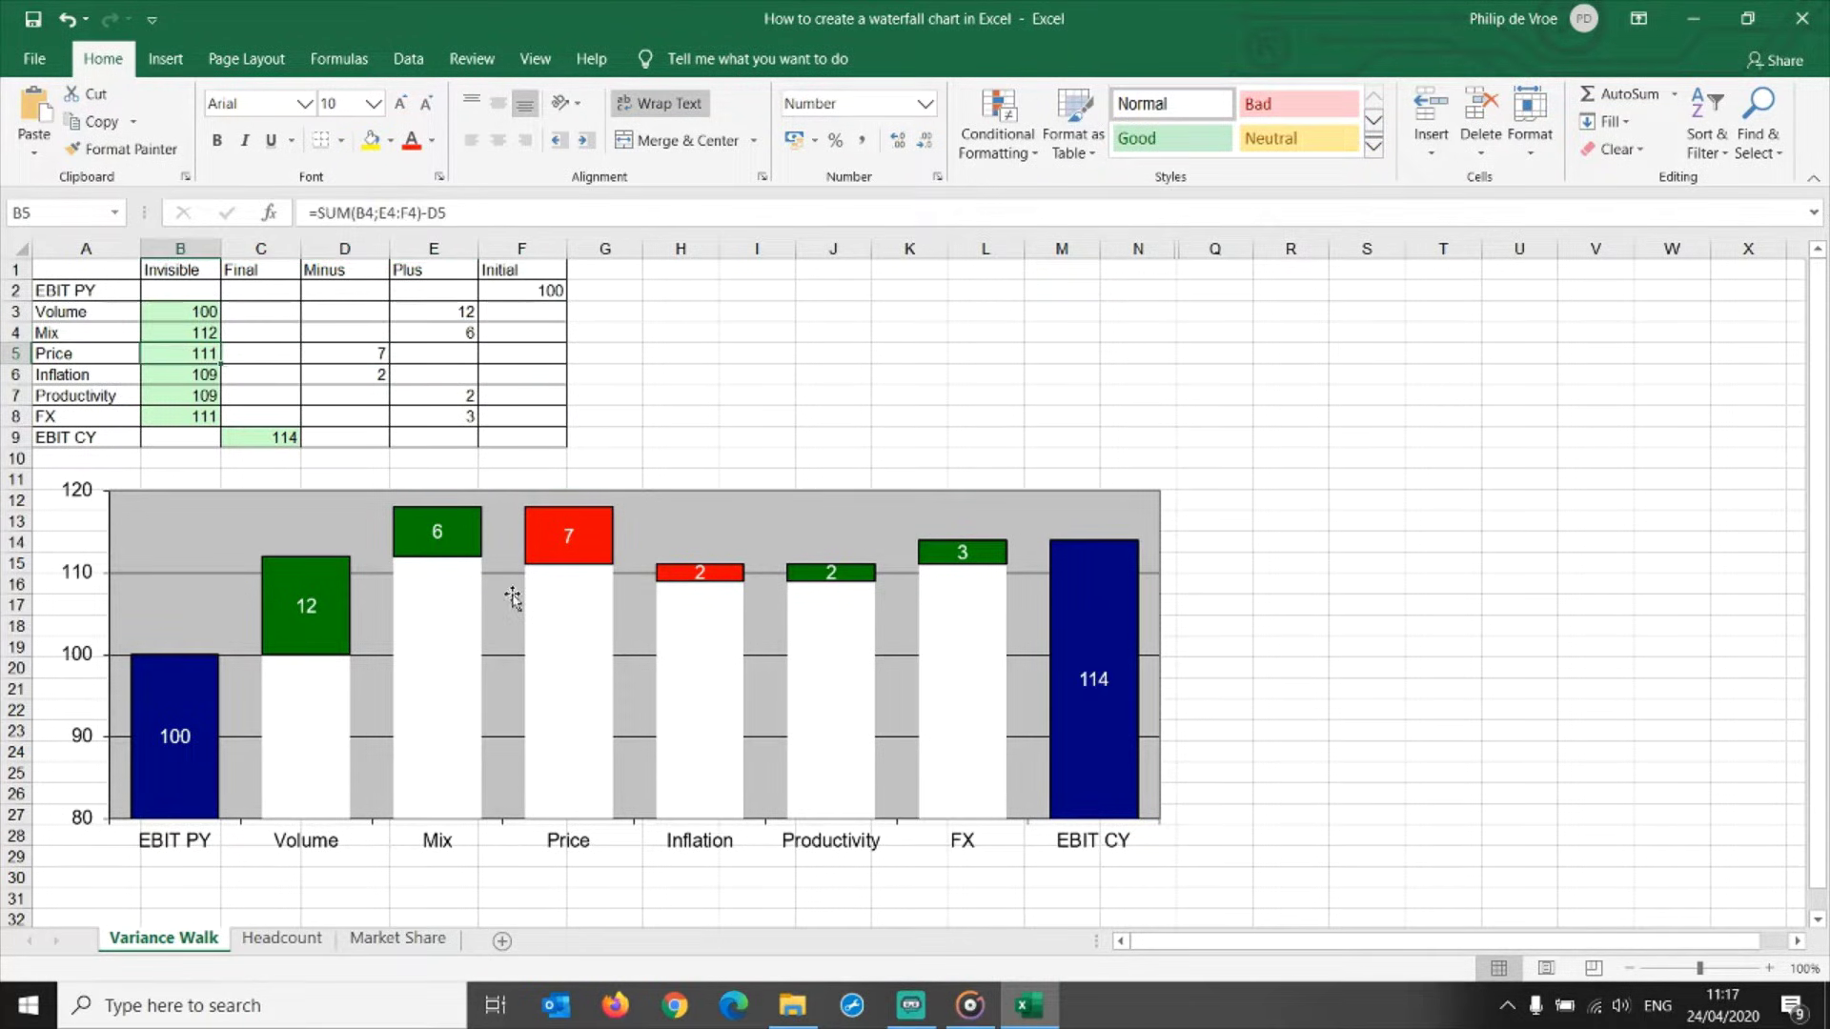
# Undo the white fill so the Invisible bars blend into the grey plot area.
pyautogui.moveTo(549, 633)
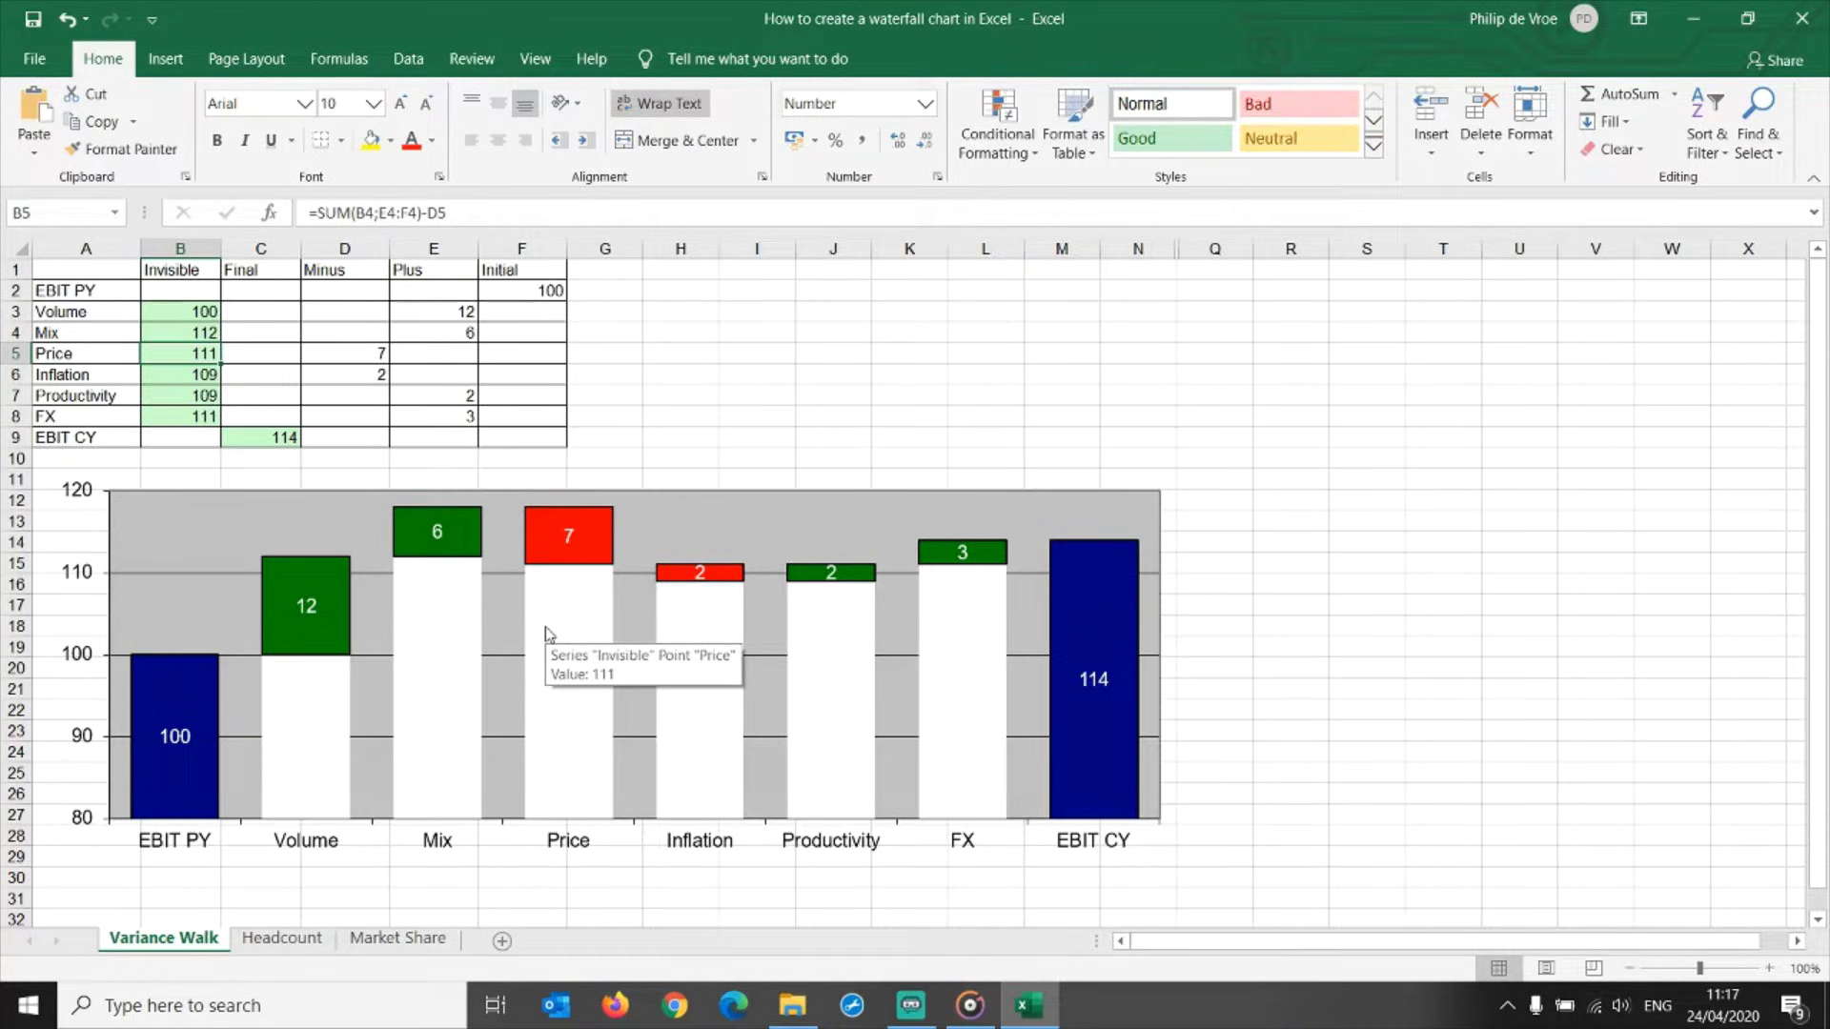
pyautogui.click(672, 440)
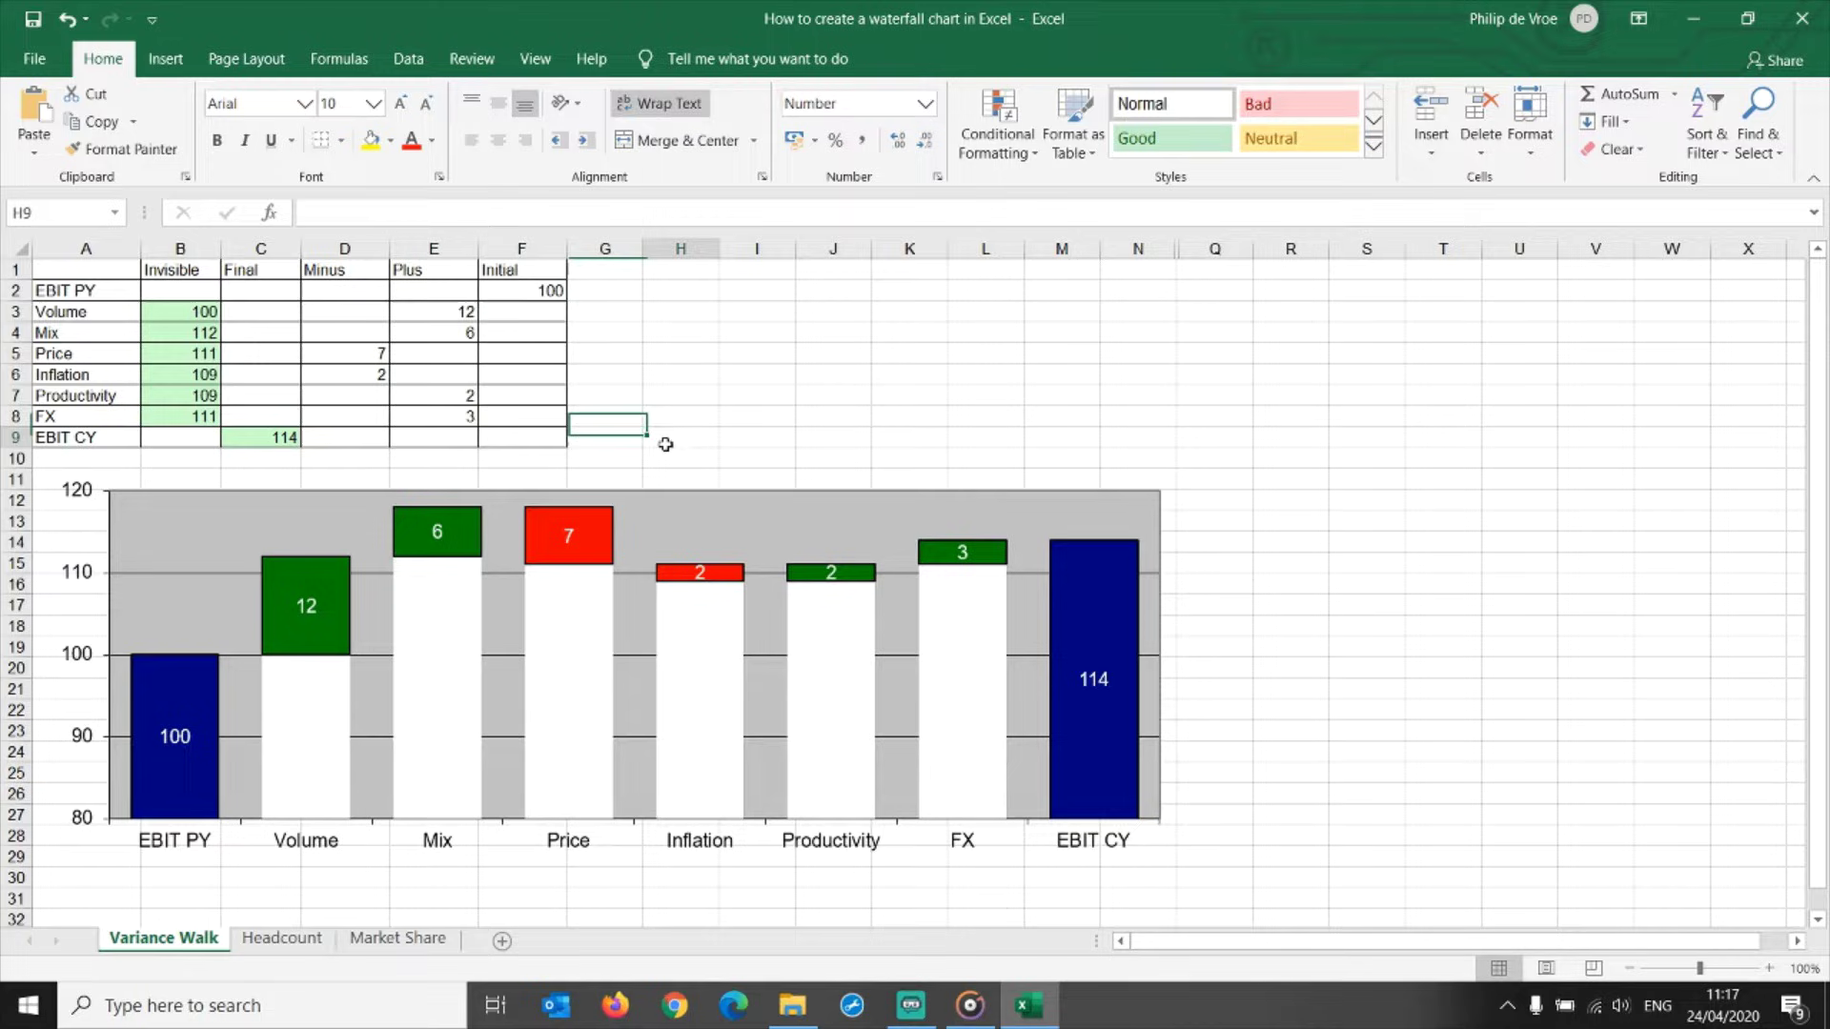
pyautogui.hotkey('ctrl', 'z')
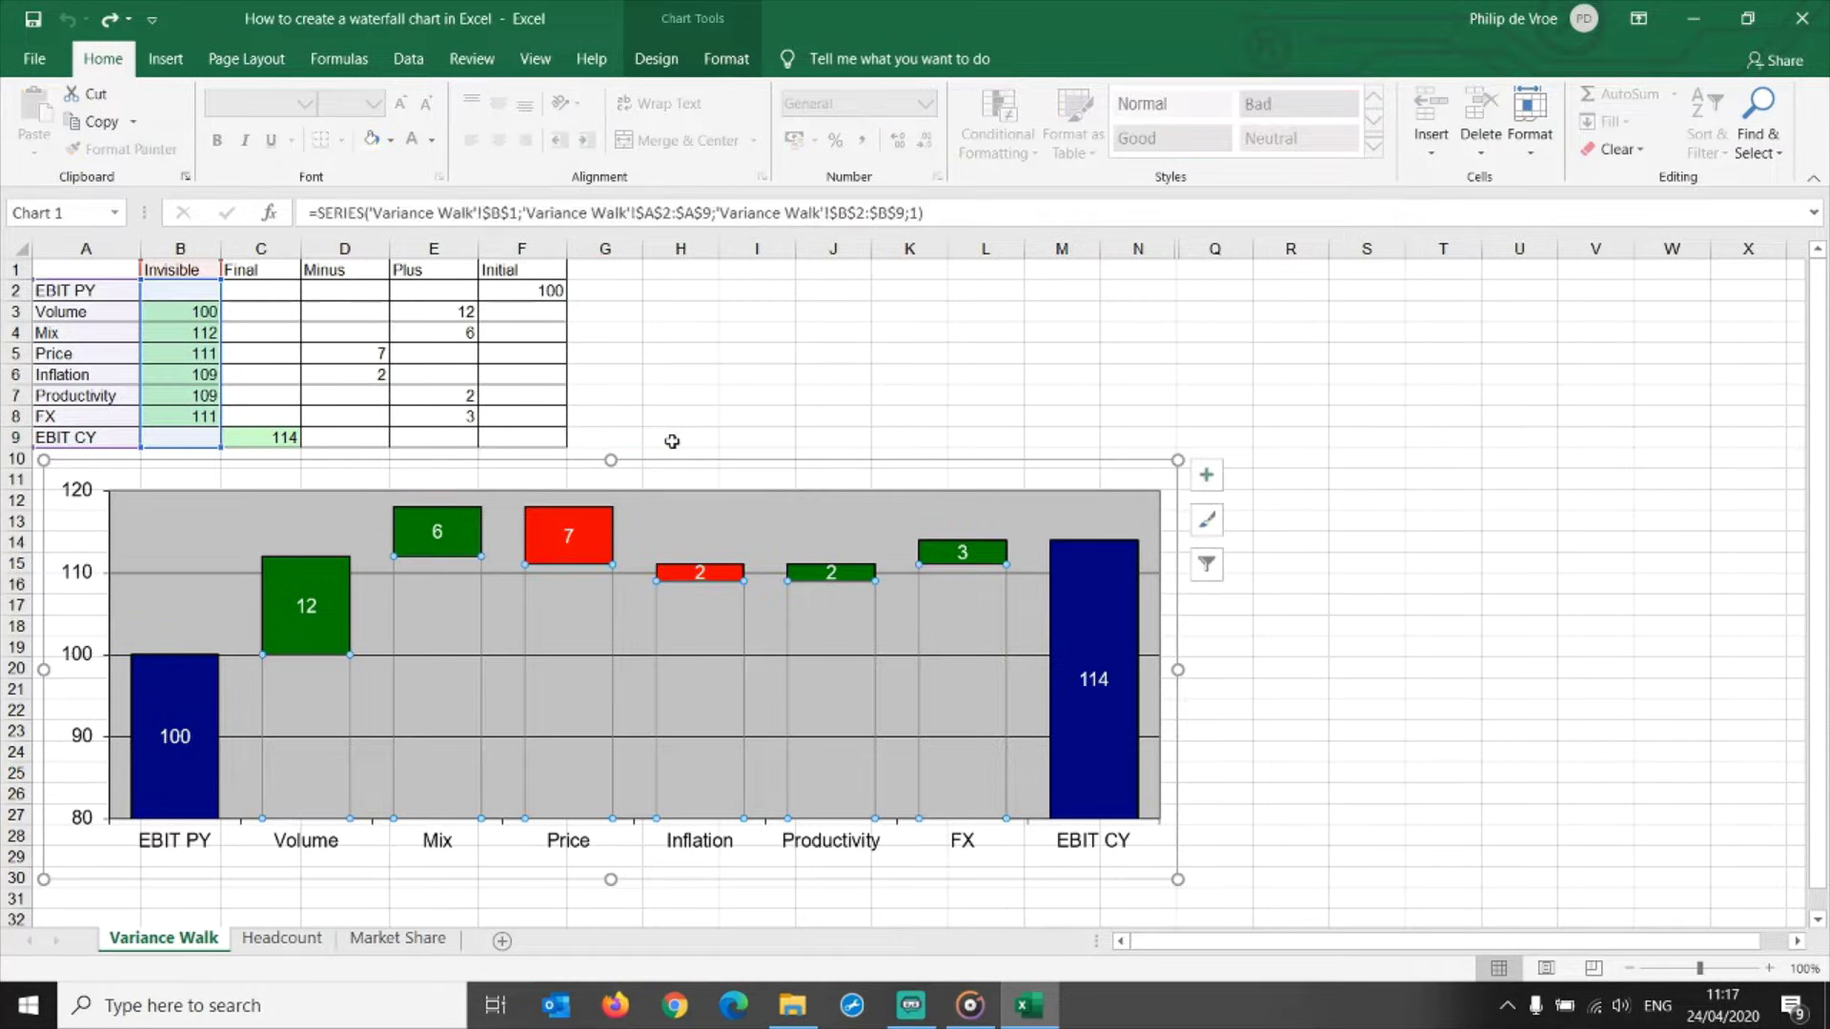
# Insert a Stacked Column chart from the walk table A2:F9.
pyautogui.click(696, 414)
pyautogui.moveTo(548, 436); pyautogui.dragTo(55, 266)
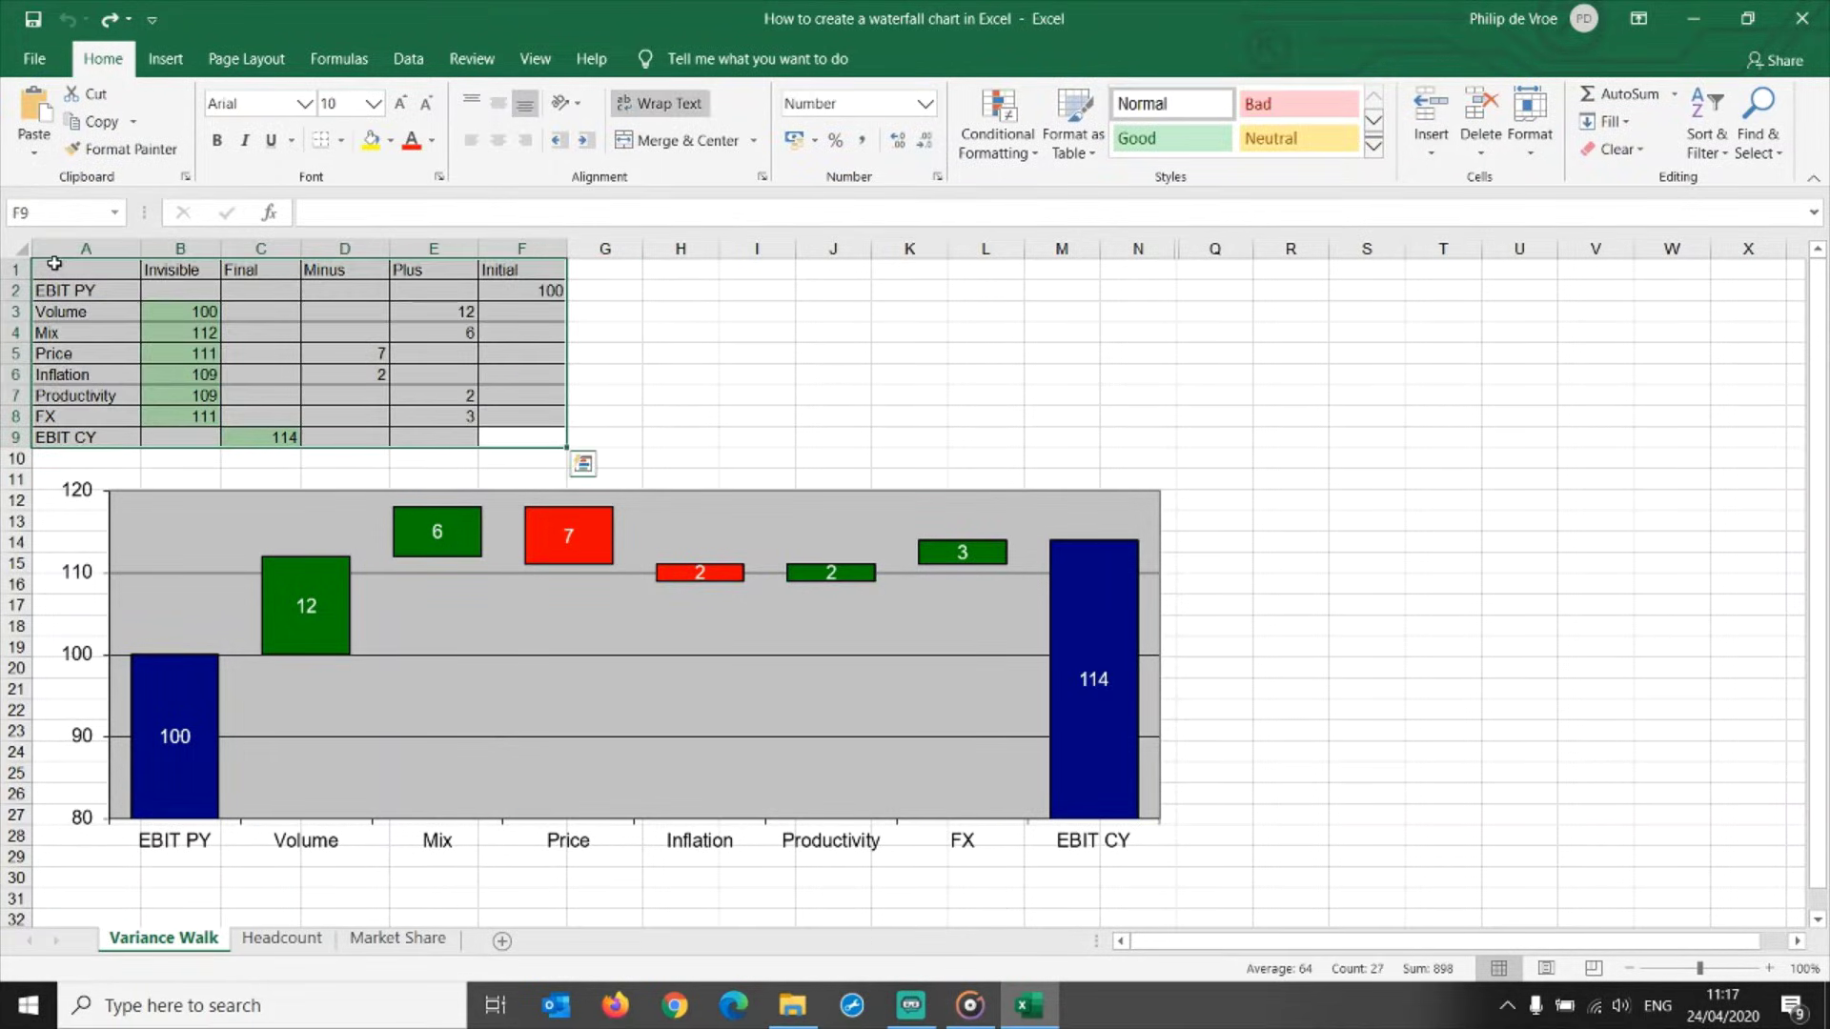
pyautogui.click(165, 63)
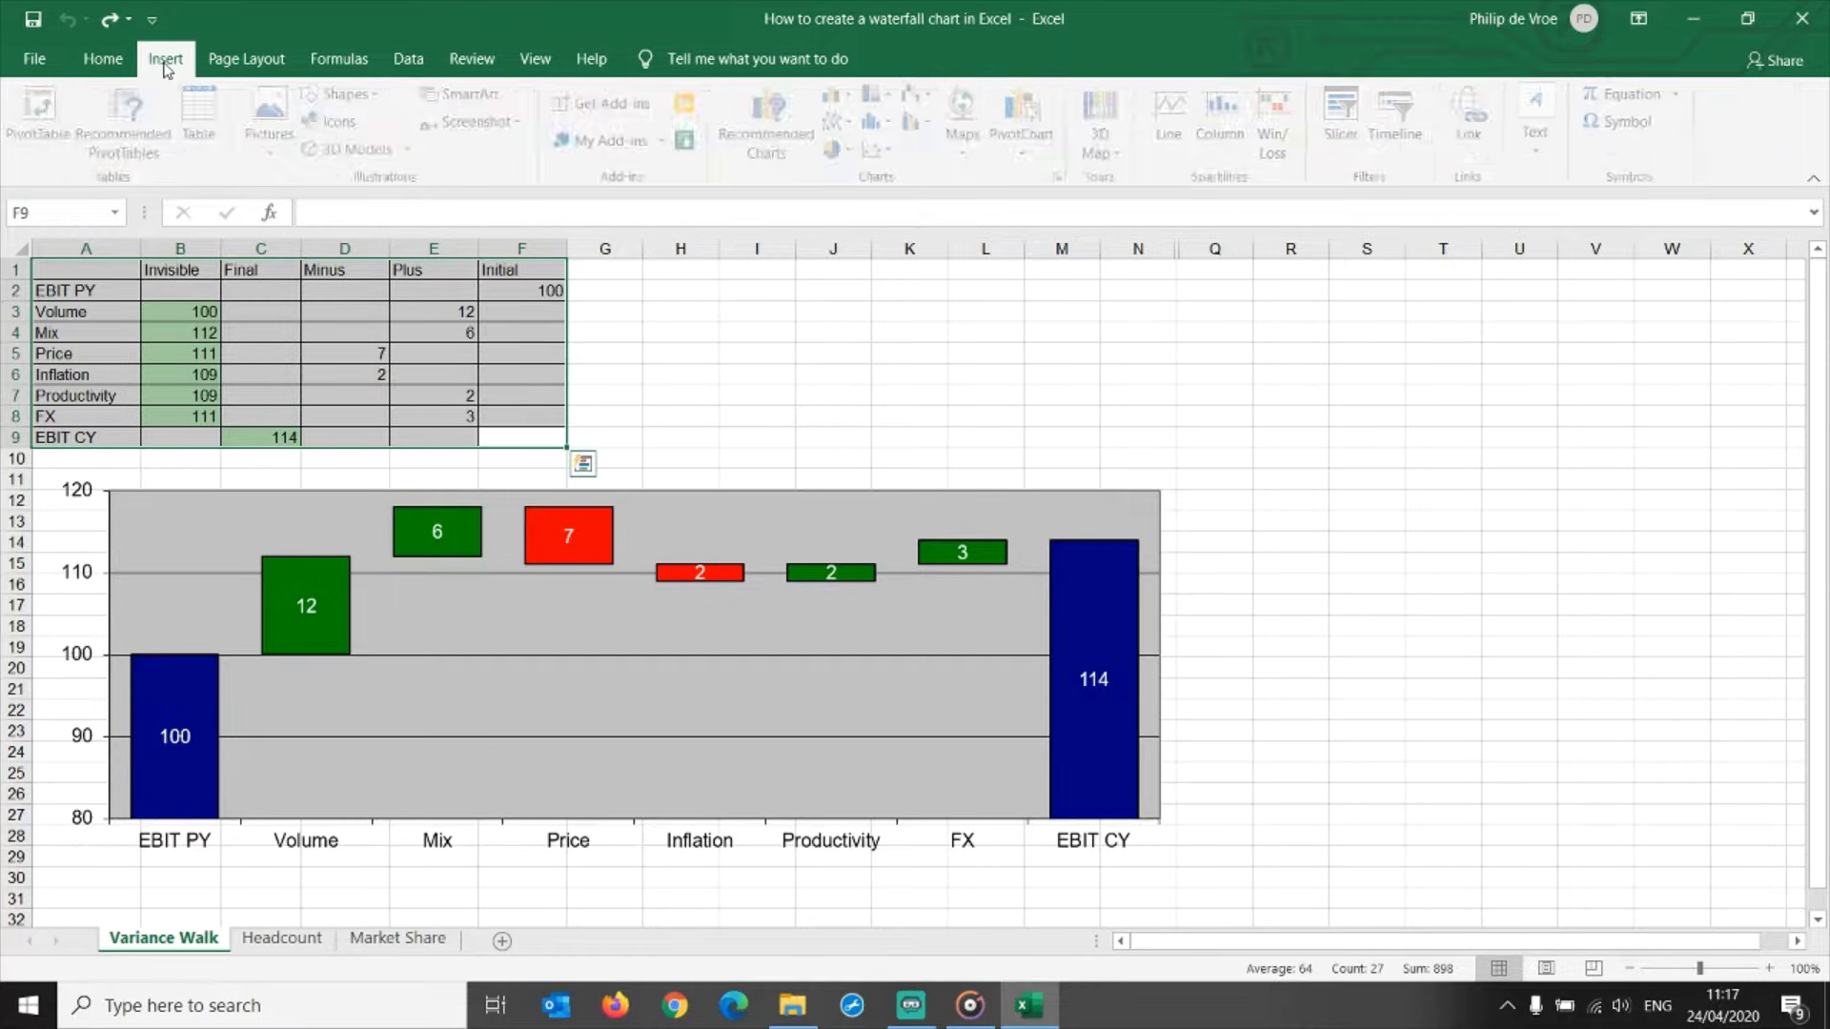
pyautogui.click(1061, 178)
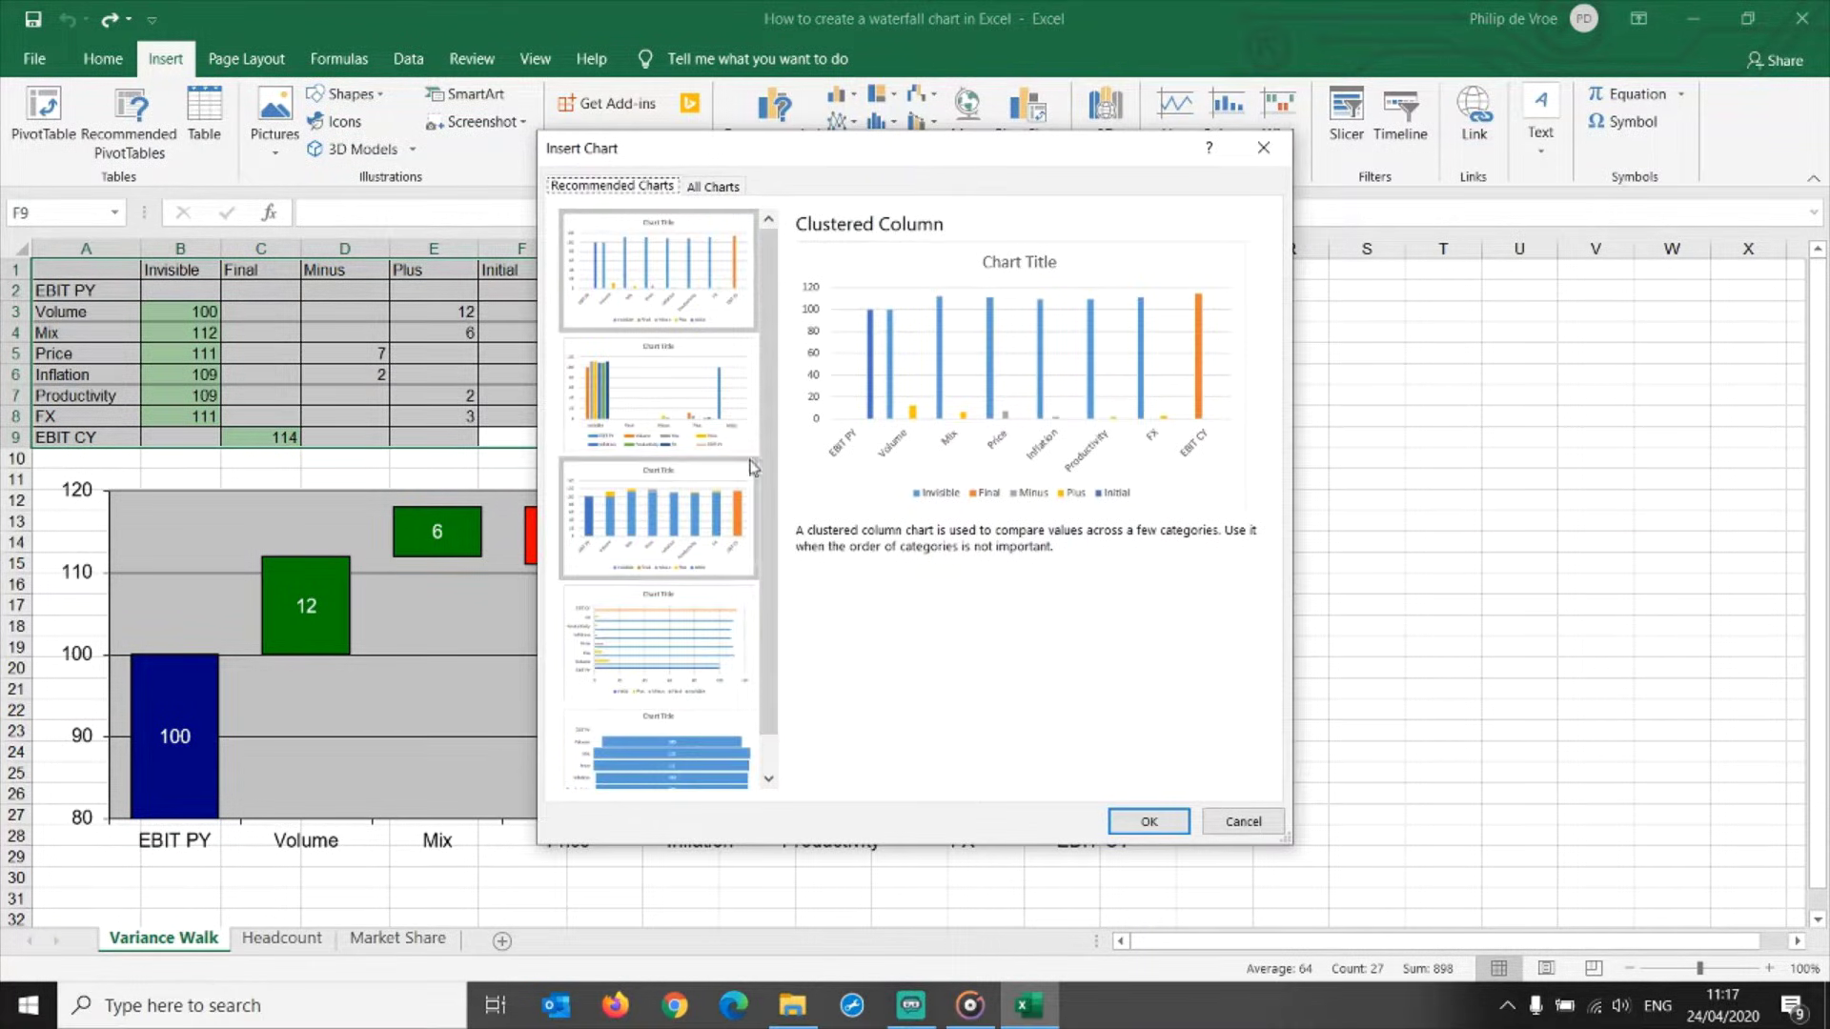
pyautogui.click(690, 498)
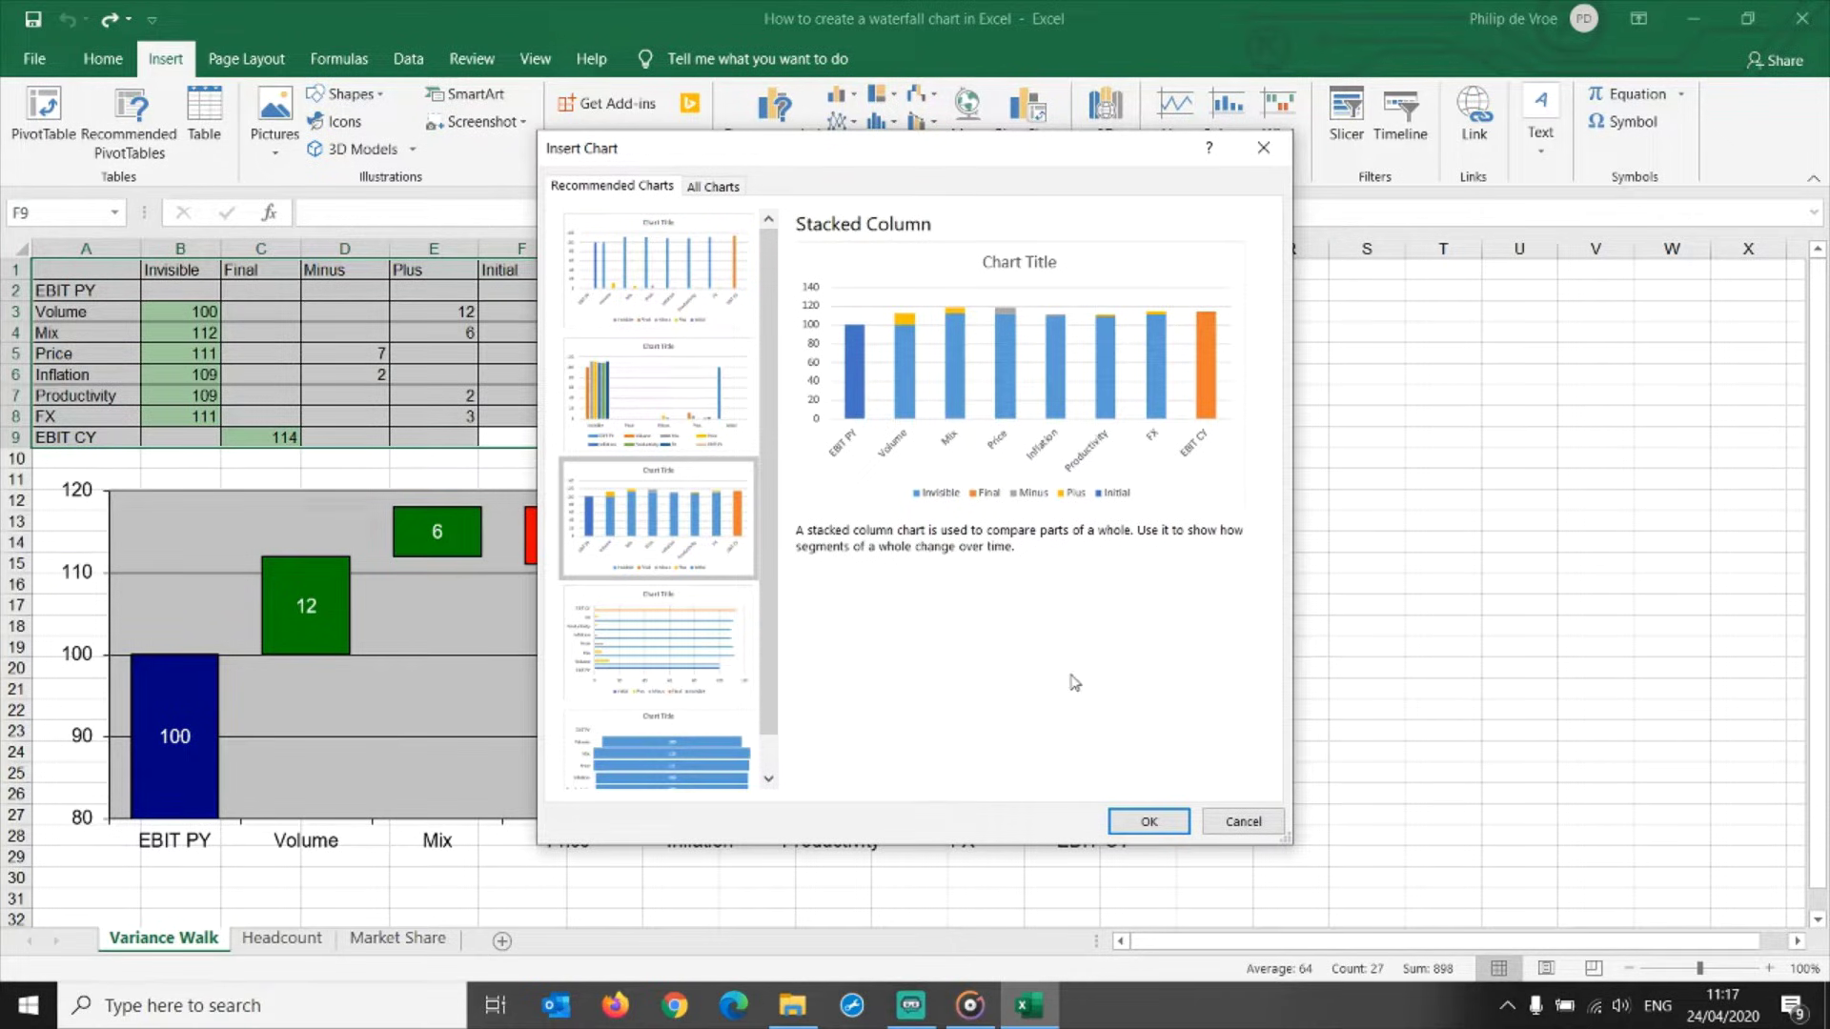
pyautogui.click(1152, 823)
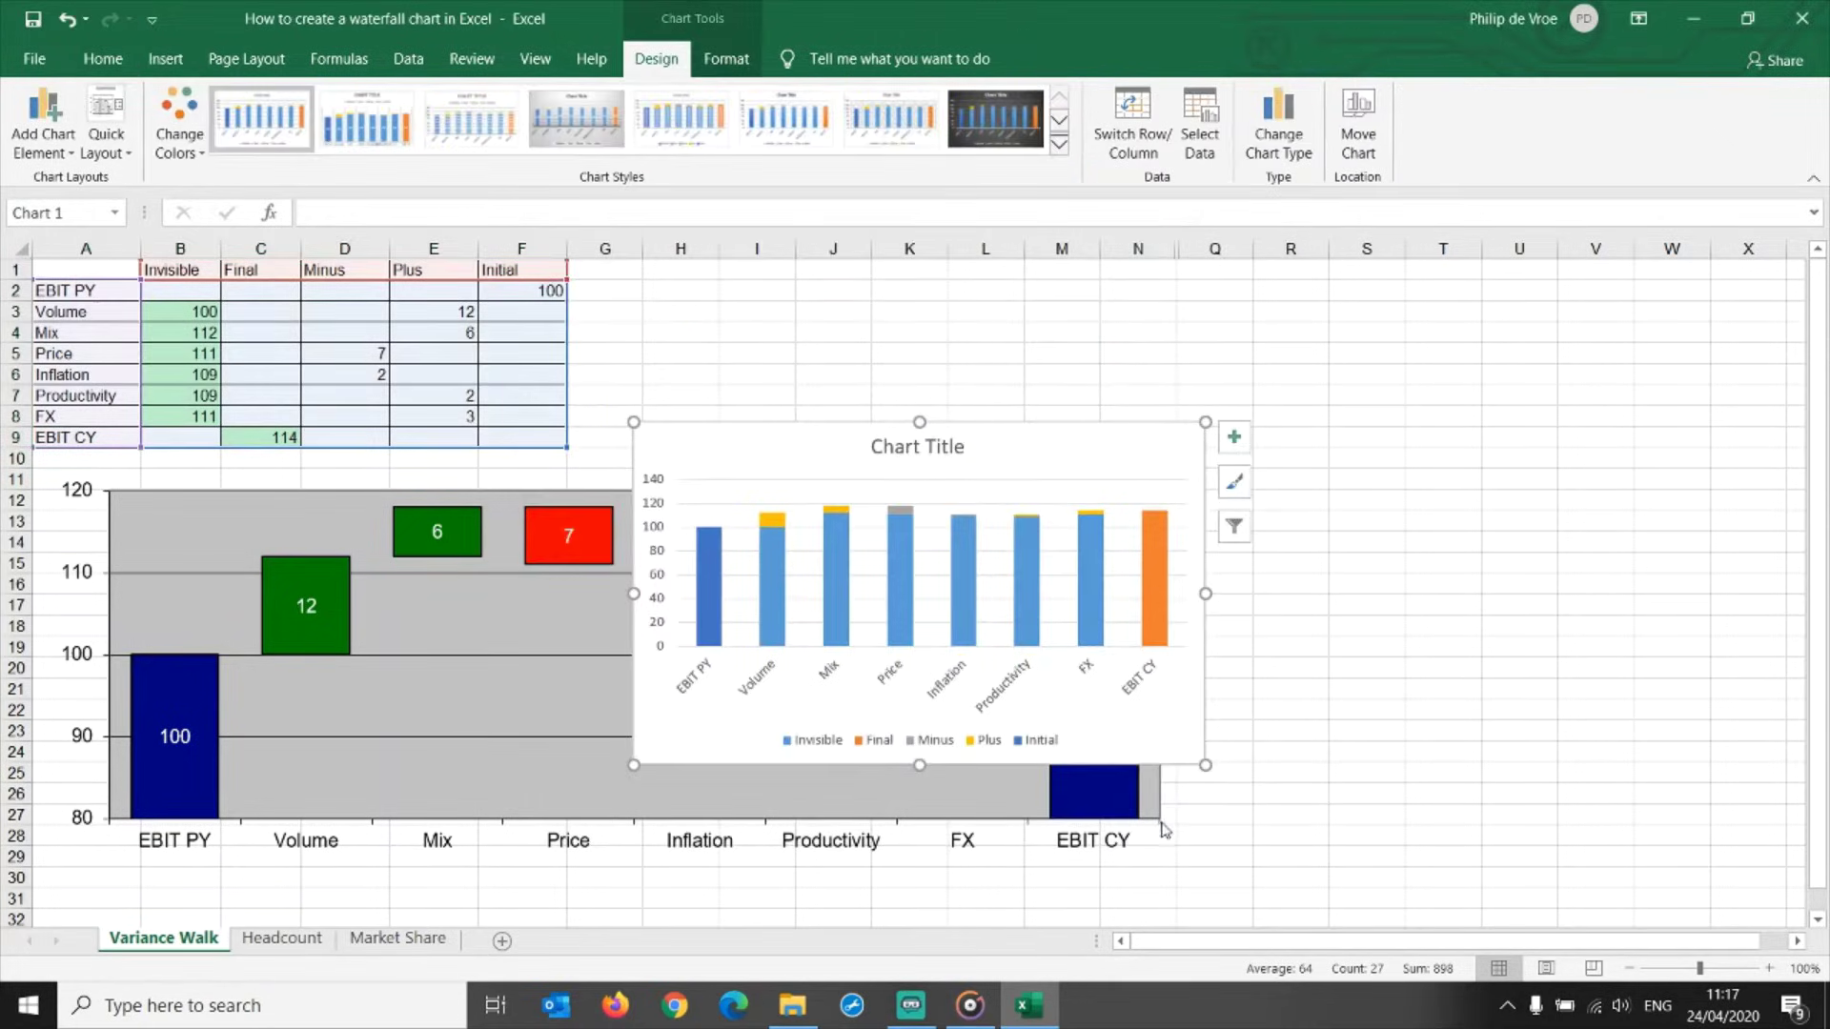
# Make the new stacked column chart wider and taller.
pyautogui.moveTo(1207, 593); pyautogui.dragTo(1325, 593)
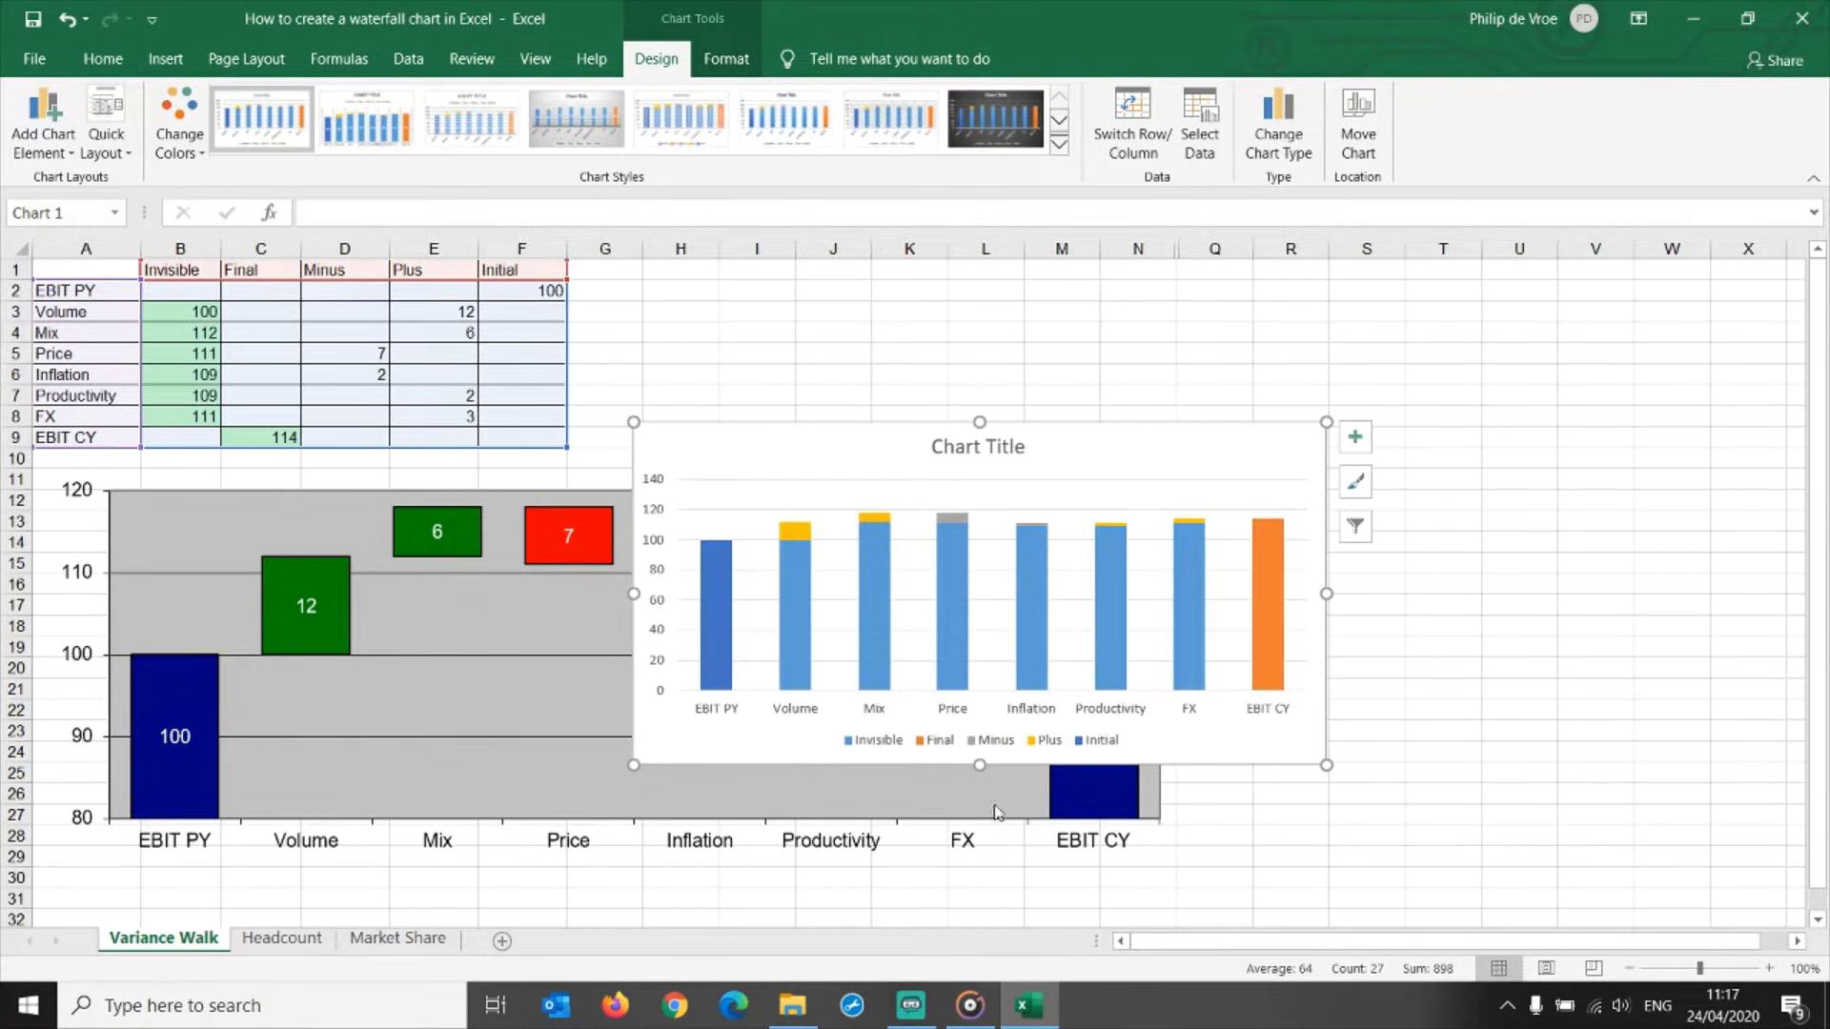
pyautogui.moveTo(978, 764); pyautogui.dragTo(979, 801)
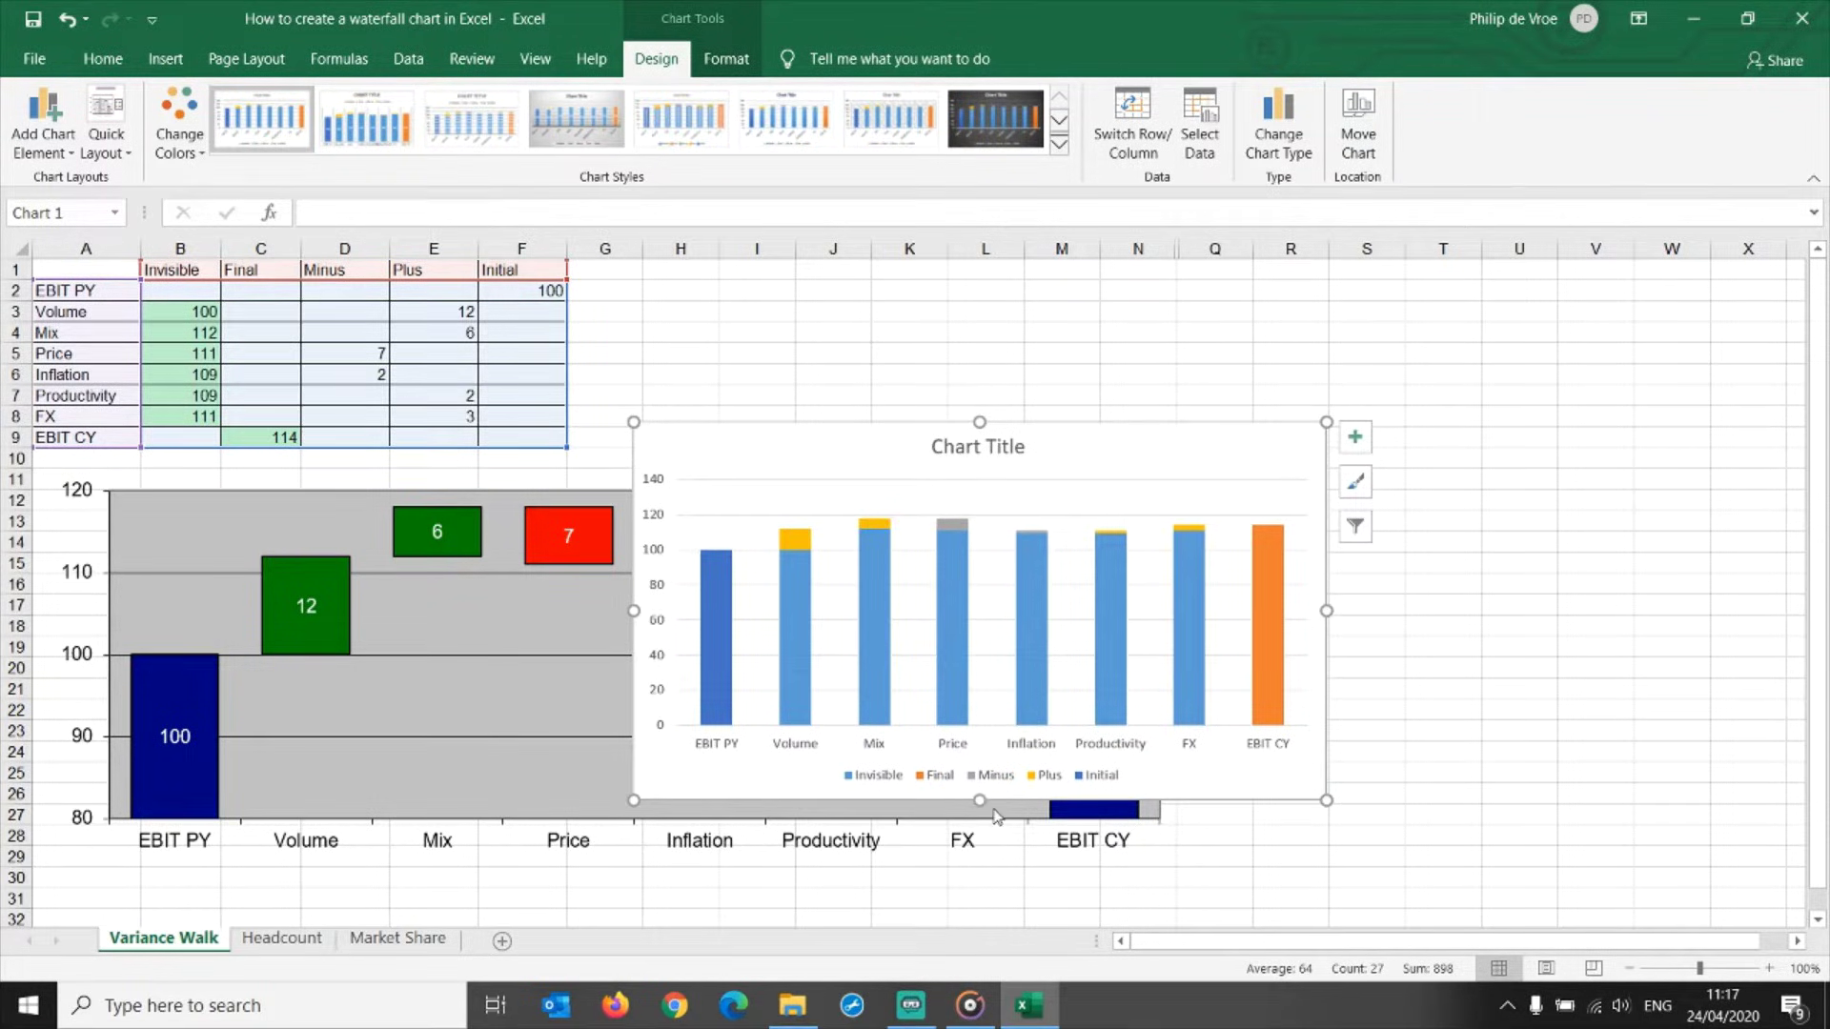
pyautogui.click(885, 784)
# Set the new chart's Invisible series to No Fill.
pyautogui.click(879, 781)
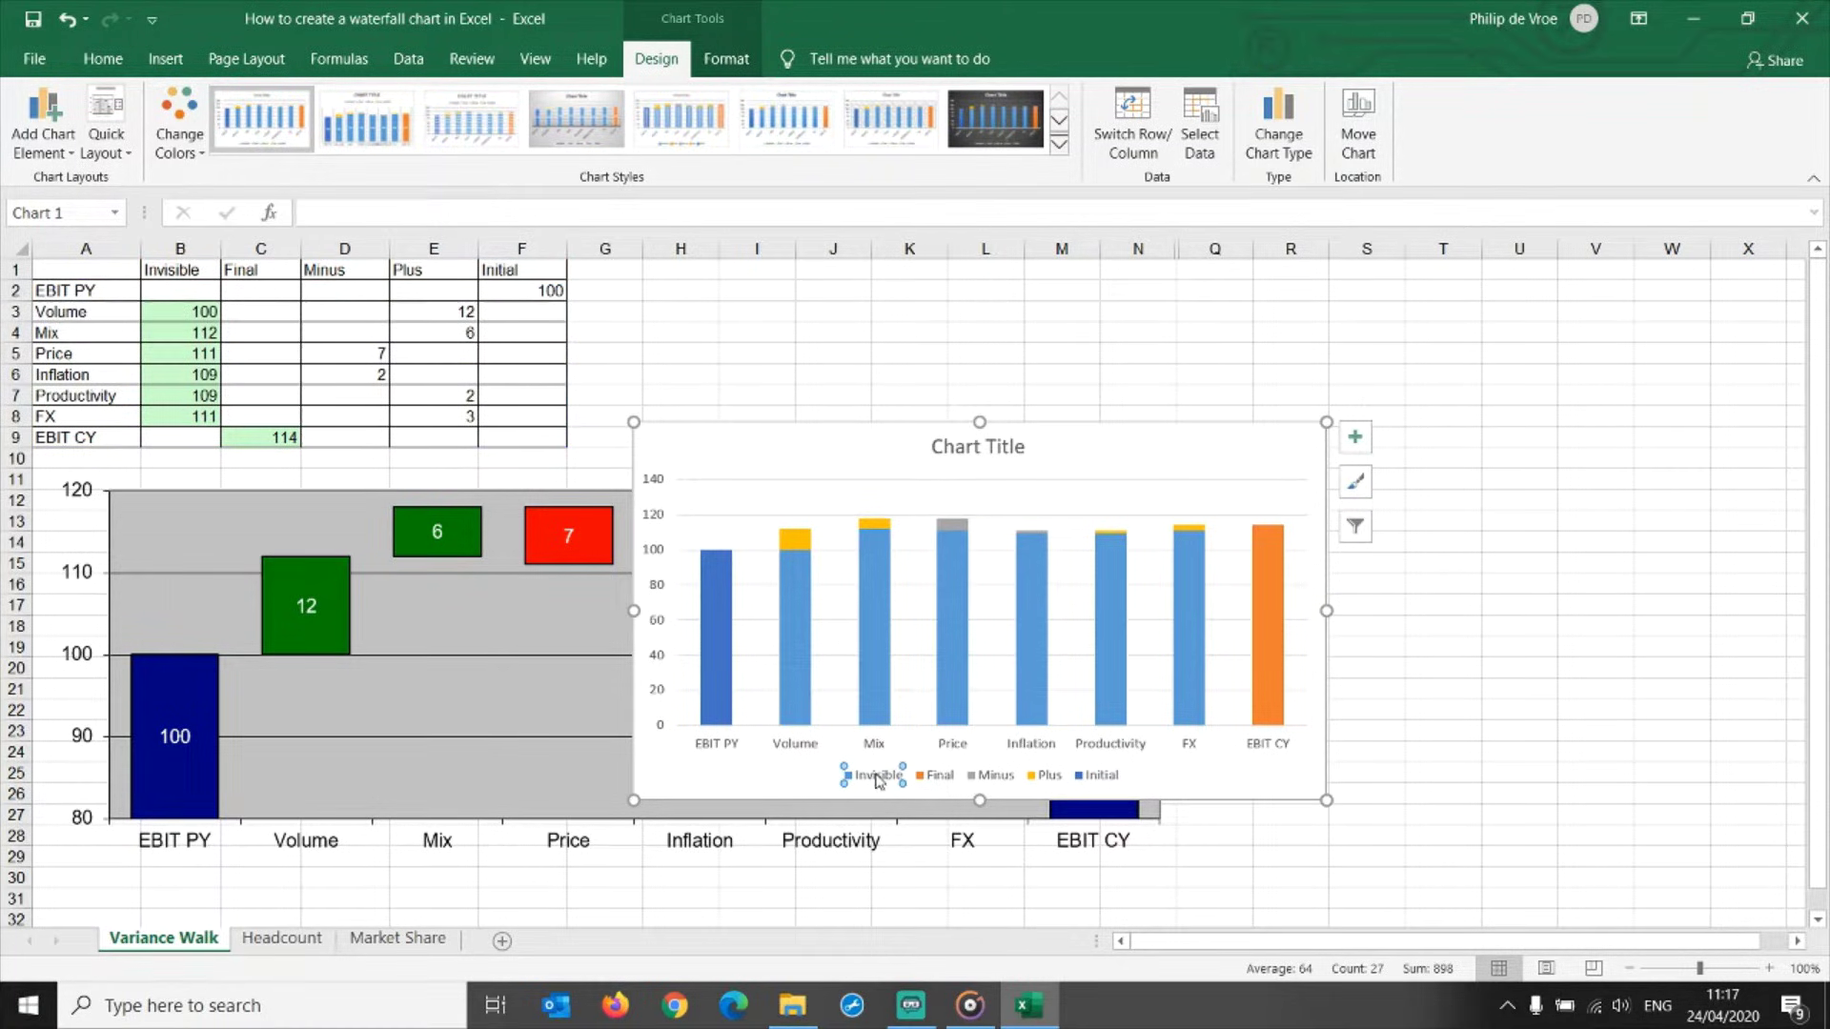
pyautogui.rightClick(865, 783)
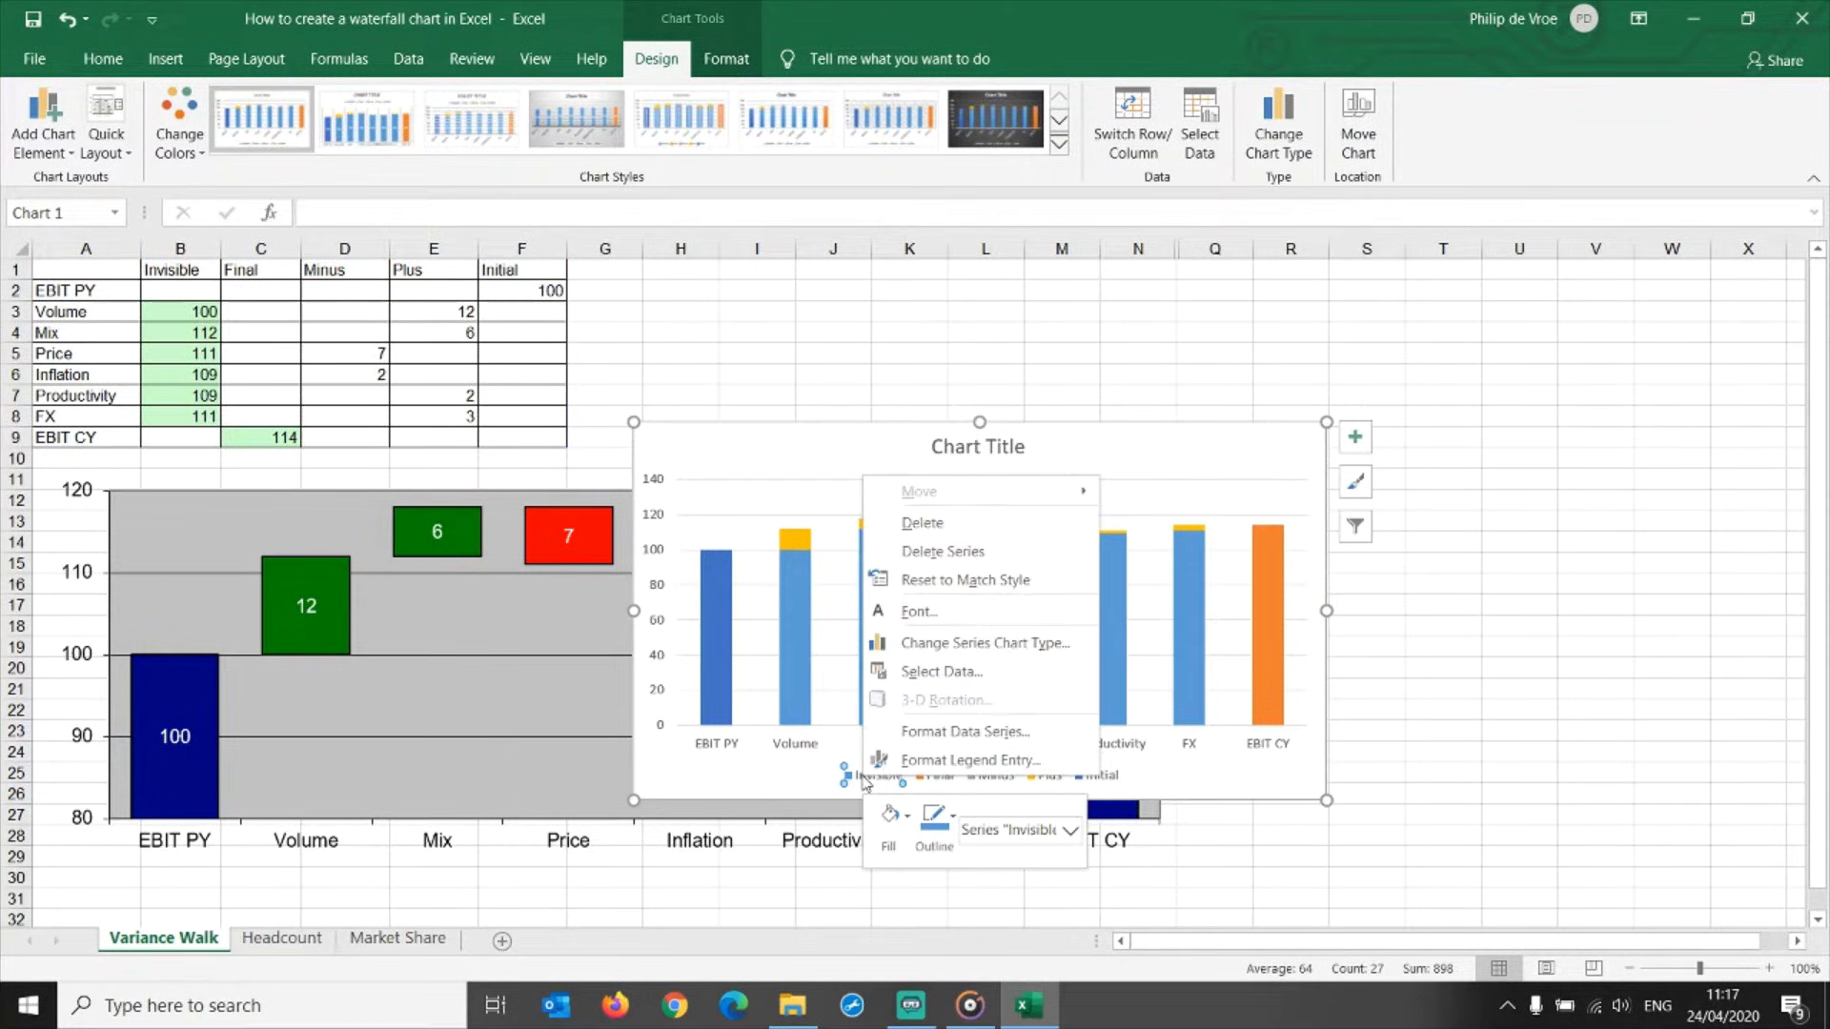
pyautogui.click(907, 816)
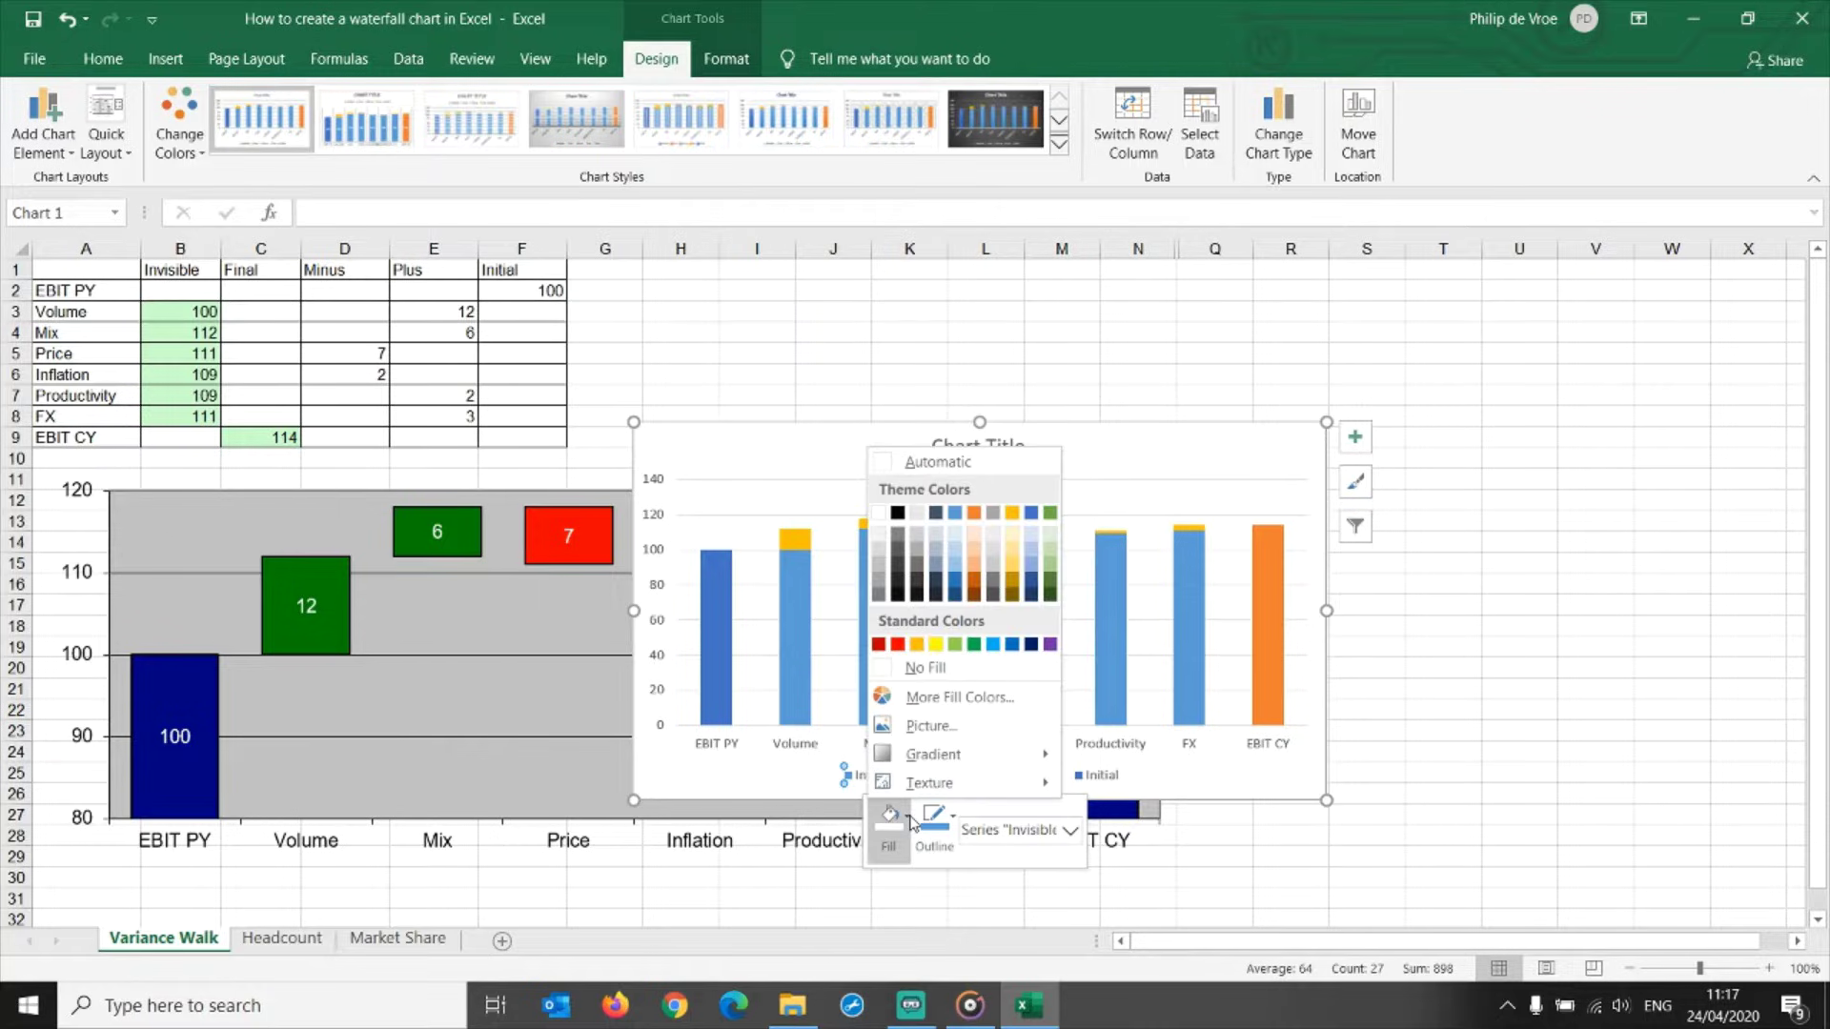
pyautogui.click(942, 668)
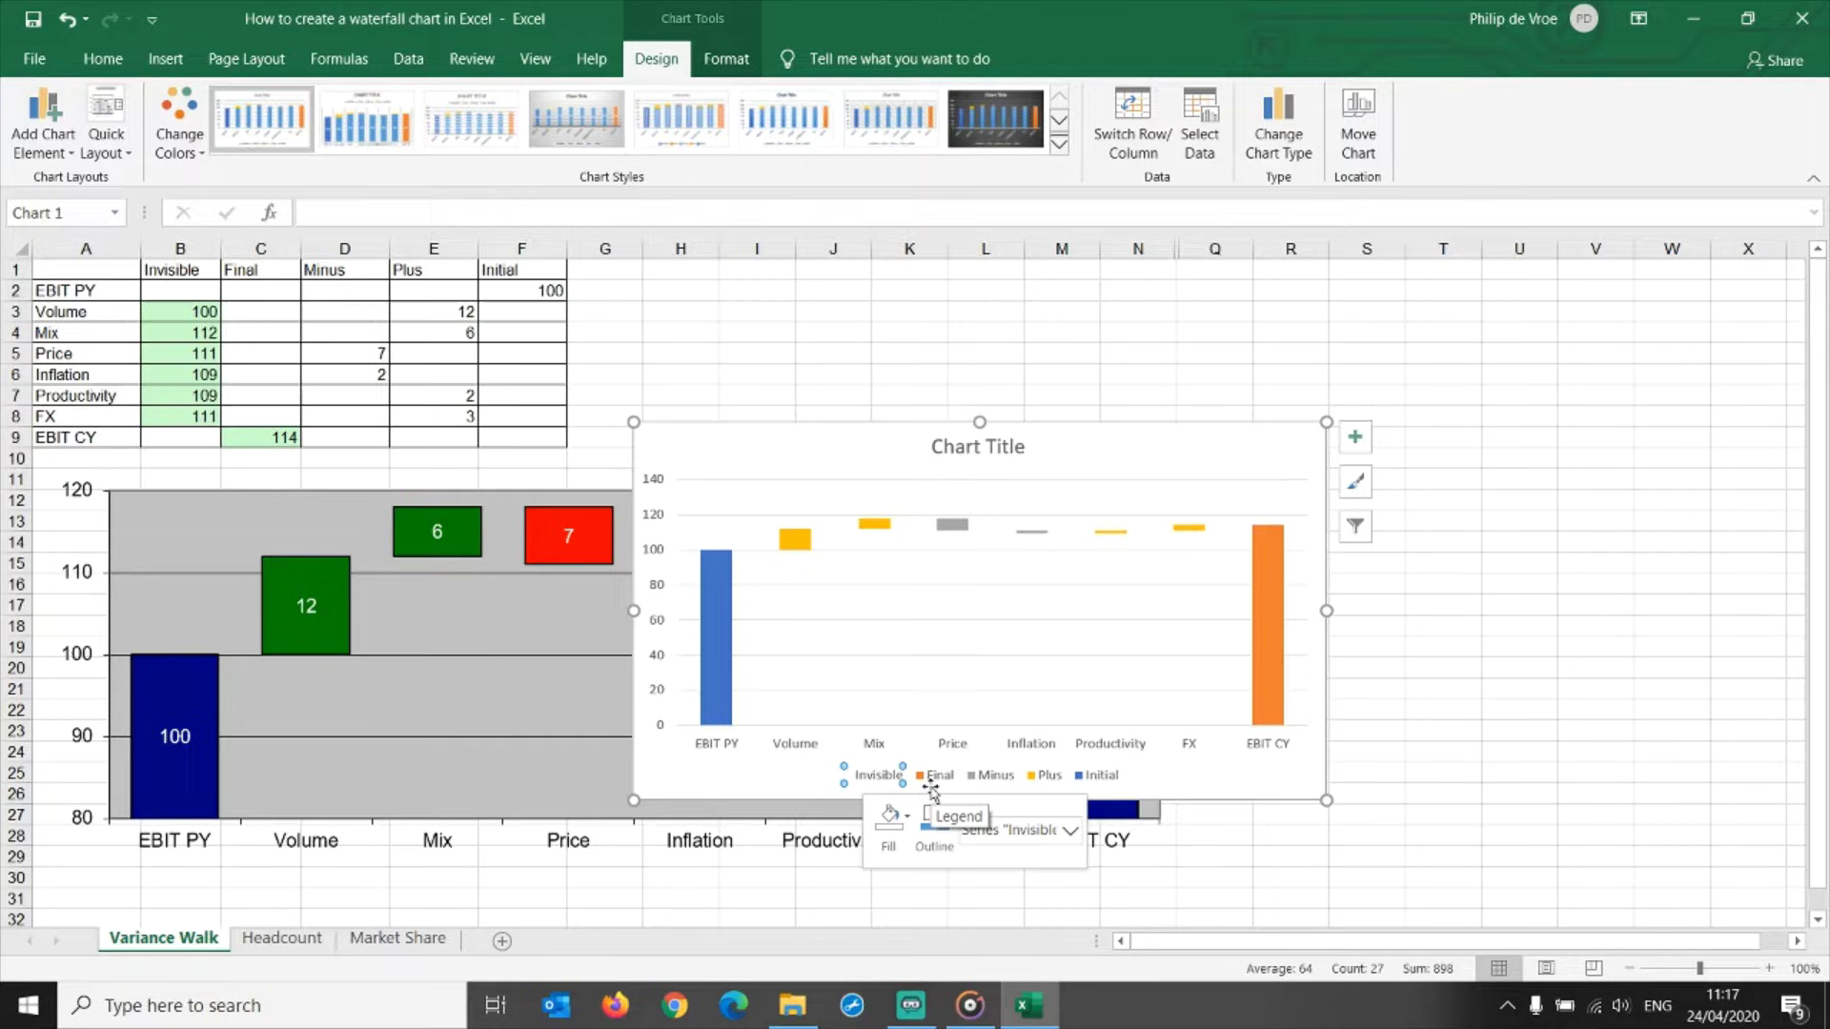
# Colour the Minus bars red and the Plus bars light green.
pyautogui.click(994, 776)
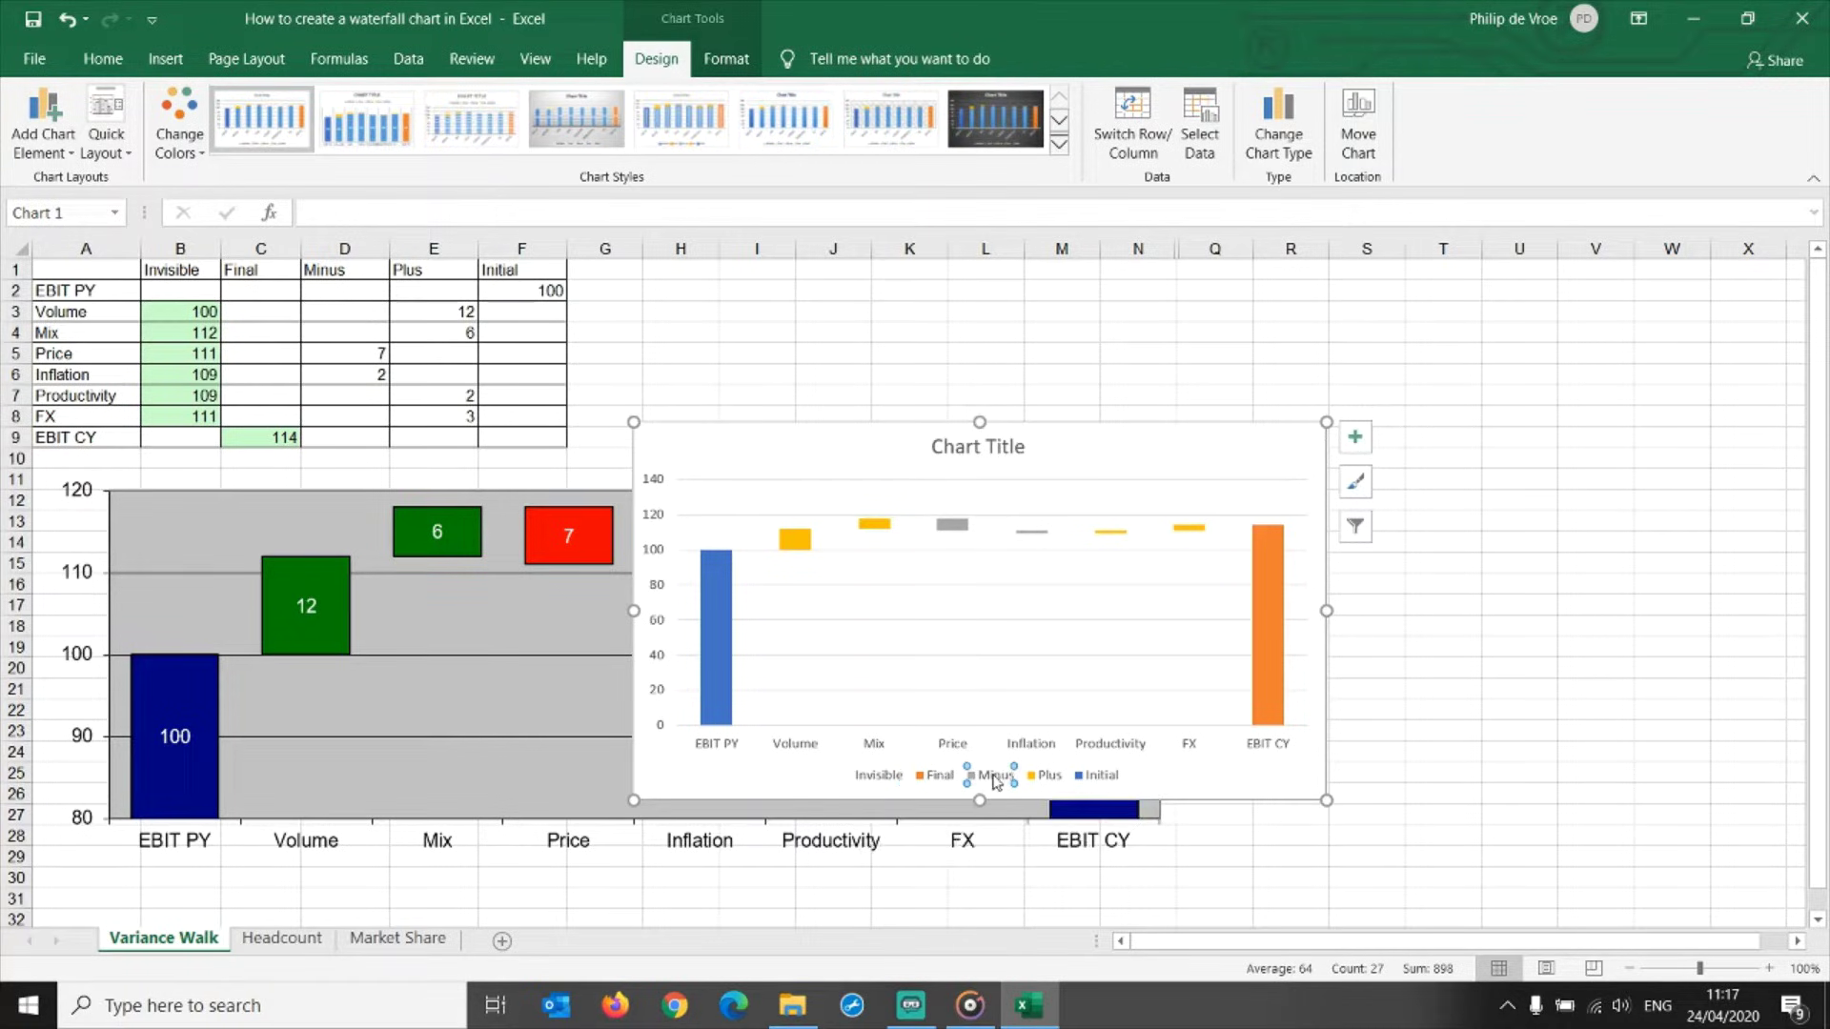
pyautogui.rightClick(994, 781)
pyautogui.click(1034, 820)
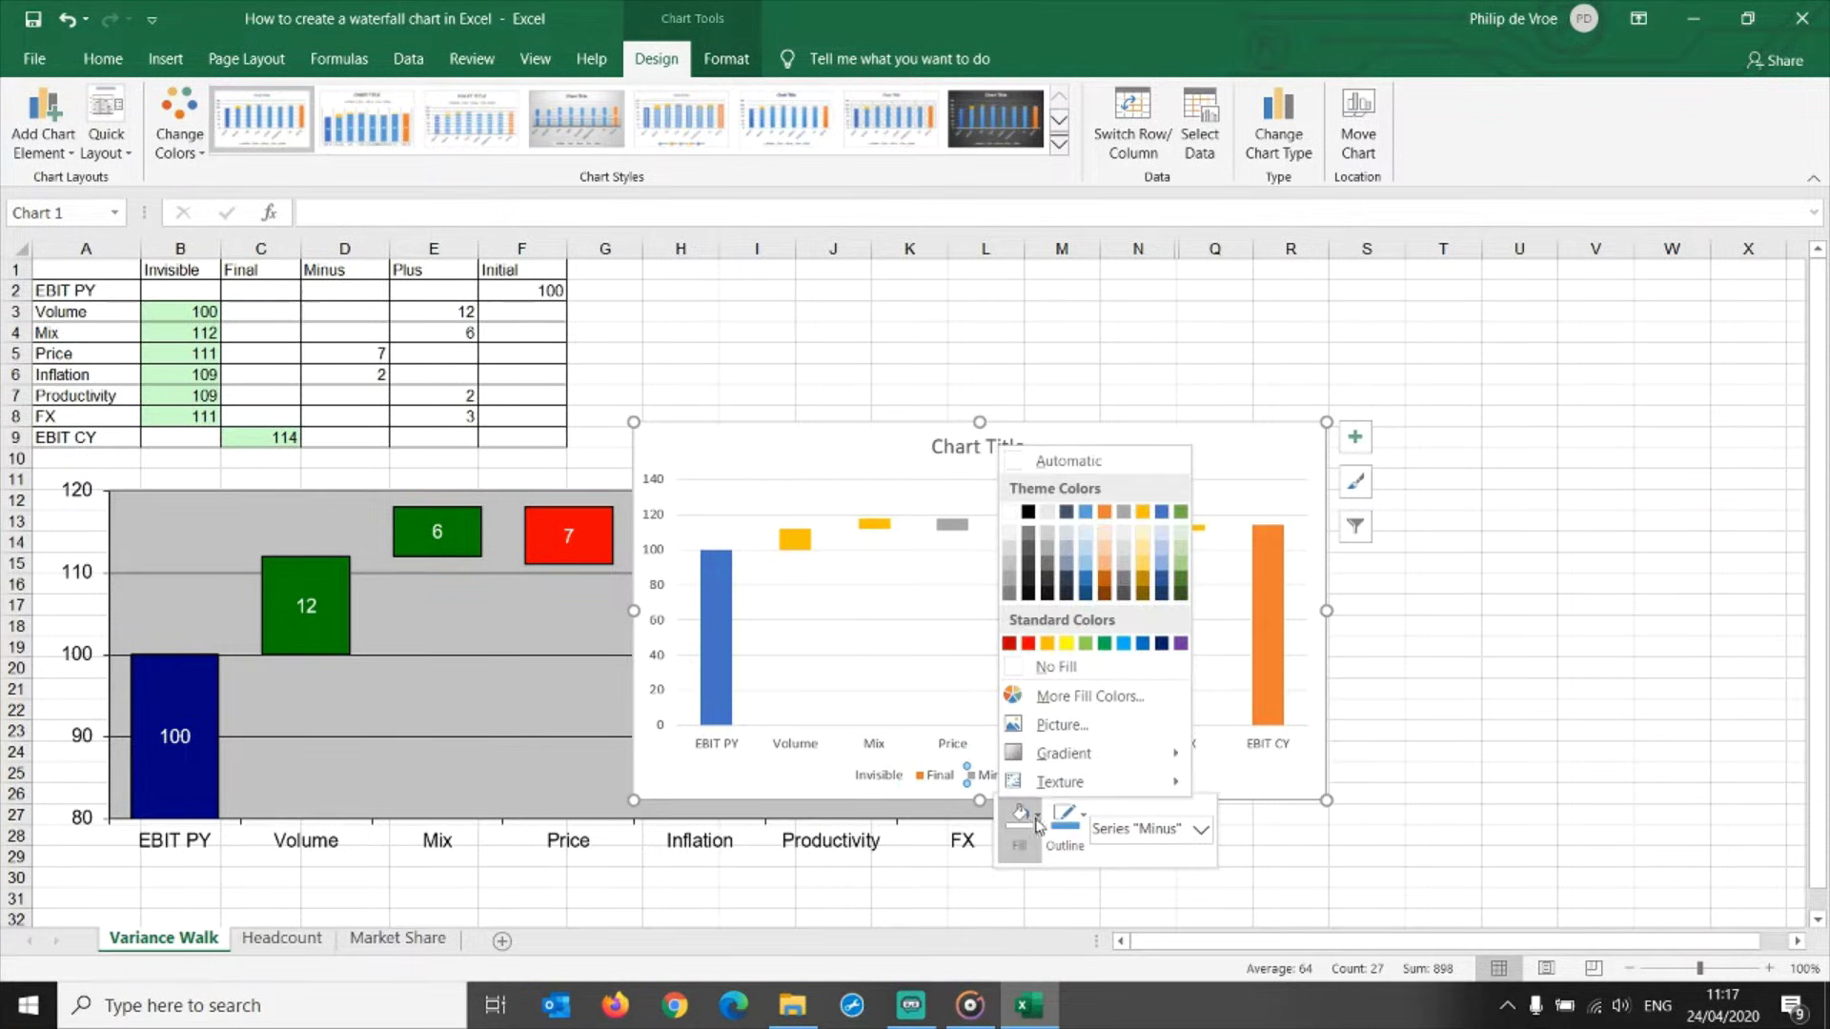
pyautogui.click(1027, 644)
pyautogui.click(1047, 777)
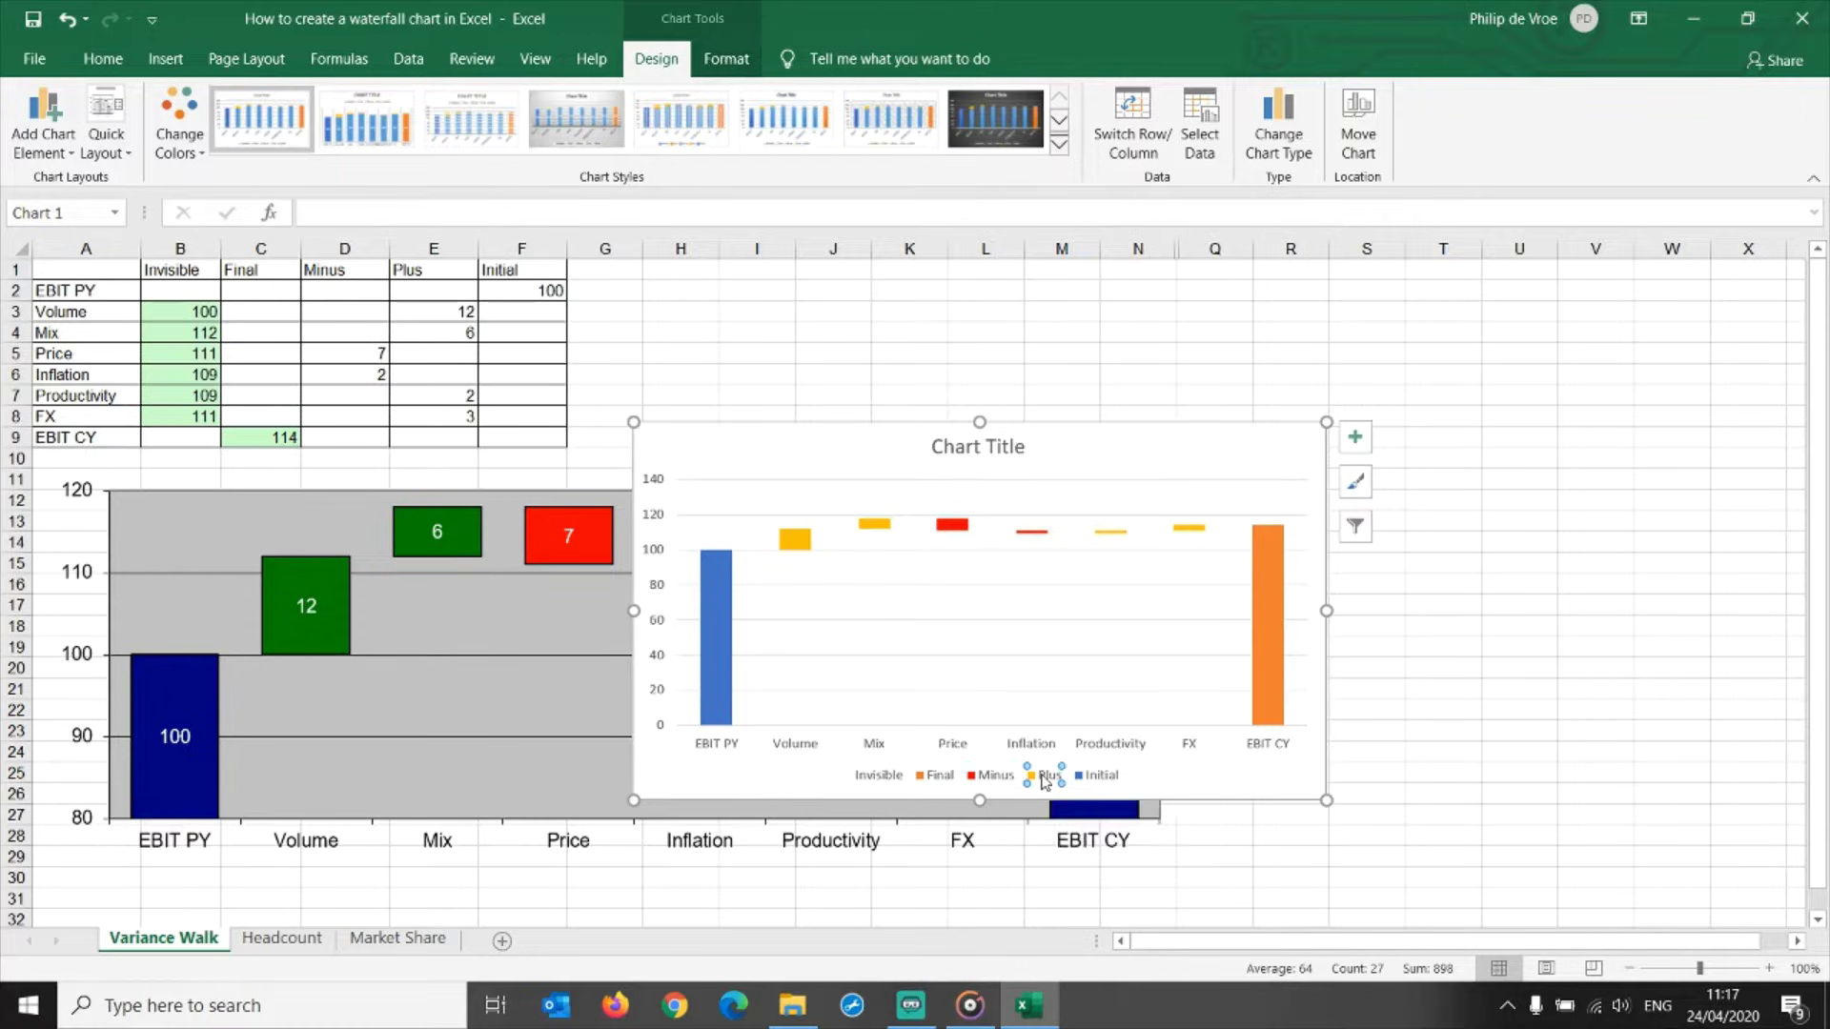
pyautogui.rightClick(1045, 781)
pyautogui.click(1069, 821)
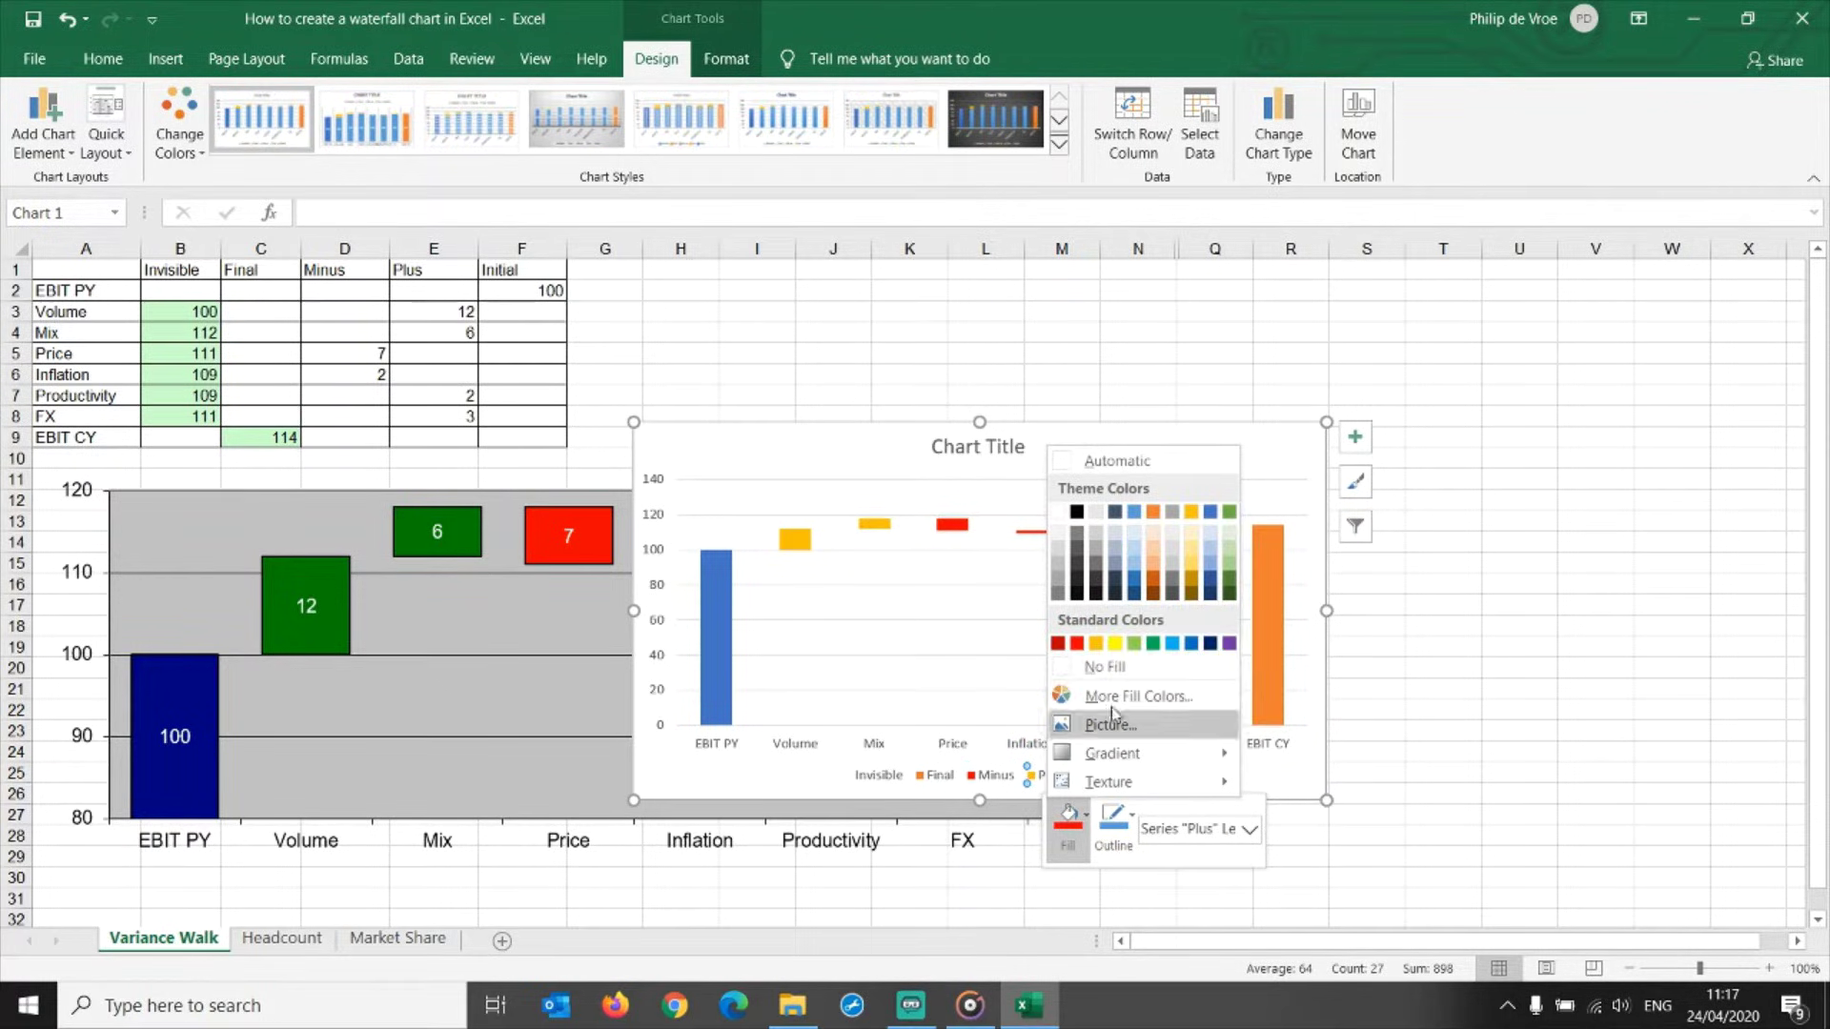
pyautogui.click(1134, 643)
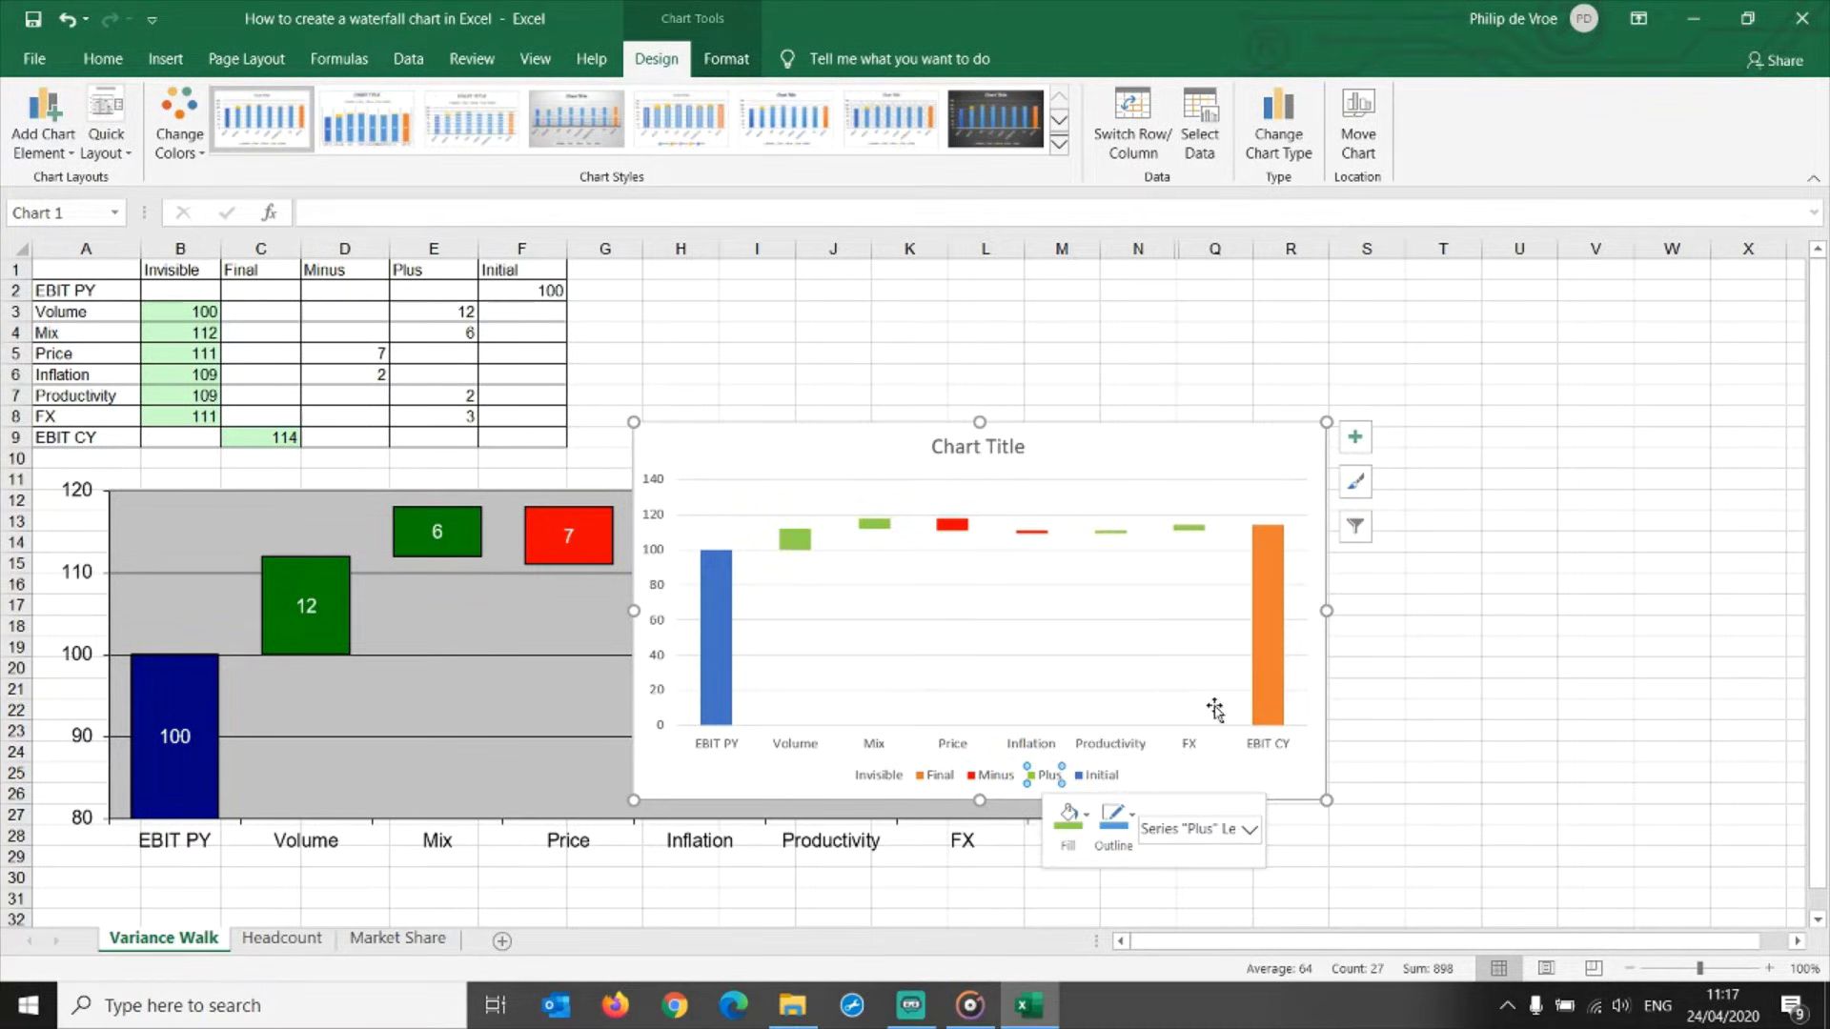
# Colour the EBIT CY Final bar blue.
pyautogui.click(1266, 696)
pyautogui.rightClick(1273, 688)
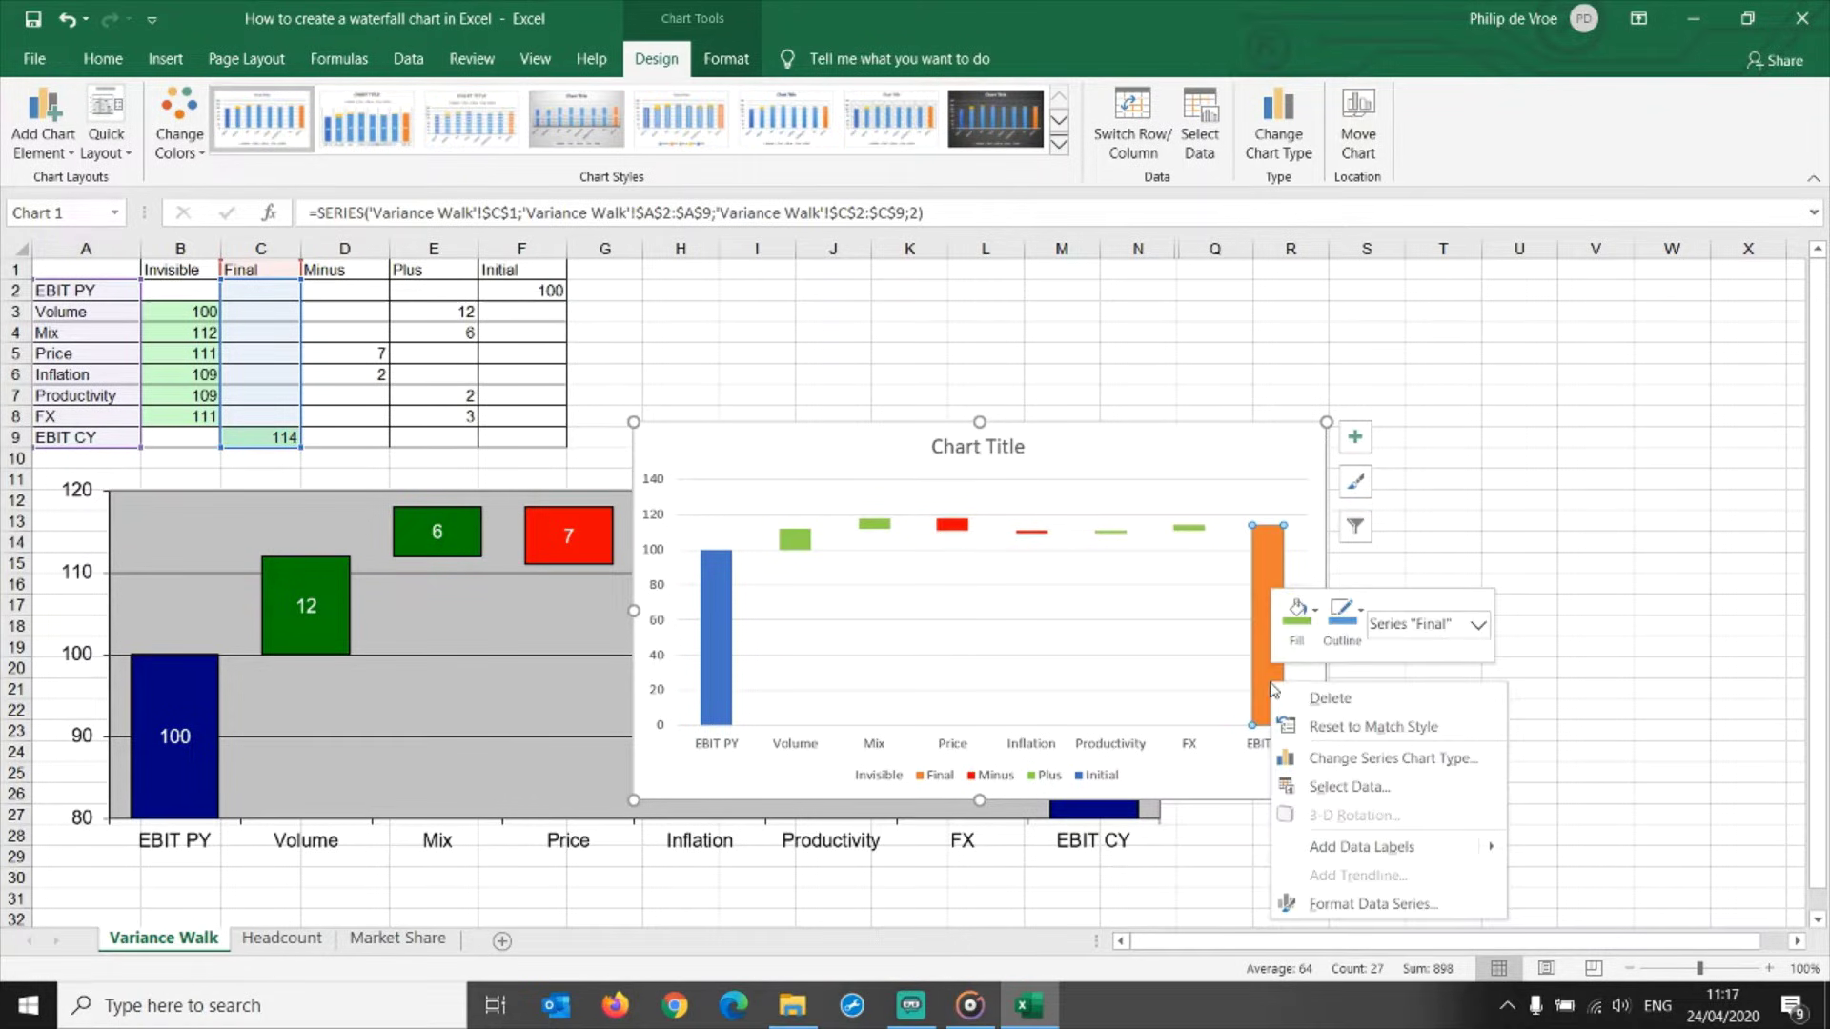
pyautogui.click(1298, 615)
pyautogui.click(1441, 307)
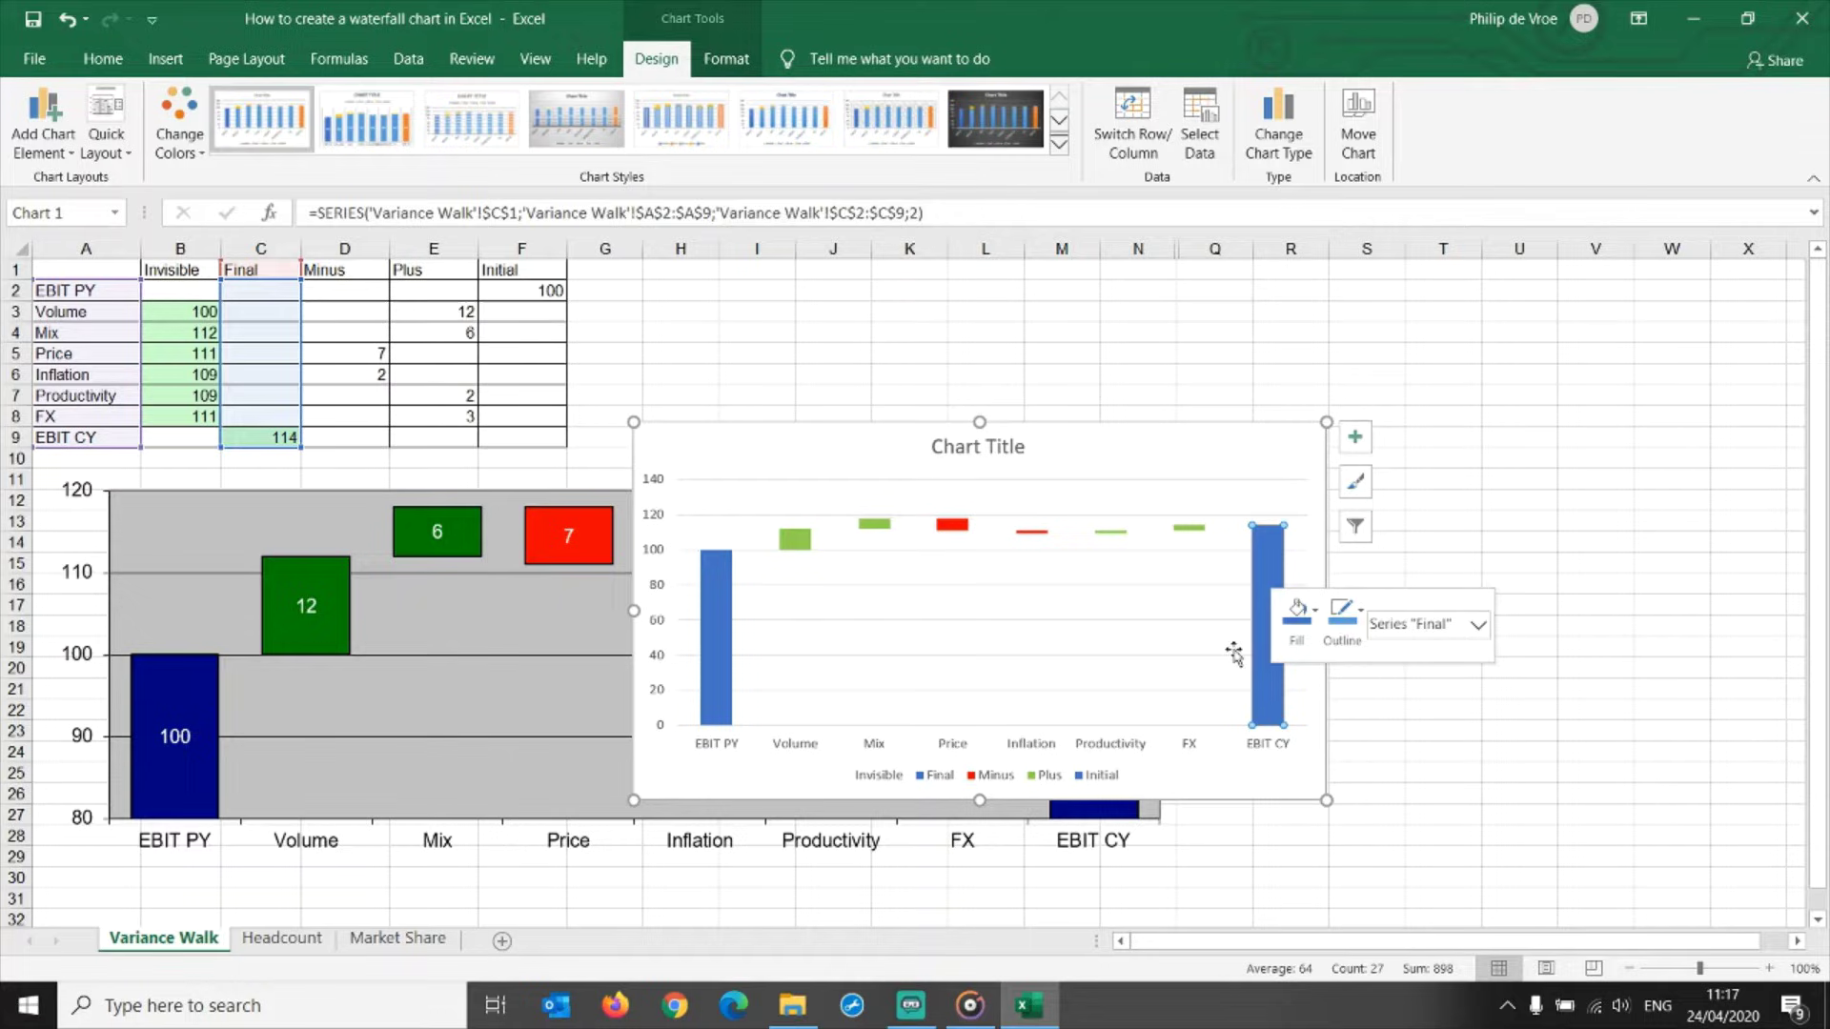
# Delete the legend and retitle the chart 'EBIT Walk'.
pyautogui.click(1072, 774)
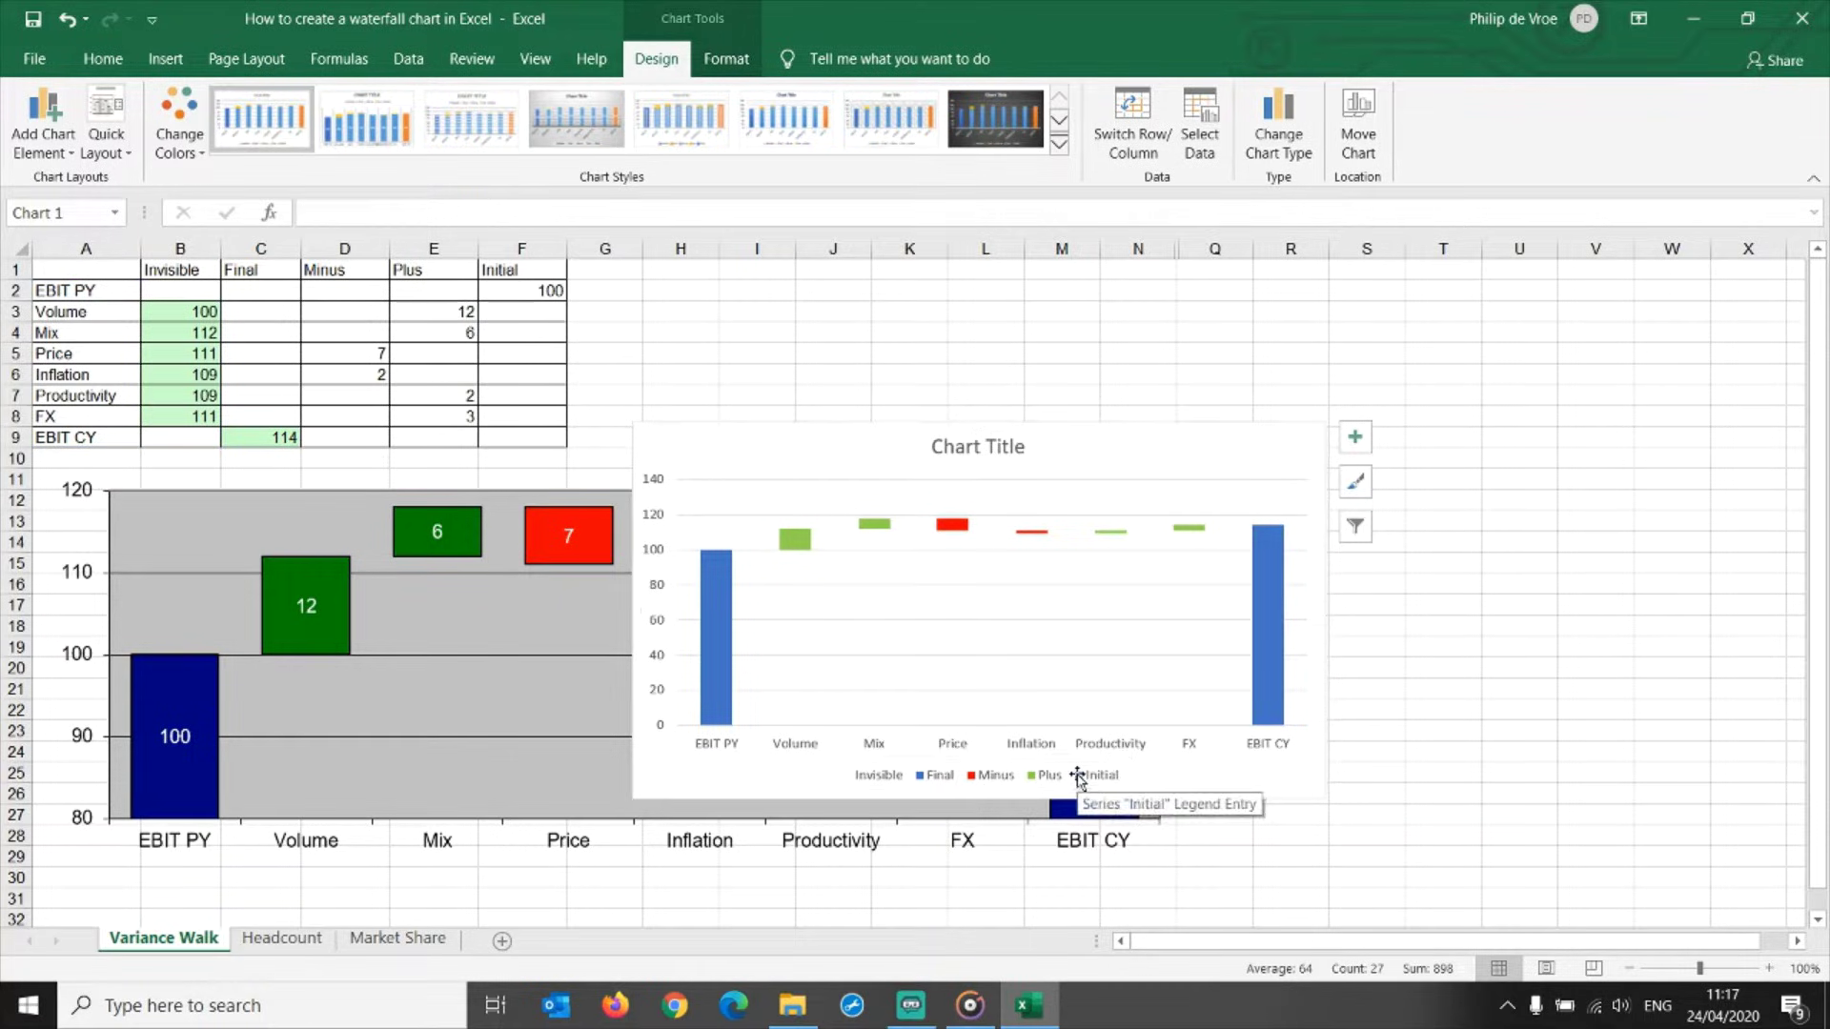
pyautogui.press('Delete')
pyautogui.click(988, 448)
pyautogui.doubleClick(988, 448)
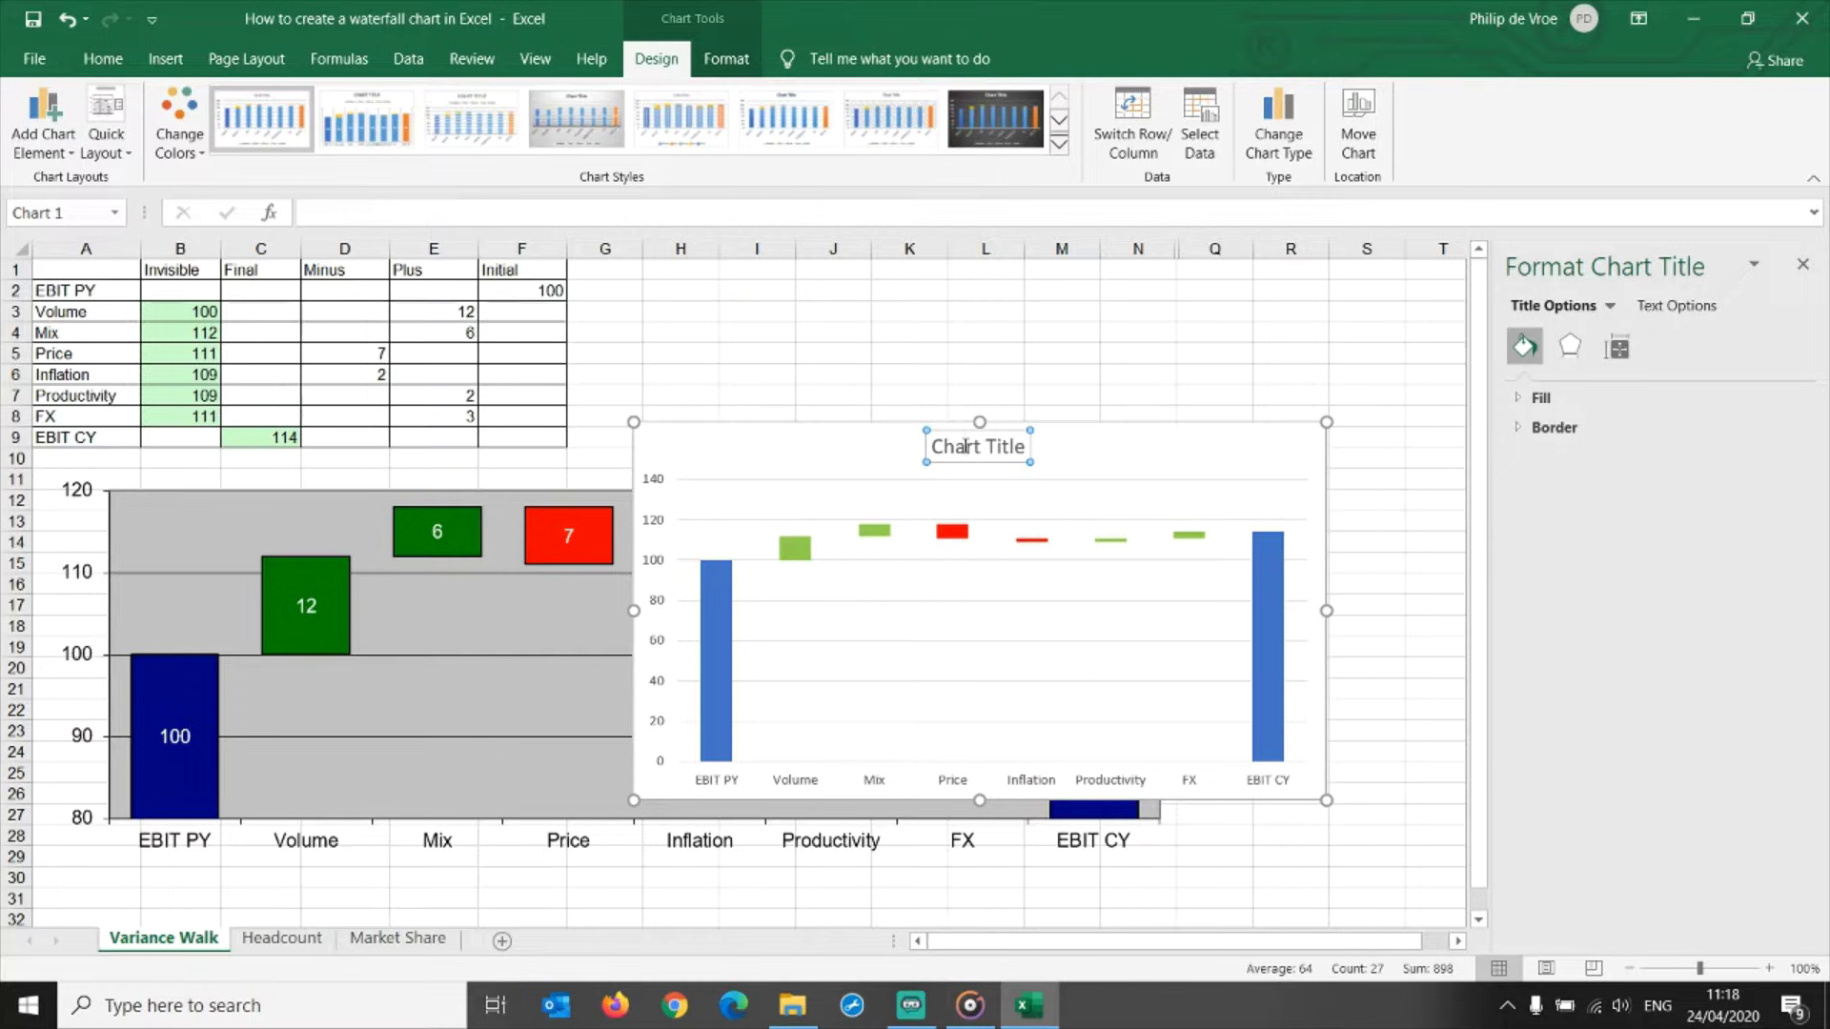
pyautogui.hotkey('ctrl', 'a')
pyautogui.write('EBIT')
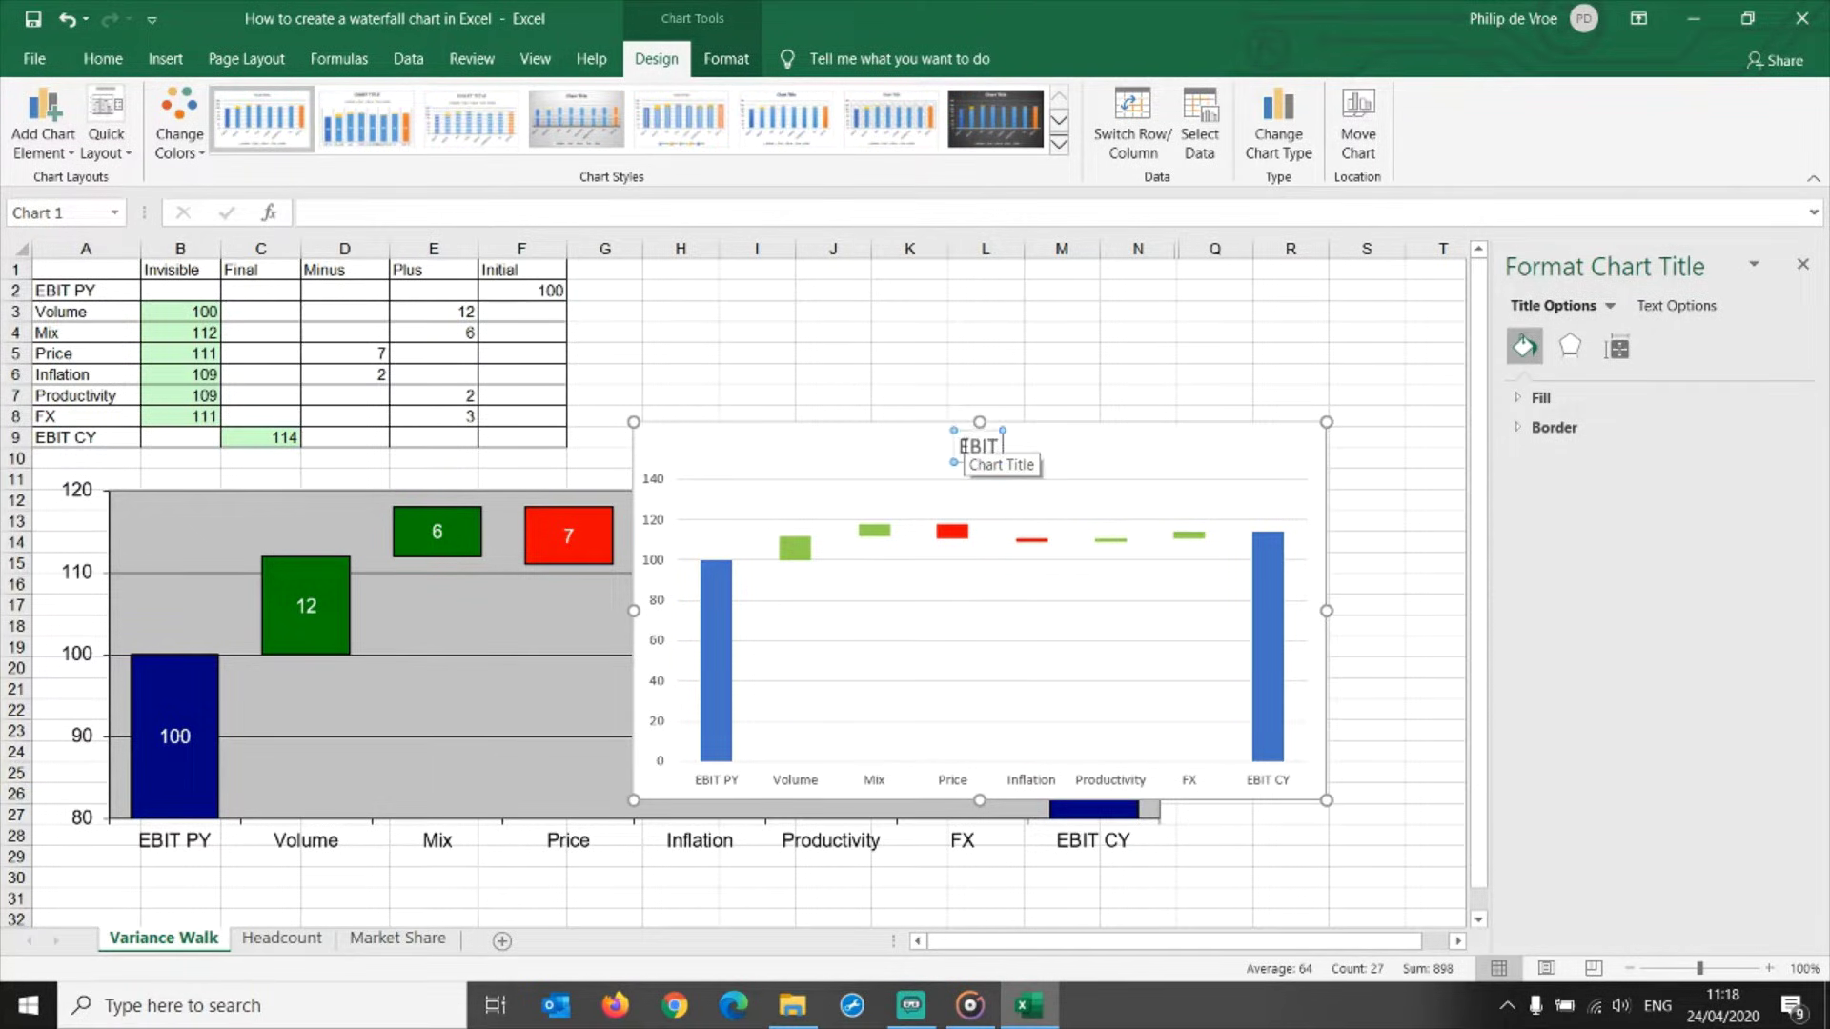
pyautogui.write(' Walk')
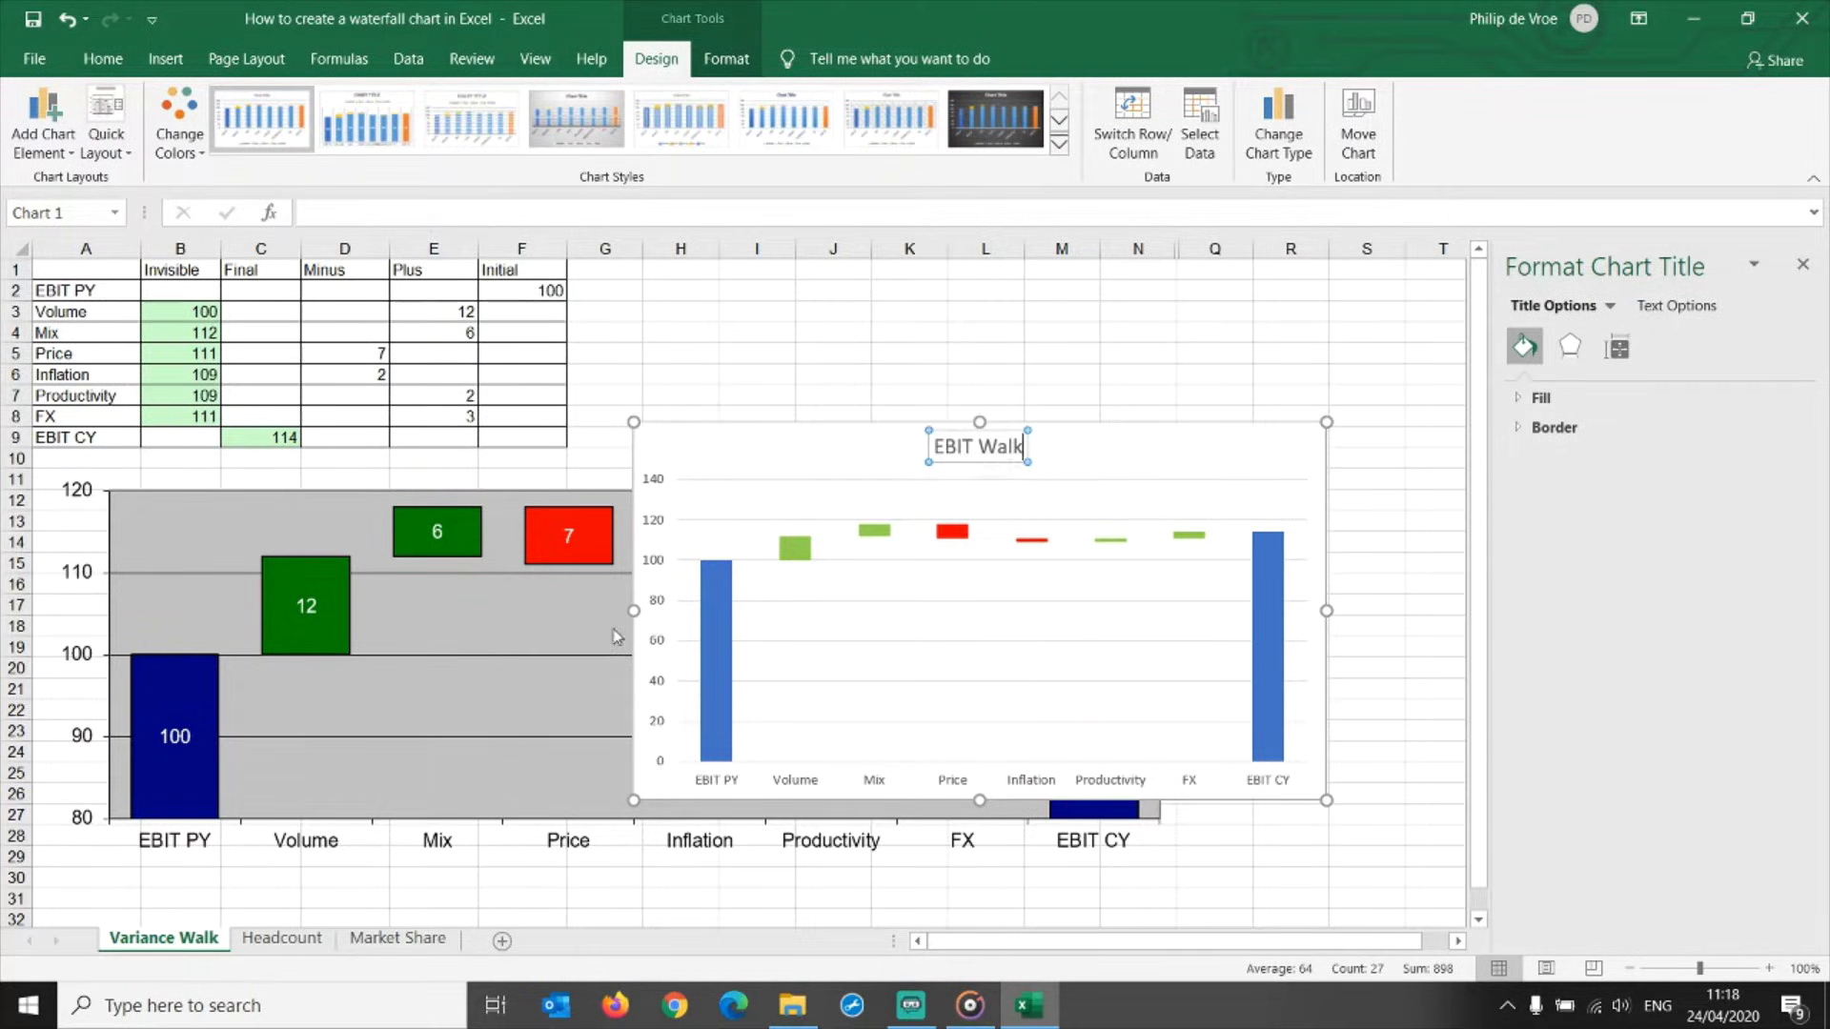
# Set the vertical axis to Minimum 80, Maximum 120 and Major unit 10.
pyautogui.click(658, 618)
pyautogui.rightClick(657, 617)
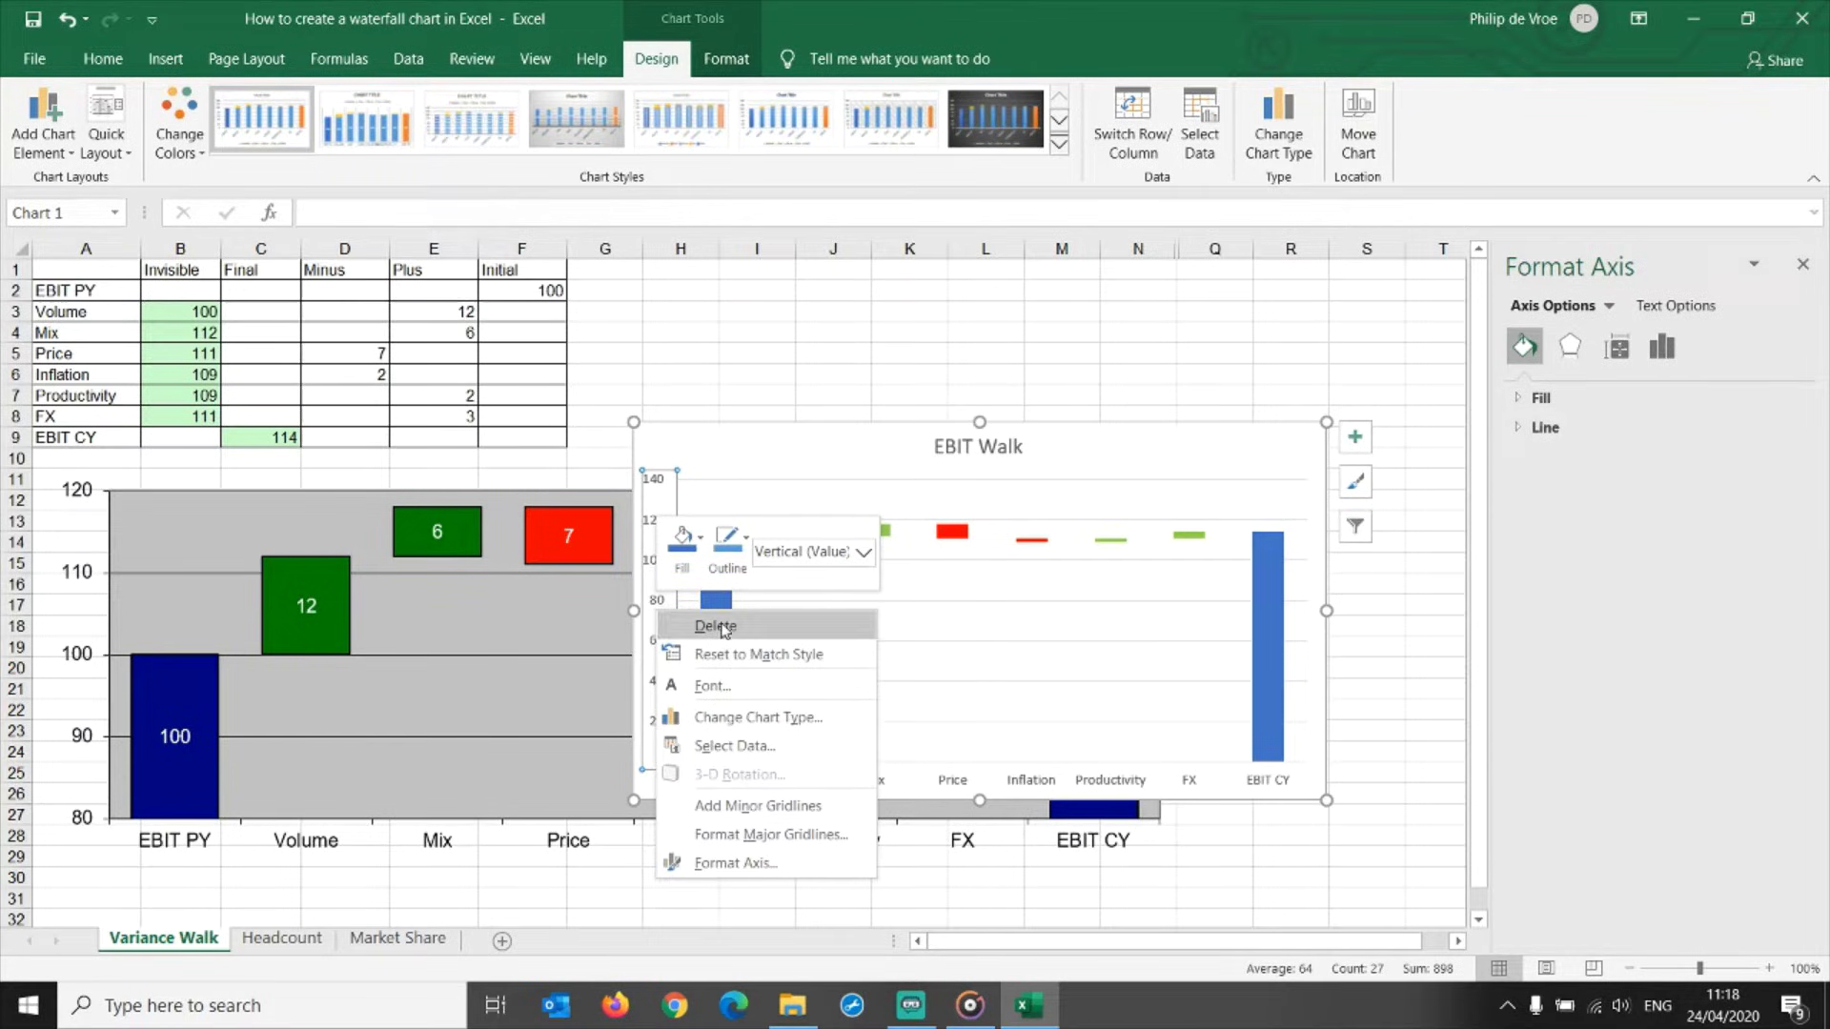
pyautogui.click(743, 862)
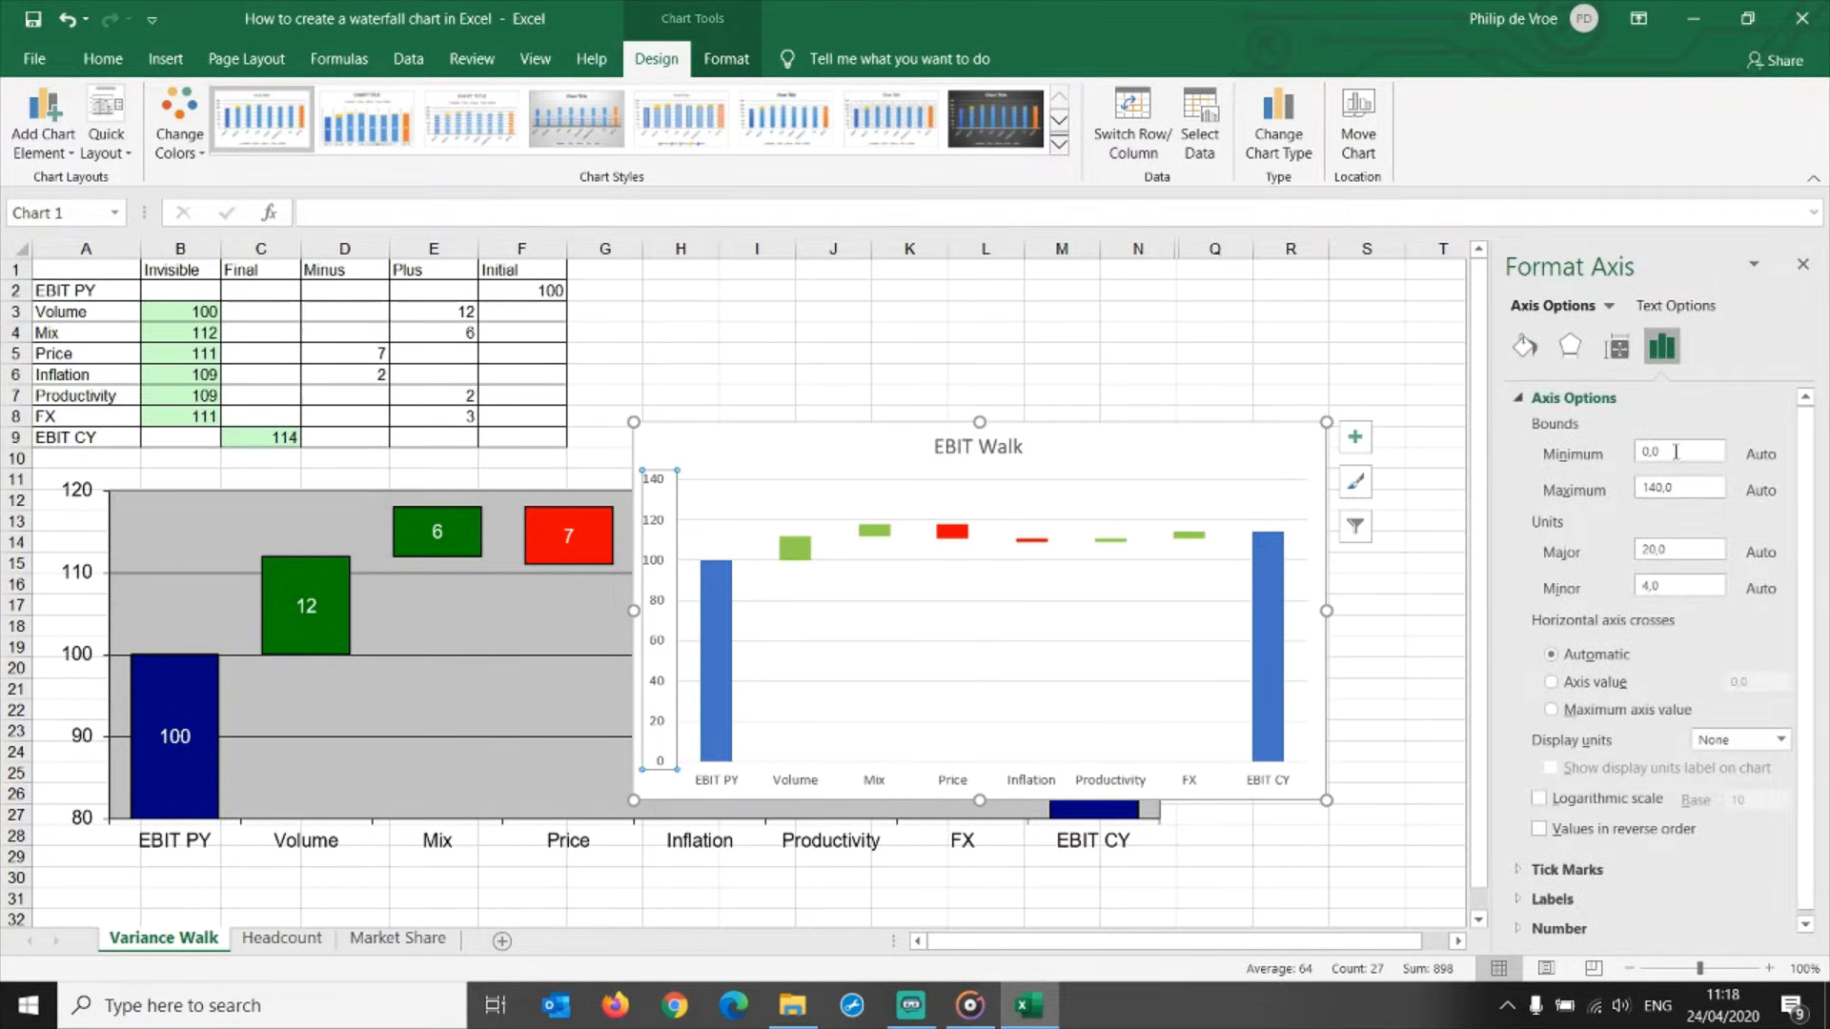
pyautogui.moveTo(1675, 451); pyautogui.dragTo(1606, 493)
pyautogui.write('120')
pyautogui.press('Return')
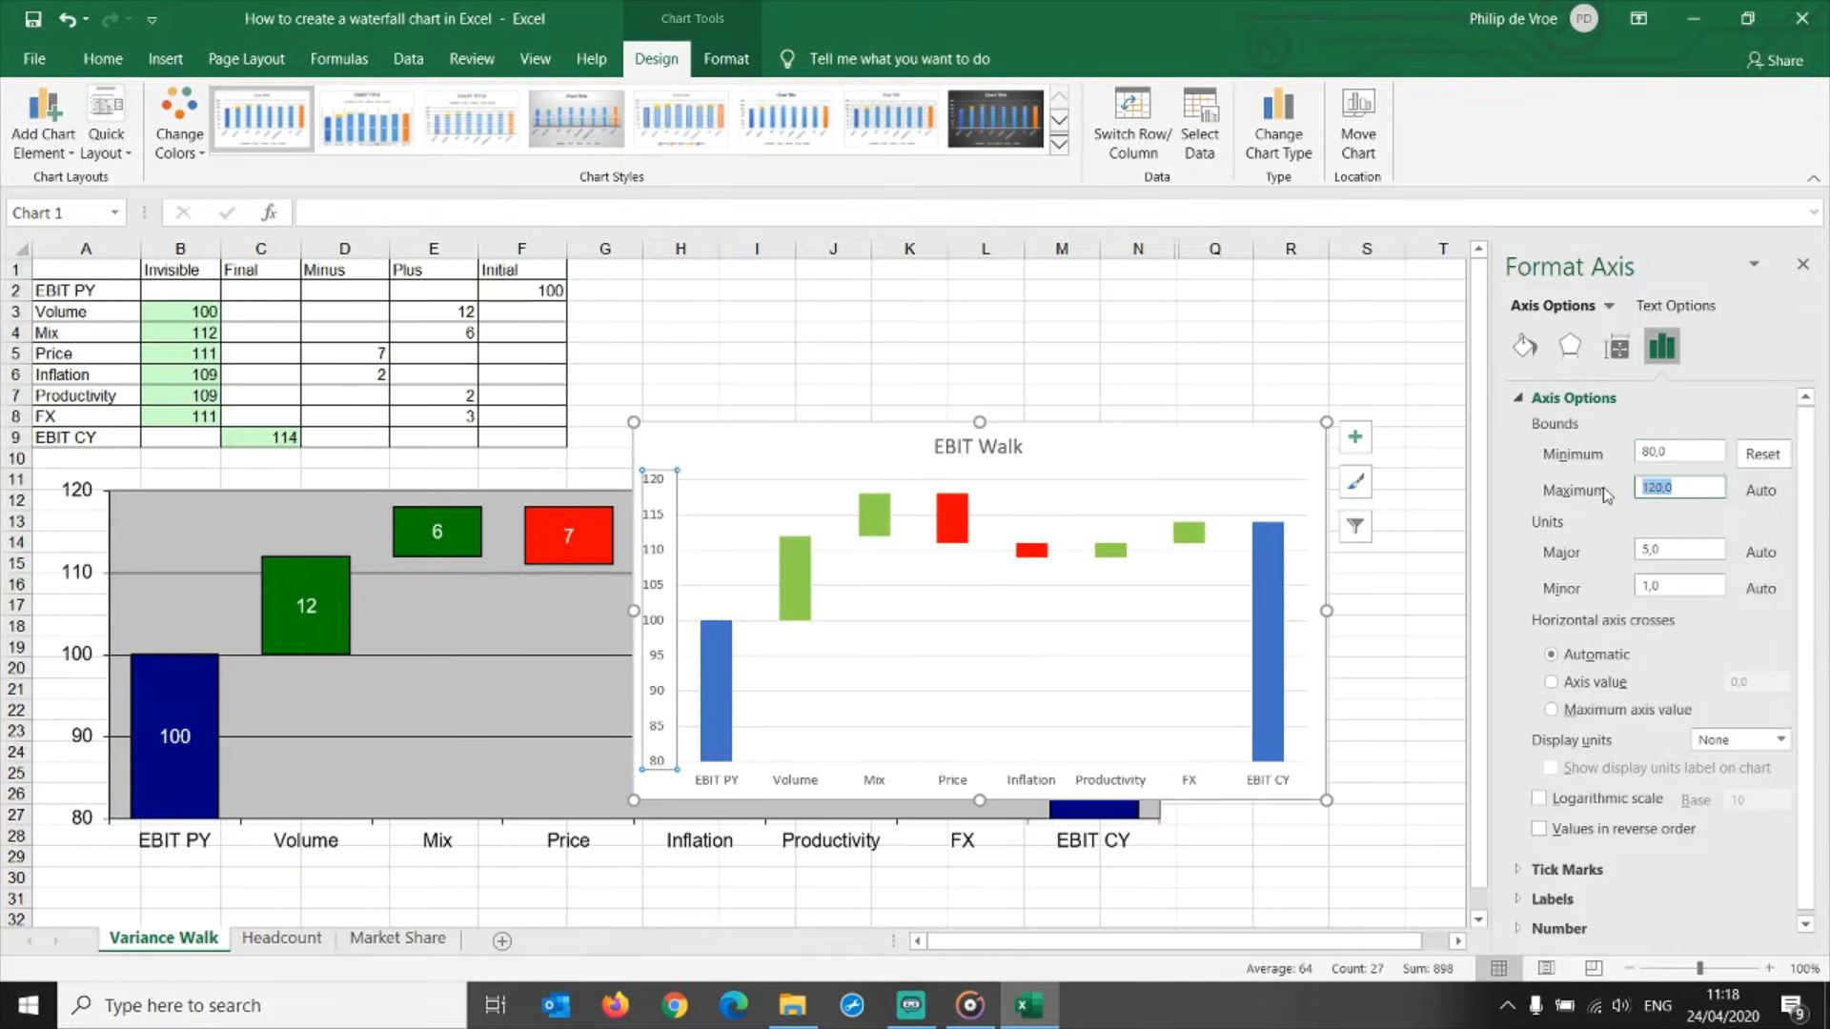
pyautogui.write('12')
pyautogui.click(1688, 550)
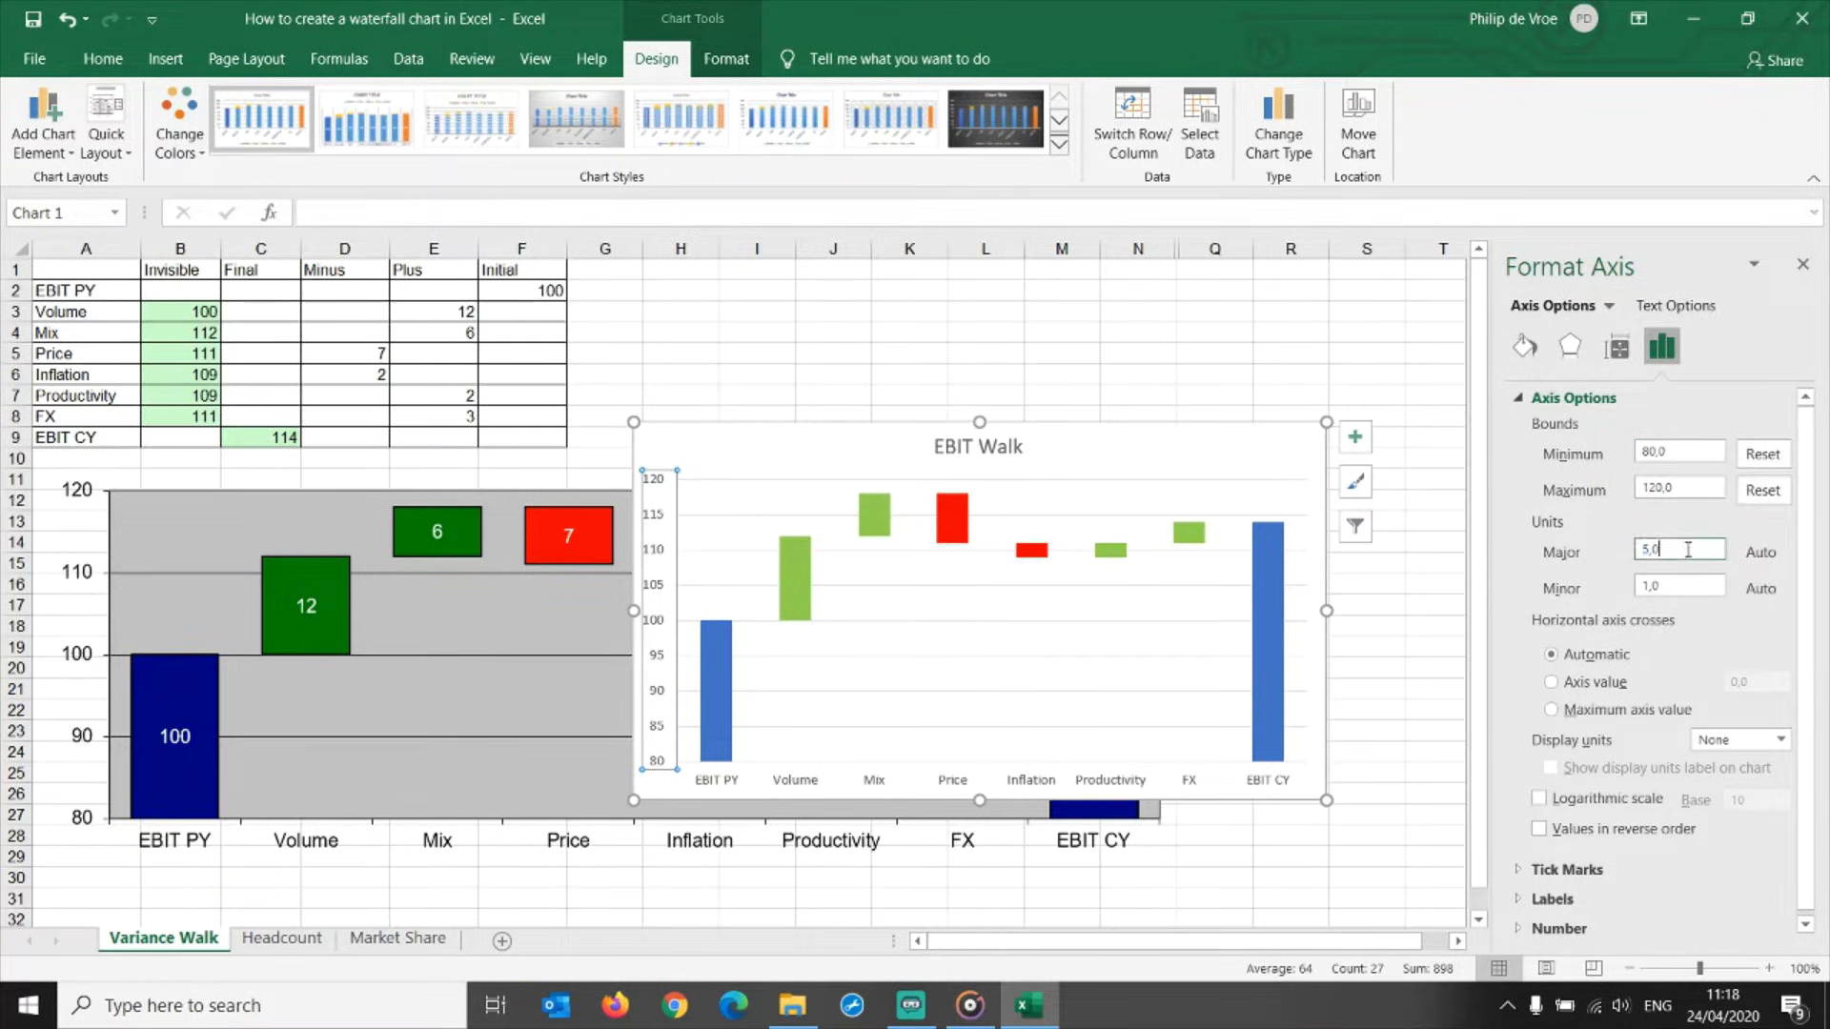
pyautogui.write('10')
pyautogui.press('Return')
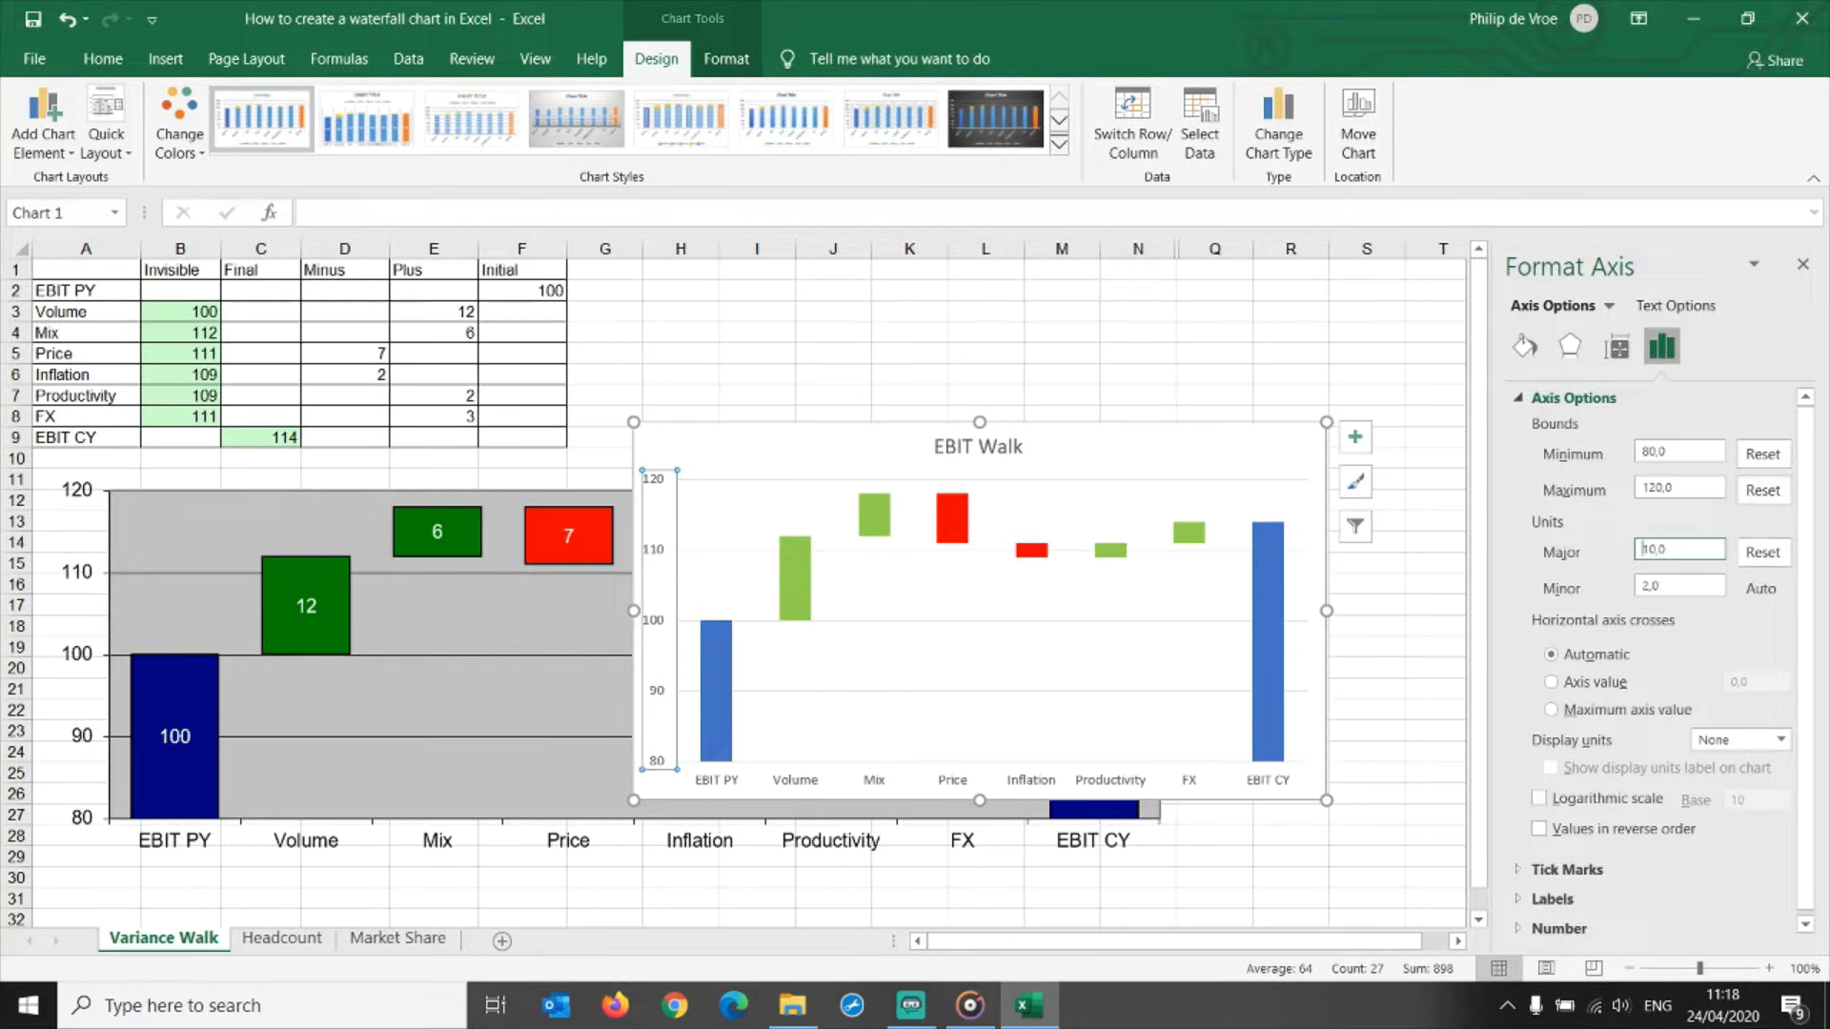
# Add data labels to the EBIT PY, green Plus, red Minus and EBIT CY bars.
pyautogui.click(1434, 416)
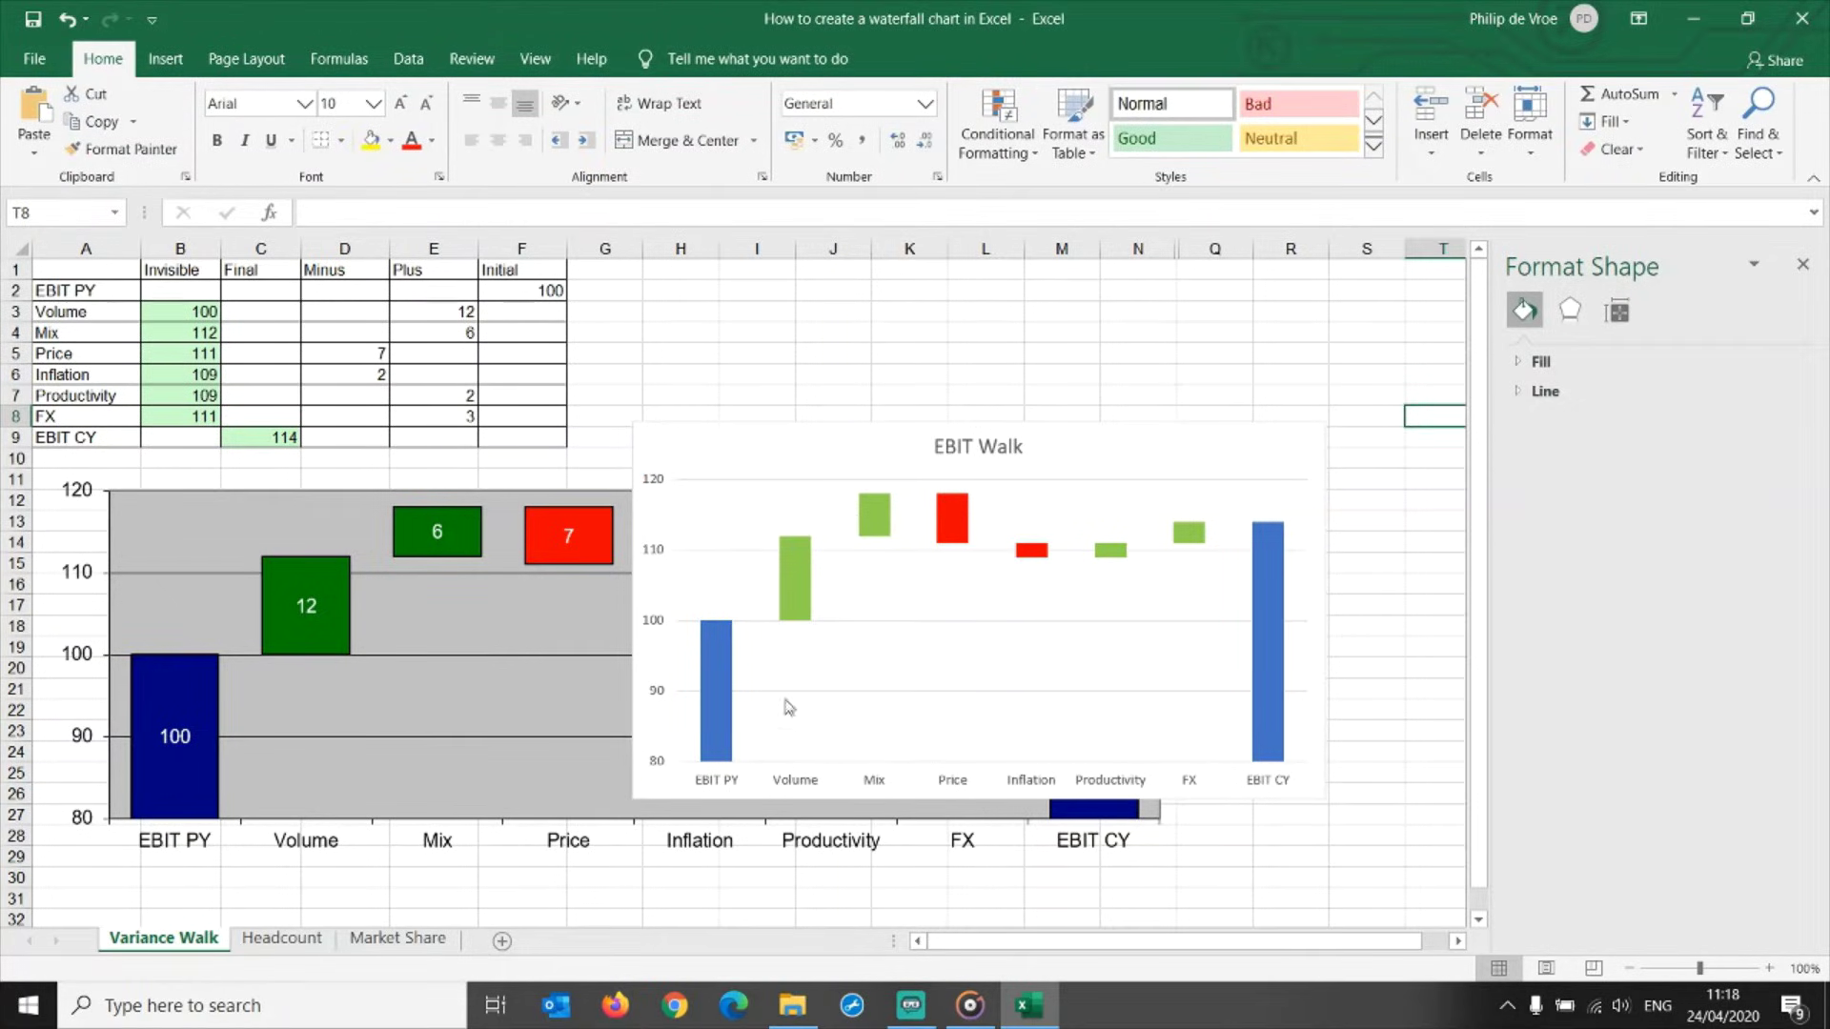
pyautogui.click(719, 670)
pyautogui.rightClick(718, 667)
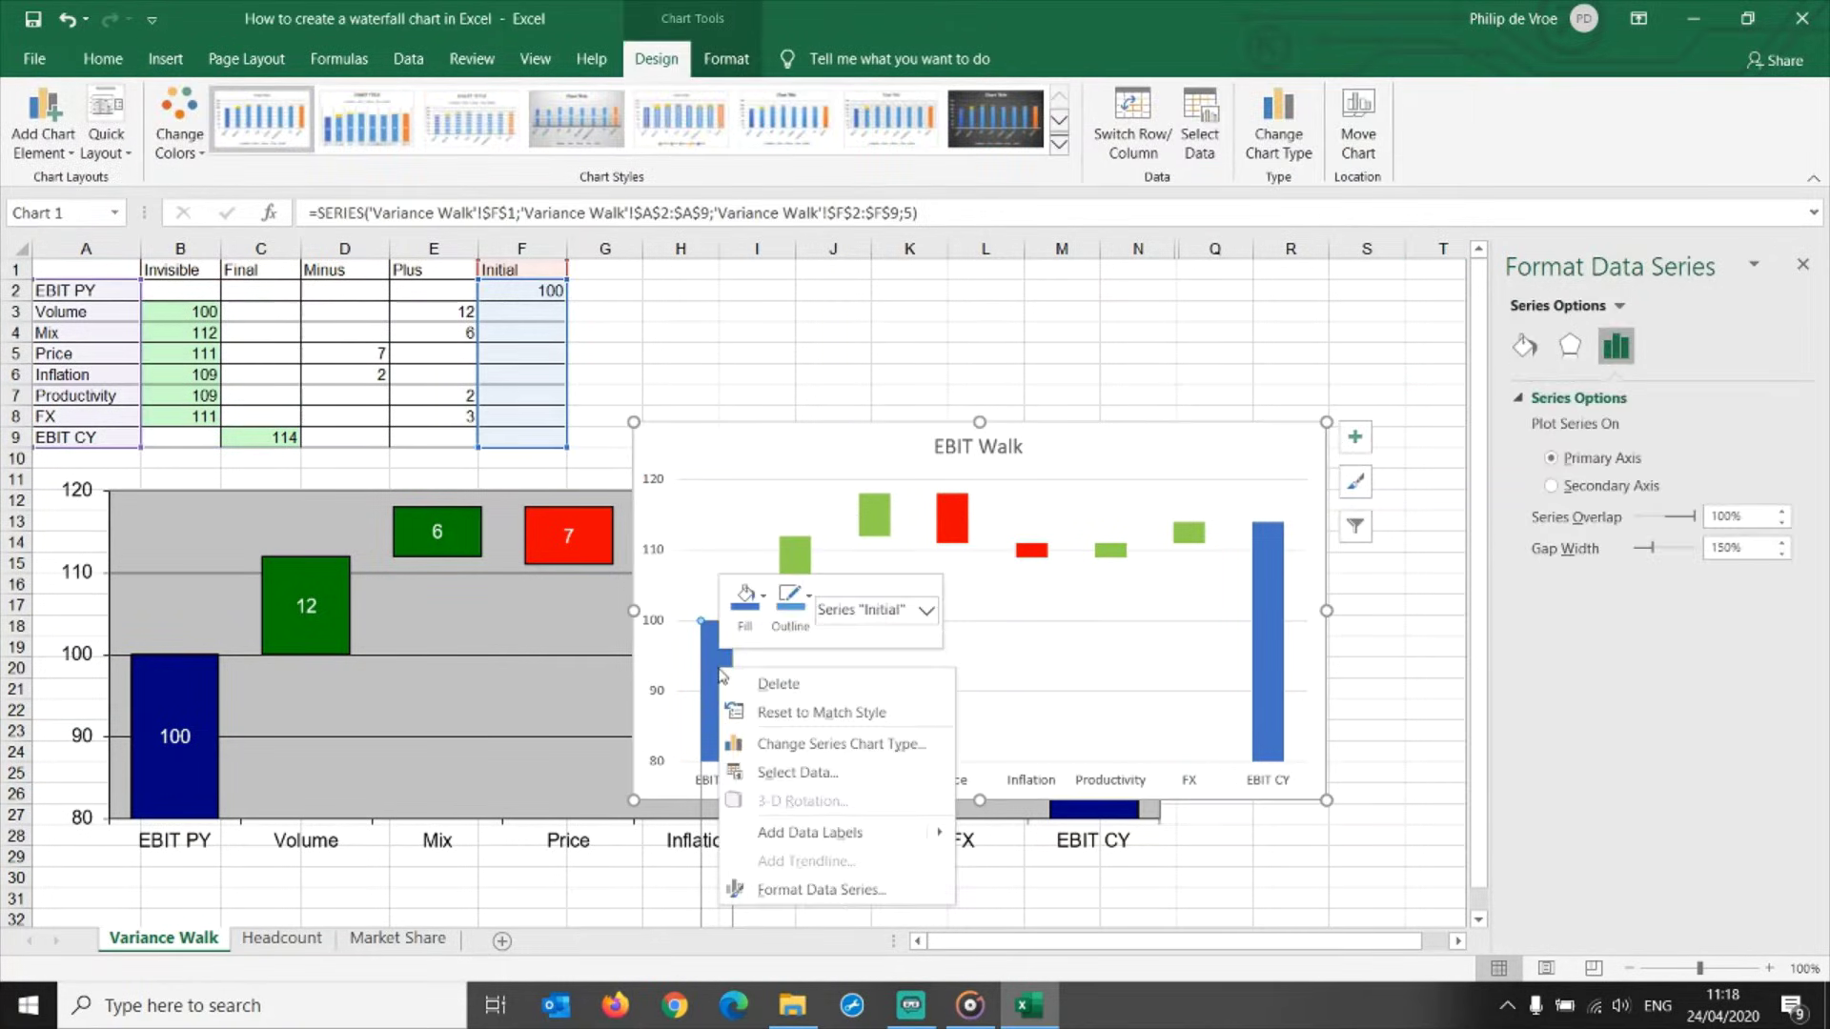
pyautogui.click(785, 833)
pyautogui.click(803, 598)
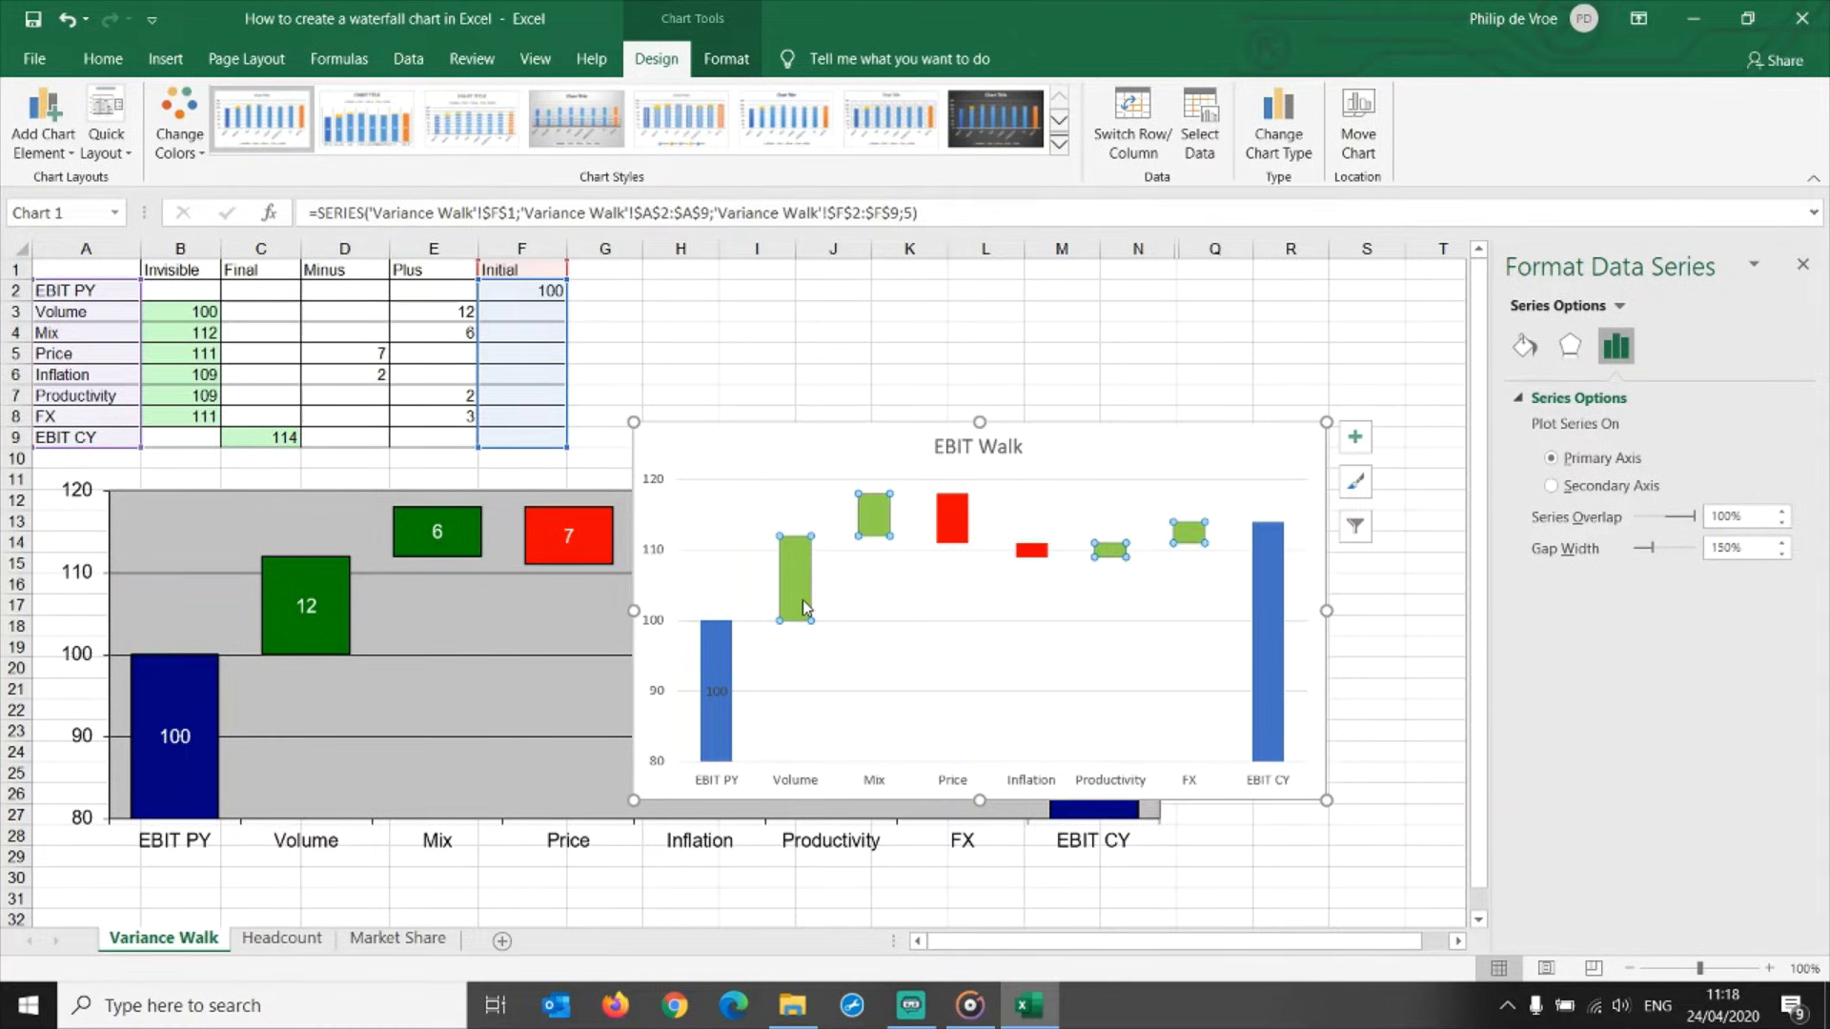
pyautogui.rightClick(802, 599)
pyautogui.click(878, 763)
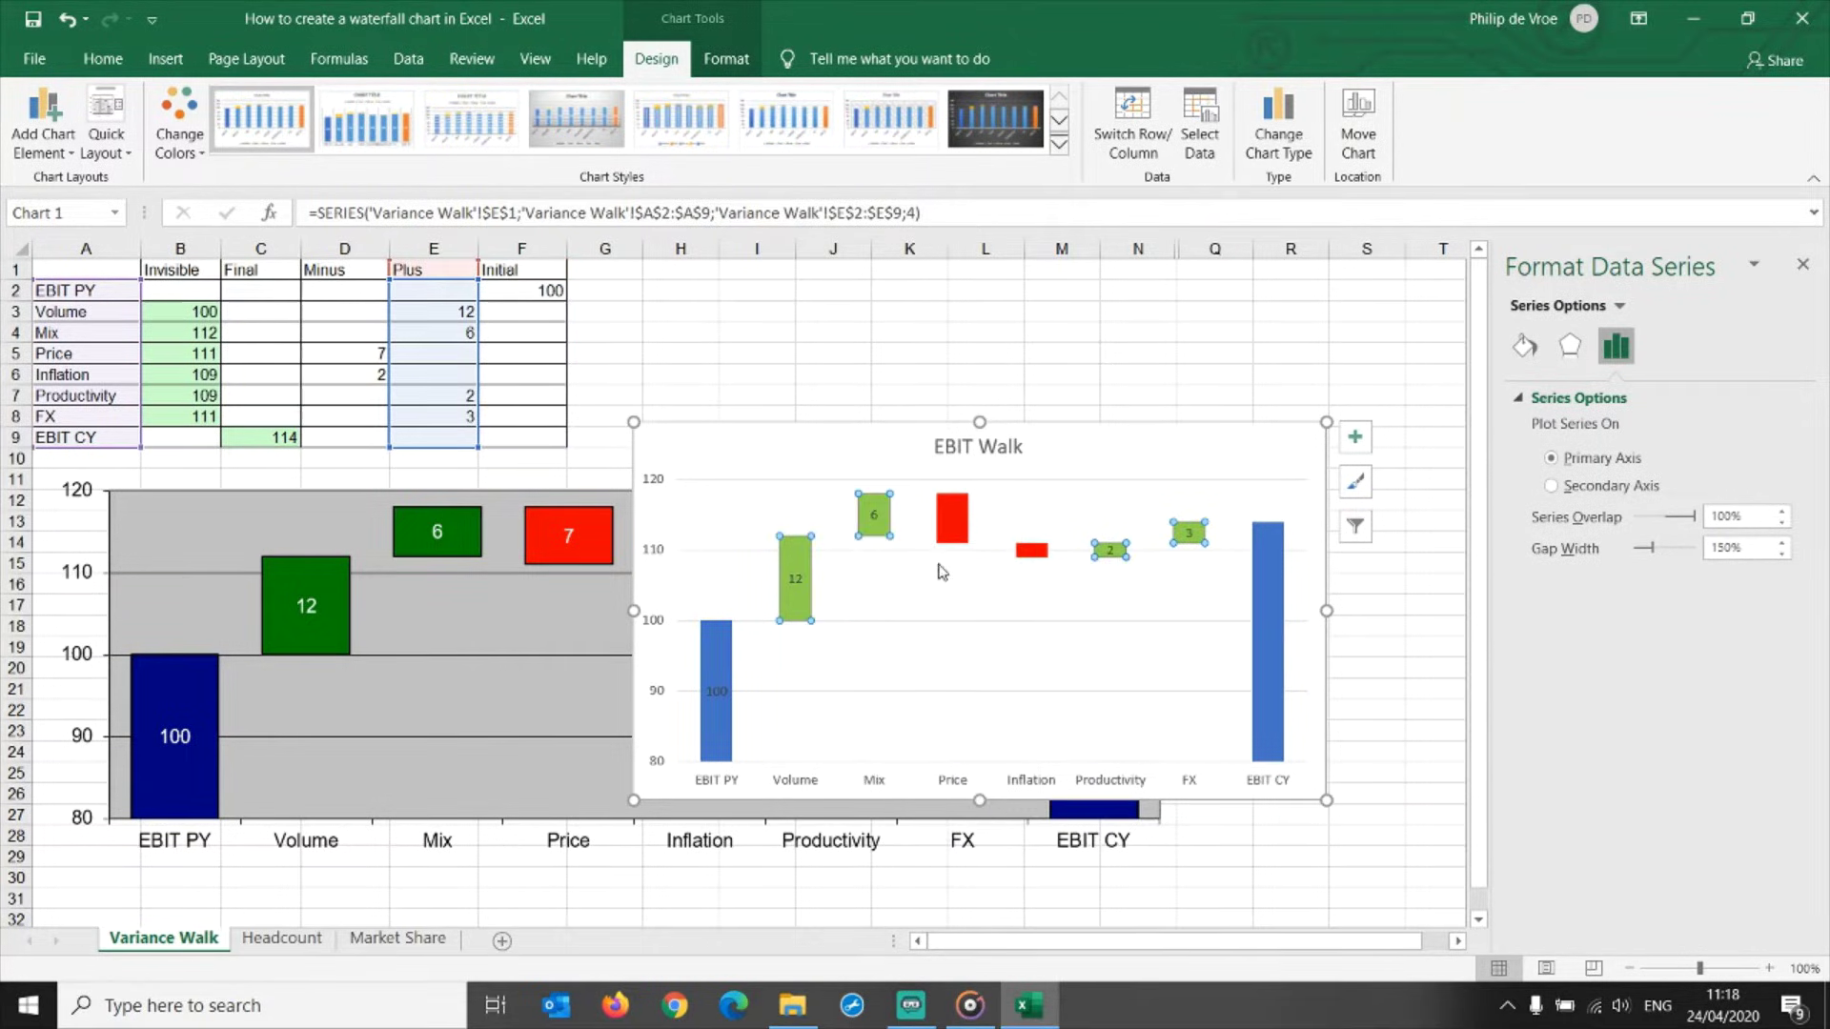
pyautogui.click(955, 524)
pyautogui.rightClick(958, 529)
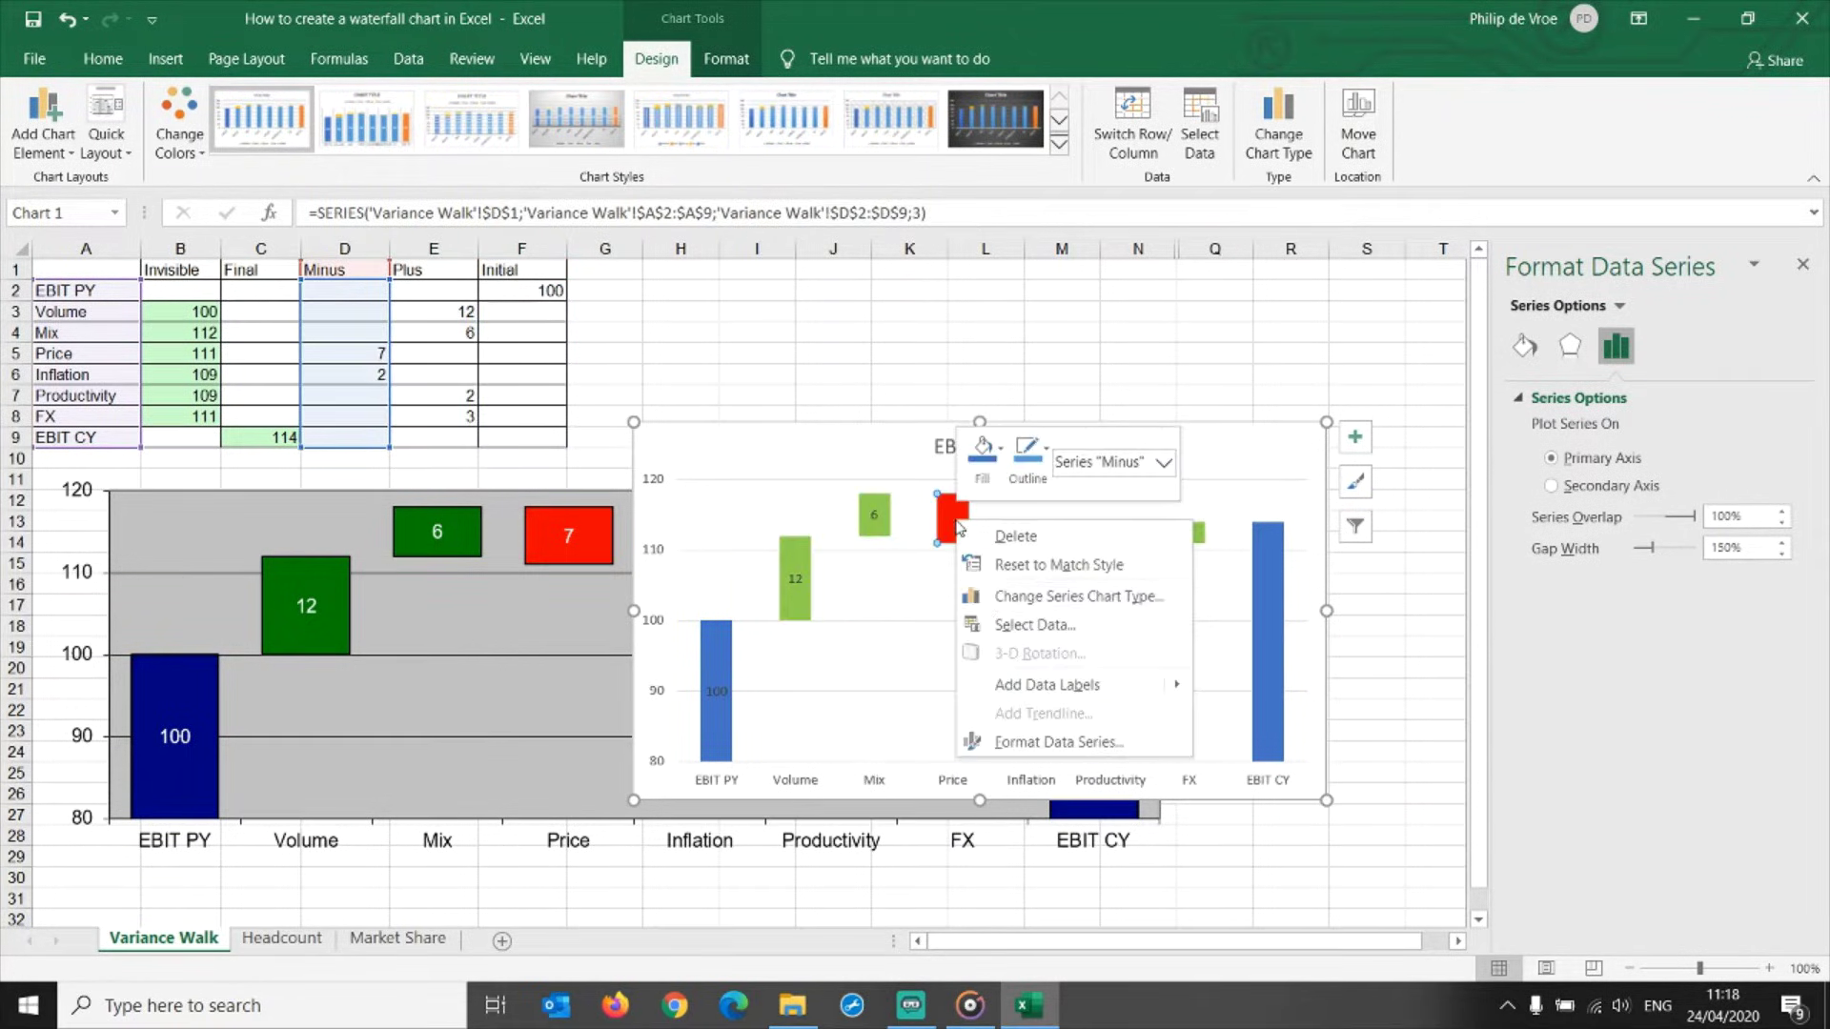
pyautogui.click(1013, 684)
pyautogui.click(1266, 670)
pyautogui.rightClick(1264, 668)
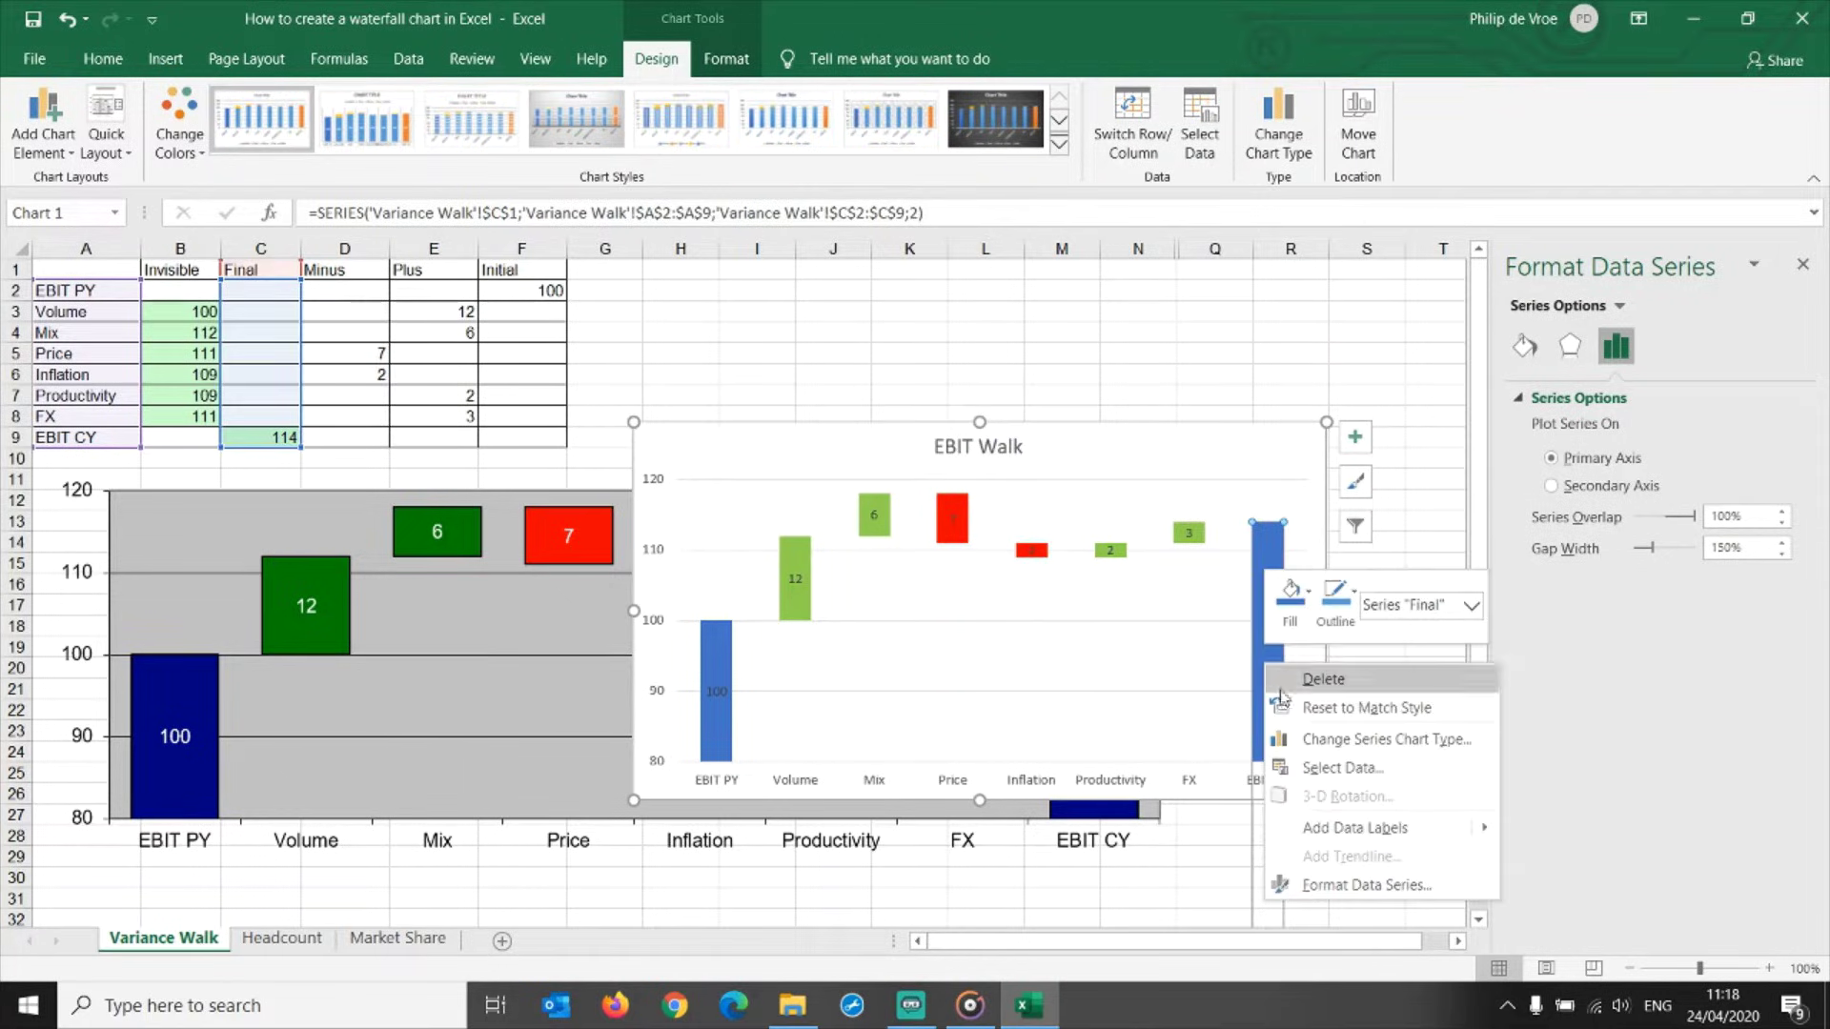
pyautogui.click(1352, 831)
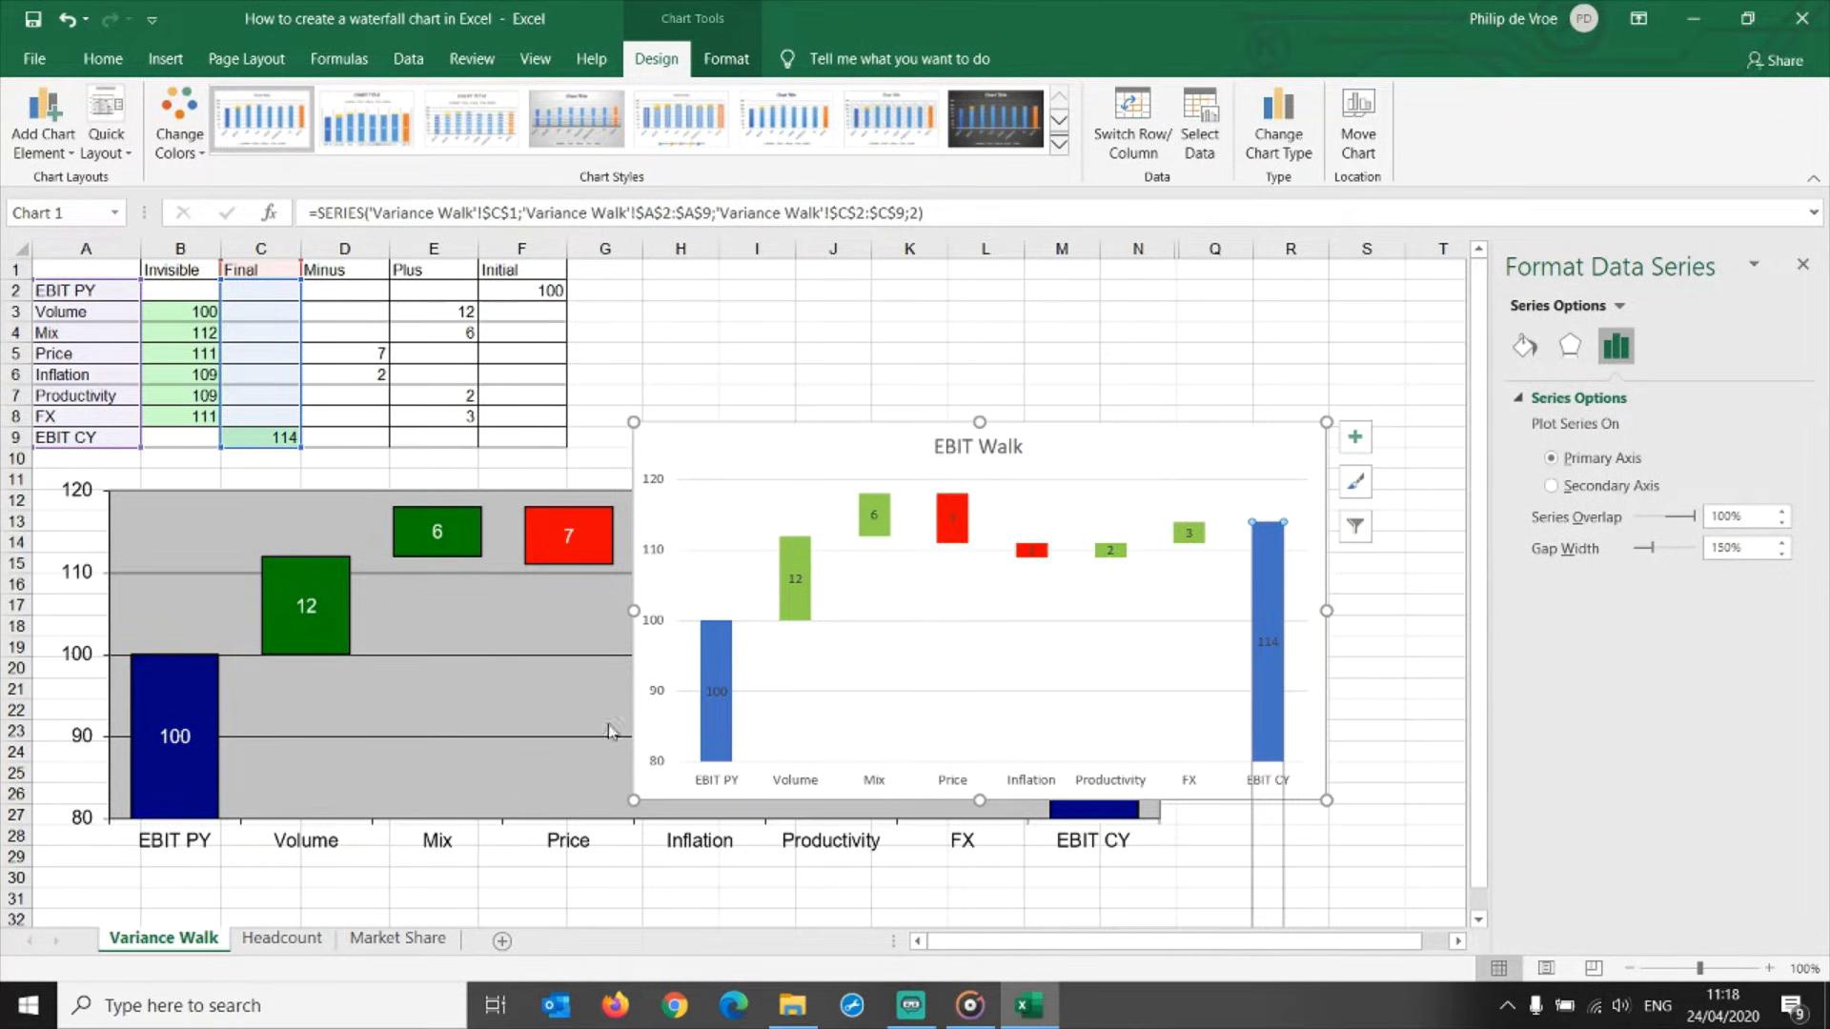
# Delete the old grey waterfall chart and move EBIT Walk below the table.
pyautogui.click(368, 858)
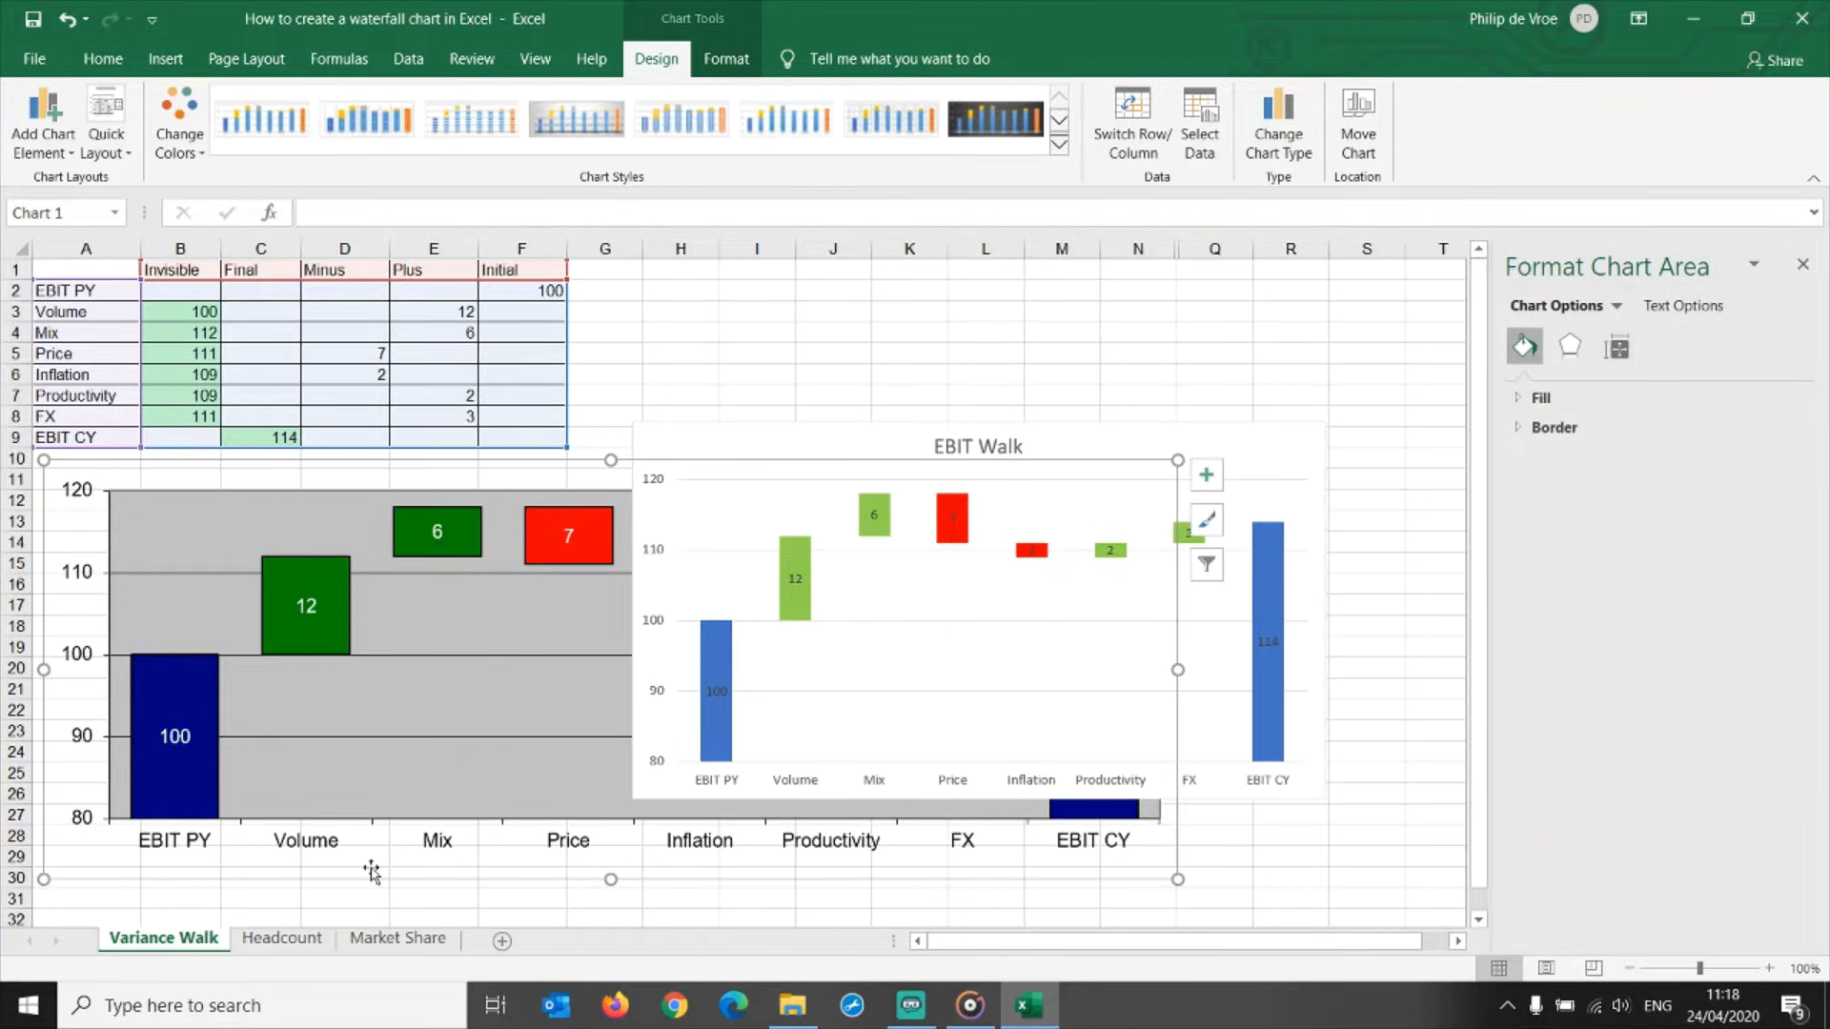
pyautogui.press('Delete')
pyautogui.moveTo(675, 463); pyautogui.dragTo(152, 531)
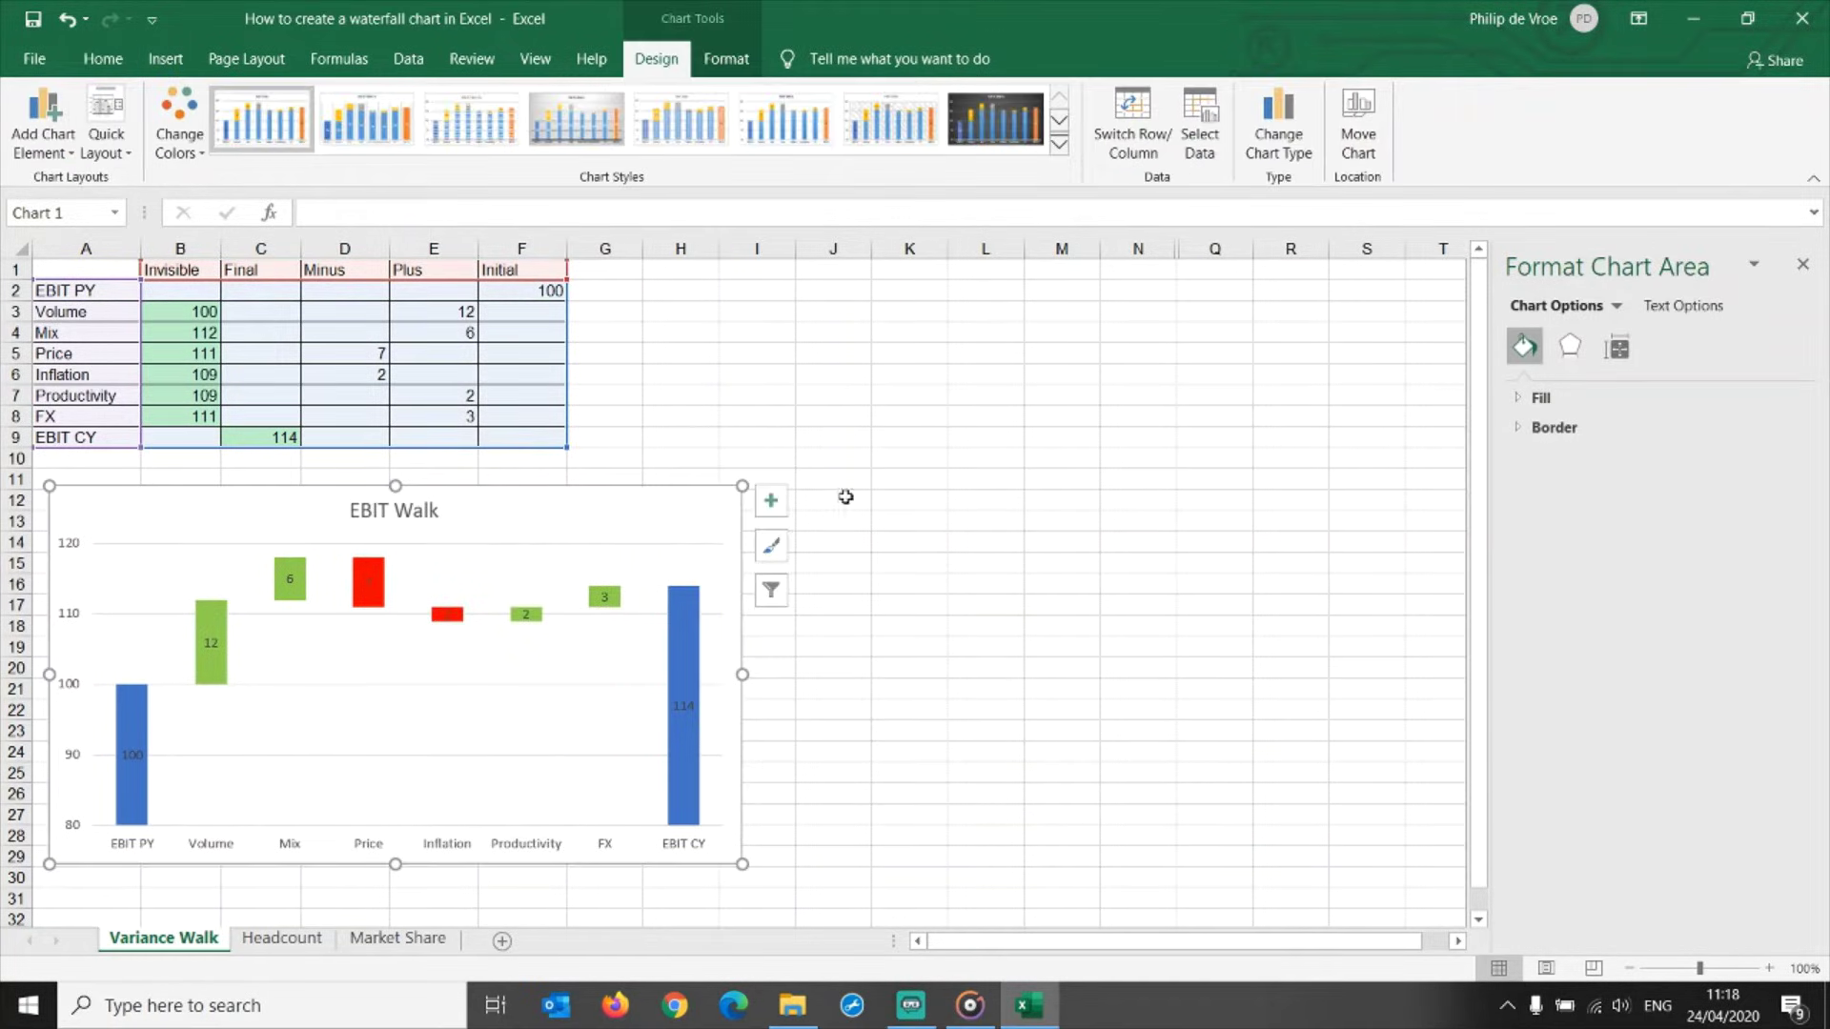
# Unhide columns O and P by selecting columns N to Q.
pyautogui.click(886, 414)
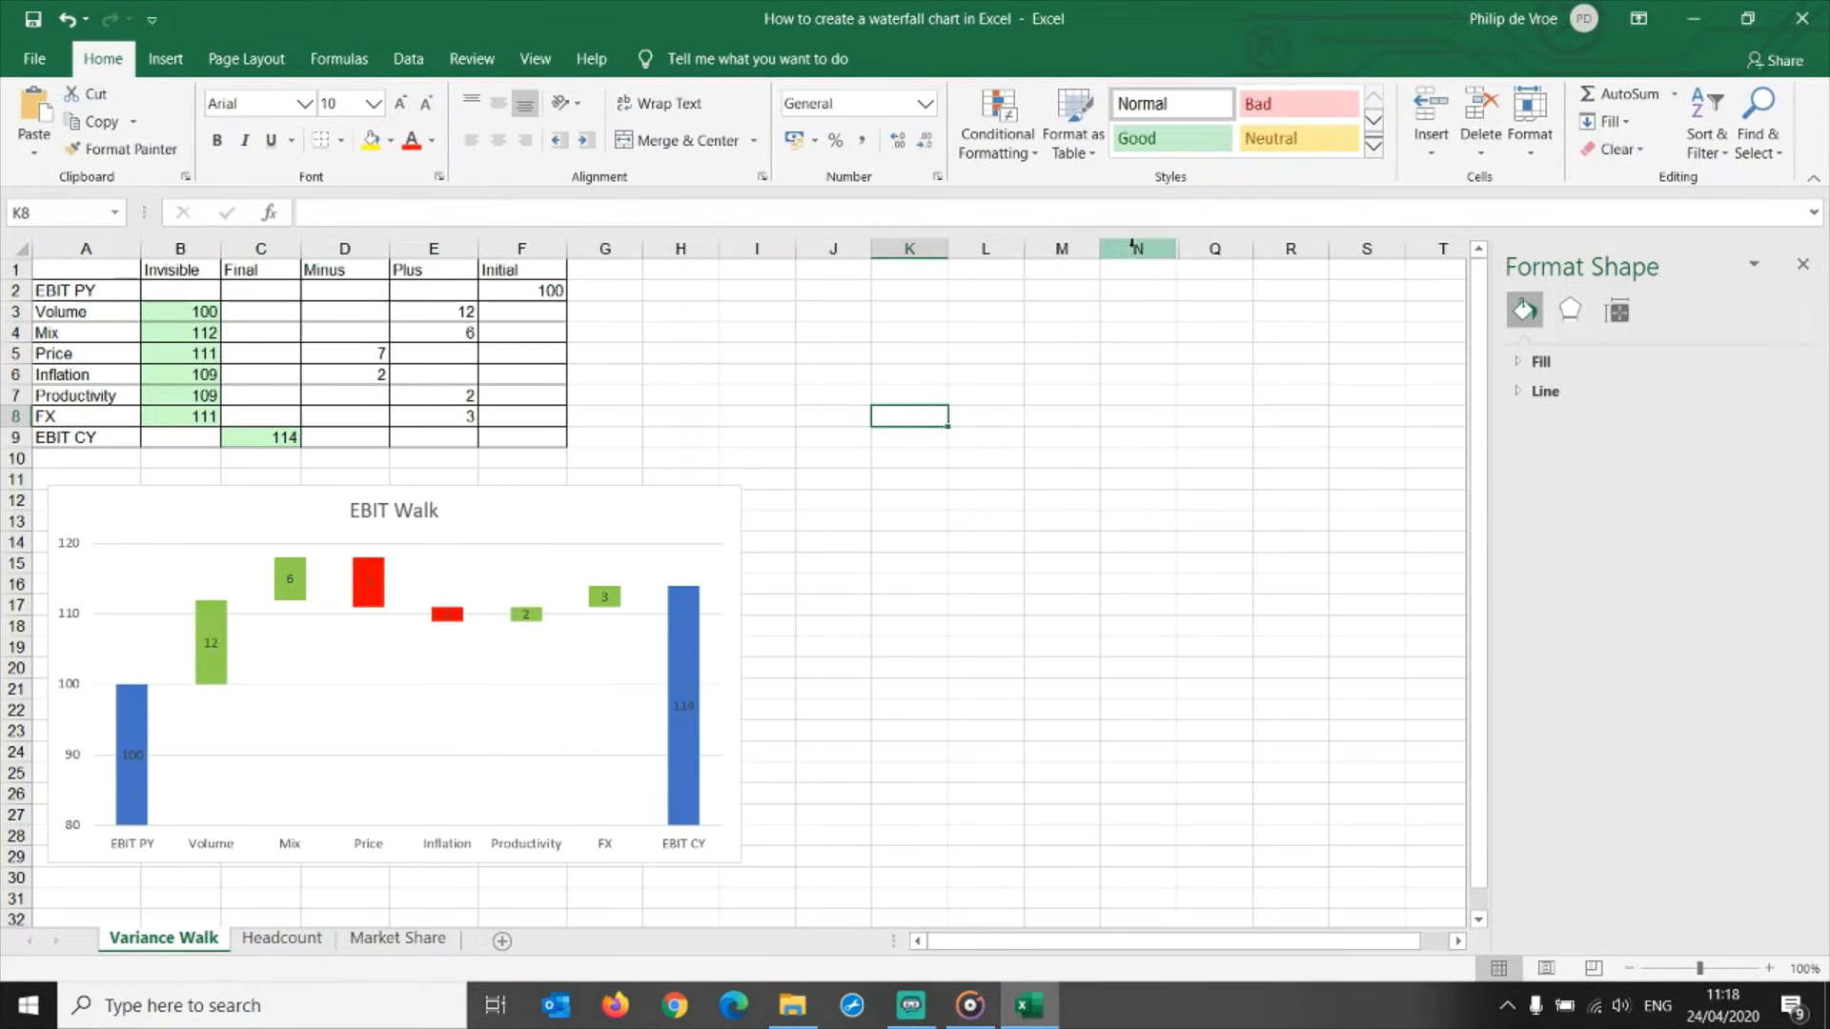
pyautogui.moveTo(1138, 247); pyautogui.dragTo(1203, 249)
pyautogui.rightClick(1203, 250)
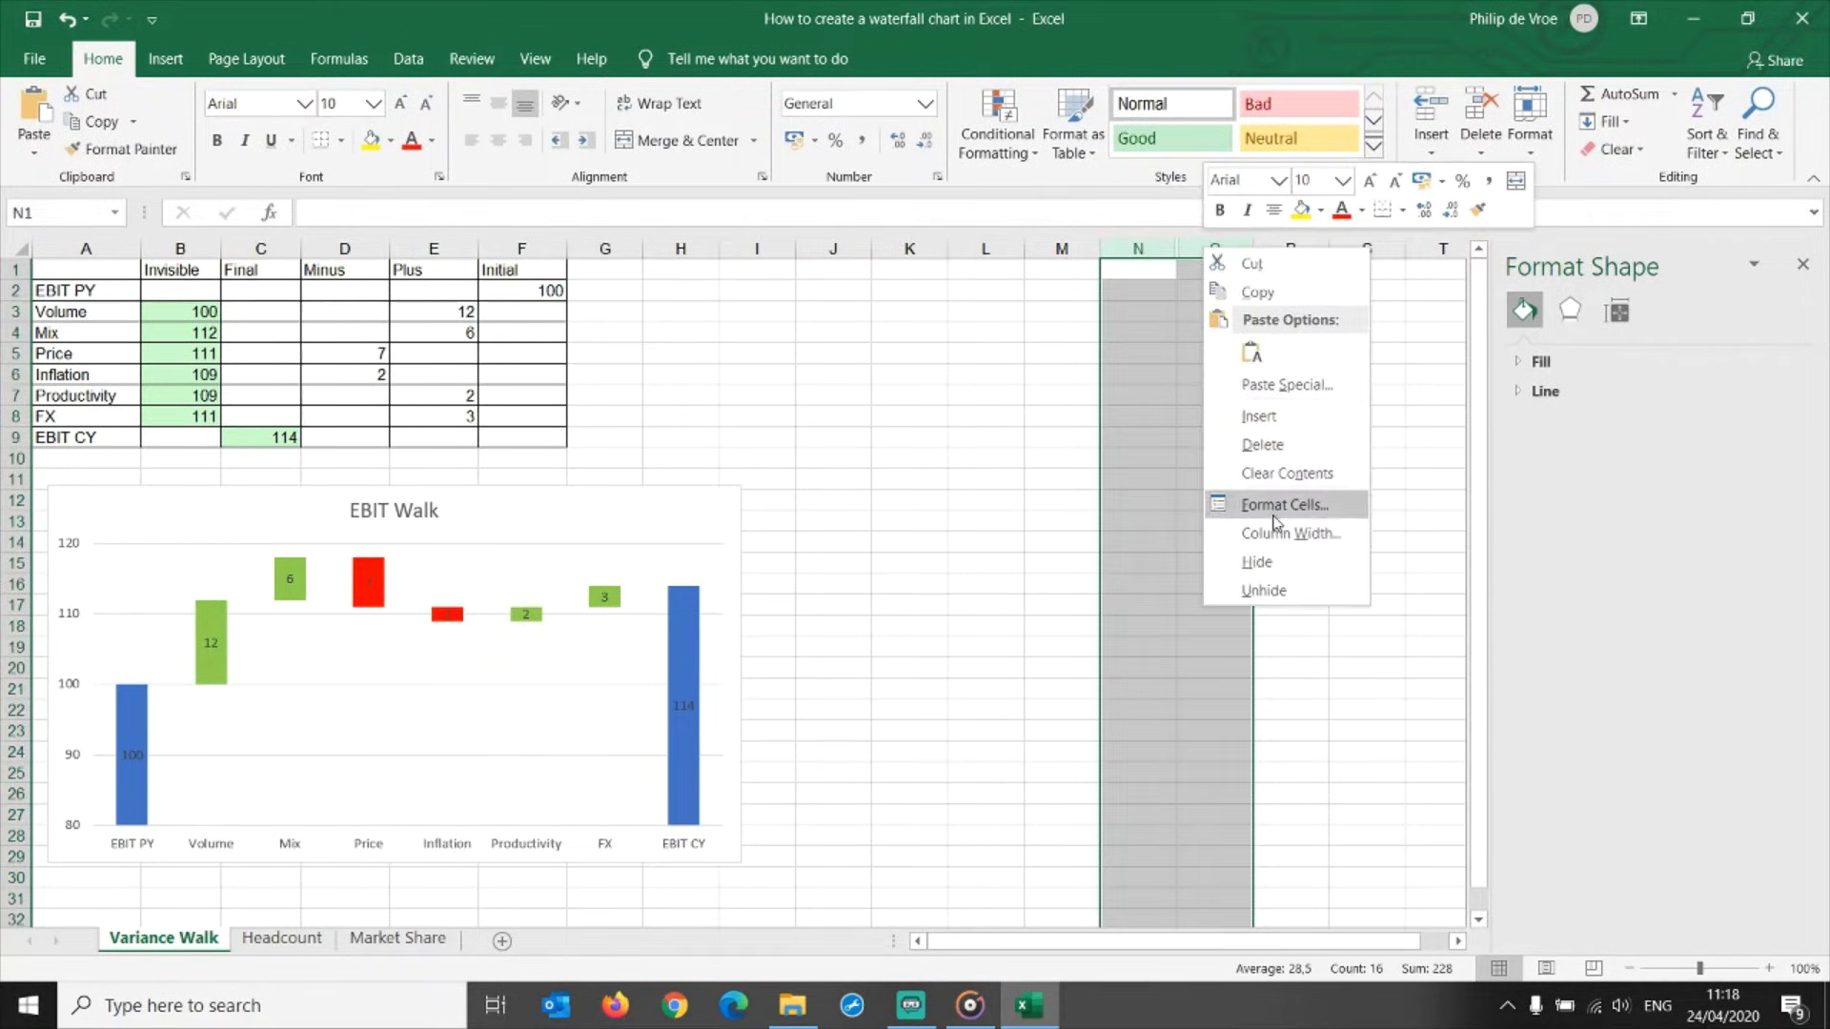
pyautogui.click(1260, 591)
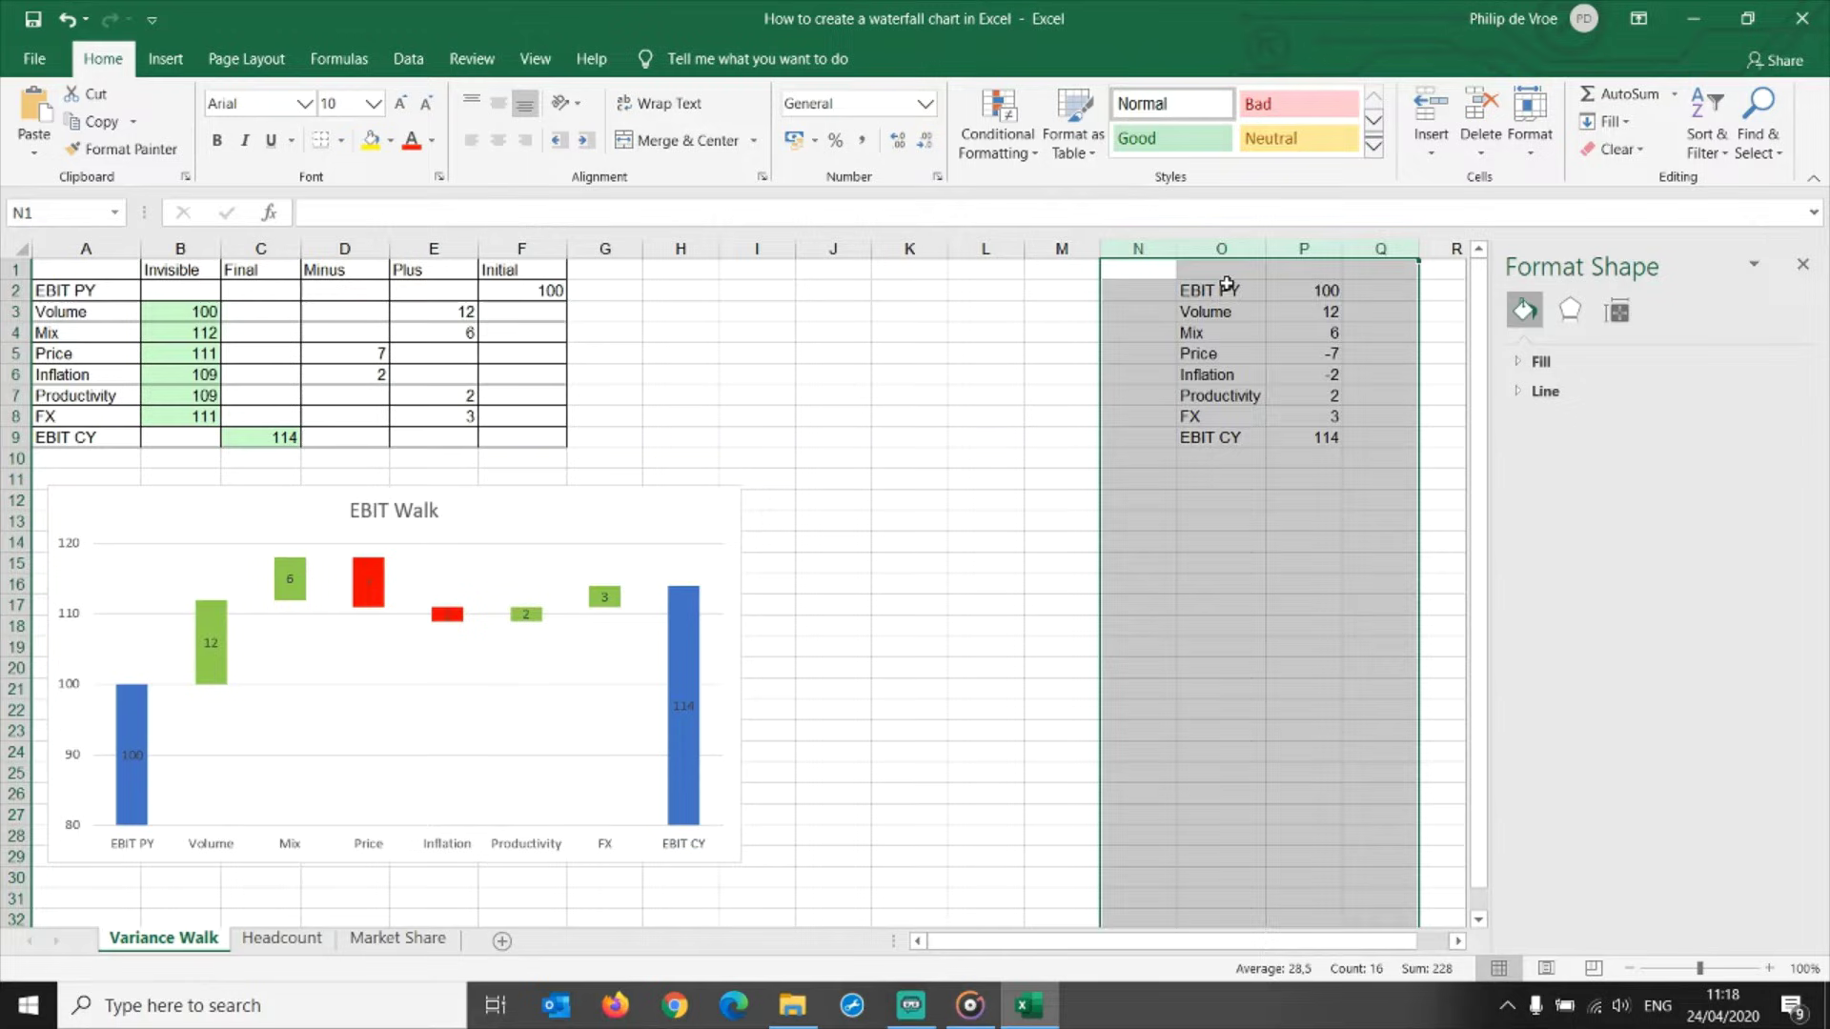
# Select the EBIT table in O2:P9, from EBIT PY 100 to EBIT CY 114.
pyautogui.moveTo(1230, 291); pyautogui.dragTo(1228, 441)
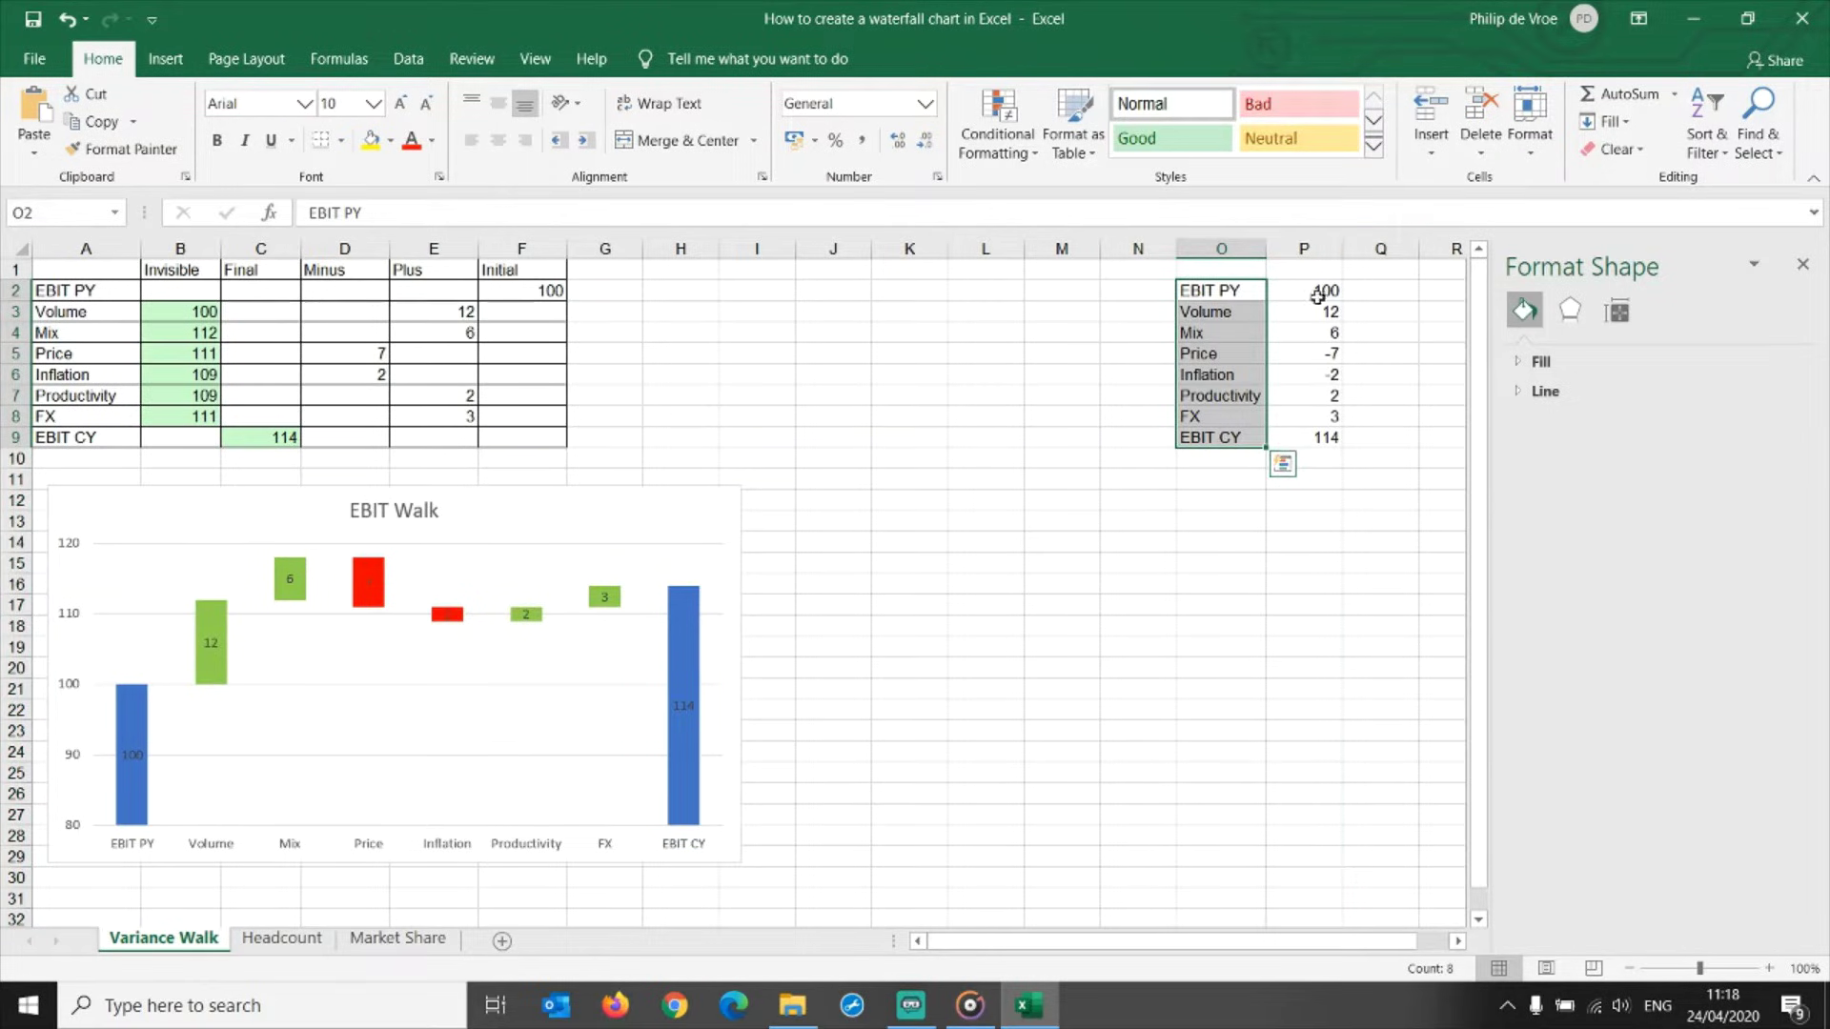
pyautogui.moveTo(1317, 291); pyautogui.dragTo(1305, 435)
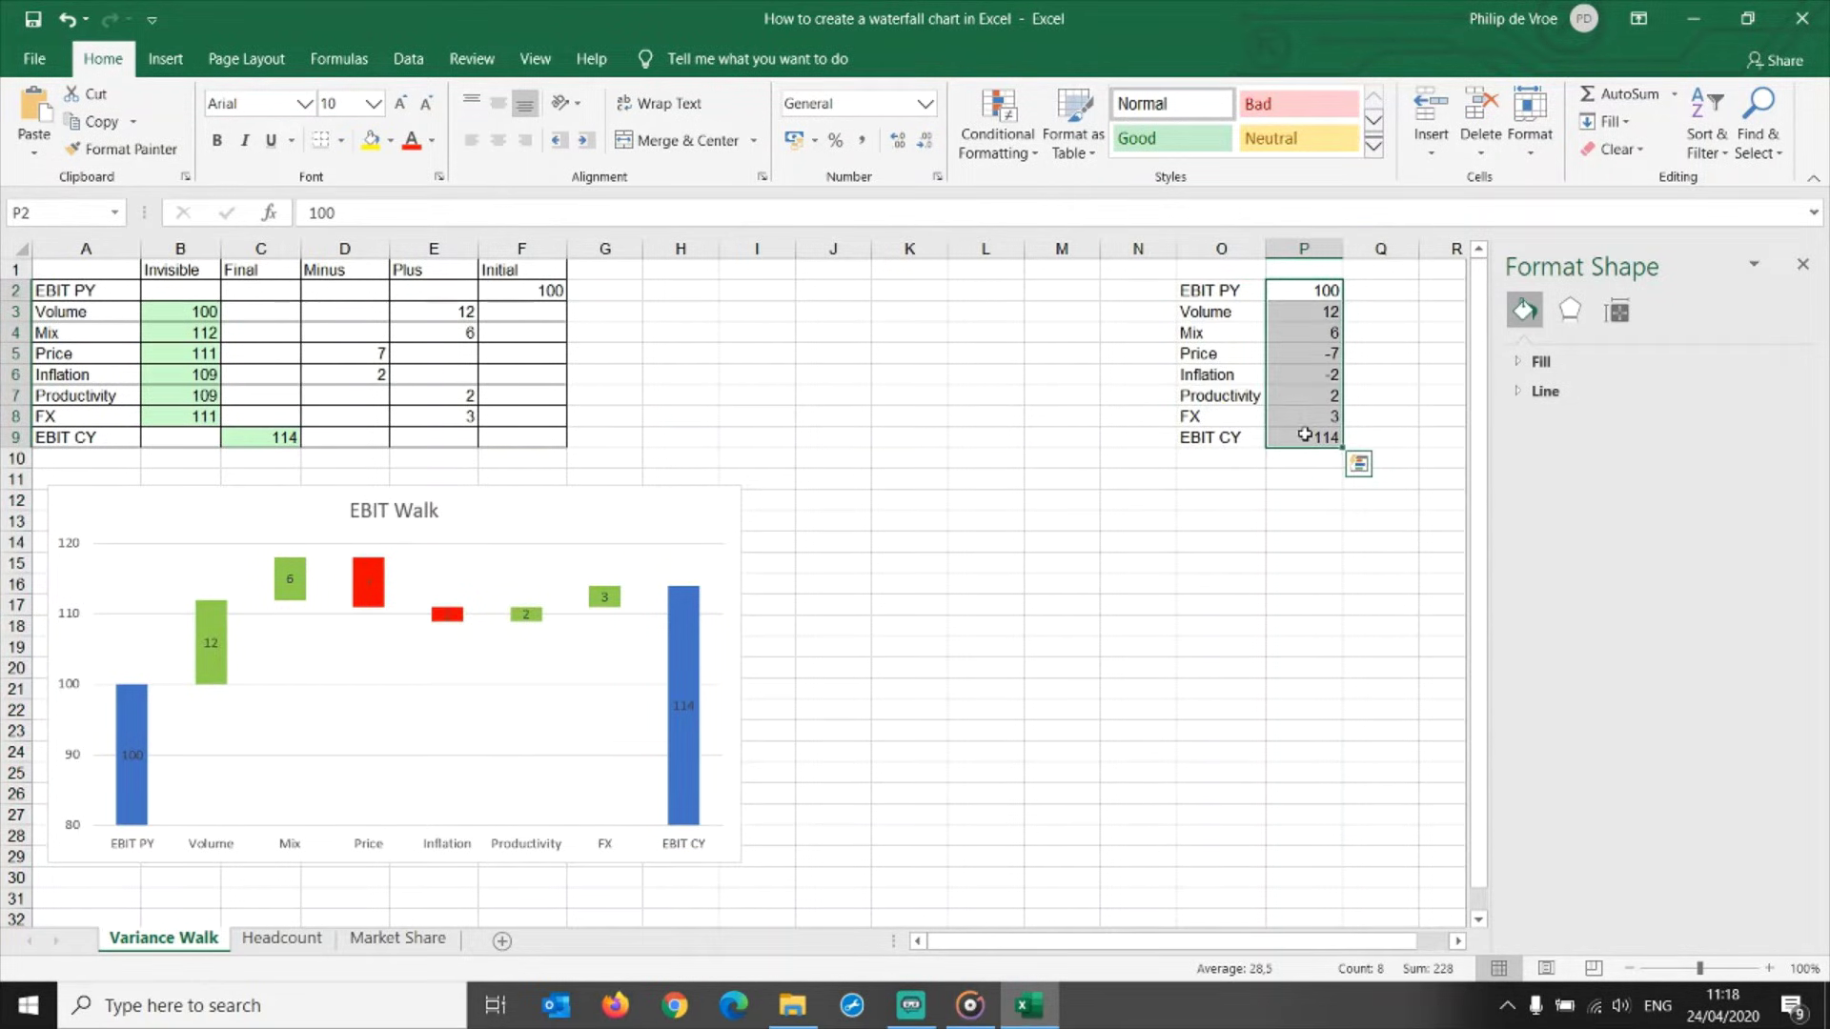
pyautogui.moveTo(1224, 291); pyautogui.dragTo(1315, 439)
pyautogui.click(1234, 315)
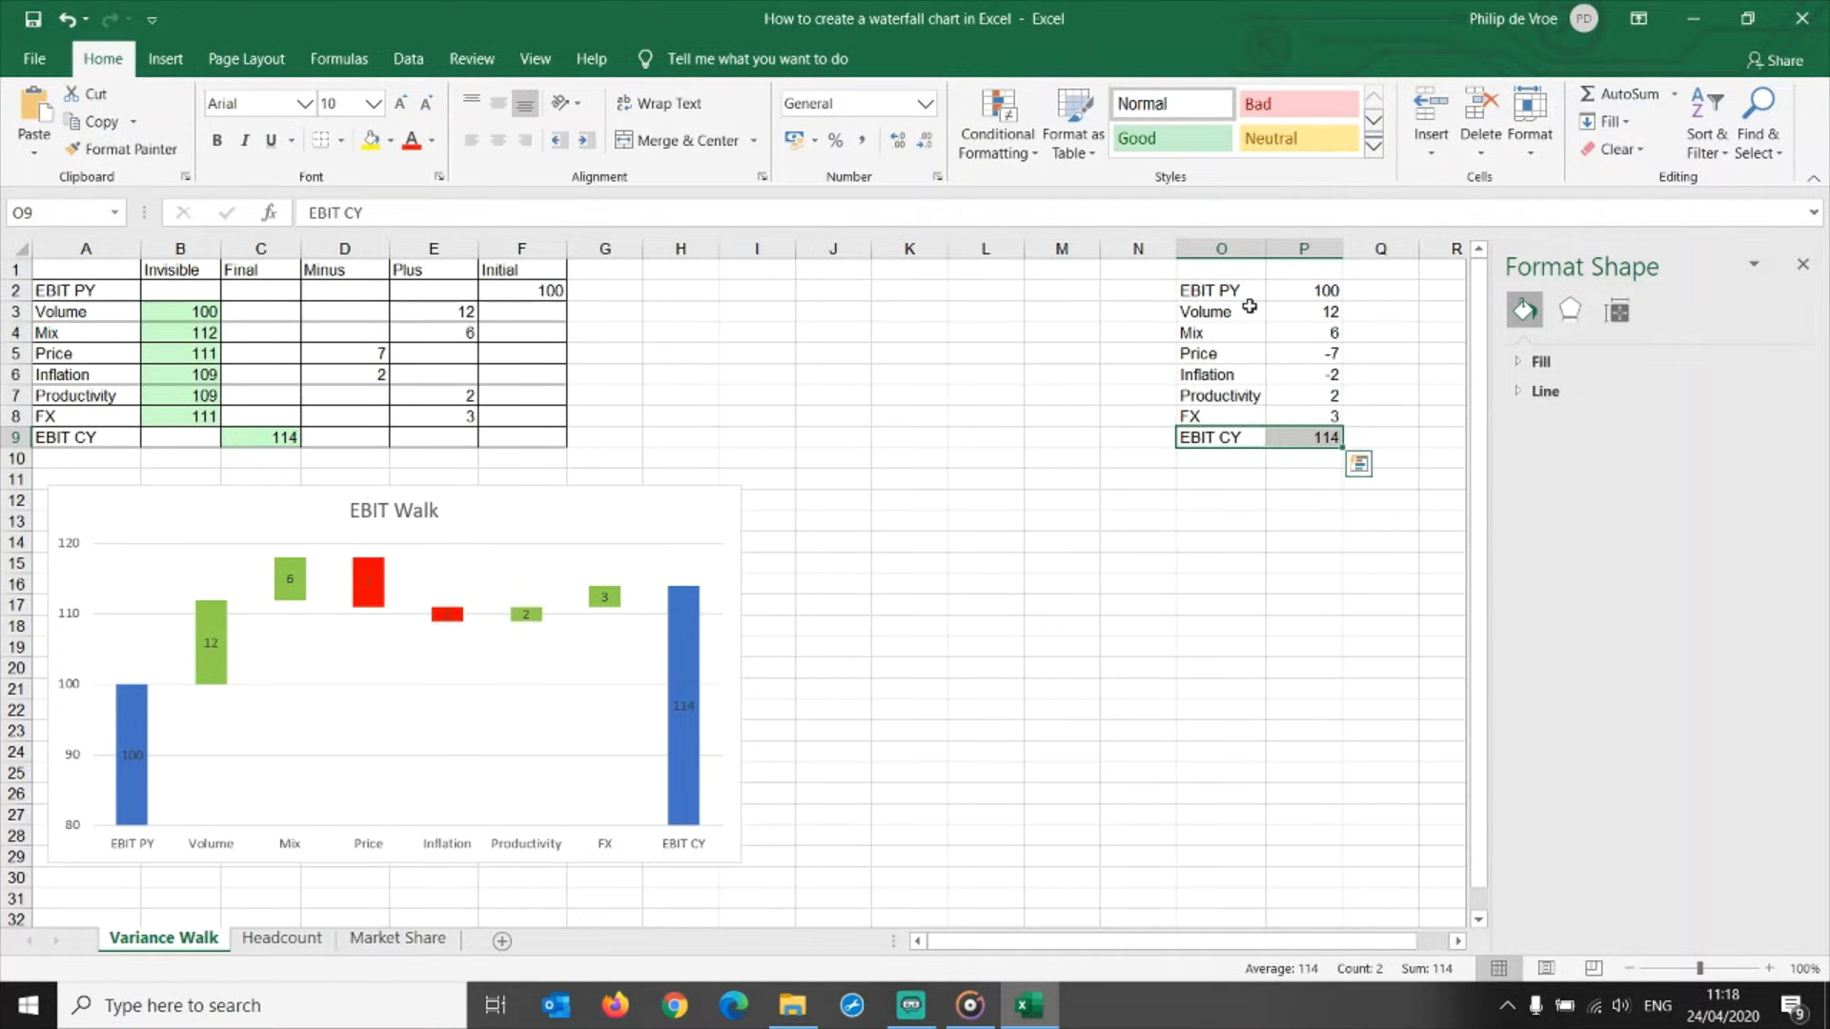
pyautogui.moveTo(1237, 290); pyautogui.dragTo(1286, 444)
# Insert a built-in Waterfall chart from the O2:P9 EBIT table and place it right of EBIT Walk.
pyautogui.click(166, 61)
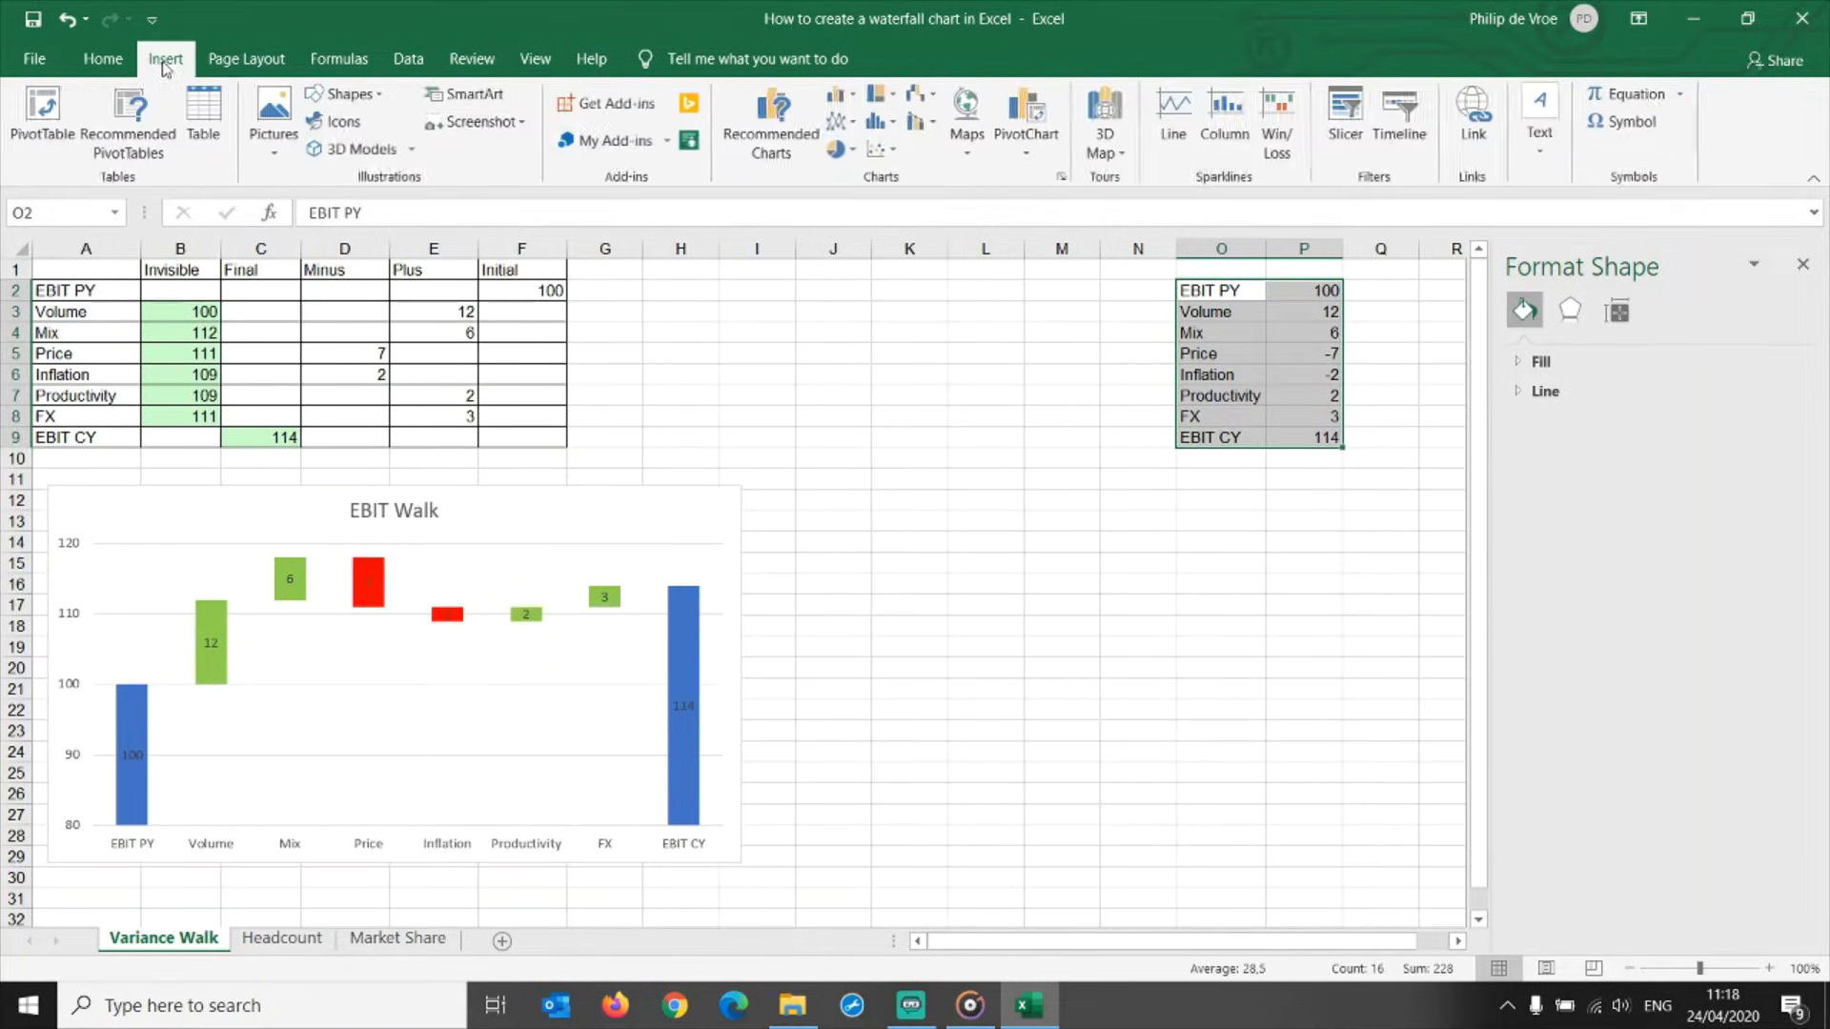
pyautogui.click(1063, 178)
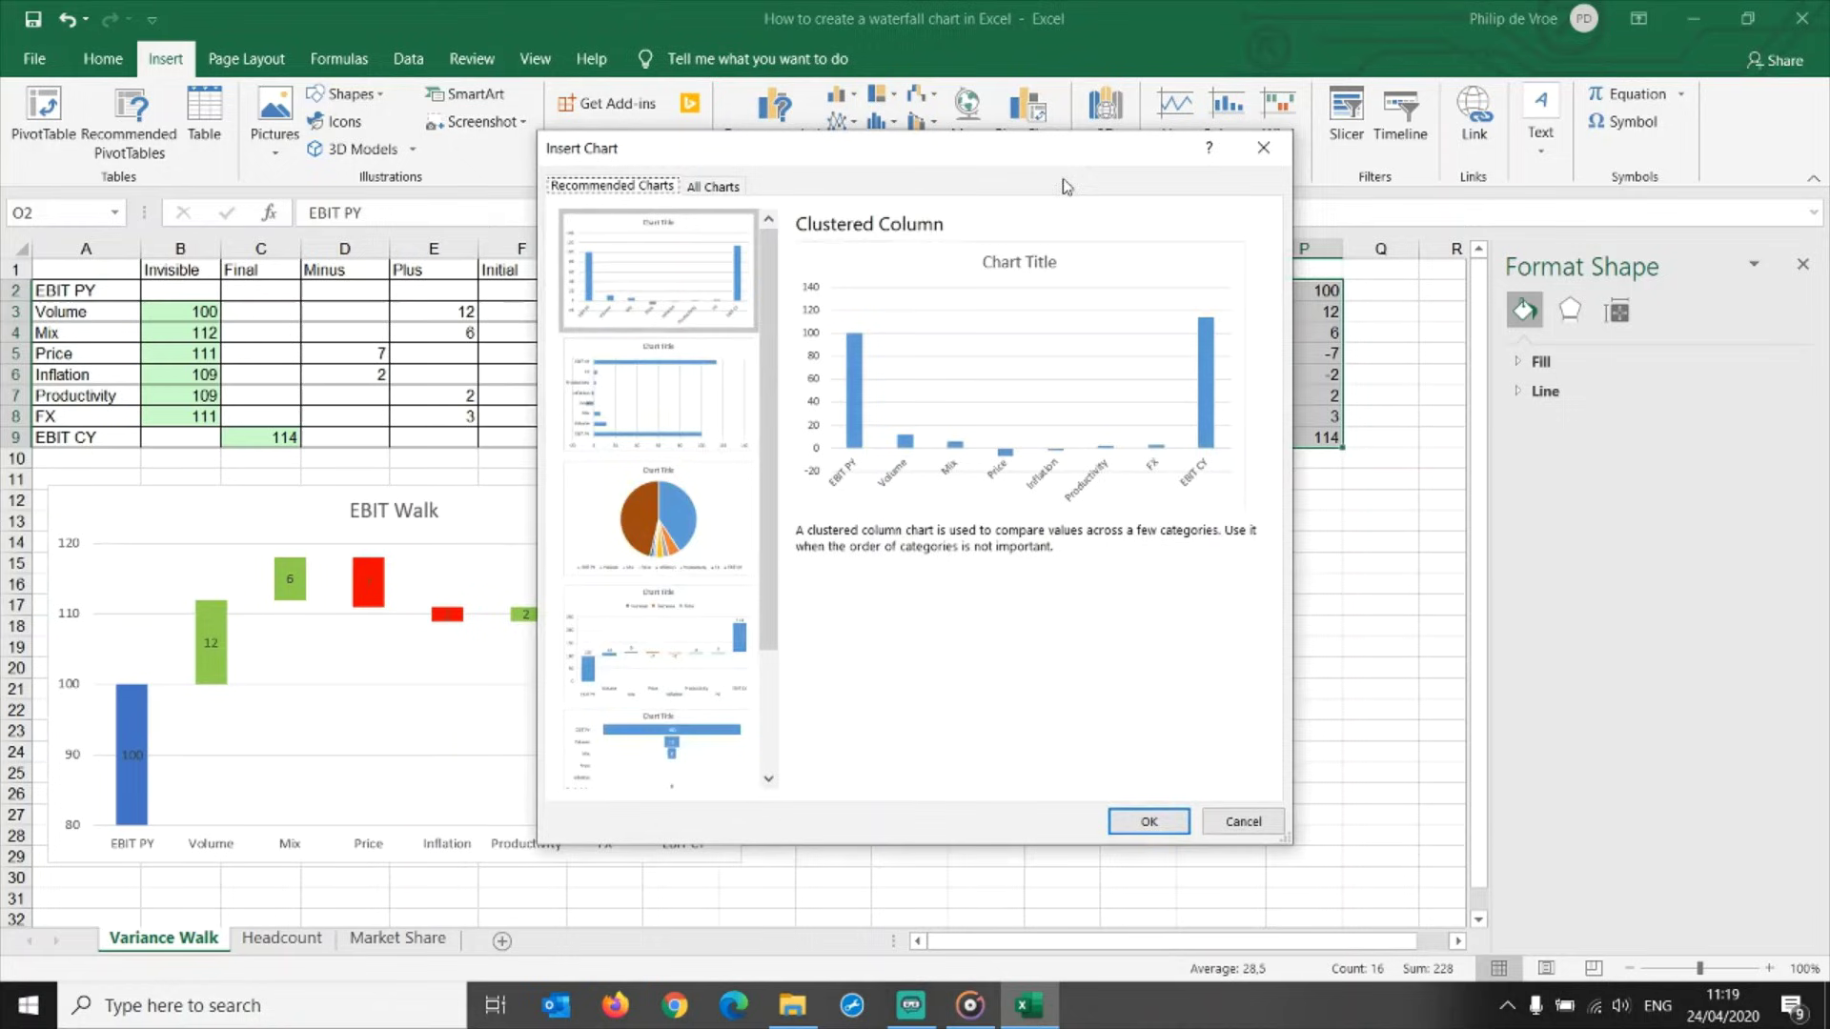
pyautogui.click(713, 186)
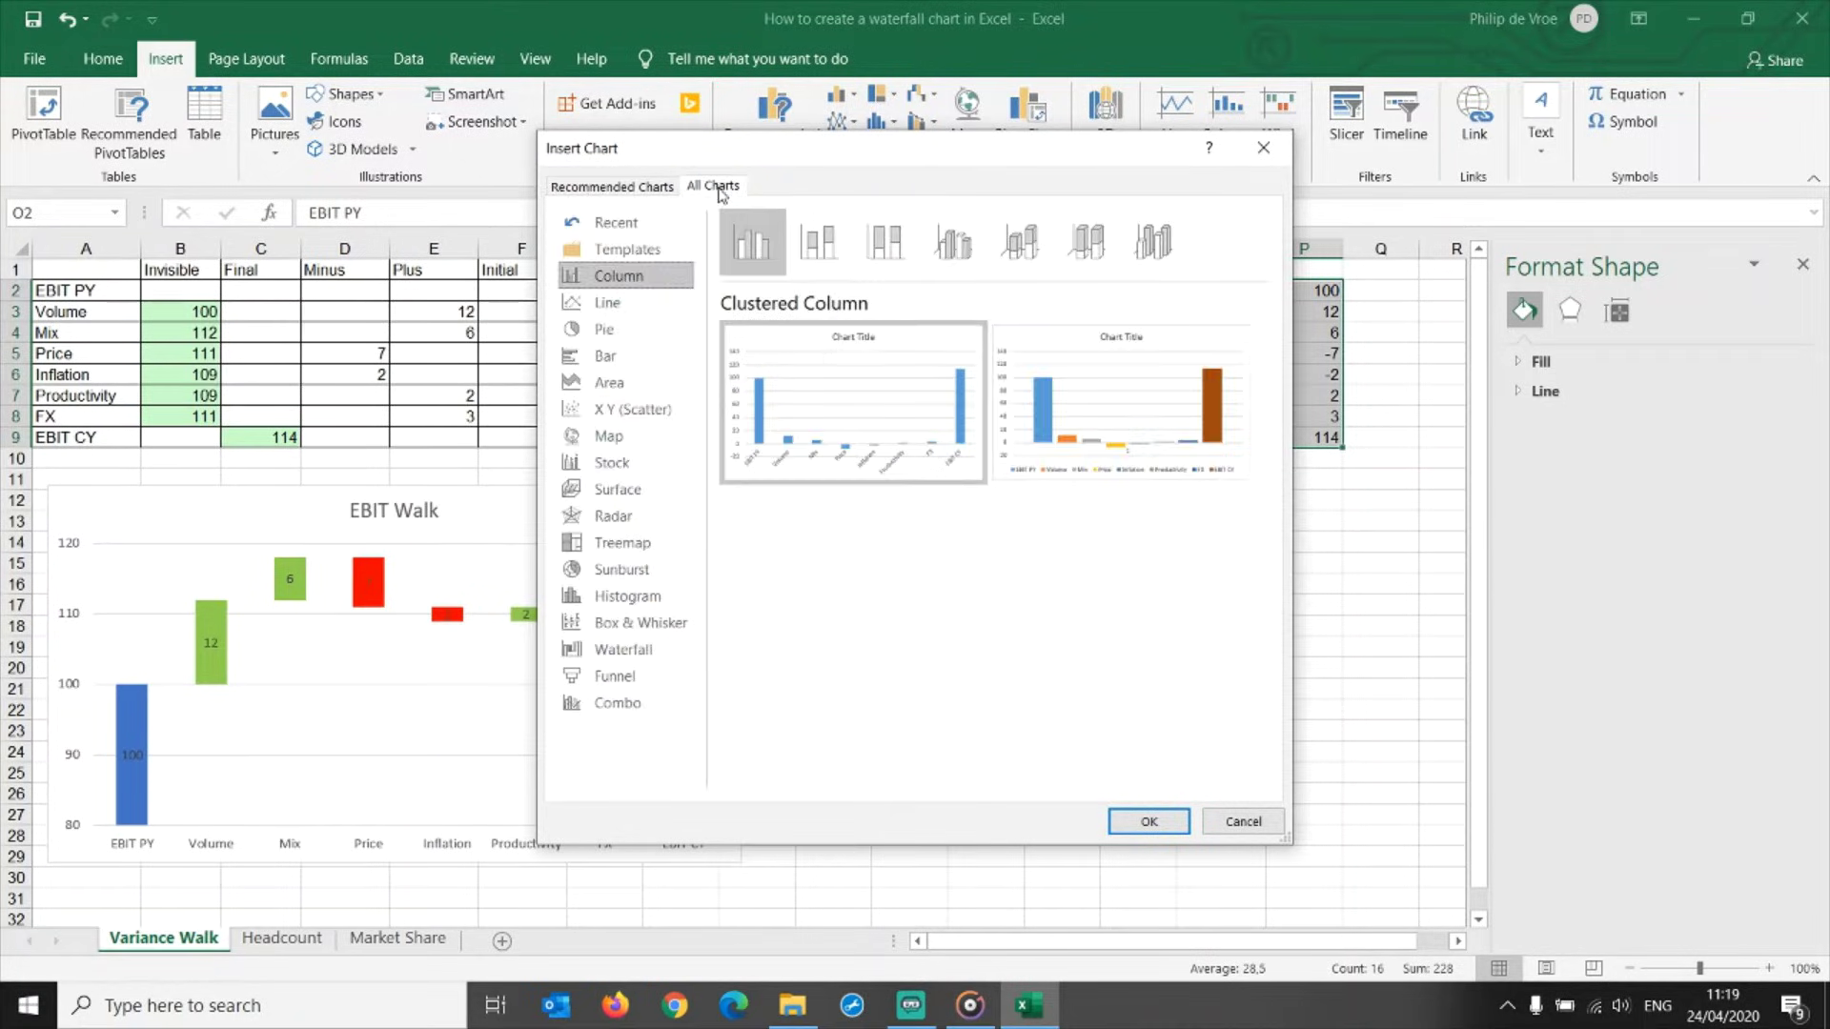
pyautogui.click(654, 647)
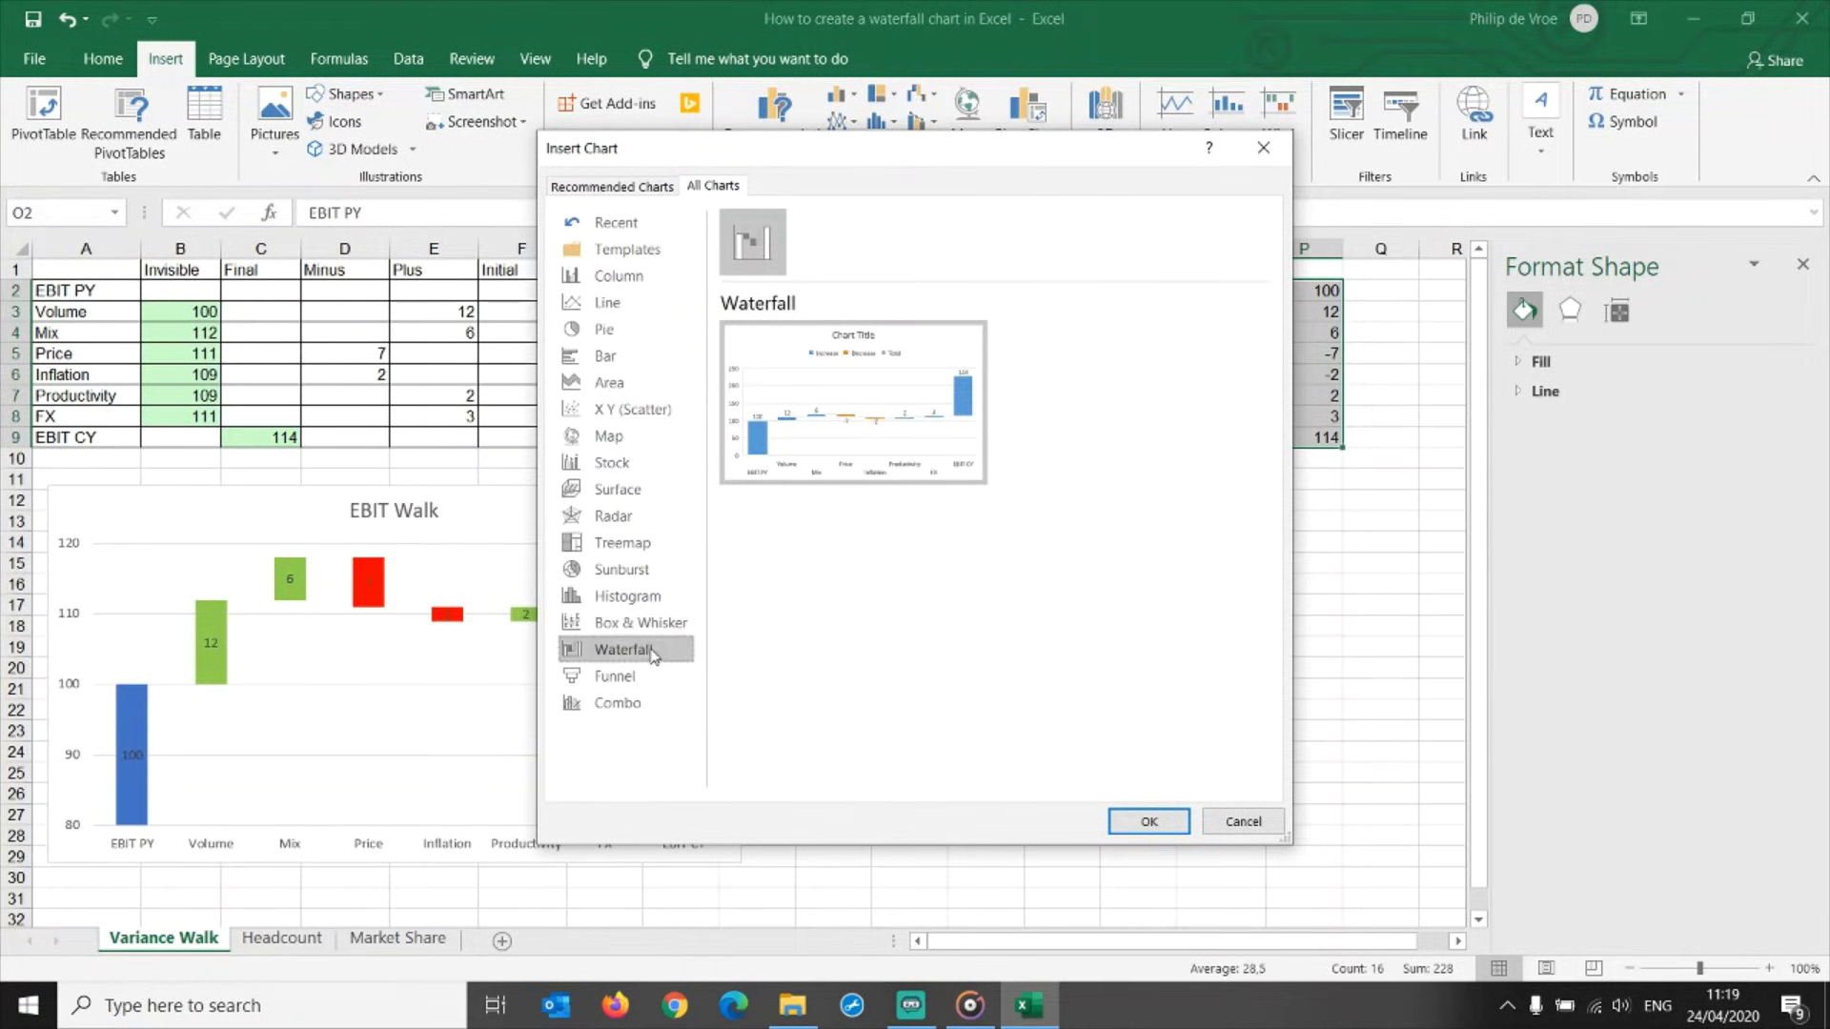
pyautogui.moveTo(912, 437)
pyautogui.click(1148, 821)
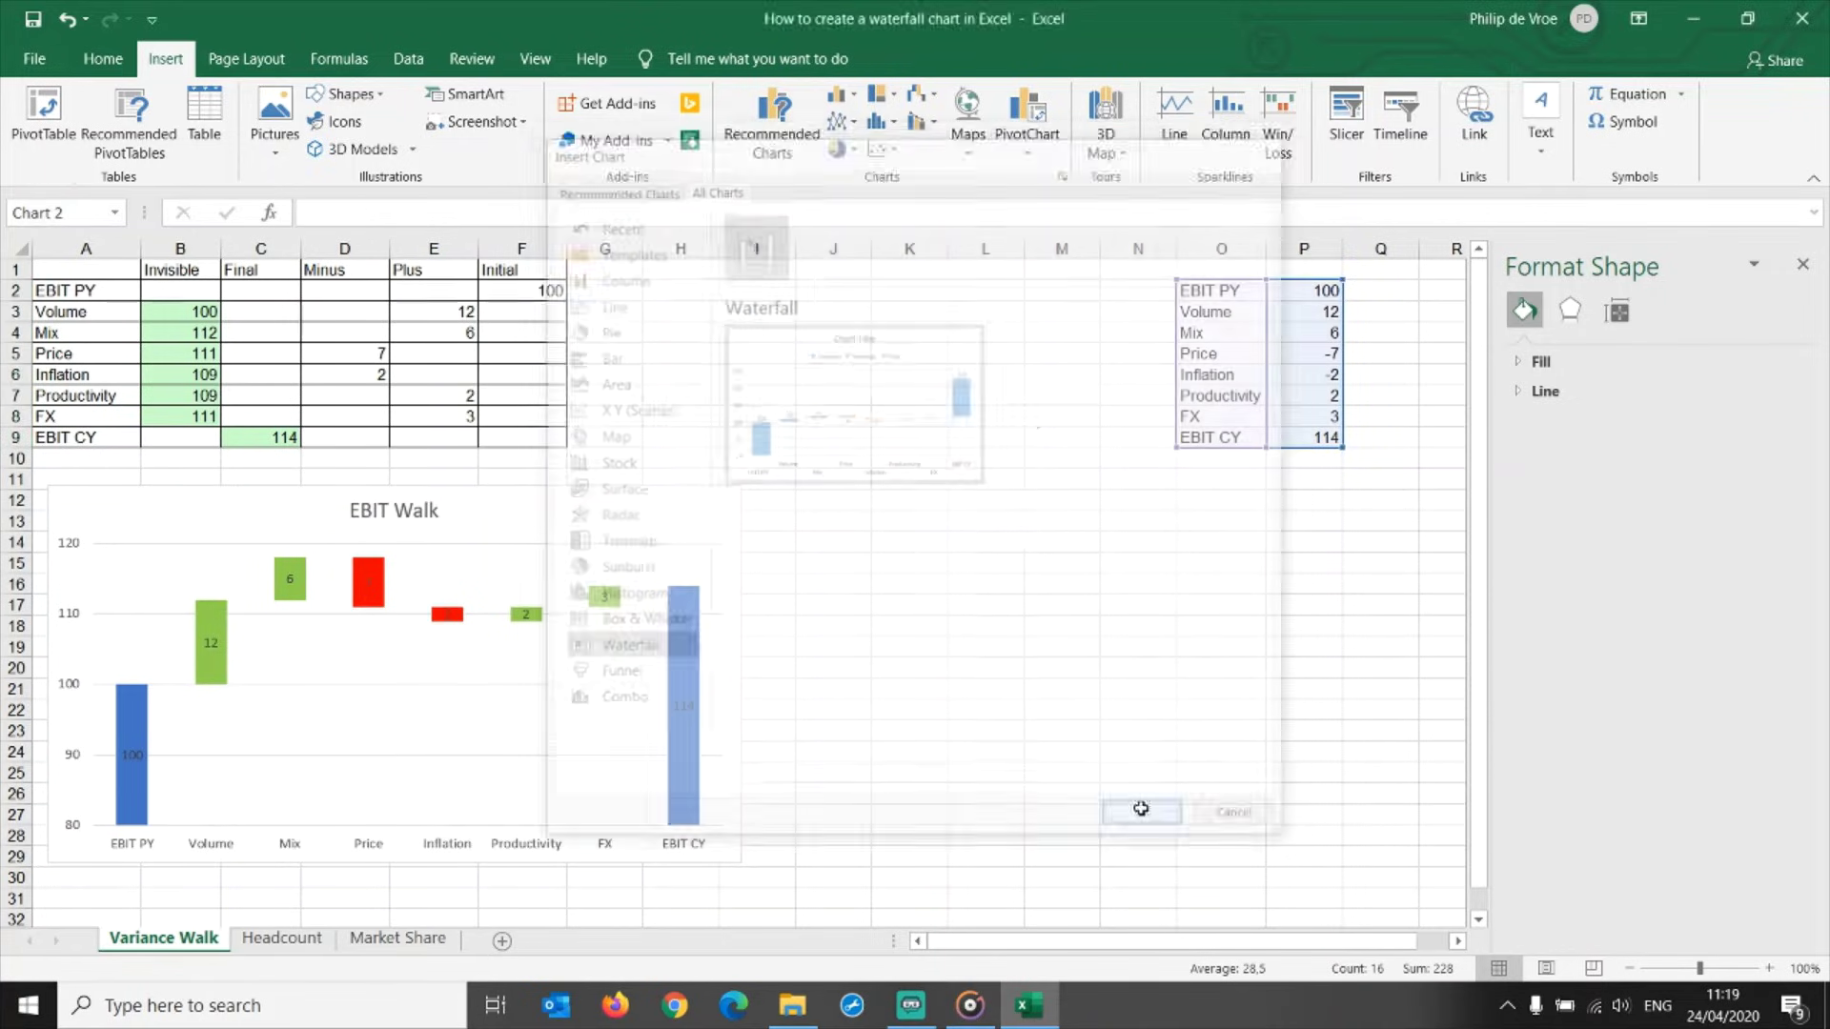
pyautogui.moveTo(944, 477); pyautogui.dragTo(1198, 553)
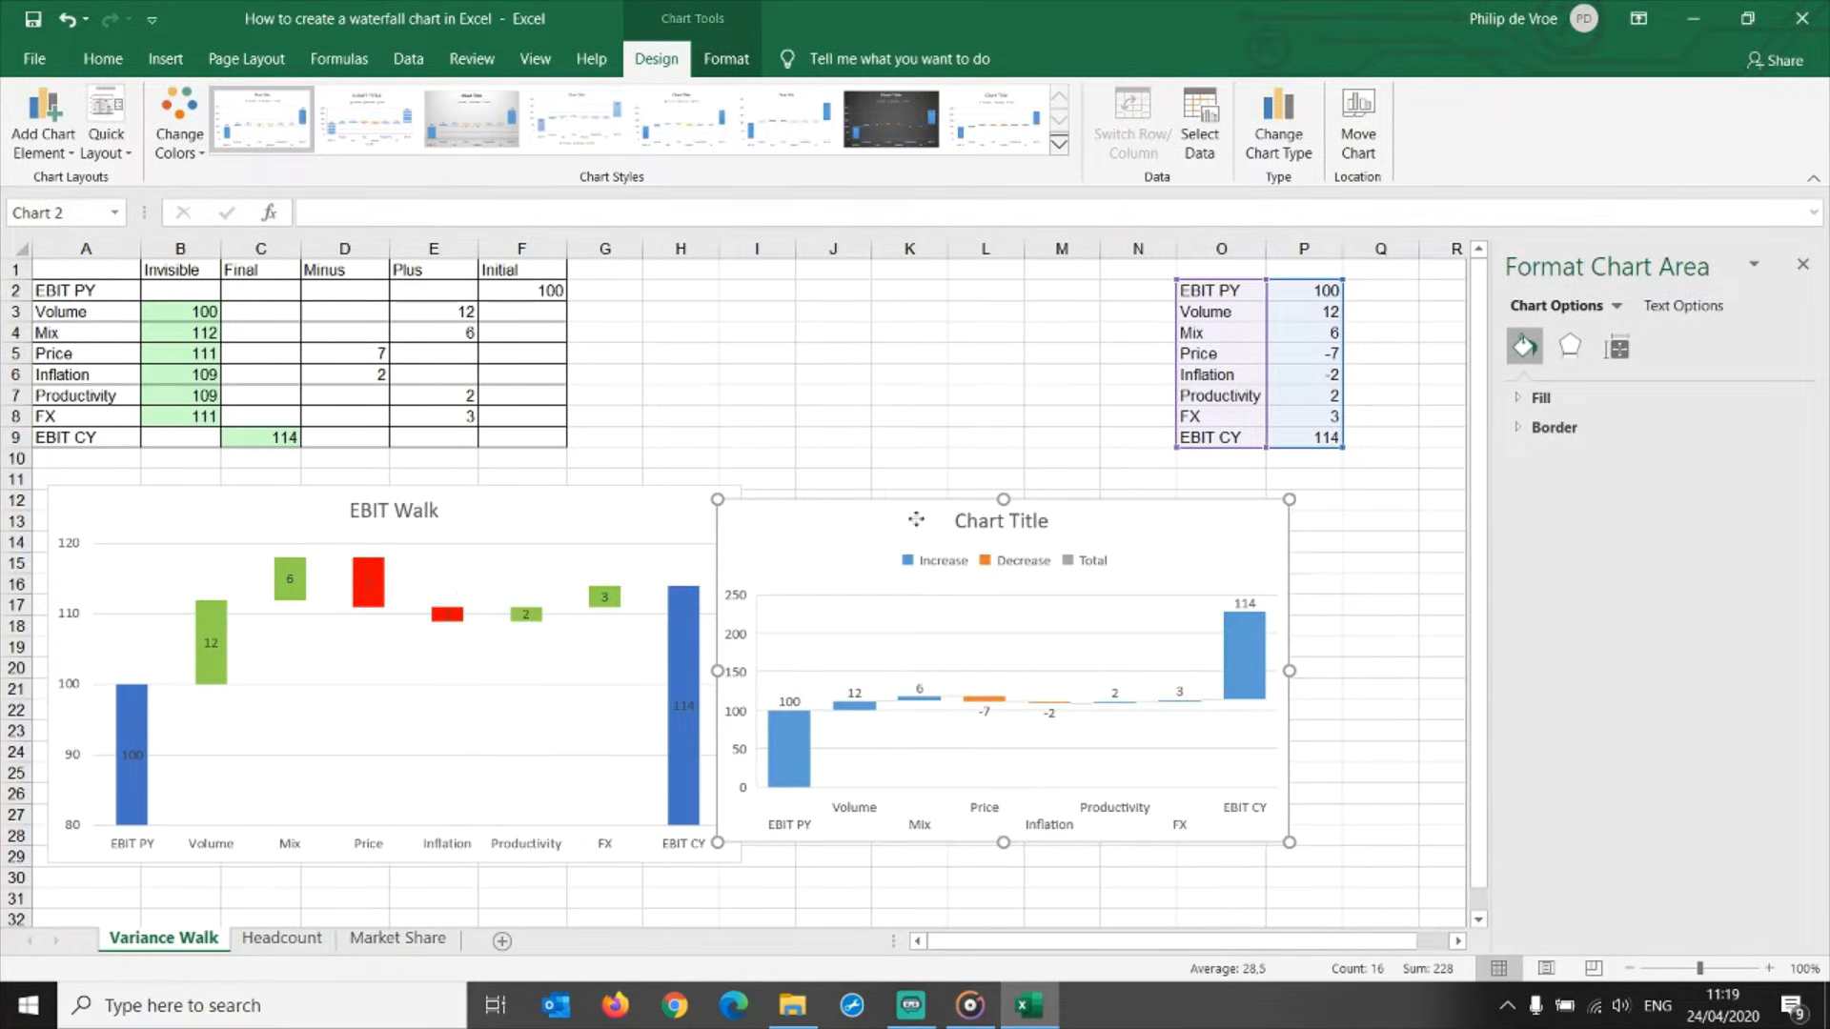
pyautogui.moveTo(961, 531); pyautogui.dragTo(1012, 525)
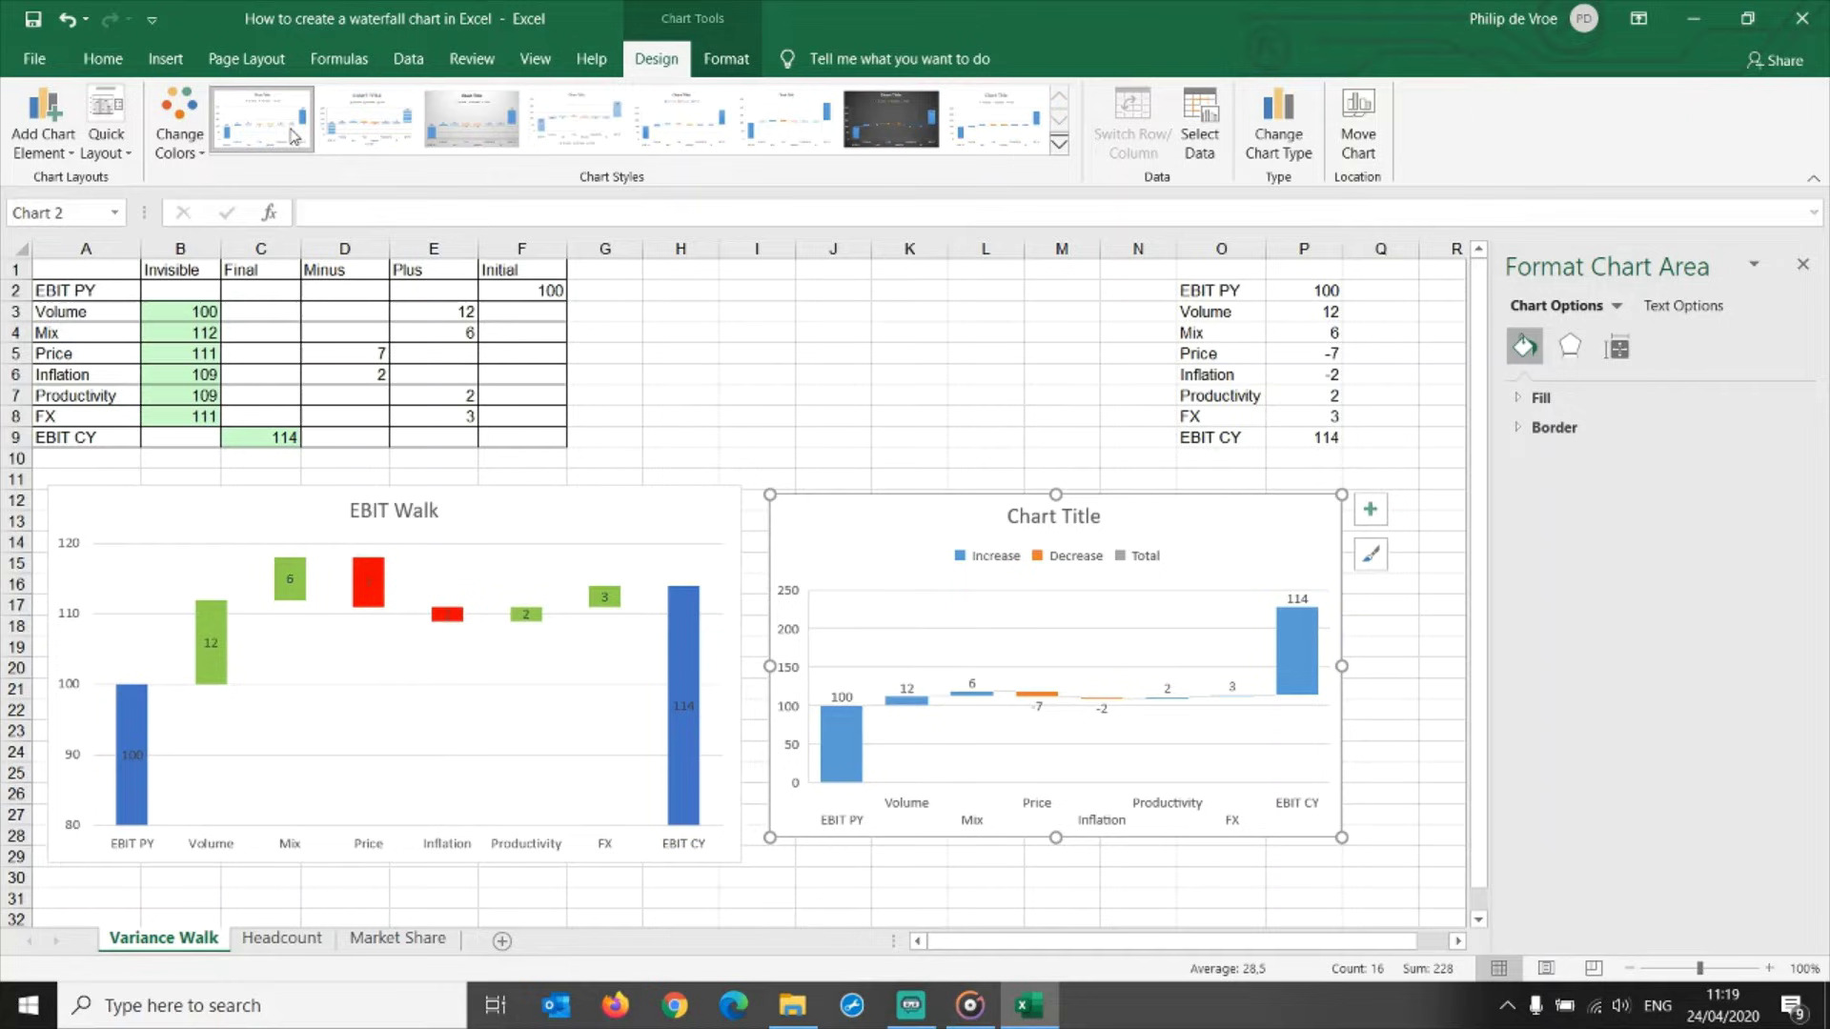
# Widen the waterfall chart to the right and make it taller so category labels fit on one line.
pyautogui.click(703, 368)
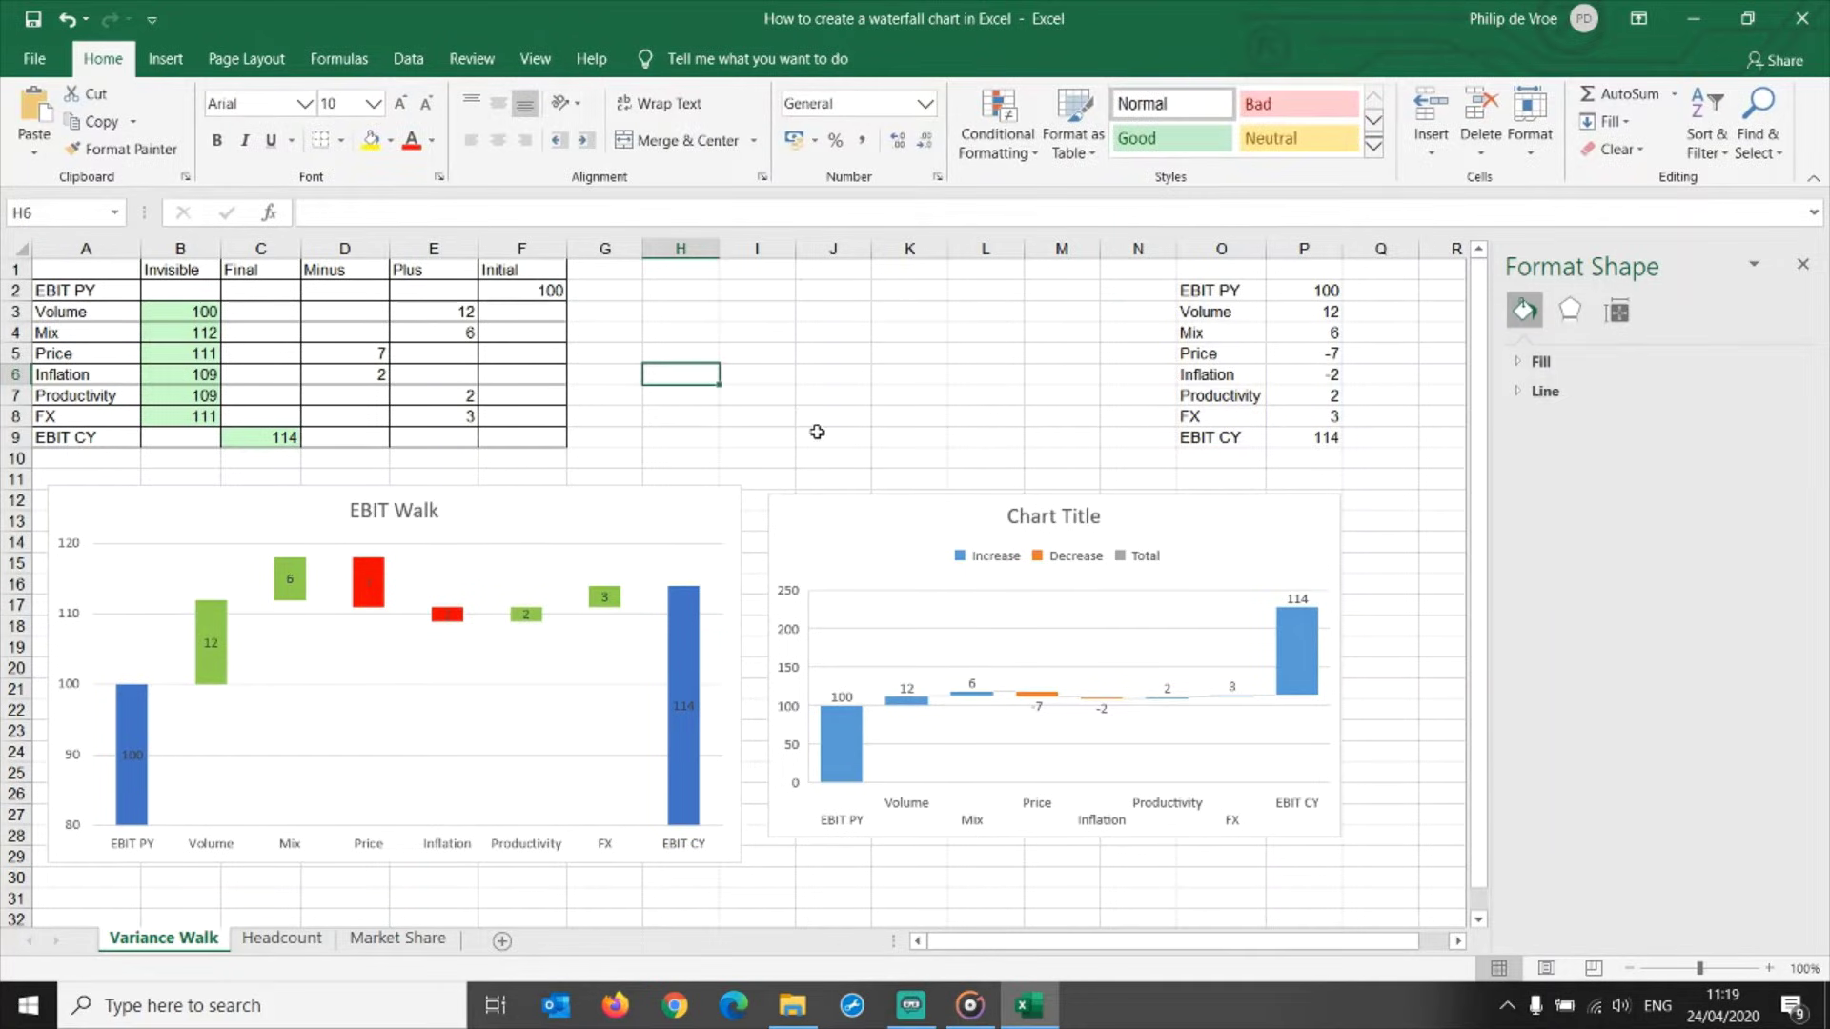
pyautogui.click(1346, 656)
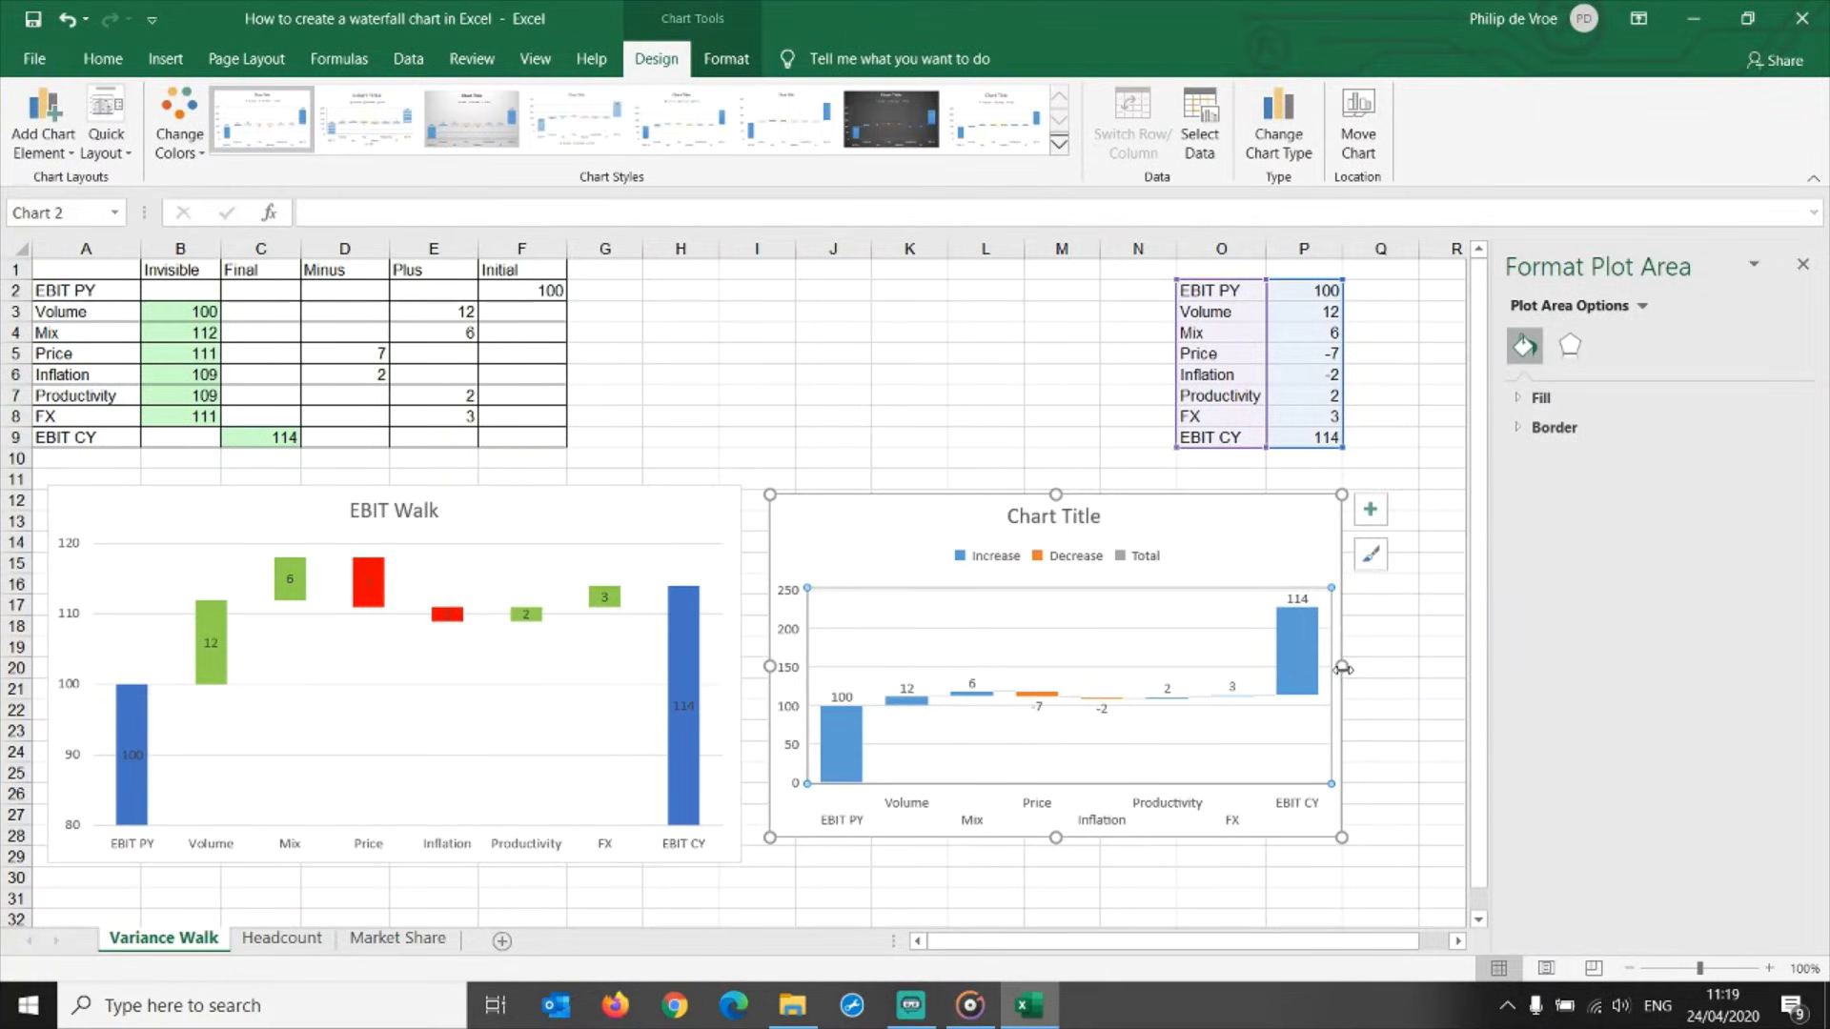
pyautogui.moveTo(1342, 669); pyautogui.dragTo(1427, 666)
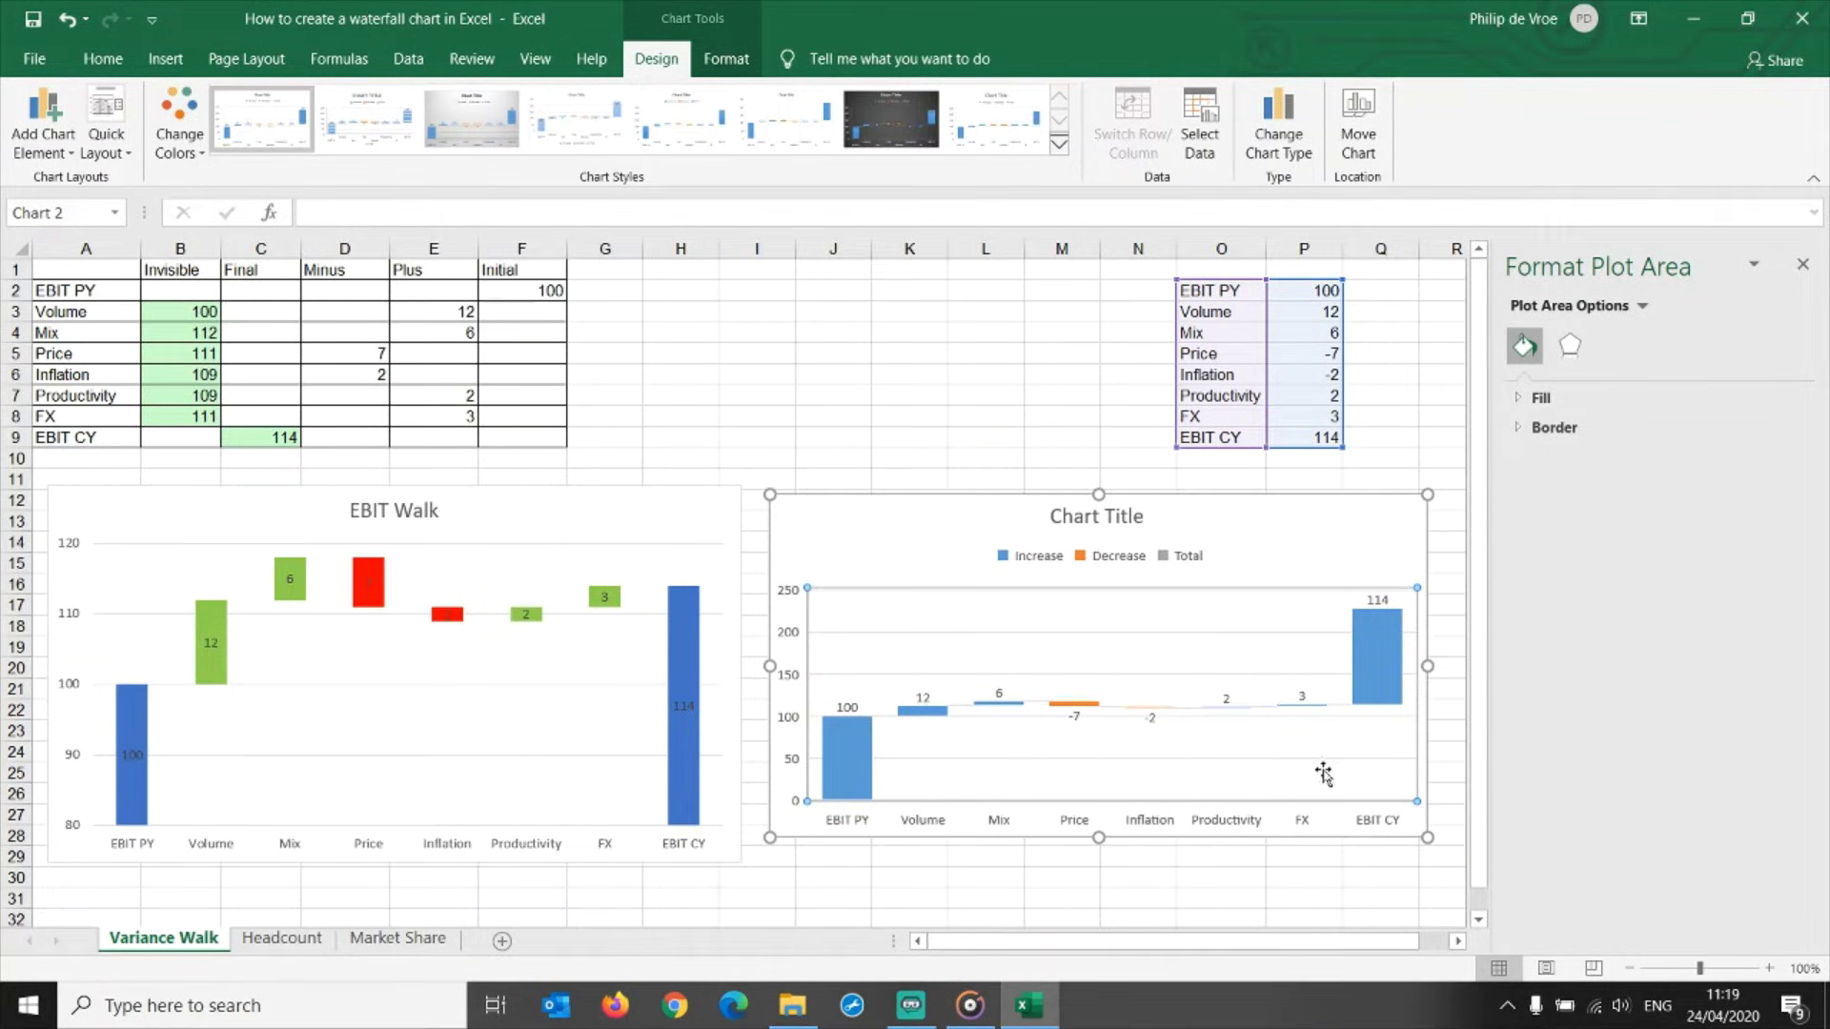
pyautogui.click(1039, 563)
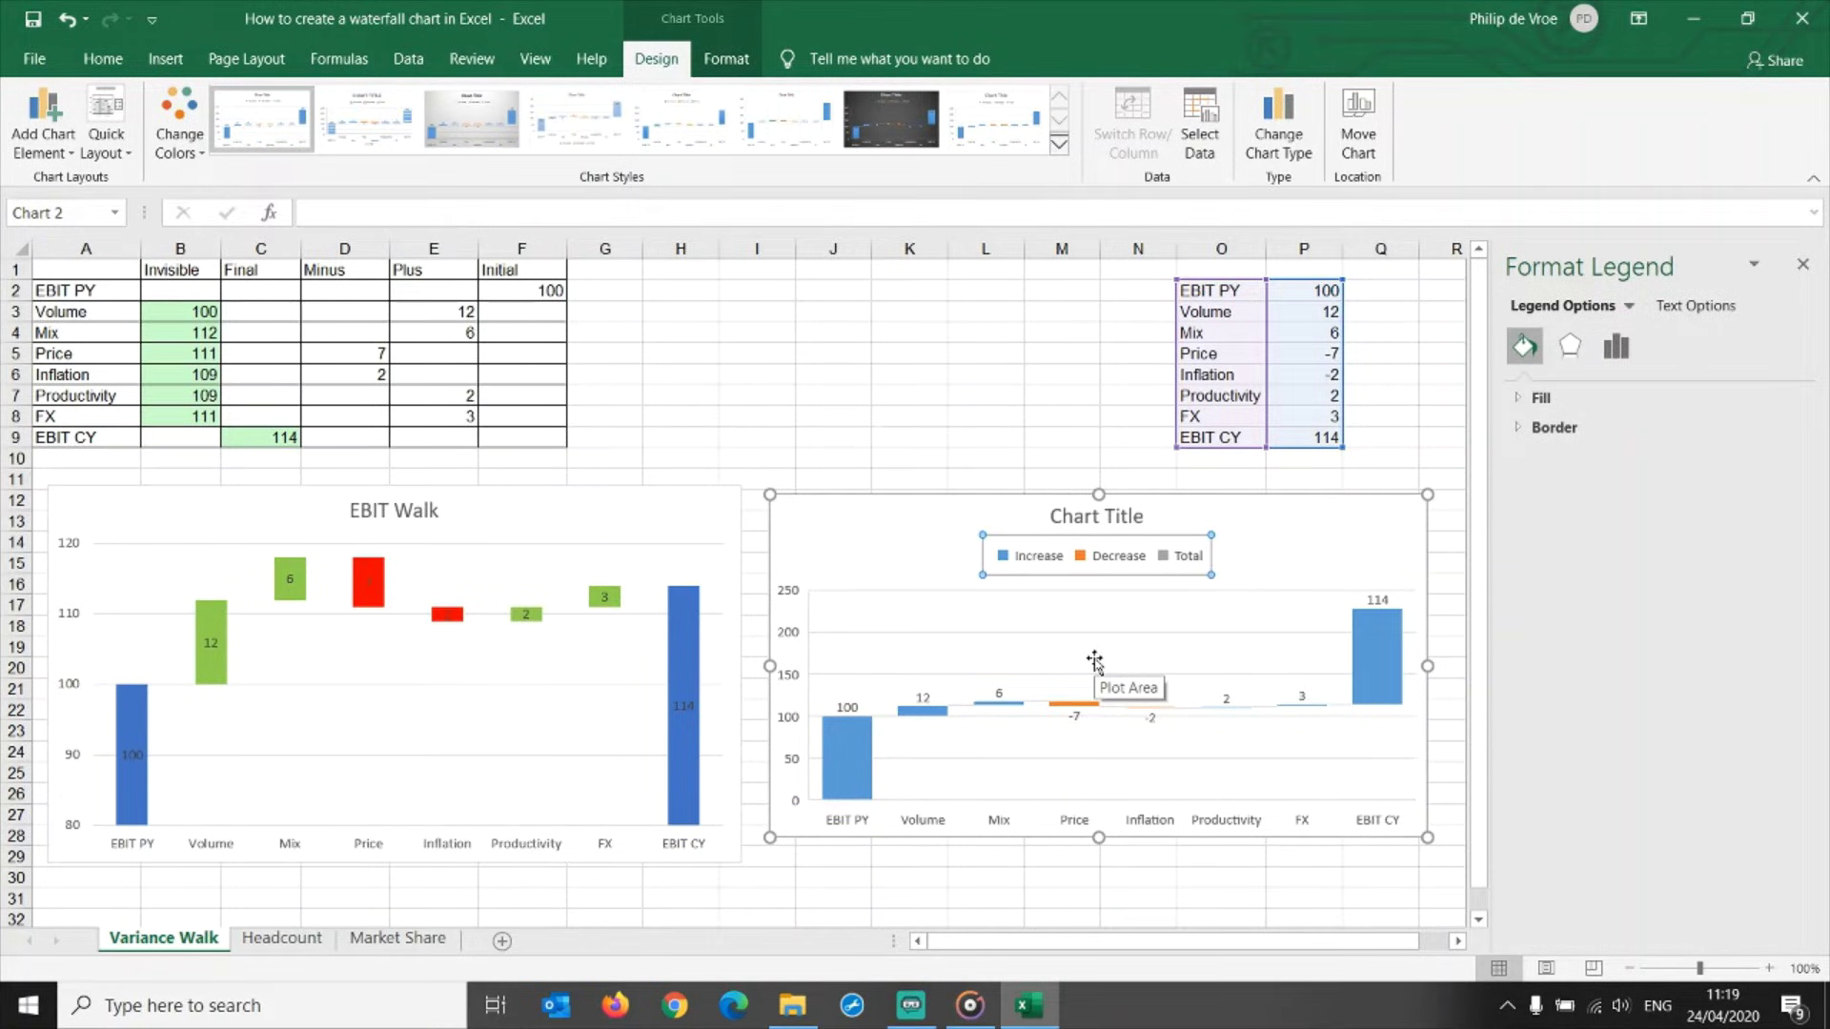
pyautogui.moveTo(1099, 838); pyautogui.dragTo(1101, 856)
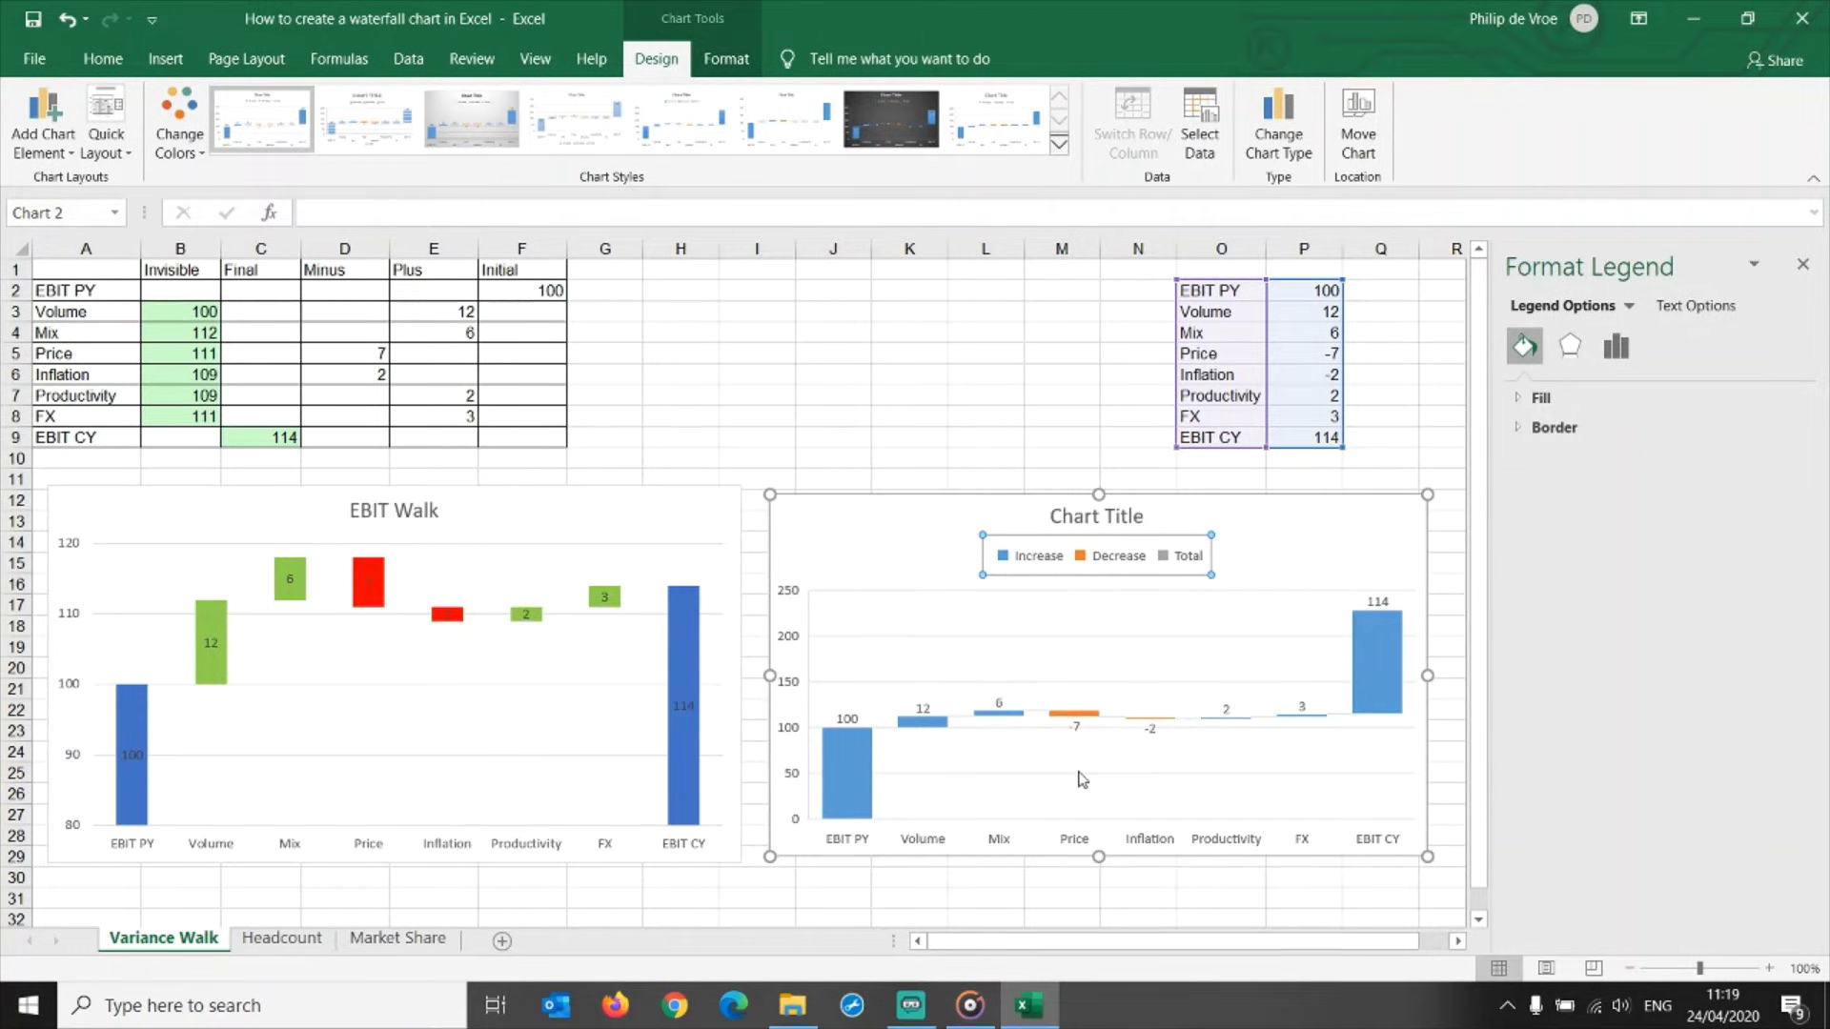
# Set the EBIT PY and EBIT CY bars as totals, rising from zero on a 0–140 axis.
pyautogui.click(859, 777)
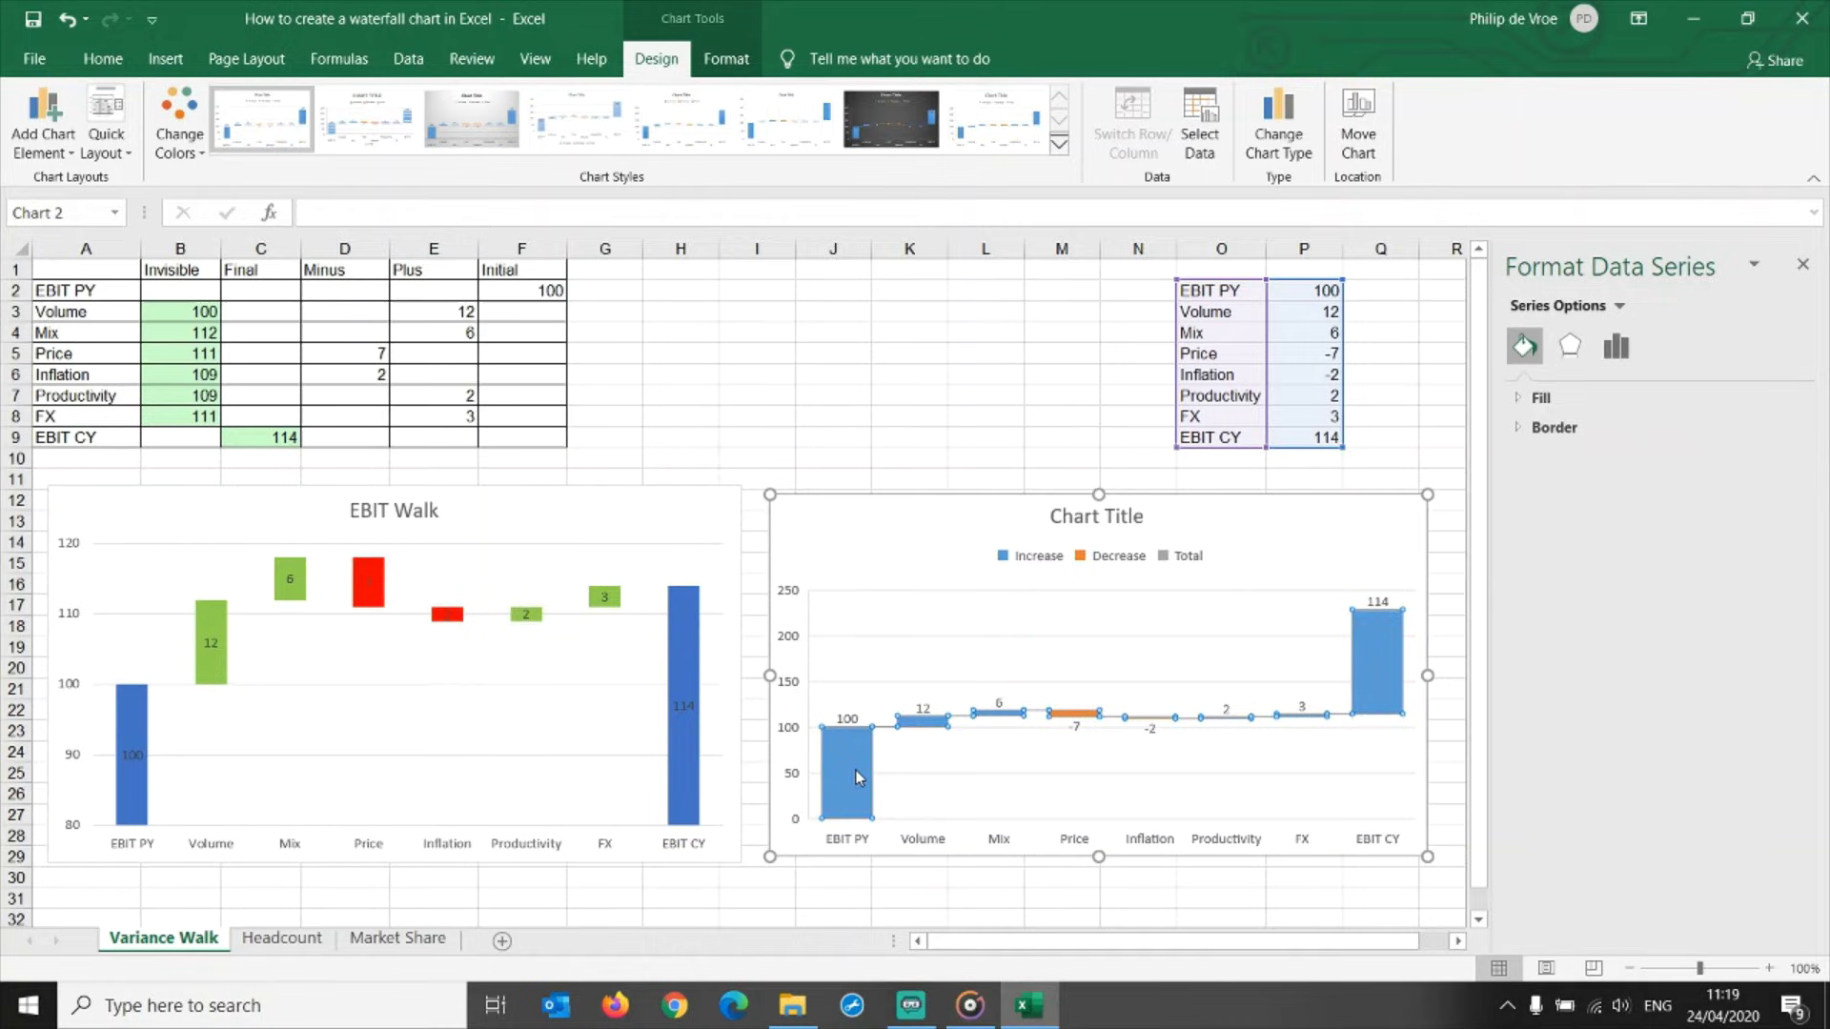
pyautogui.click(858, 777)
pyautogui.rightClick(858, 777)
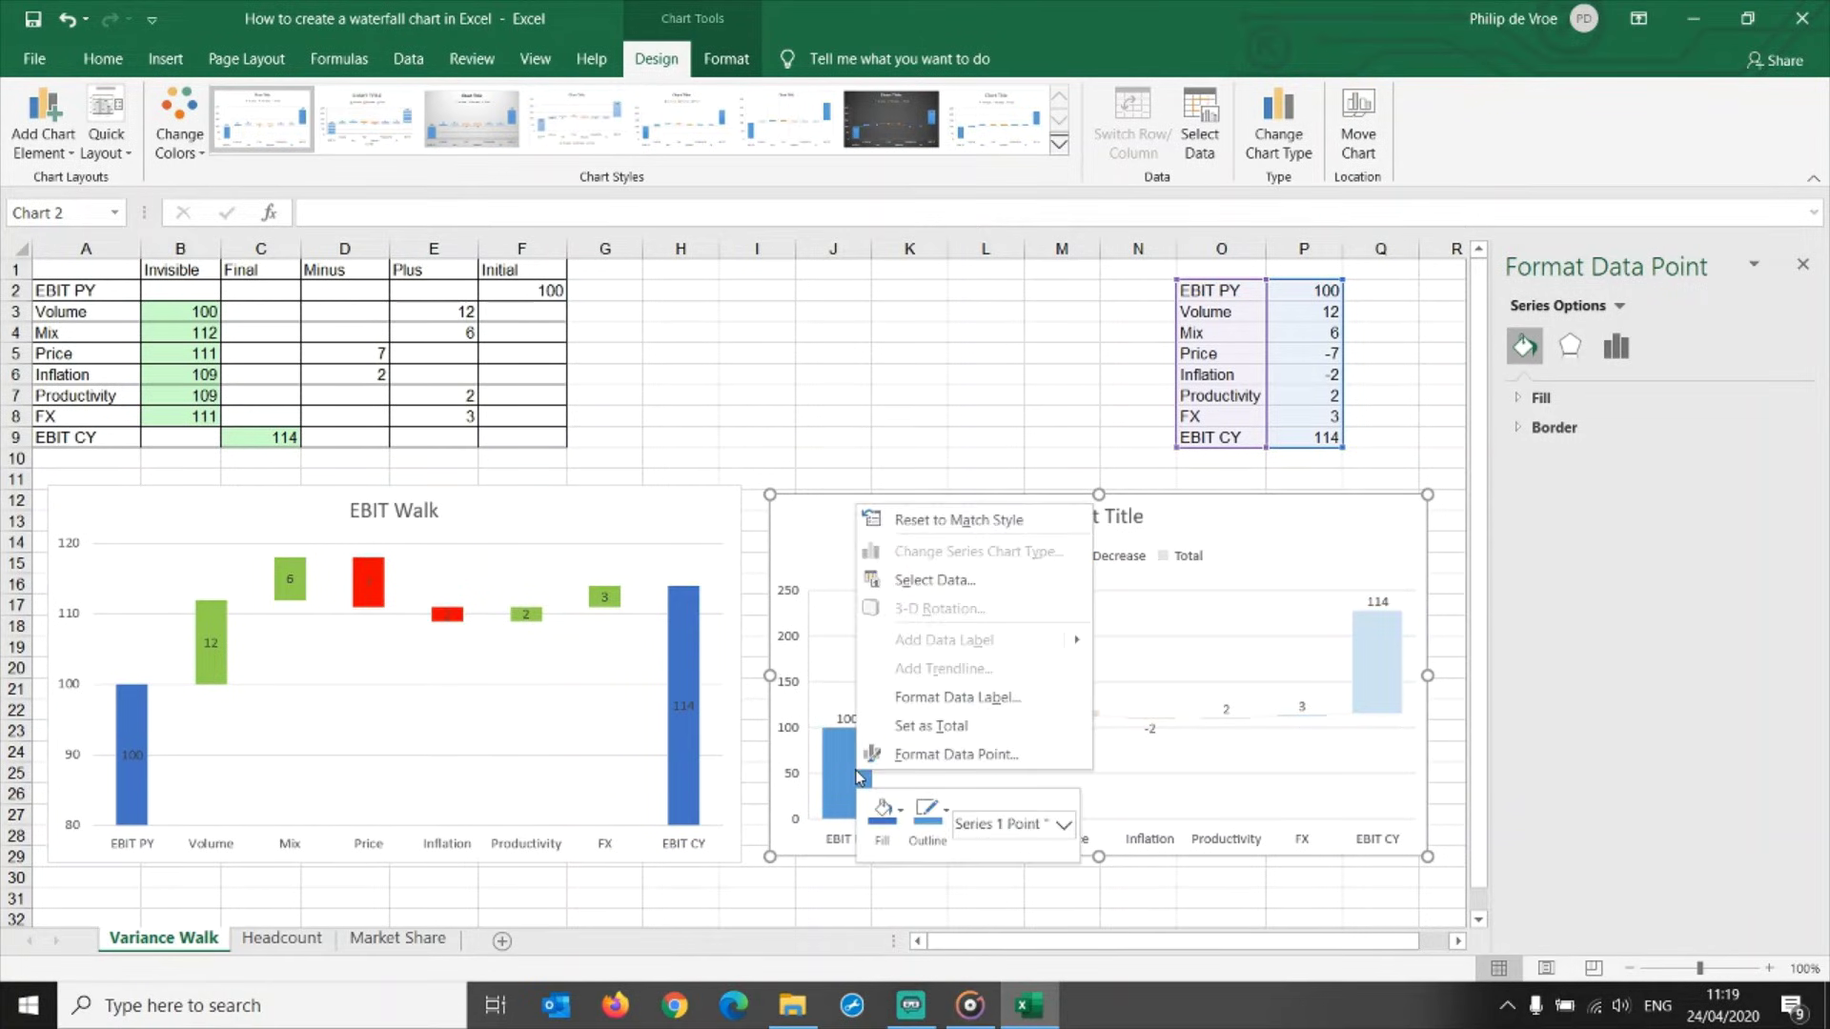
pyautogui.click(916, 727)
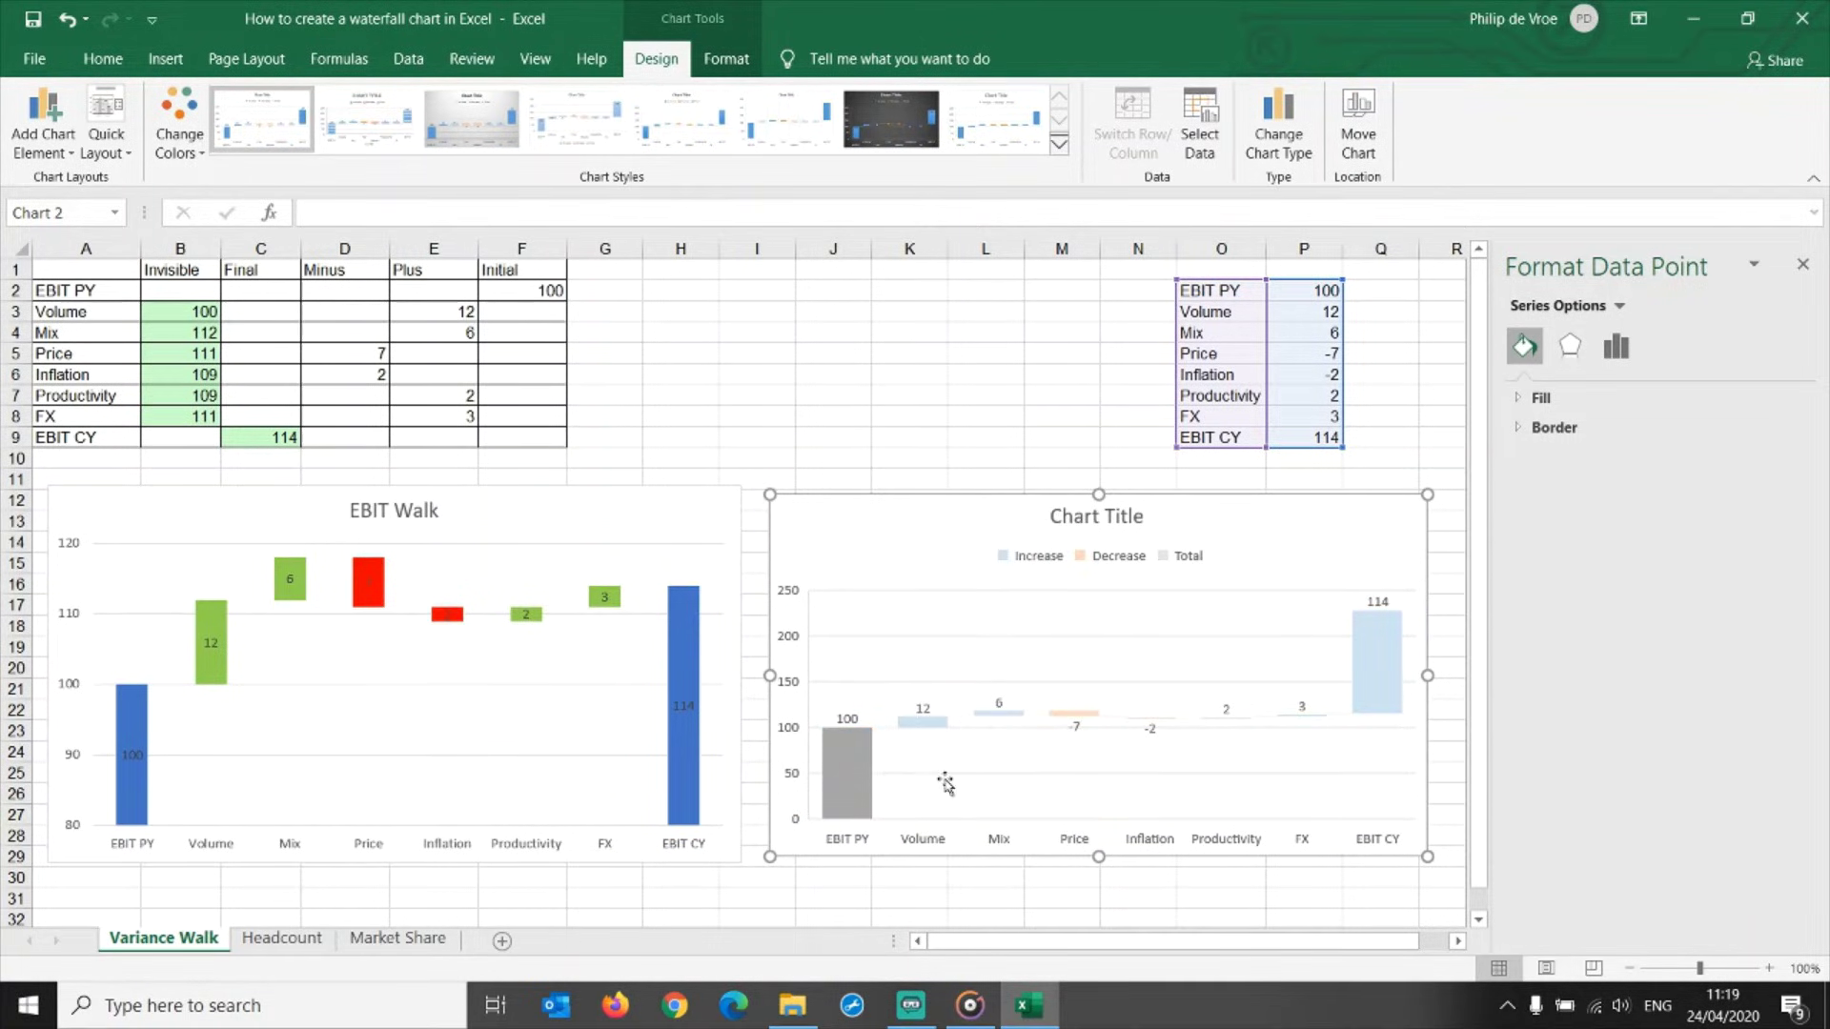
pyautogui.click(1388, 679)
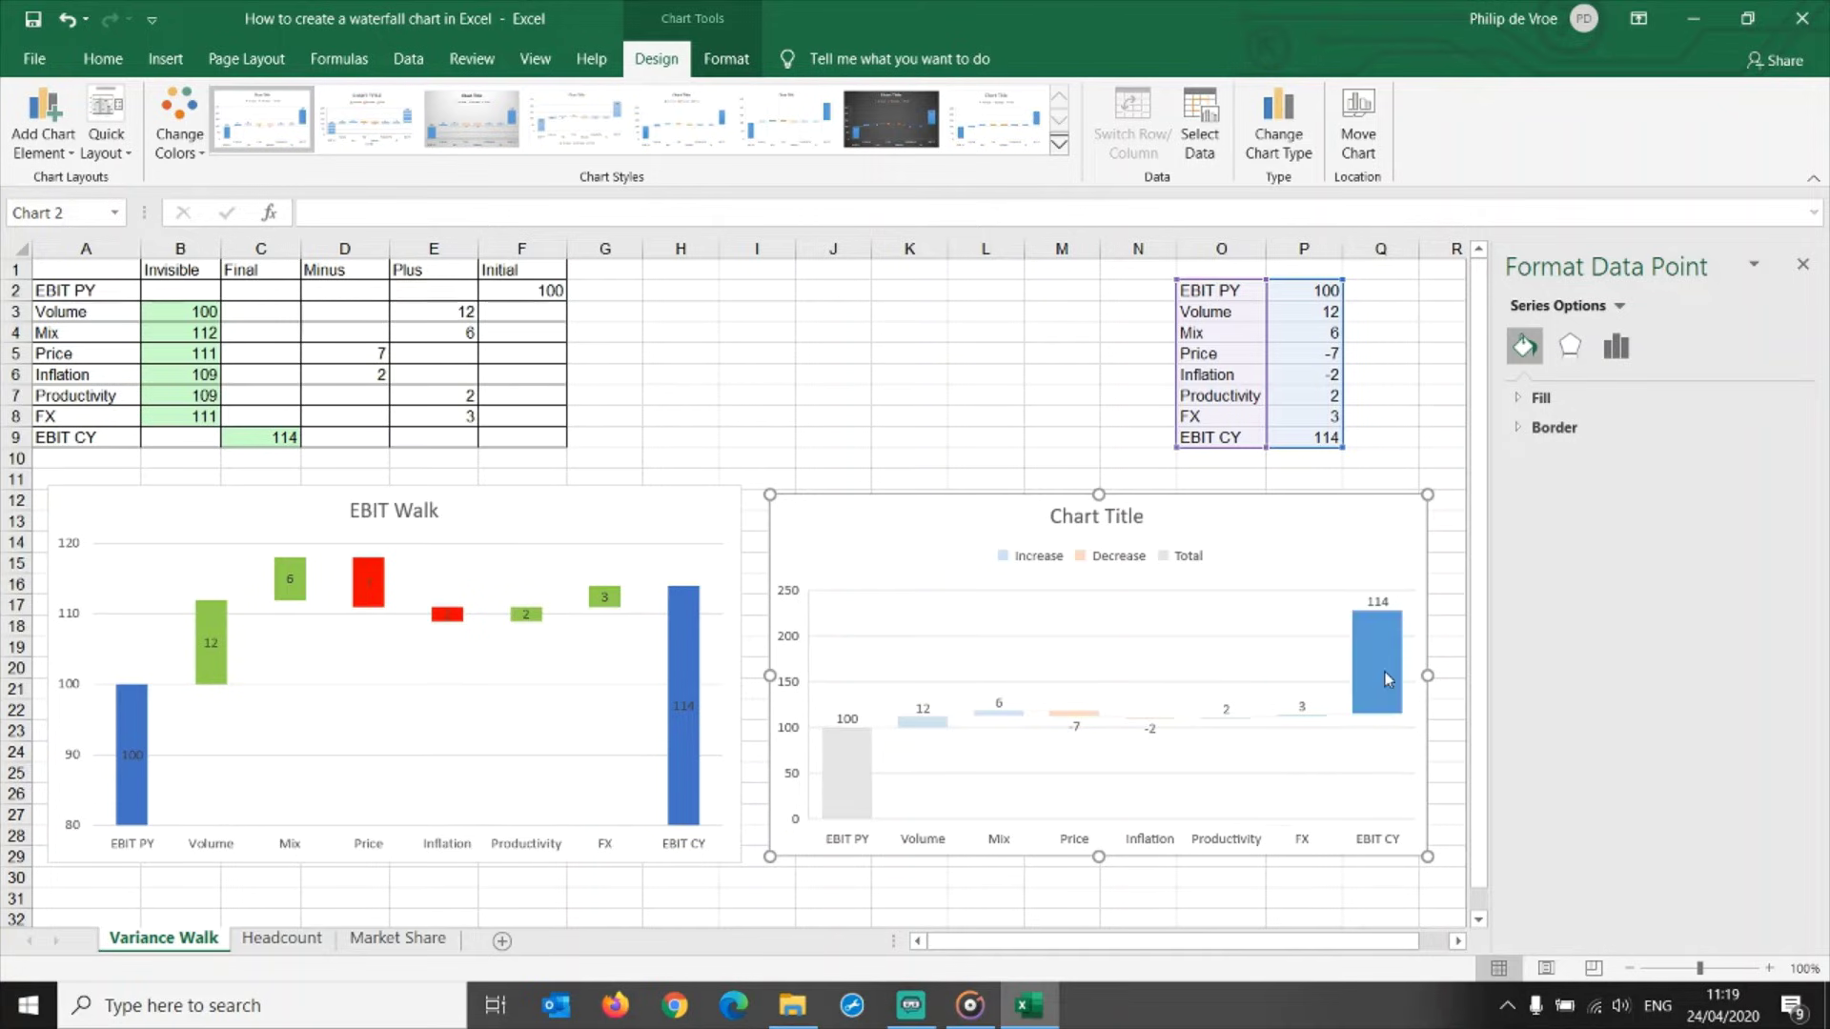
pyautogui.rightClick(1388, 679)
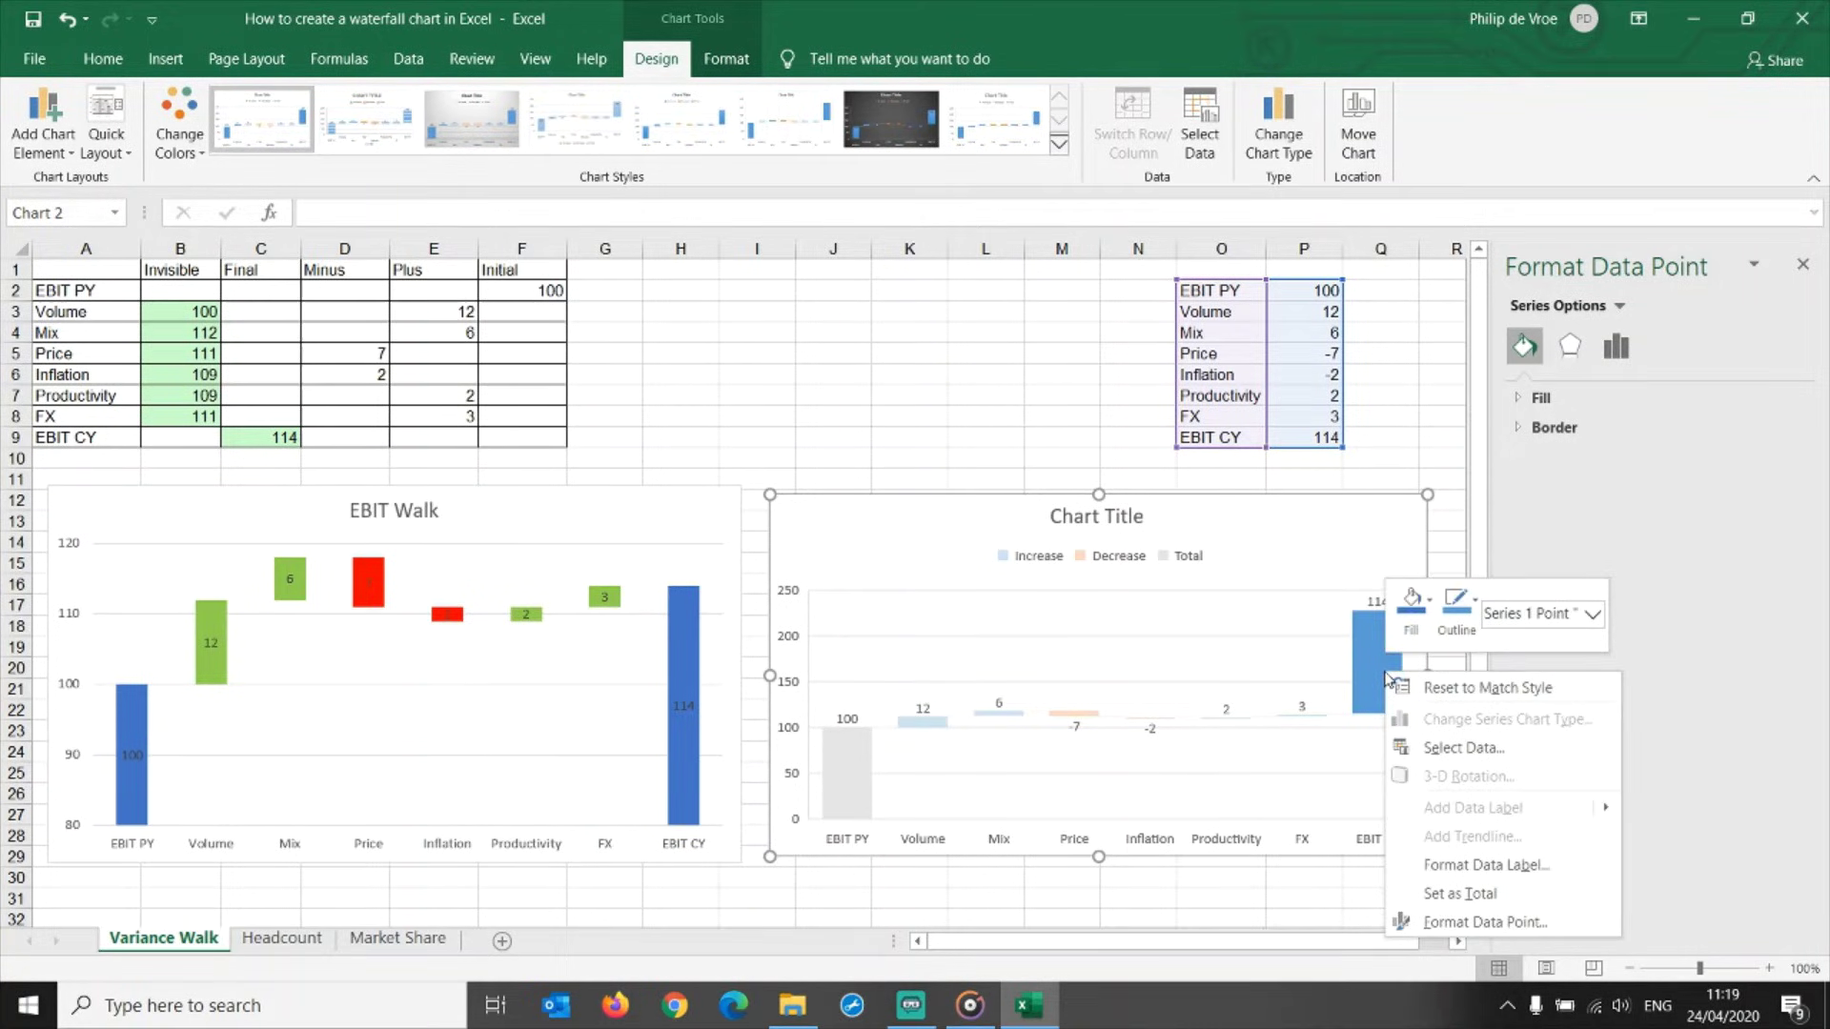
pyautogui.click(1427, 897)
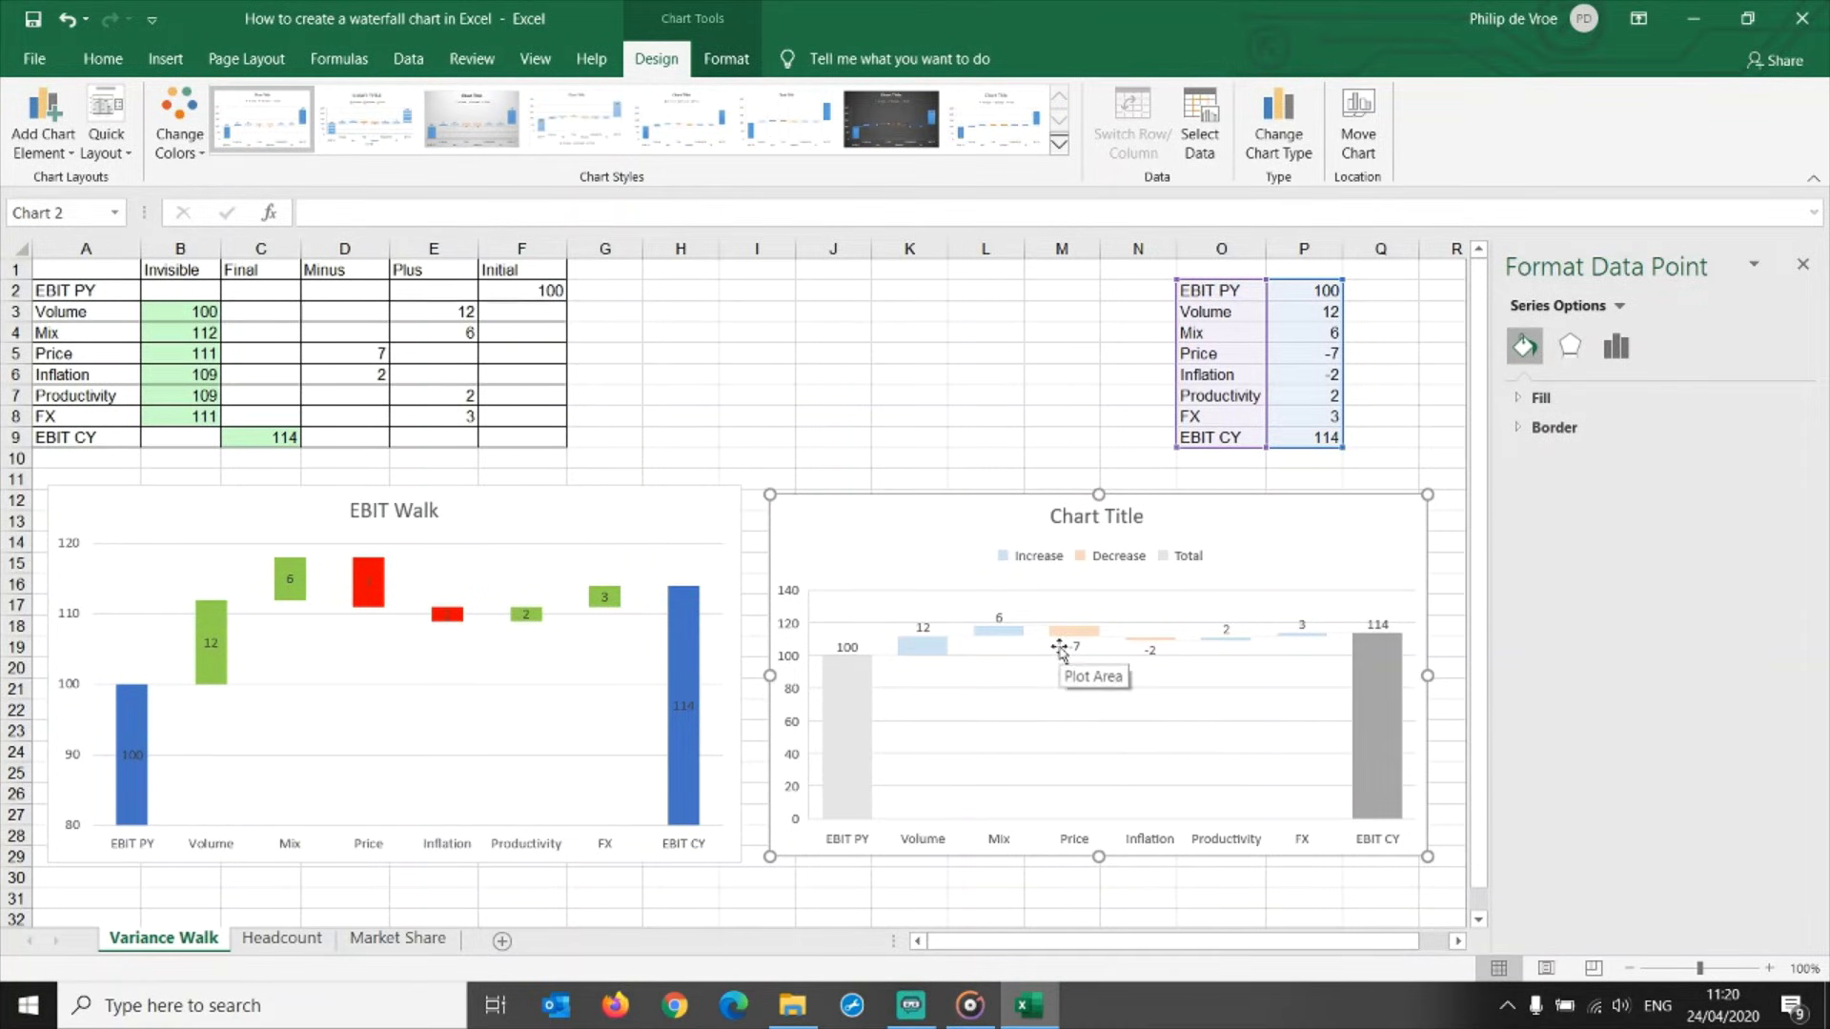
pyautogui.click(955, 524)
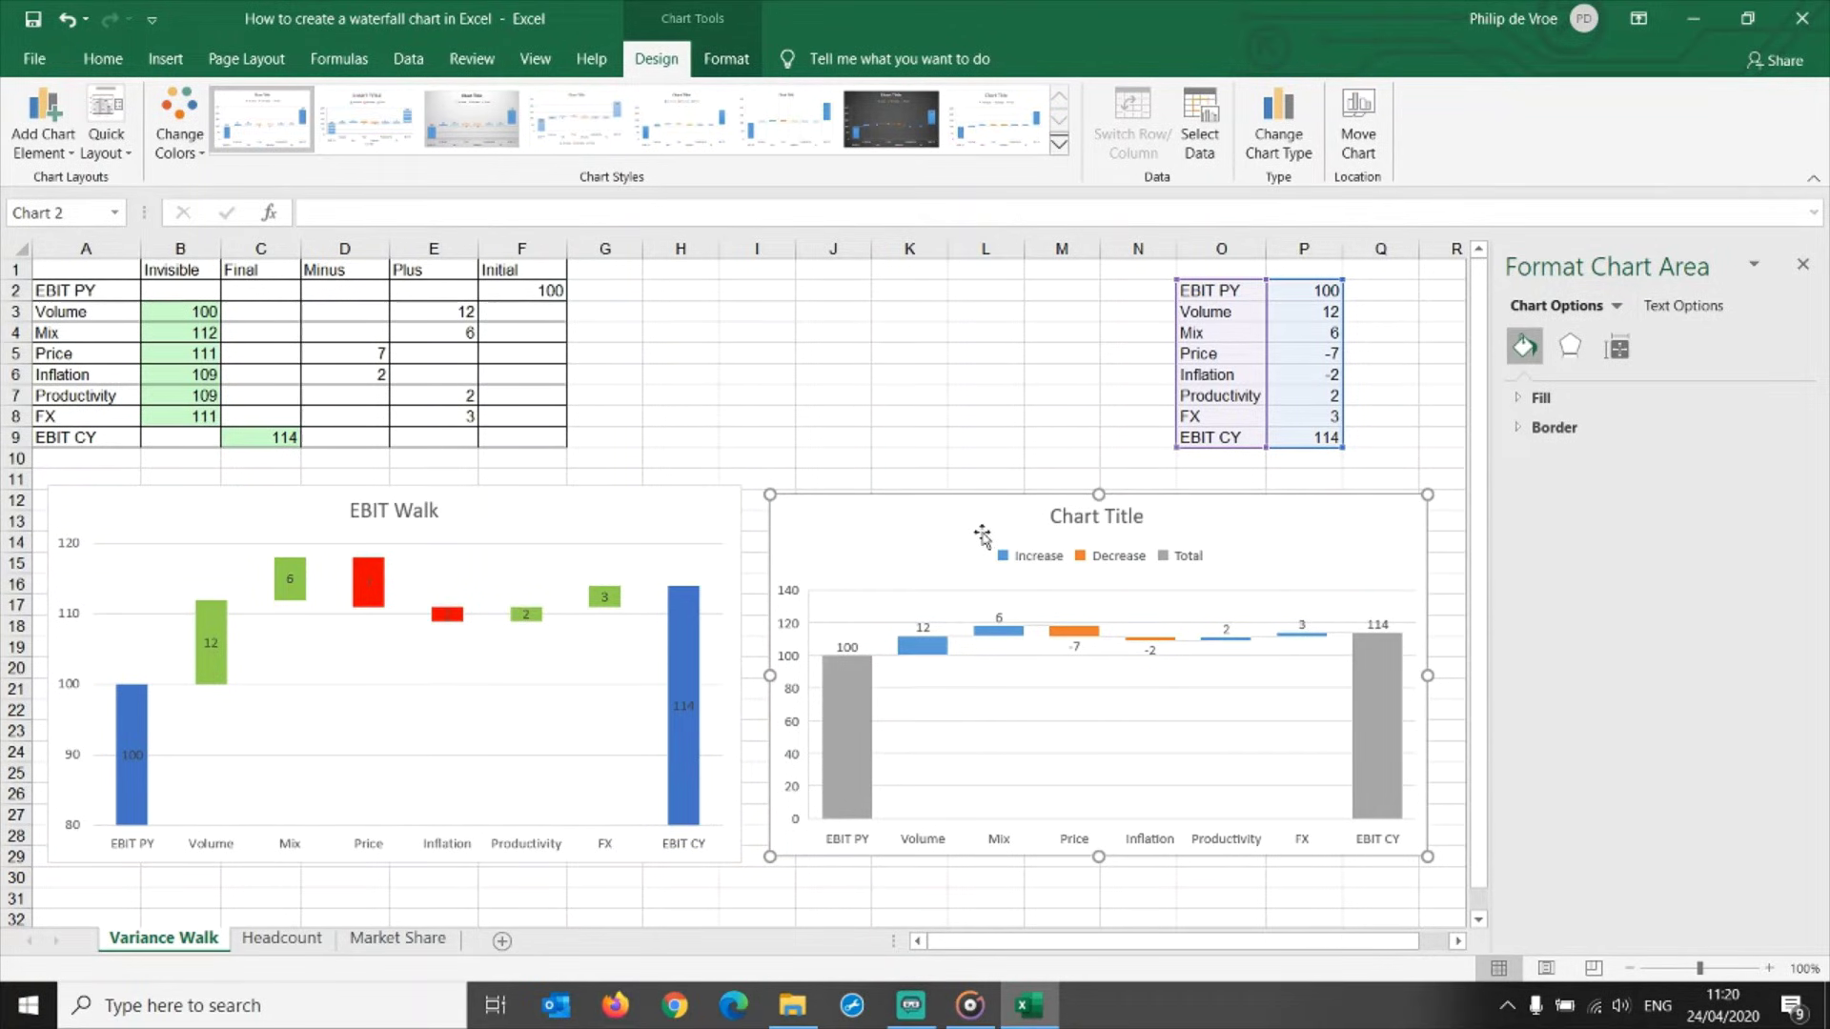
# Colour the waterfall chart's Increase bars green.
pyautogui.click(1026, 562)
pyautogui.click(1037, 559)
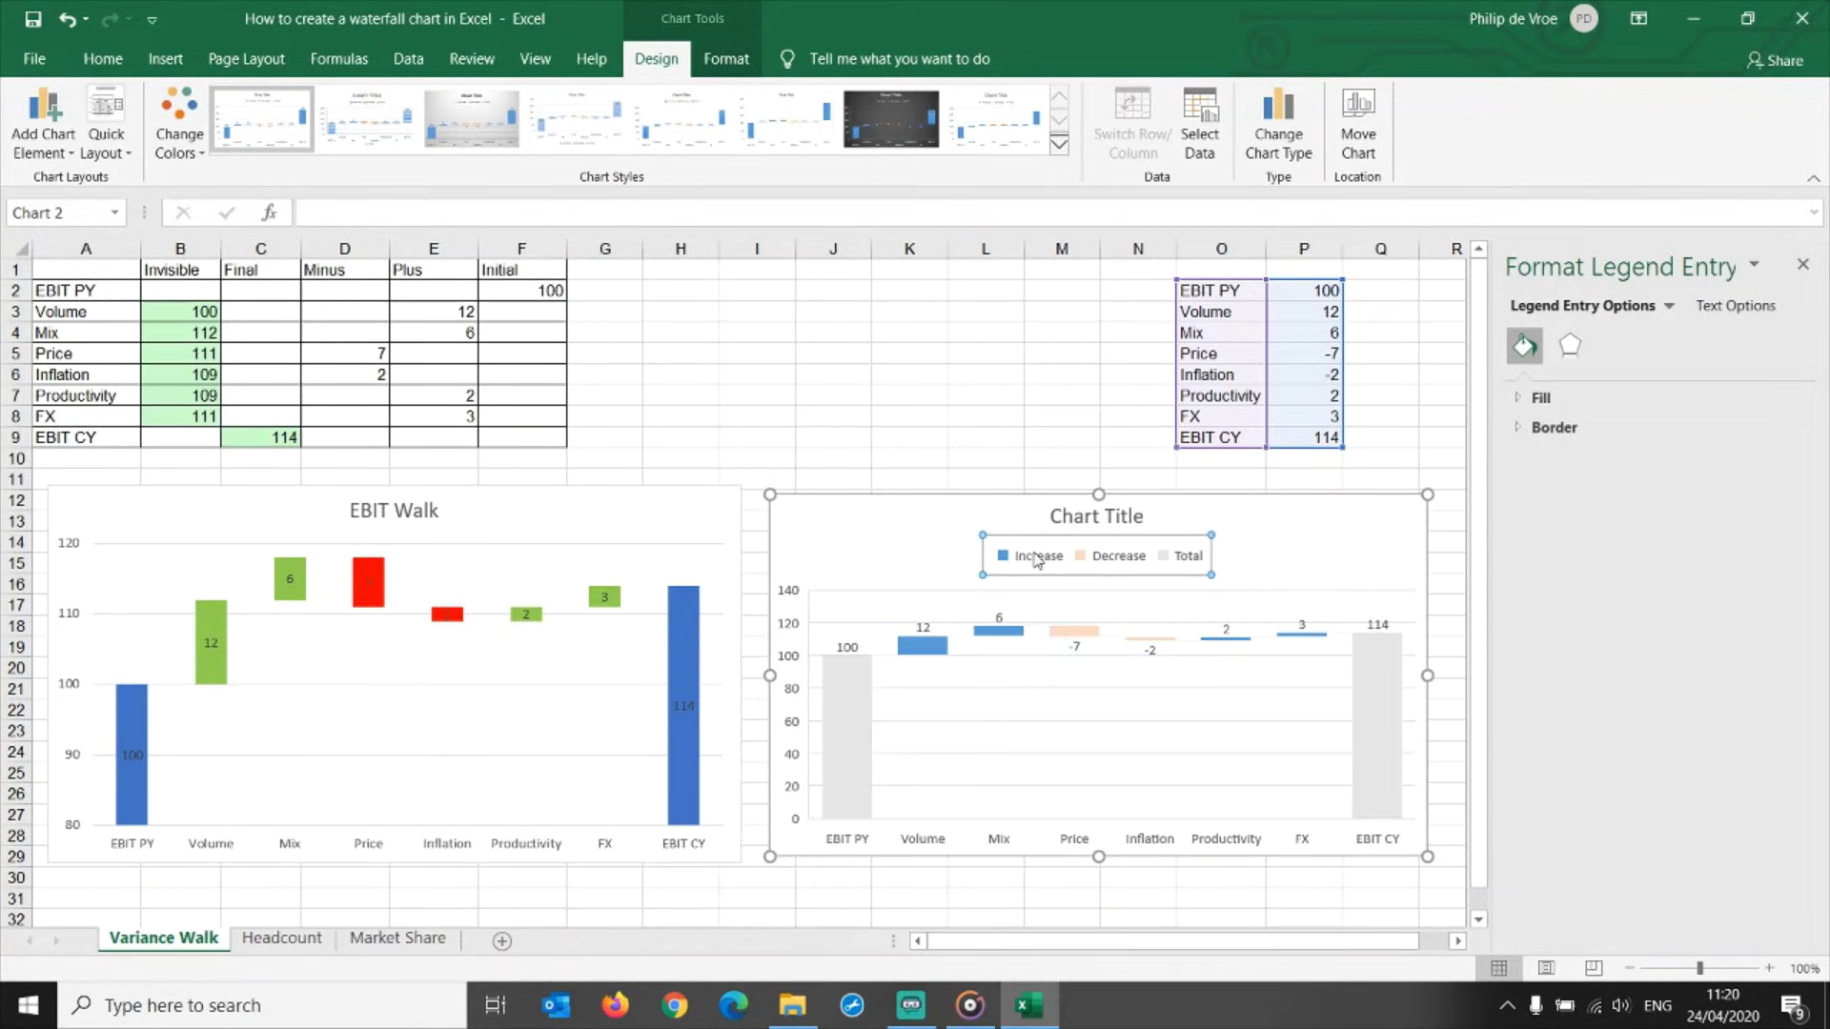
pyautogui.rightClick(1031, 560)
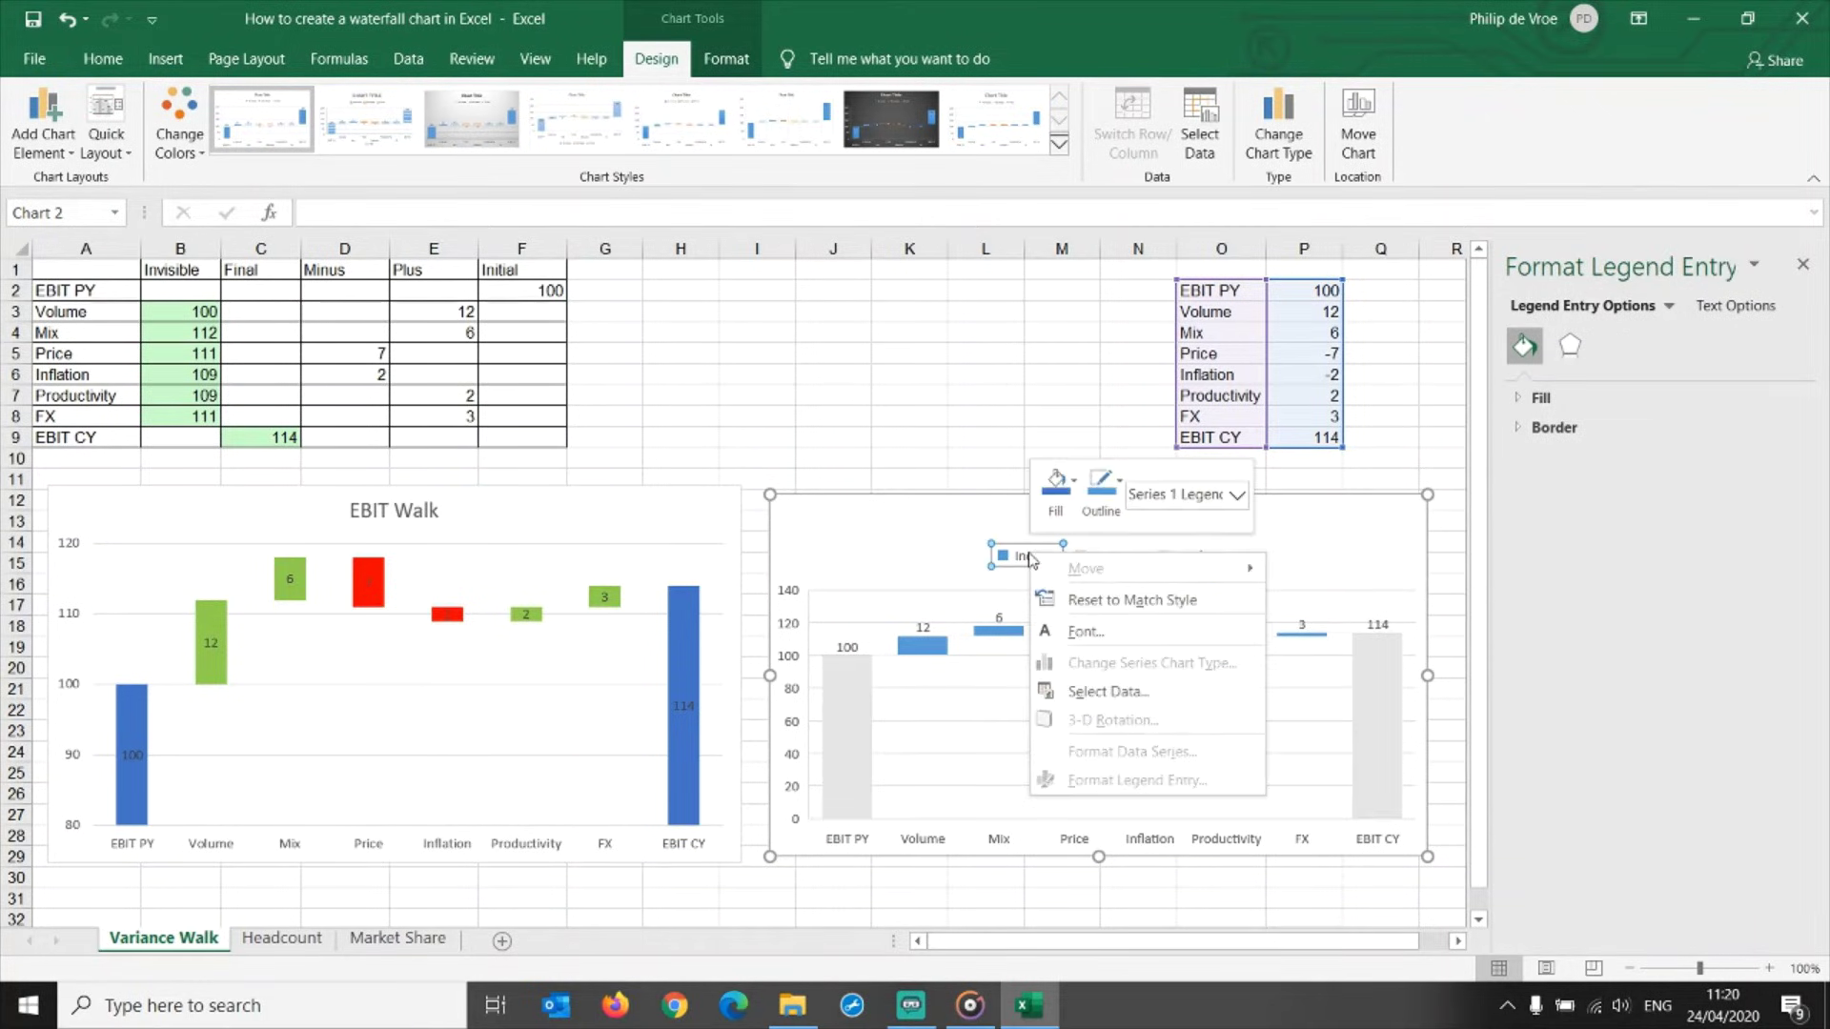
pyautogui.click(1056, 486)
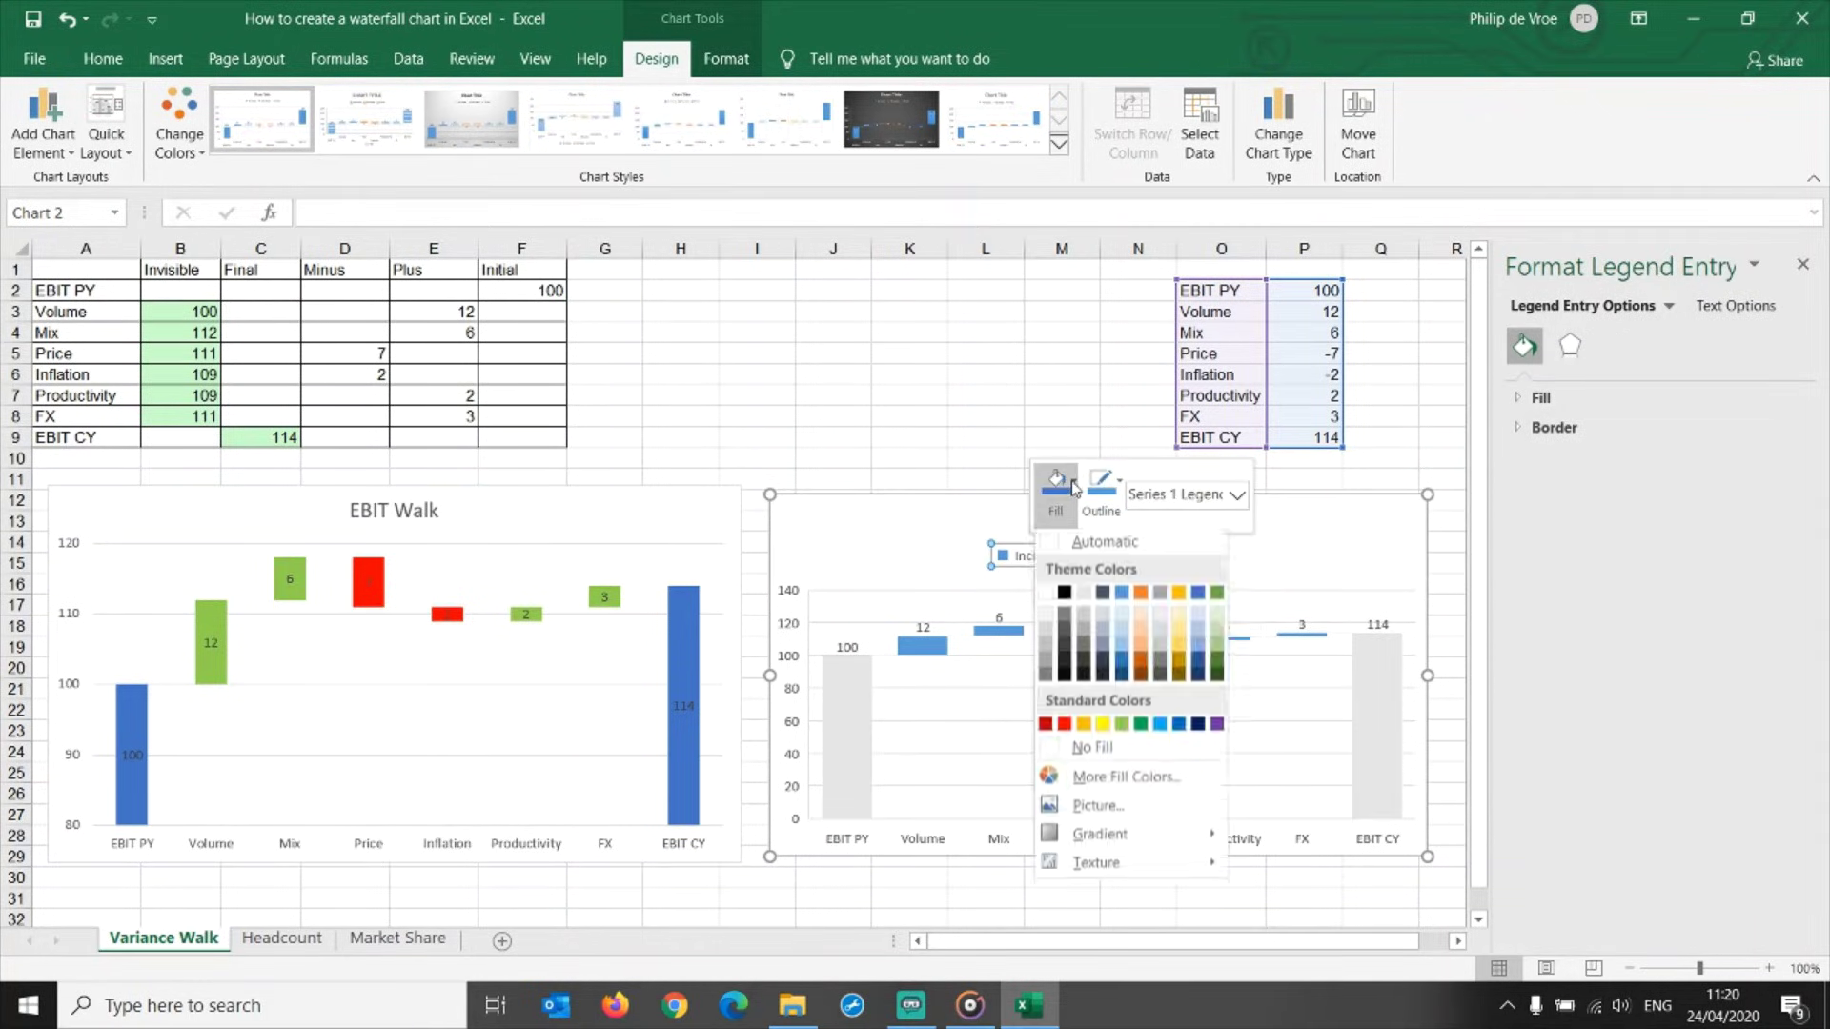
pyautogui.click(1122, 727)
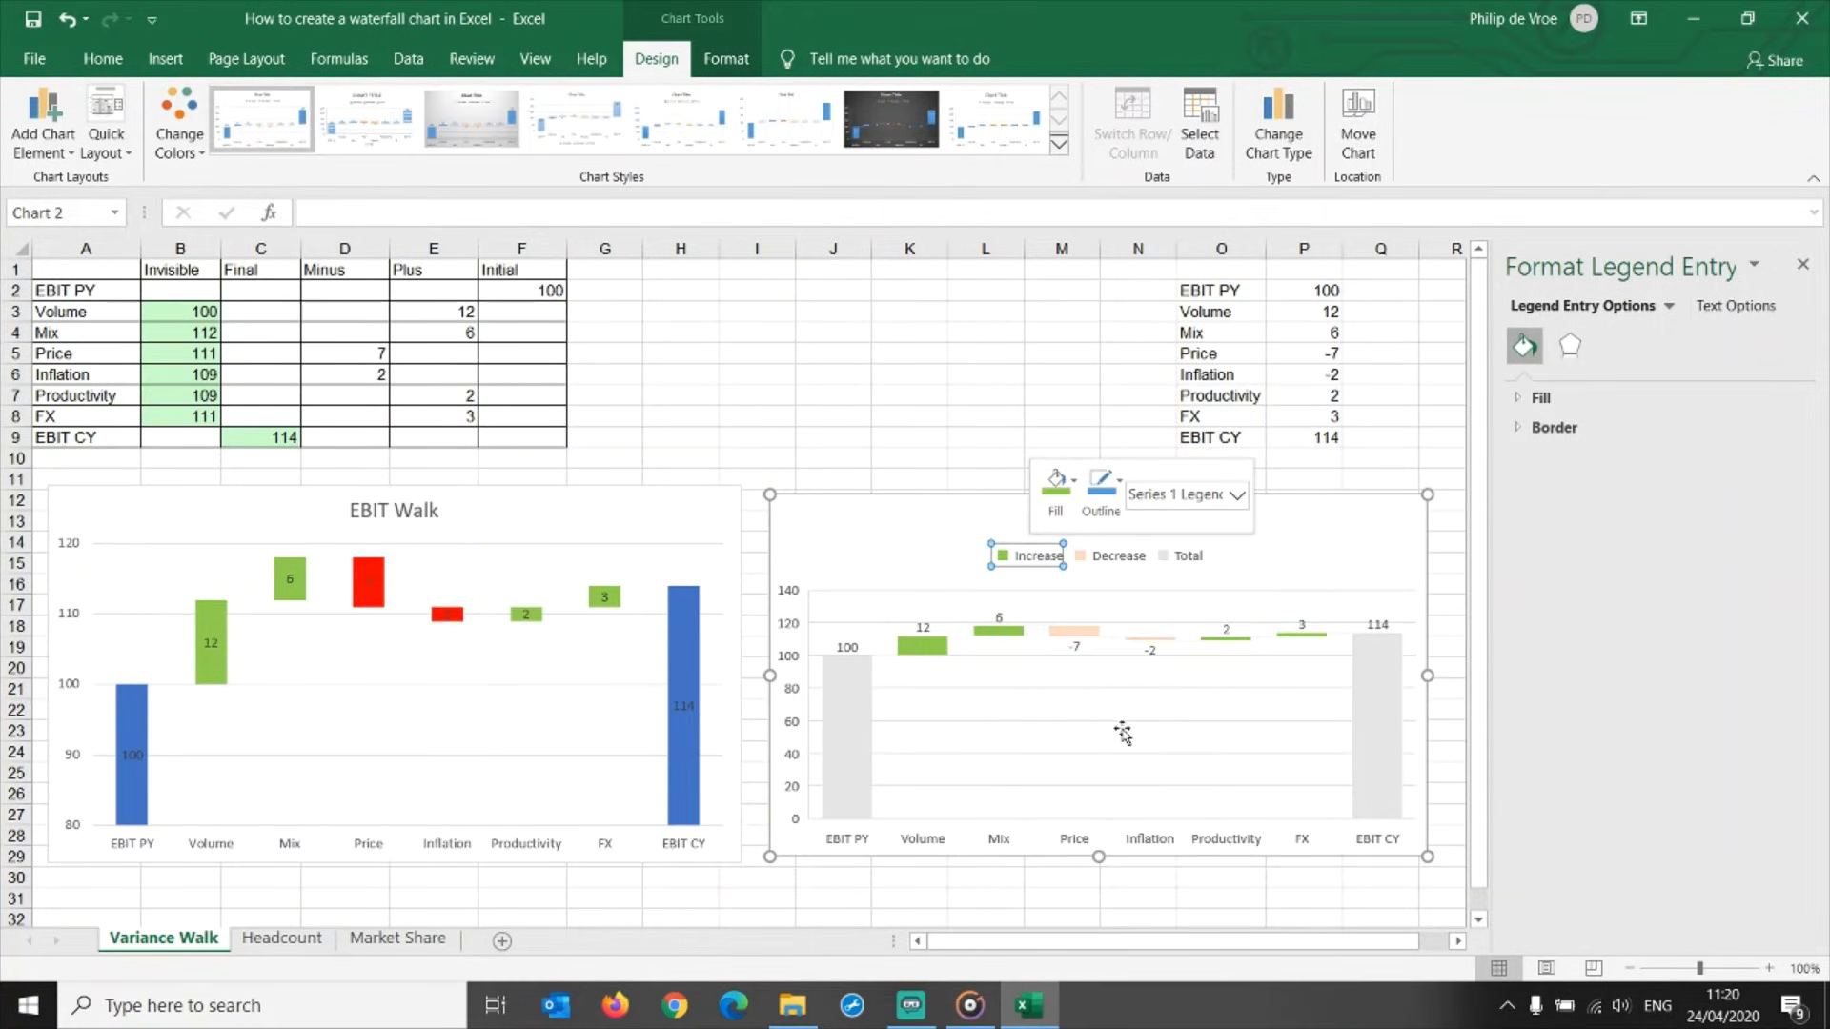
# Colour the Decrease bars red.
pyautogui.click(1103, 558)
pyautogui.rightClick(1103, 558)
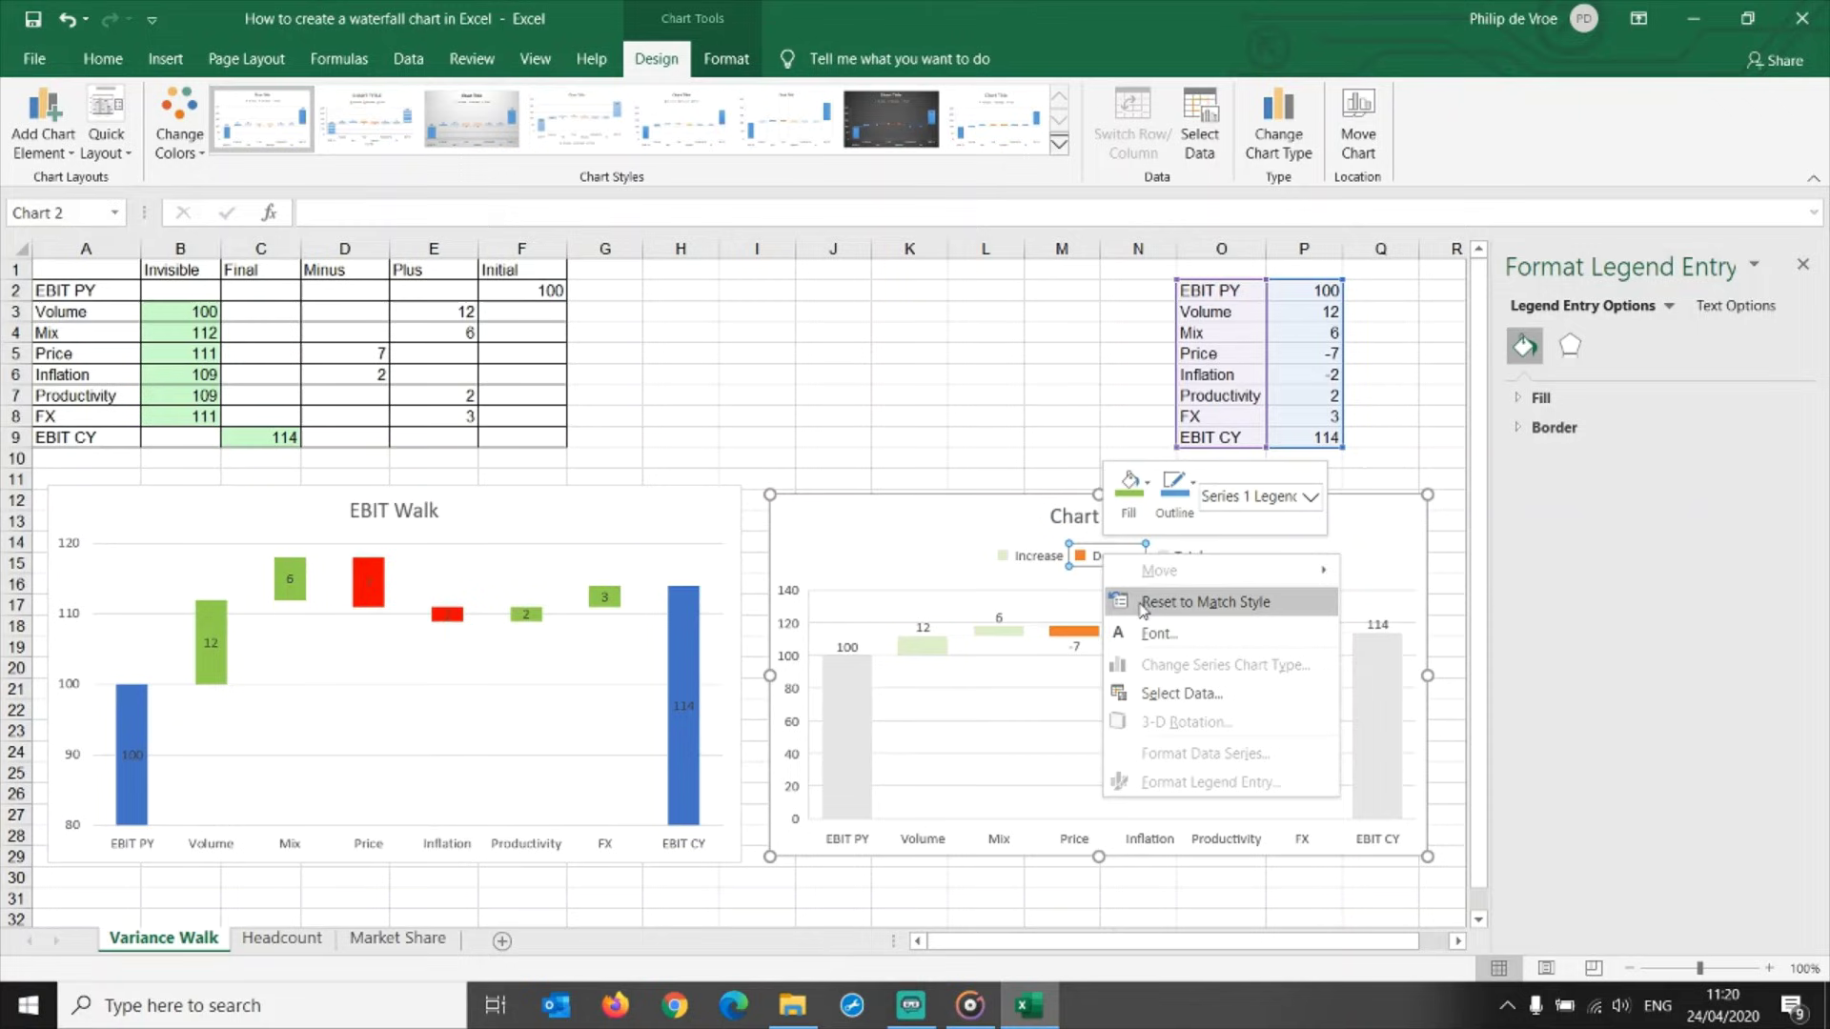
pyautogui.click(1135, 488)
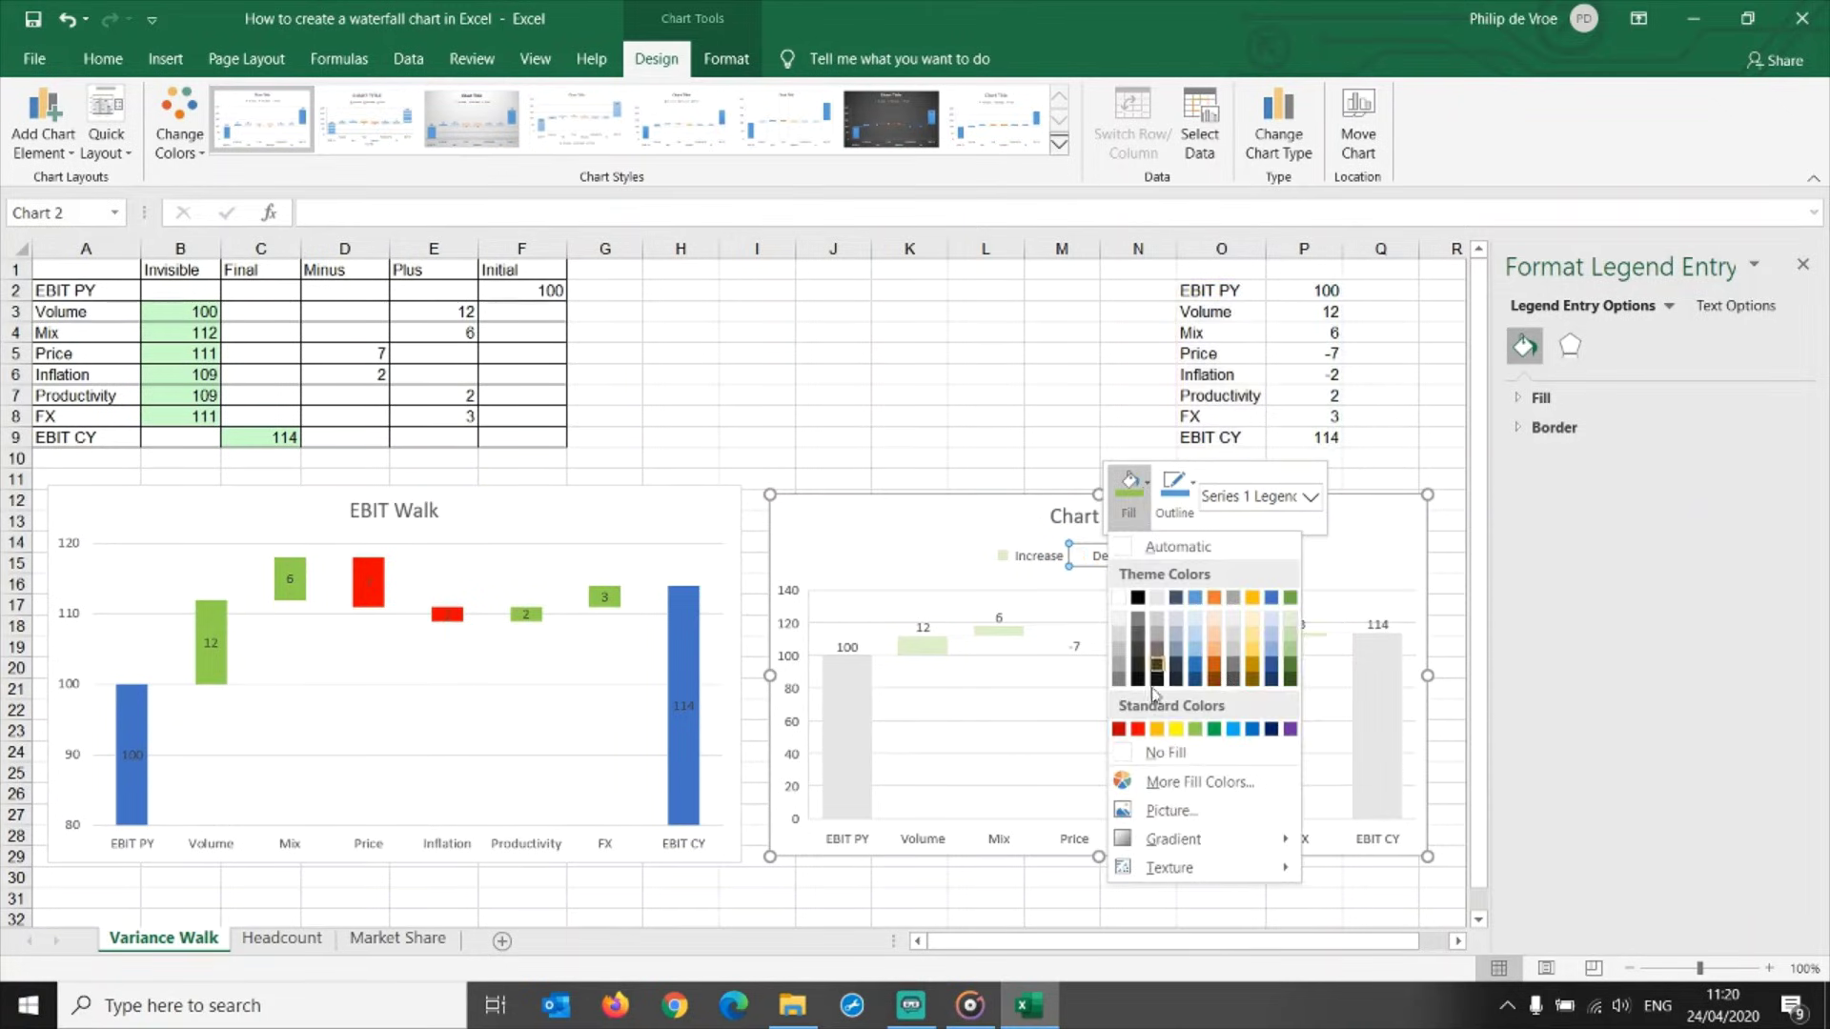
pyautogui.click(1138, 731)
# Colour the Total bars for EBIT PY and EBIT CY blue.
pyautogui.click(1182, 557)
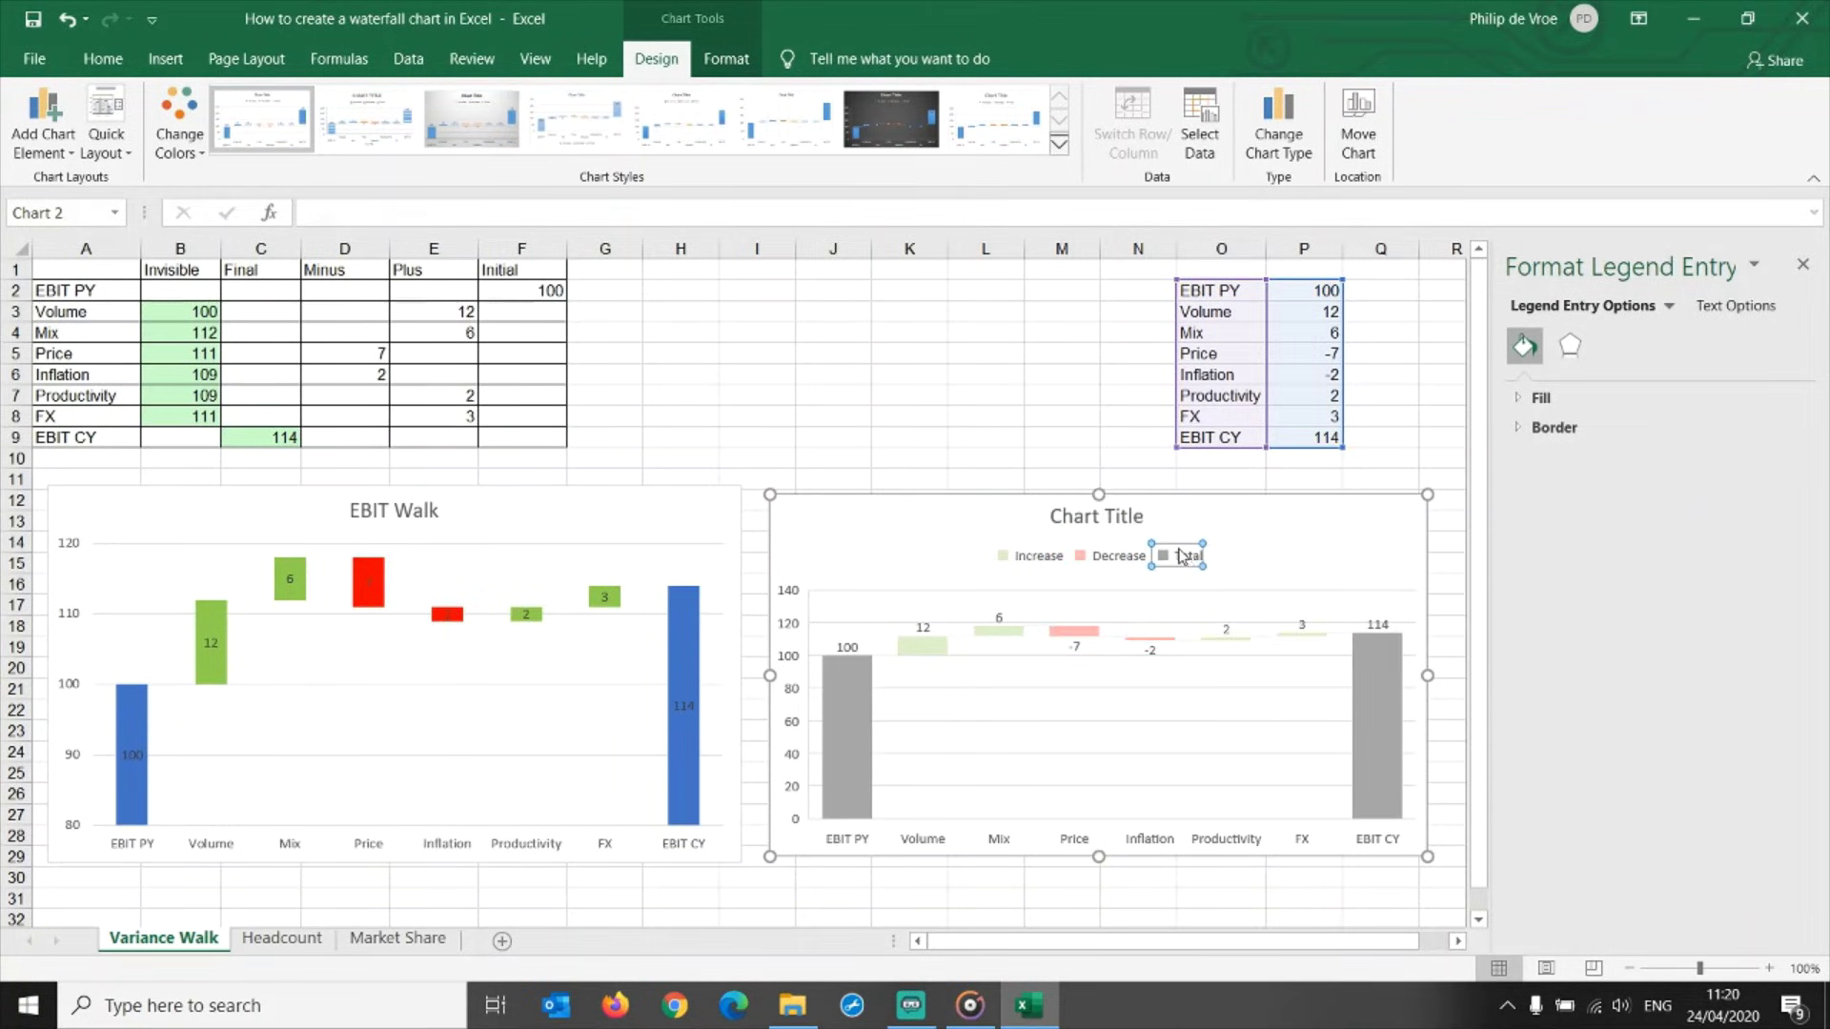
pyautogui.rightClick(1186, 556)
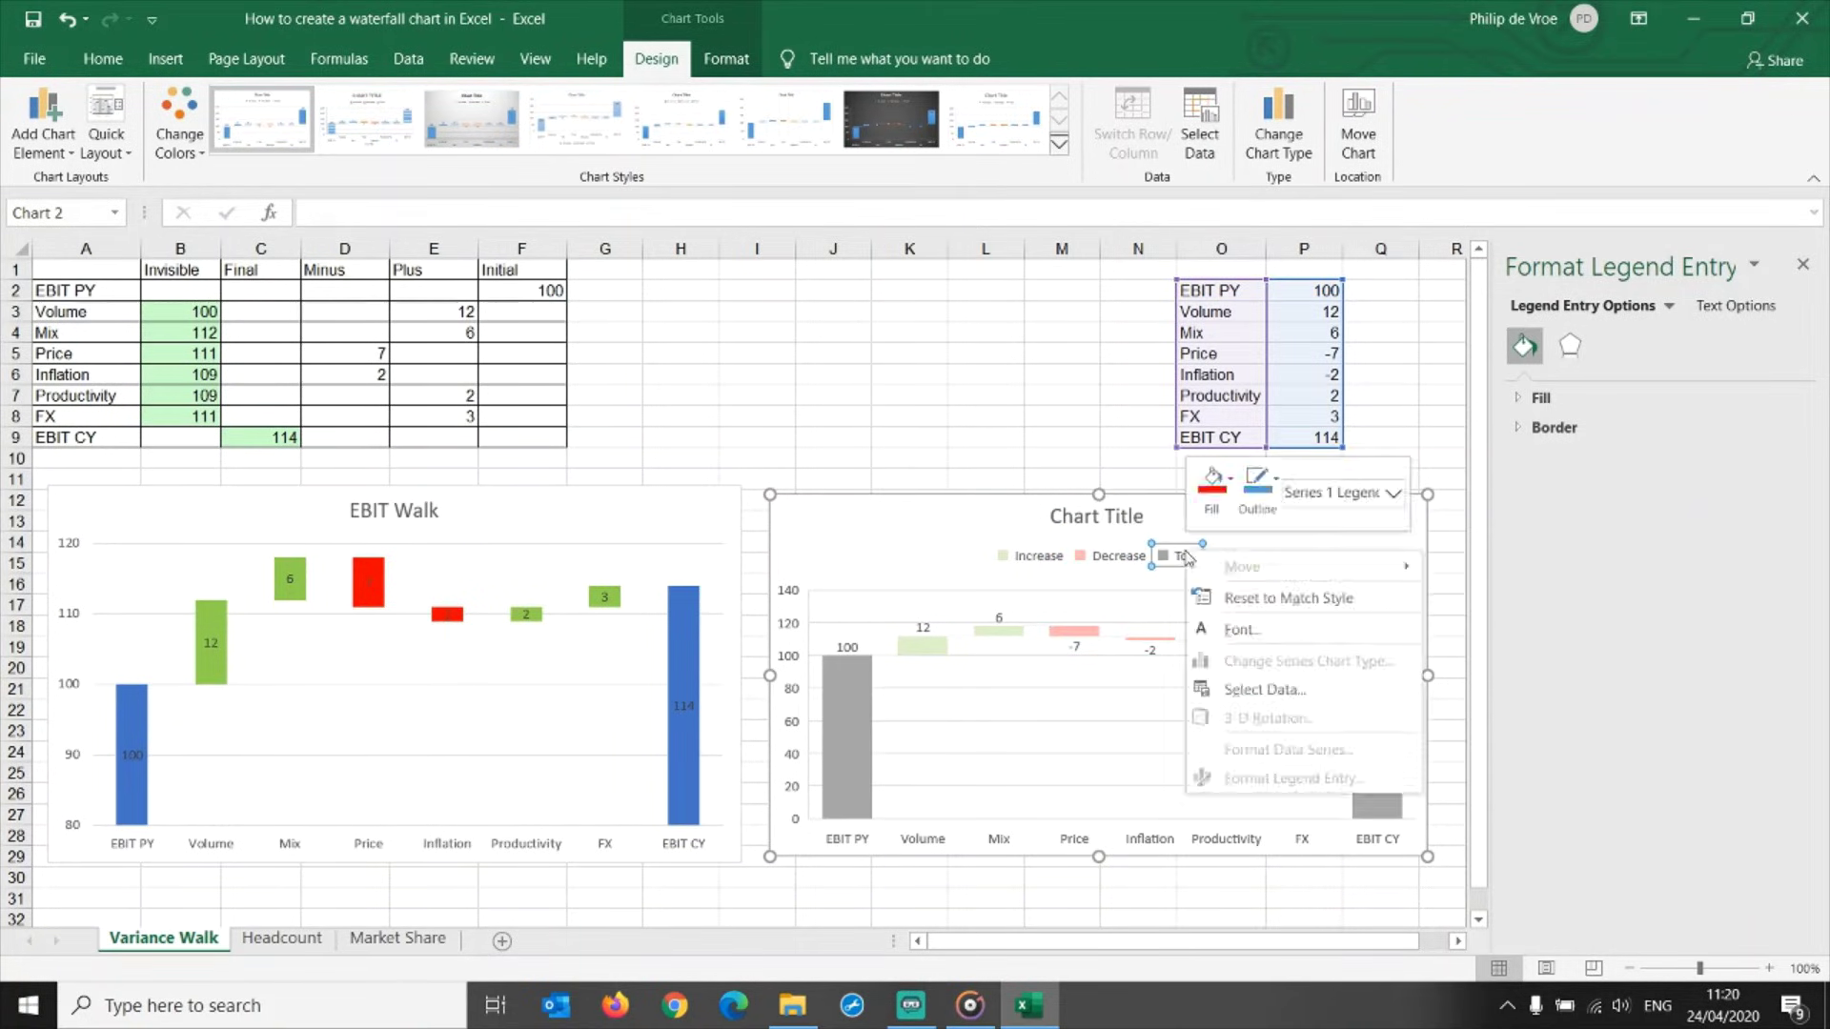
pyautogui.click(1210, 481)
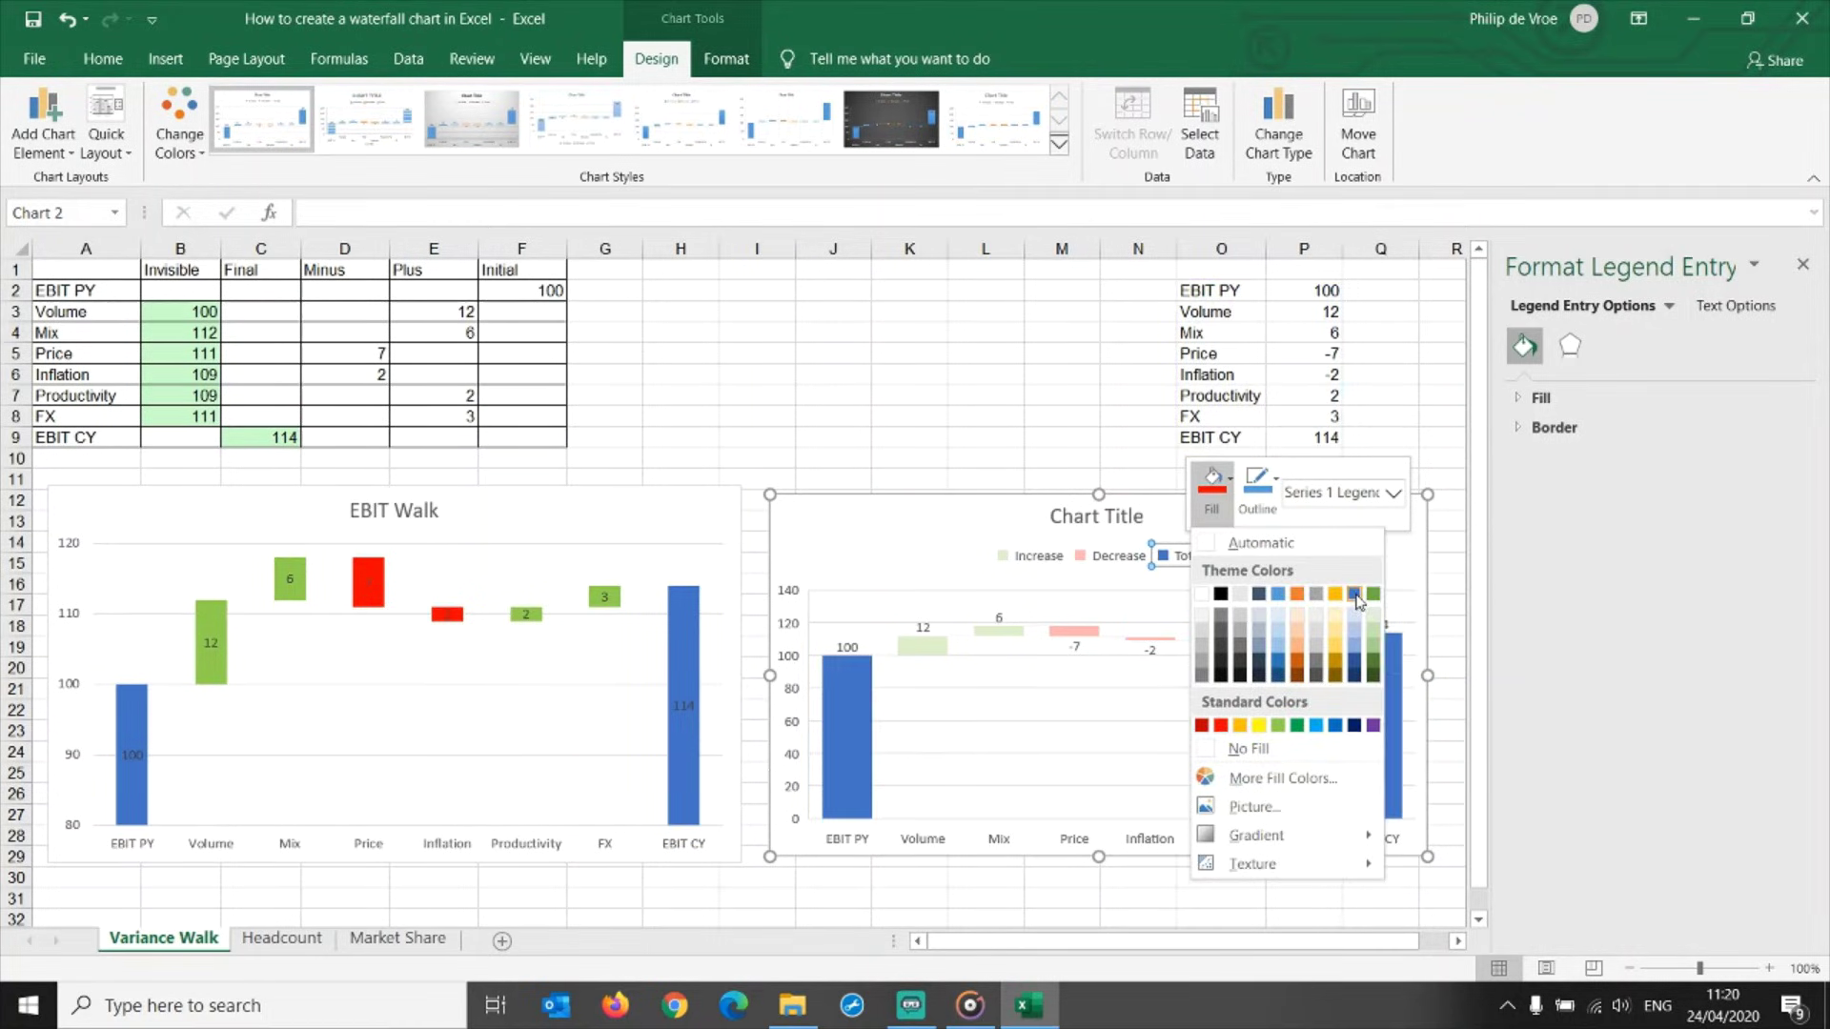
pyautogui.click(1354, 593)
pyautogui.click(1027, 424)
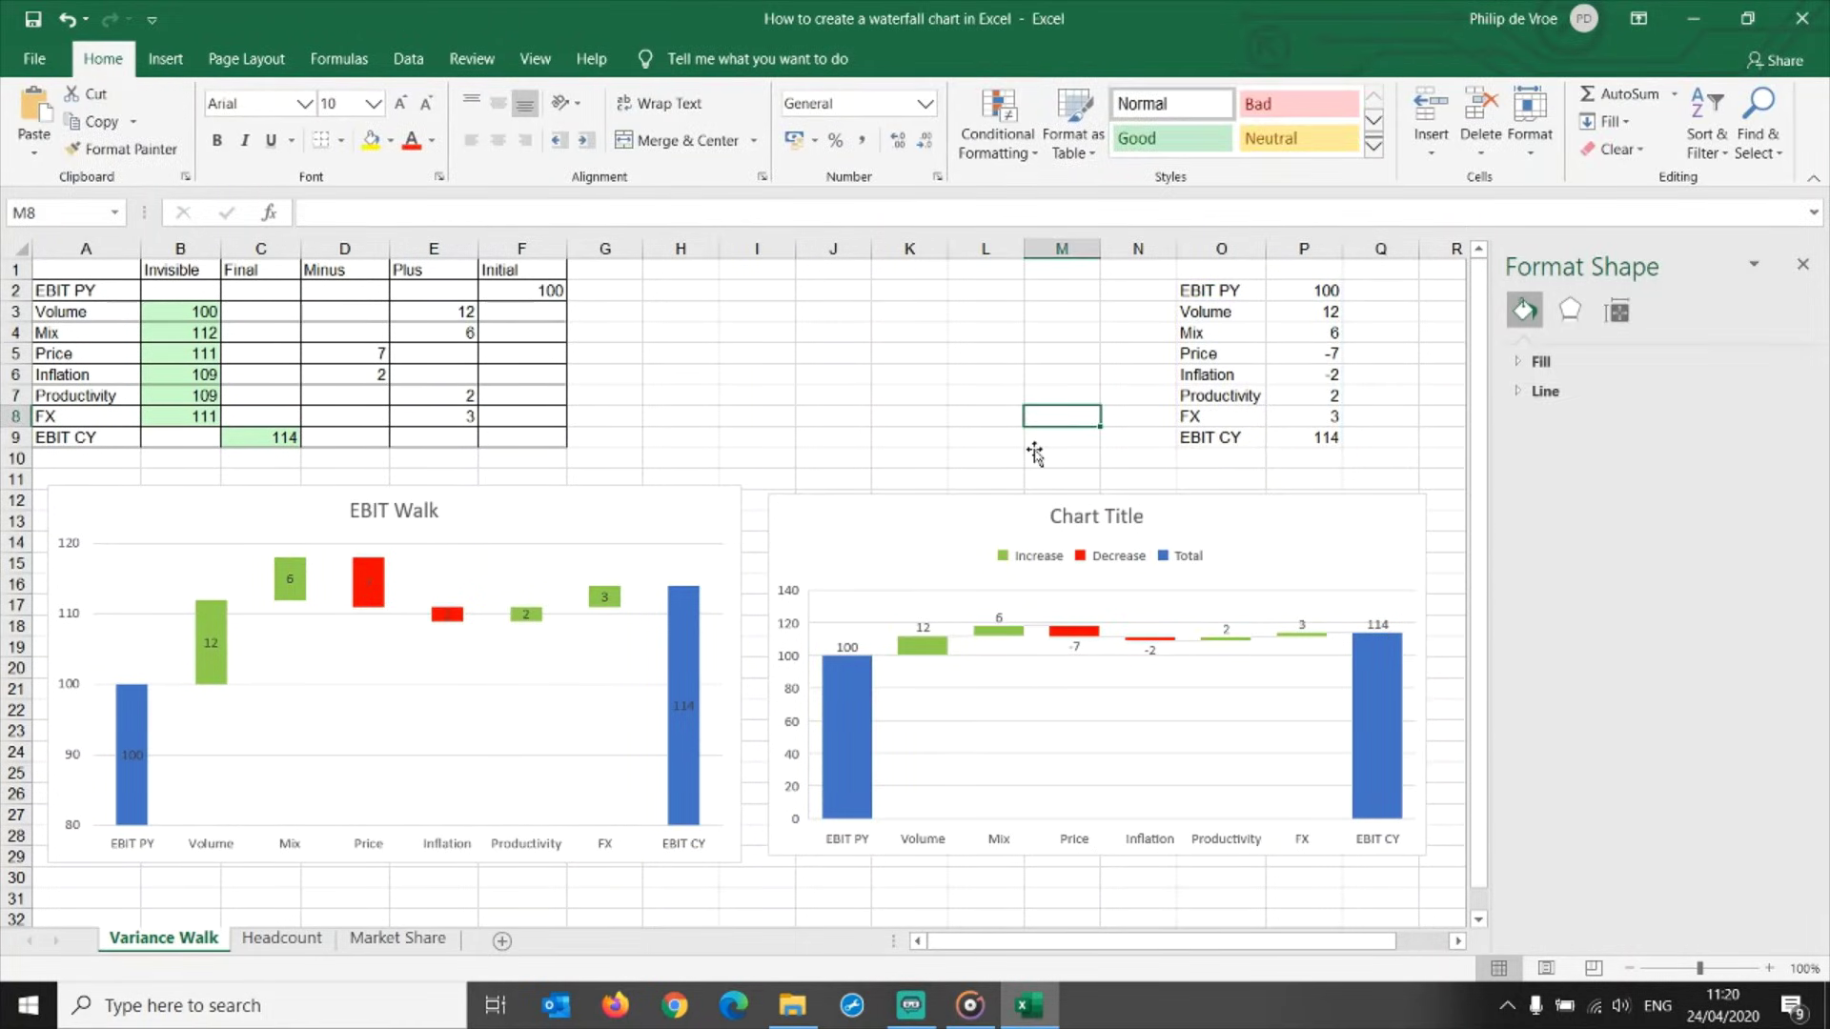
# Delete the legend from the right waterfall chart.
pyautogui.click(1103, 568)
pyautogui.click(1104, 568)
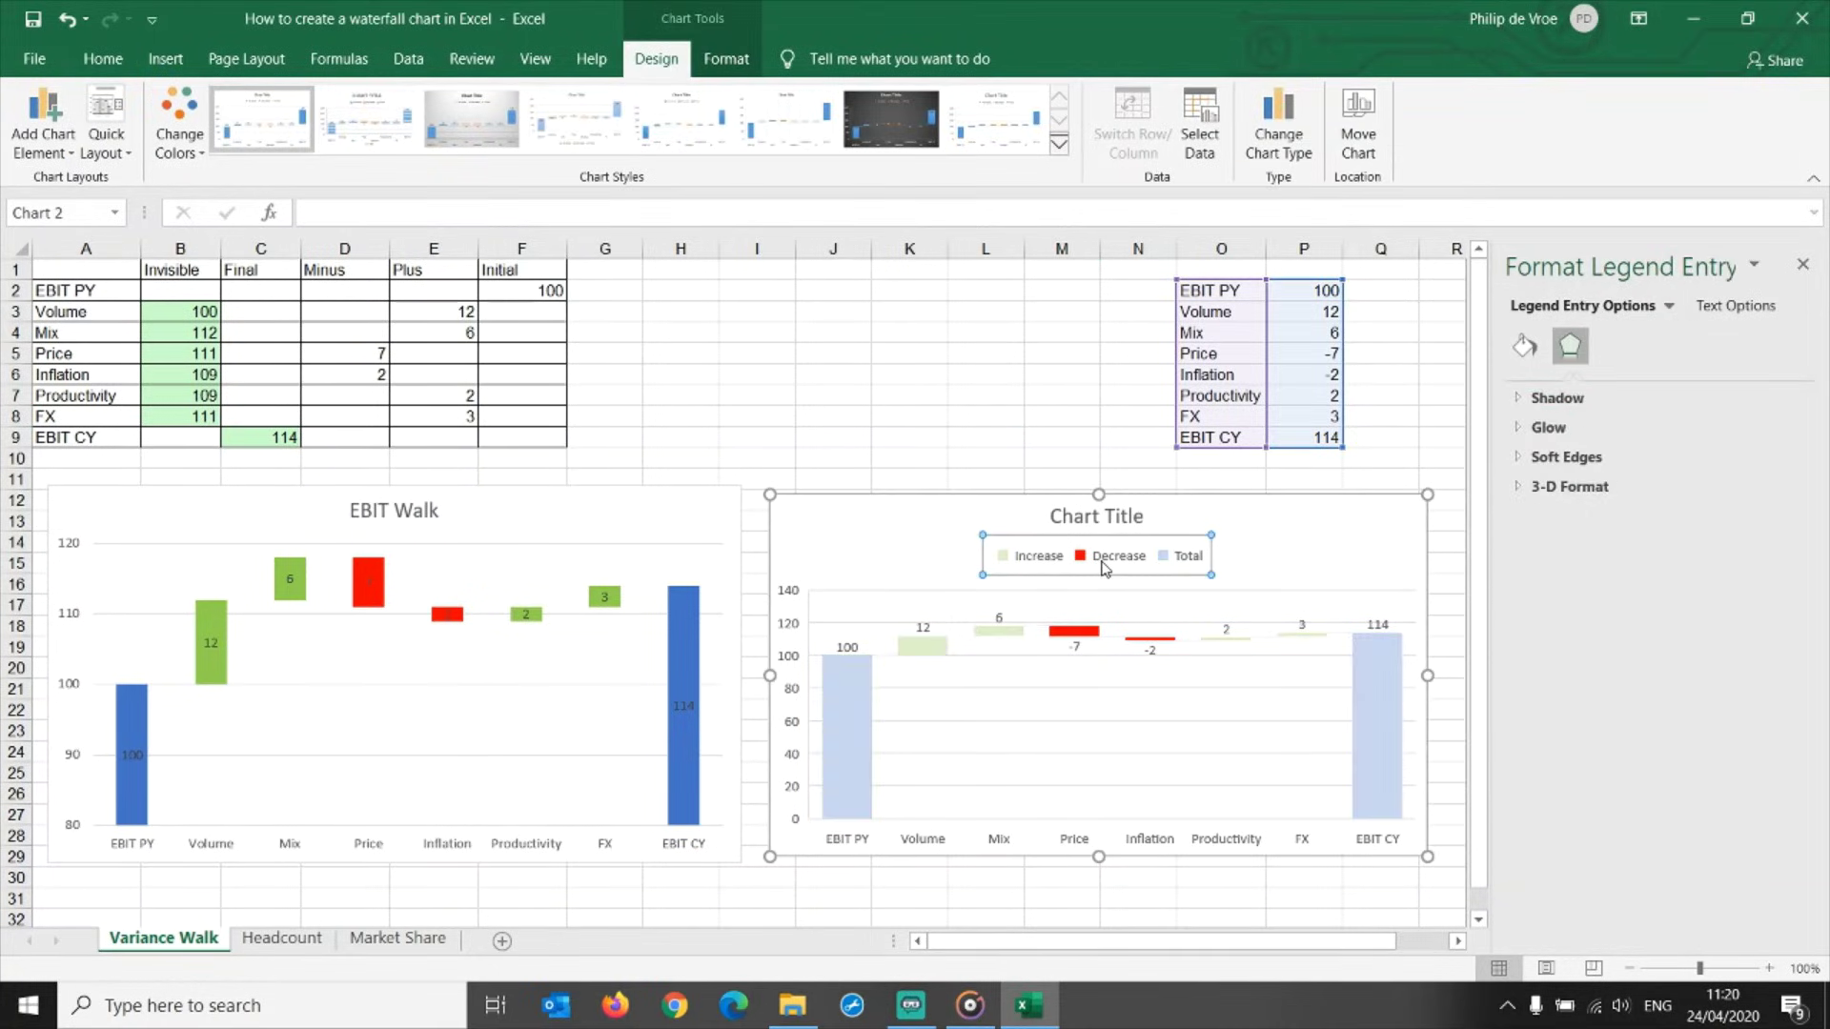
pyautogui.click(1189, 560)
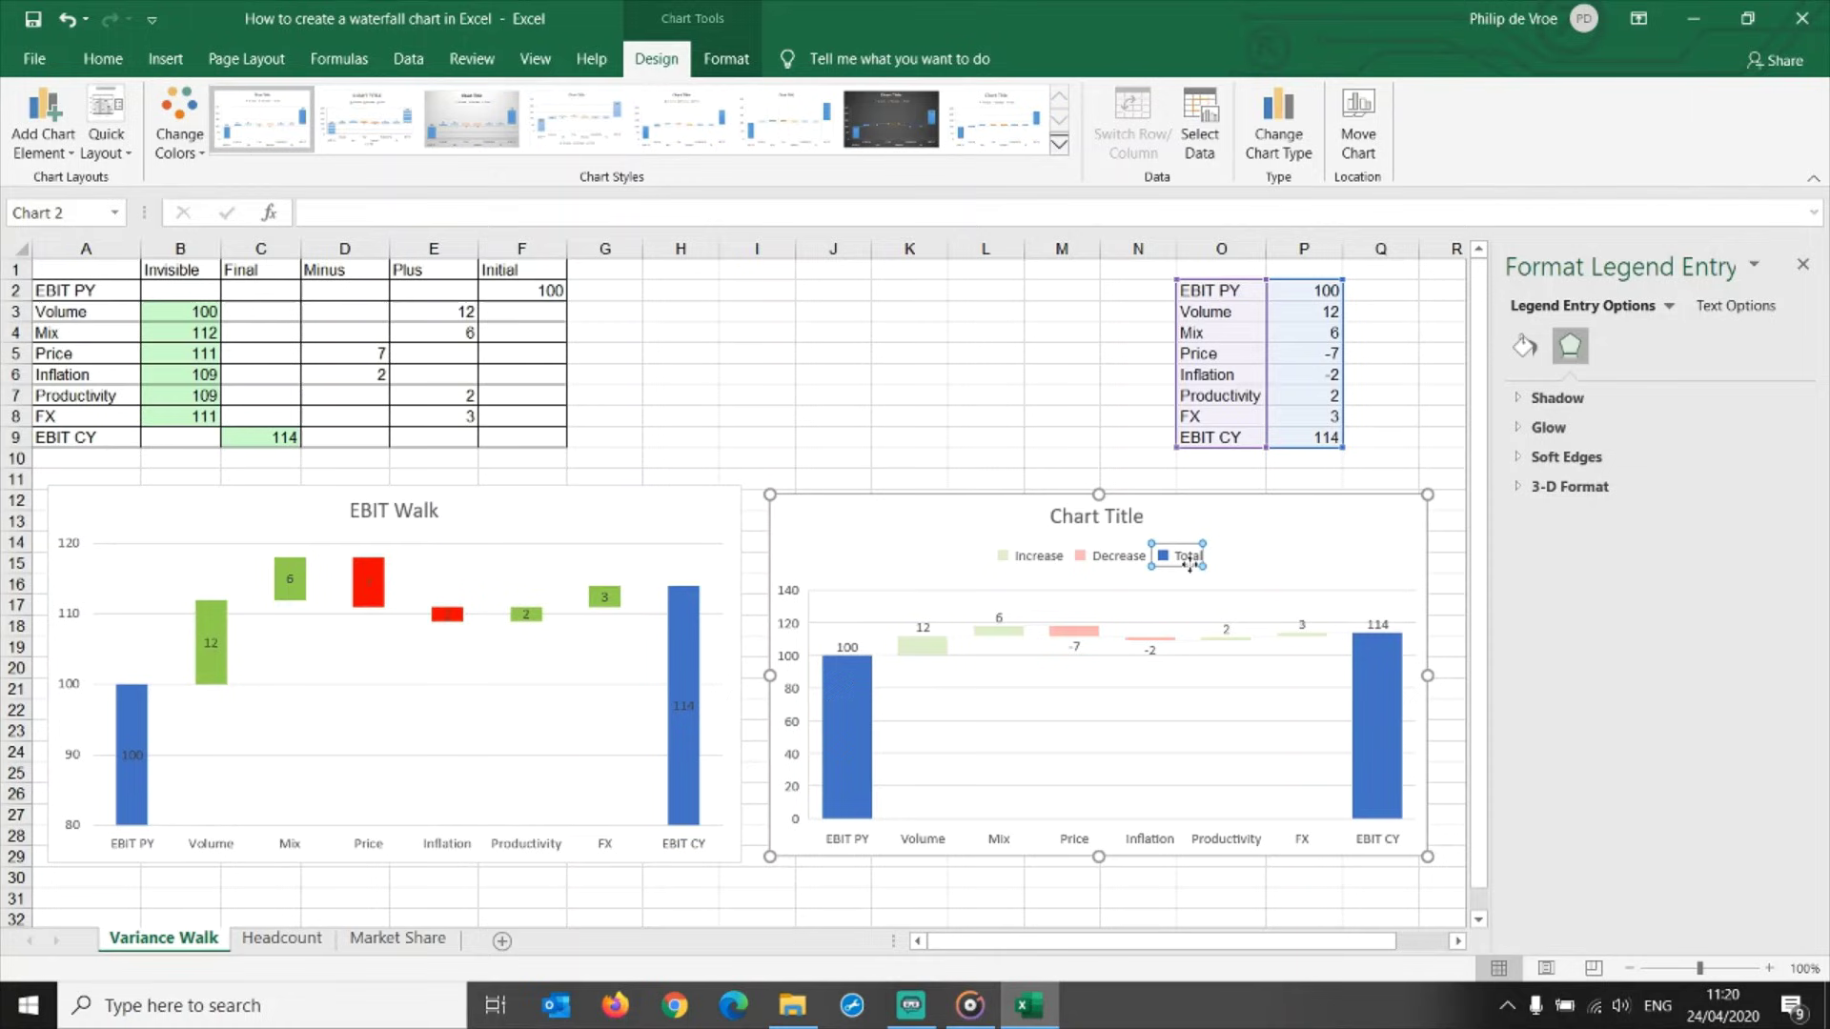
pyautogui.click(996, 555)
pyautogui.click(980, 557)
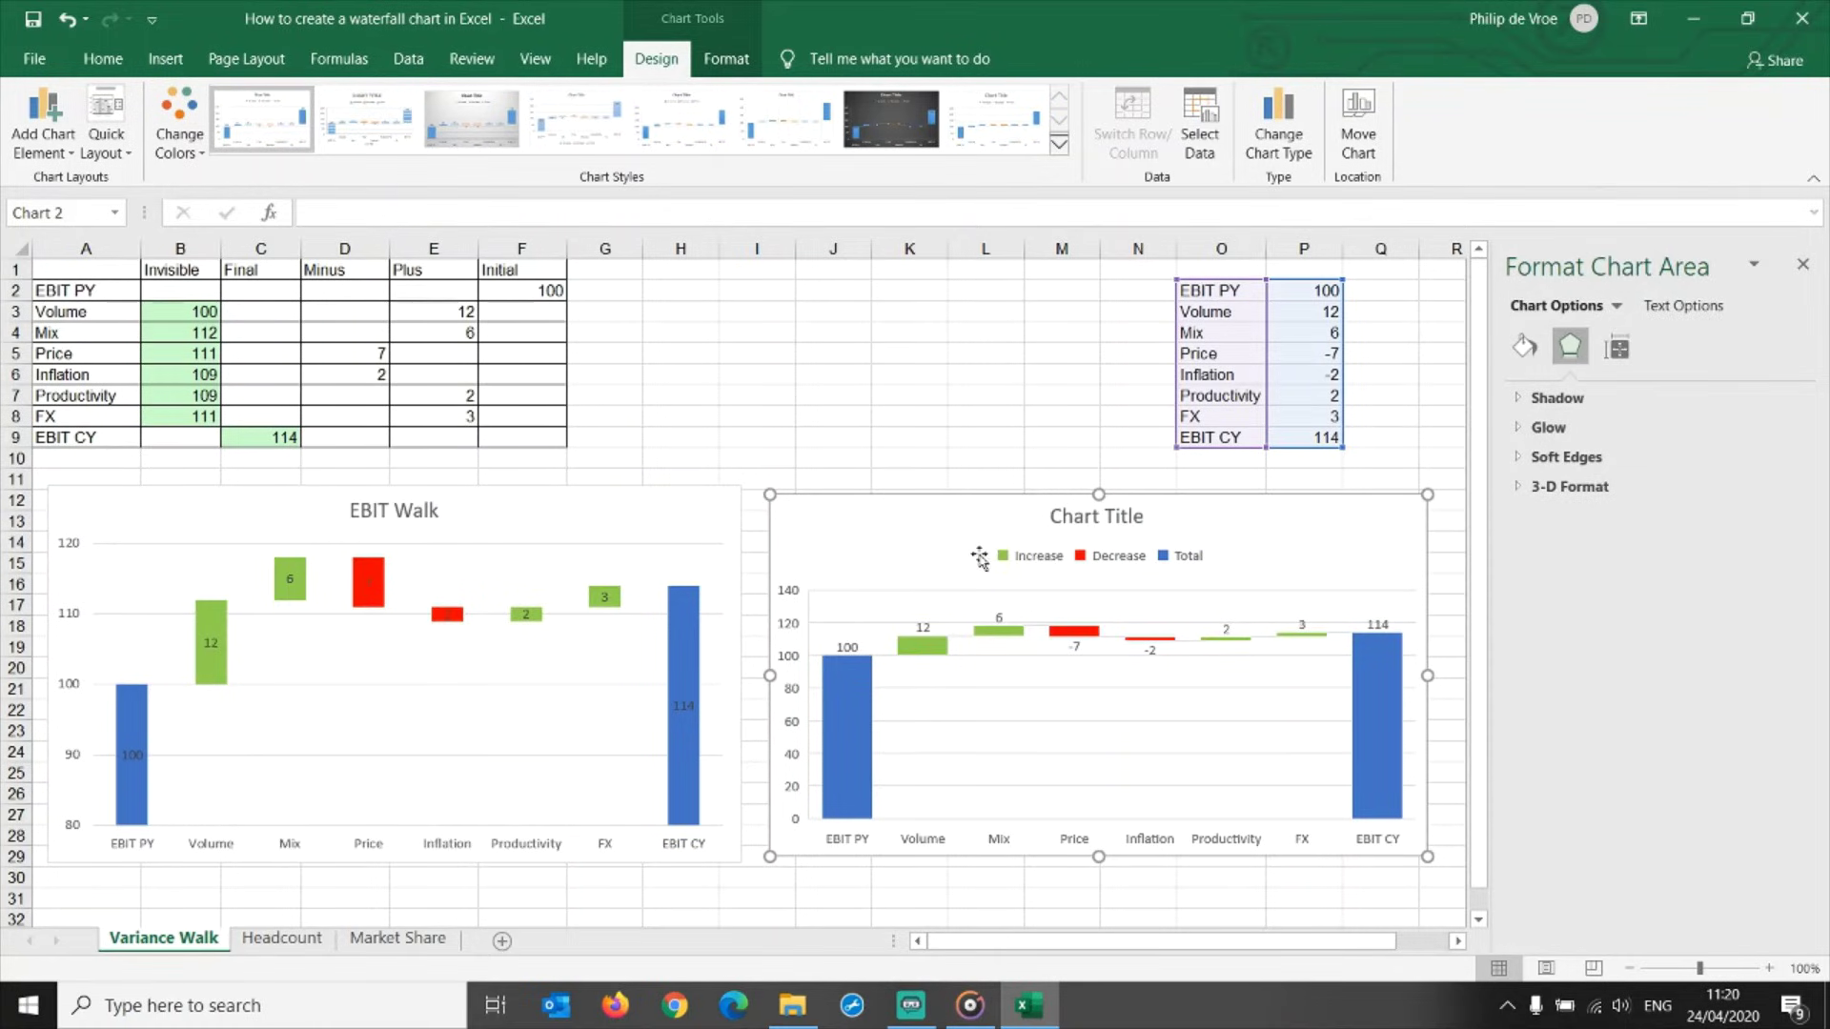
pyautogui.click(986, 560)
pyautogui.press('Delete')
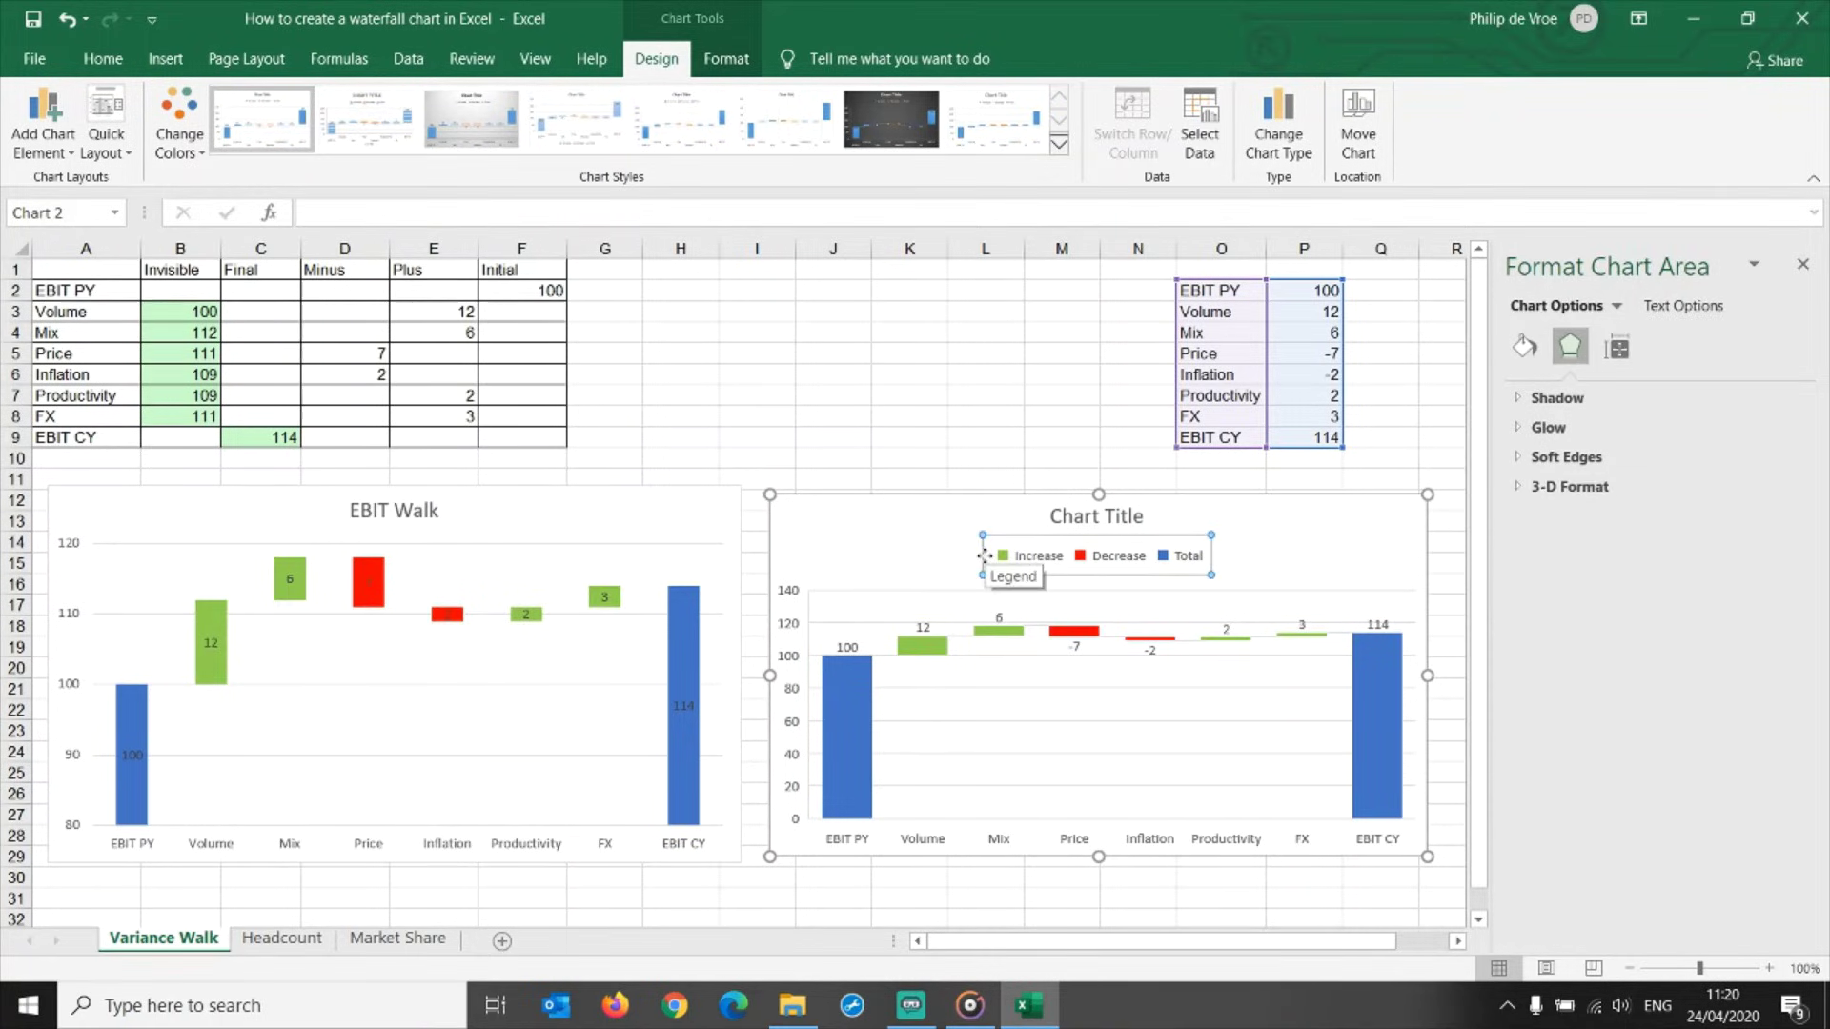
# Replace the chart title with 'EBIT Walk'.
pyautogui.click(1078, 518)
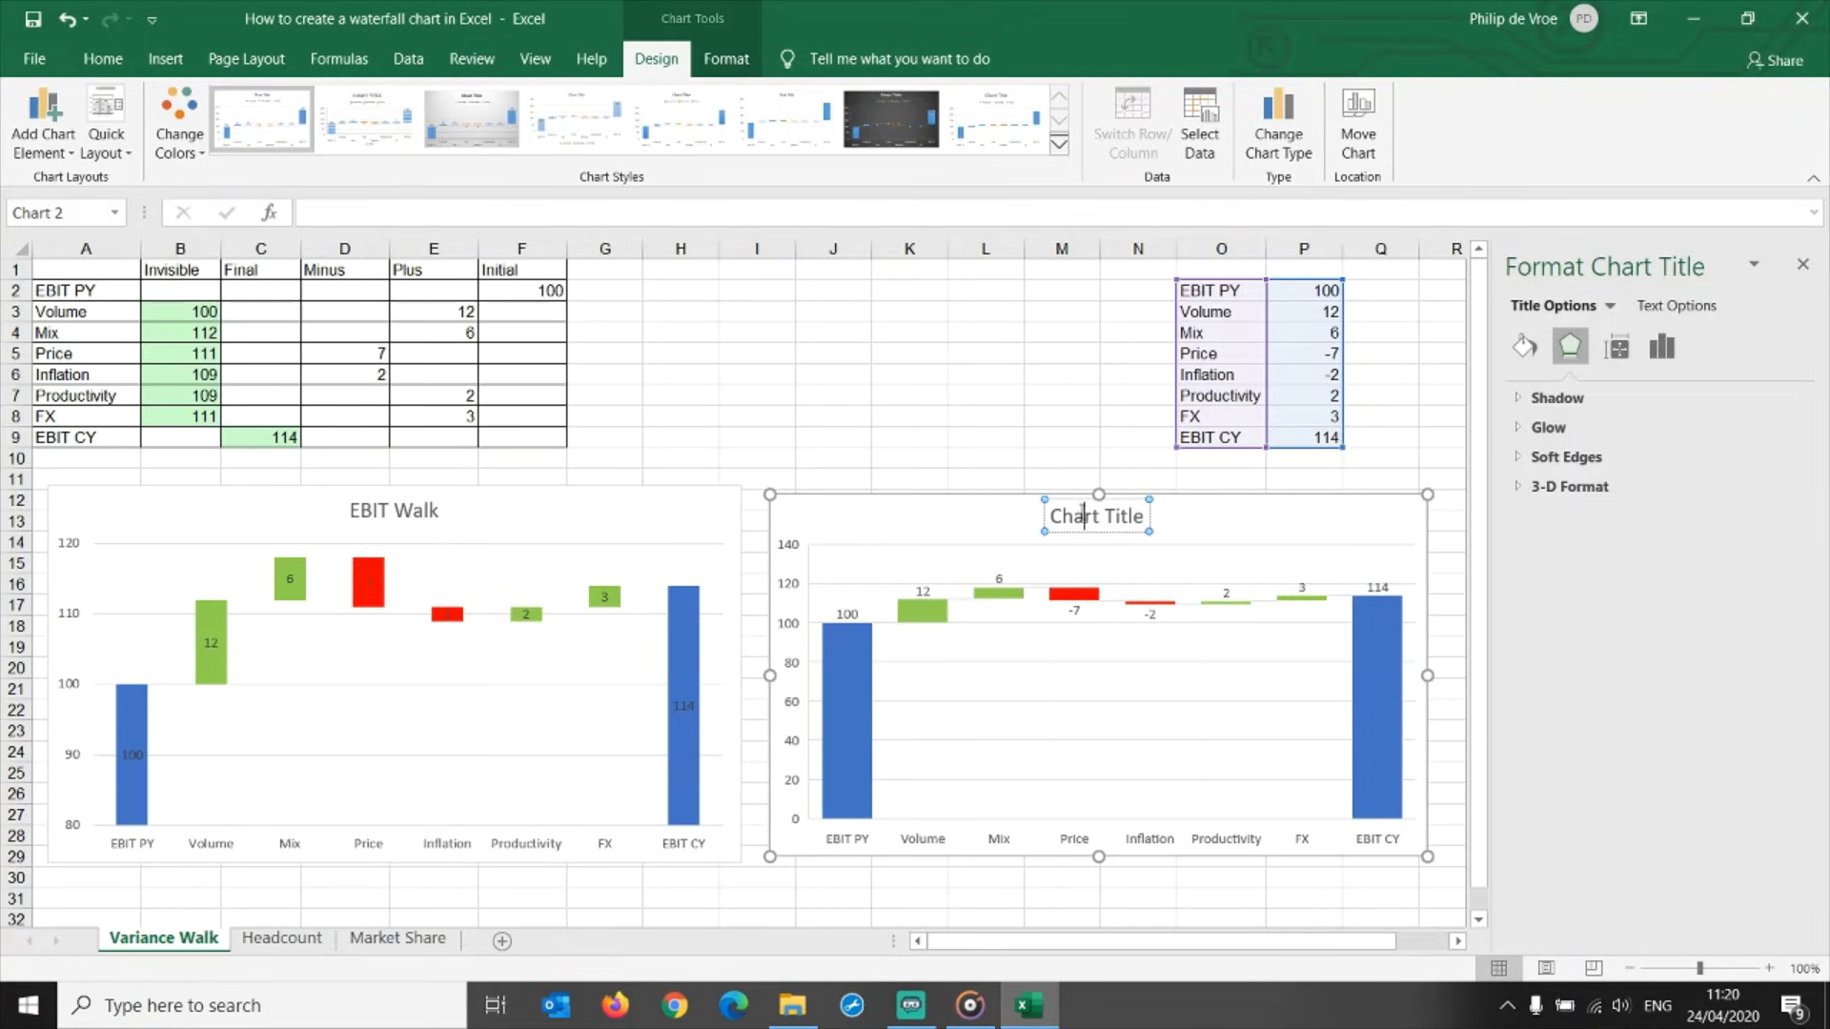
pyautogui.tripleClick(1092, 526)
pyautogui.write('EB')
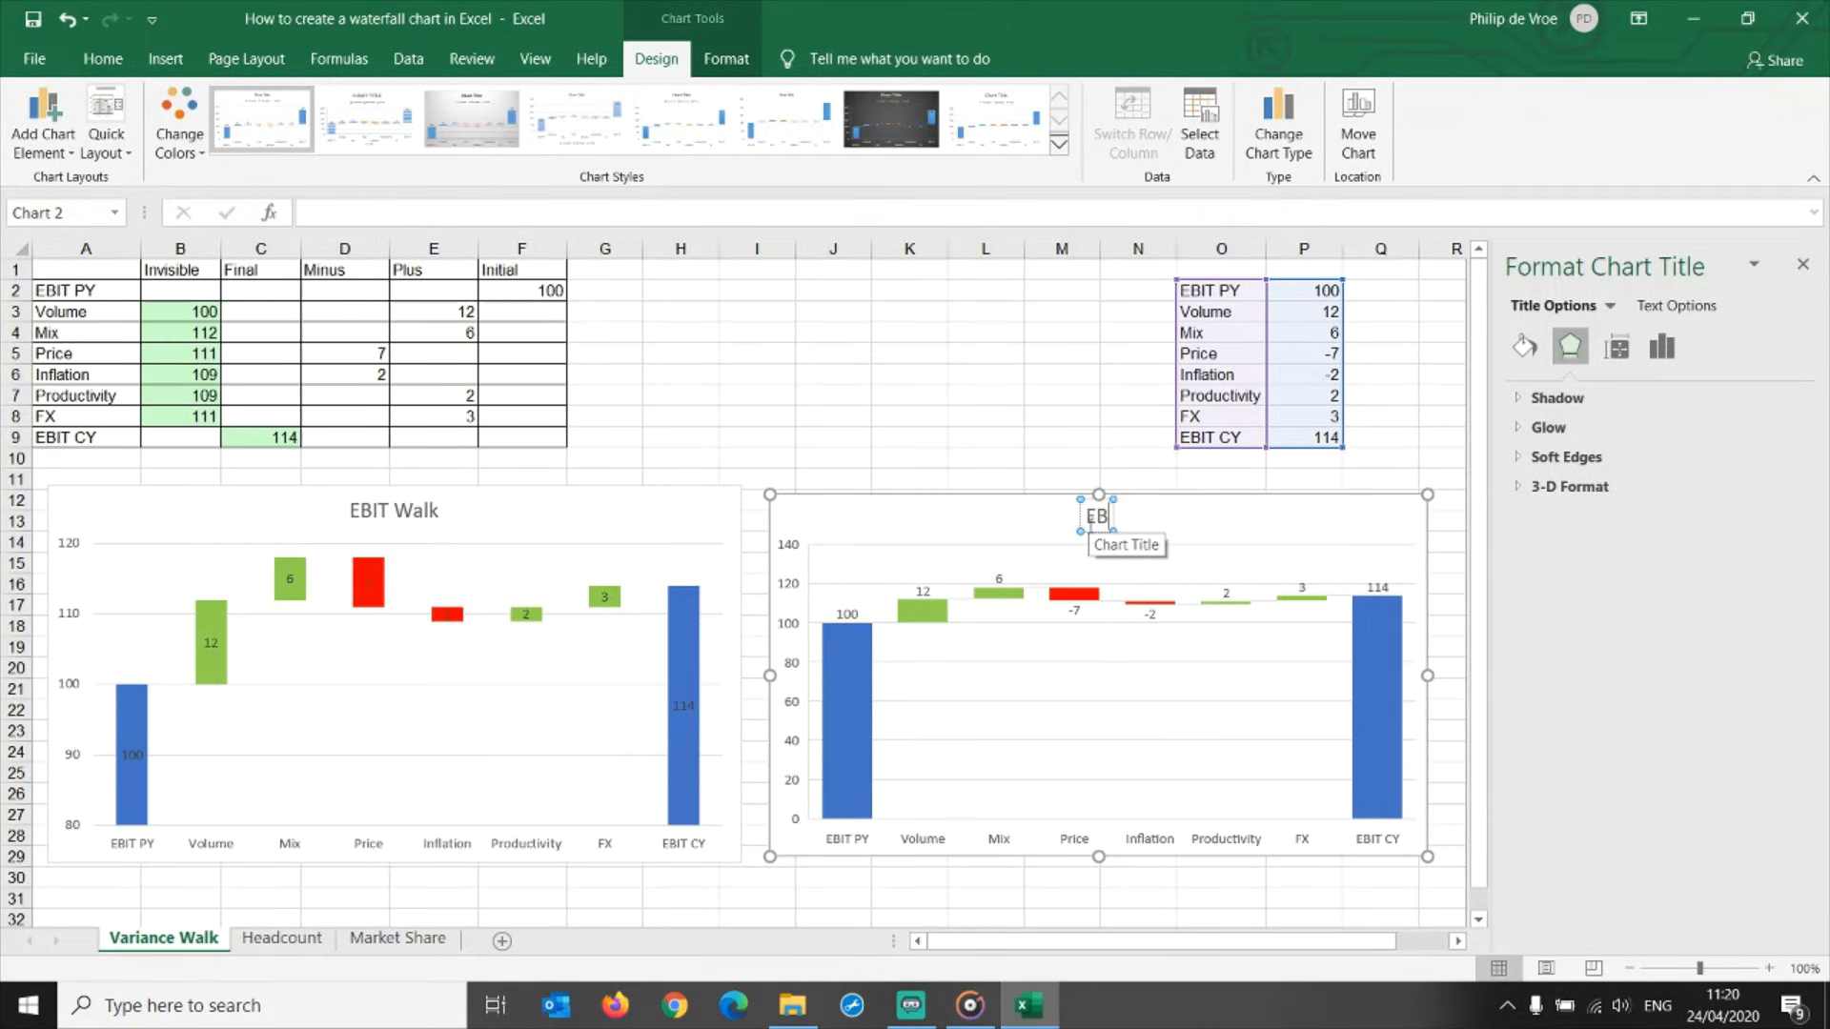
pyautogui.write('IT Walk')
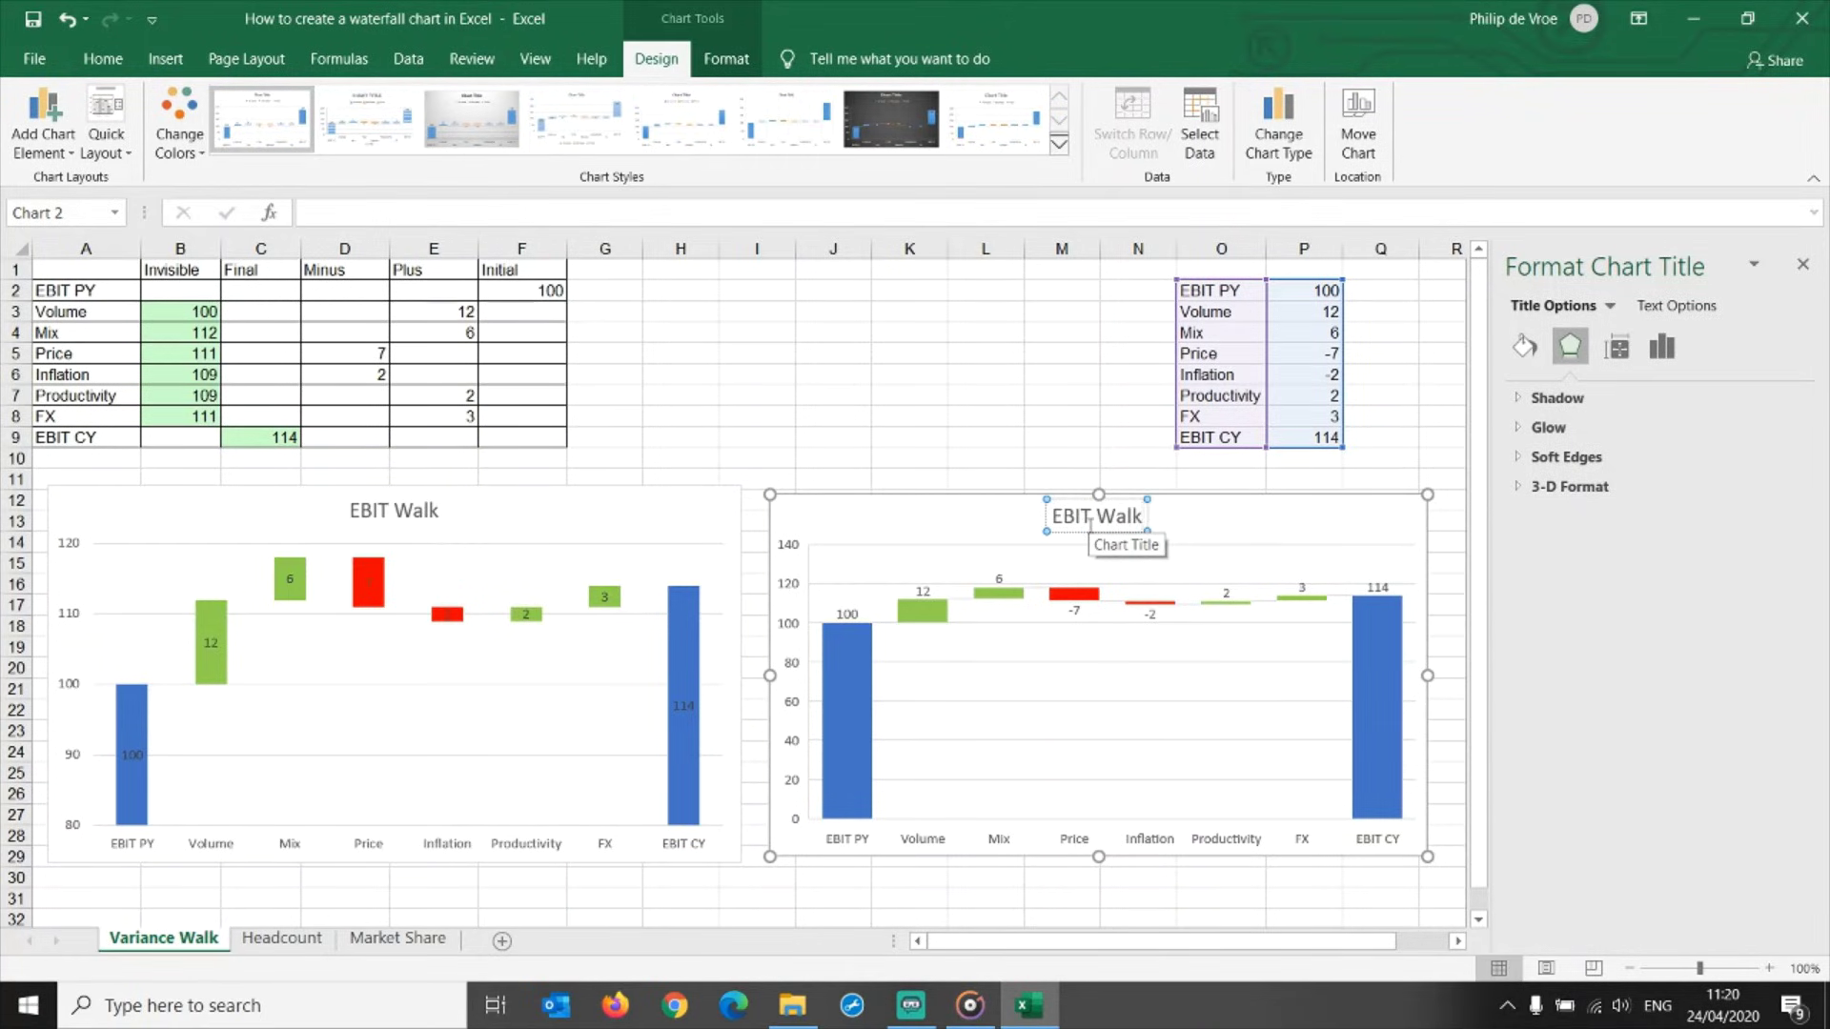
# Set the waterfall chart's vertical axis minimum bound to 80, giving an 80–120 range.
pyautogui.click(794, 638)
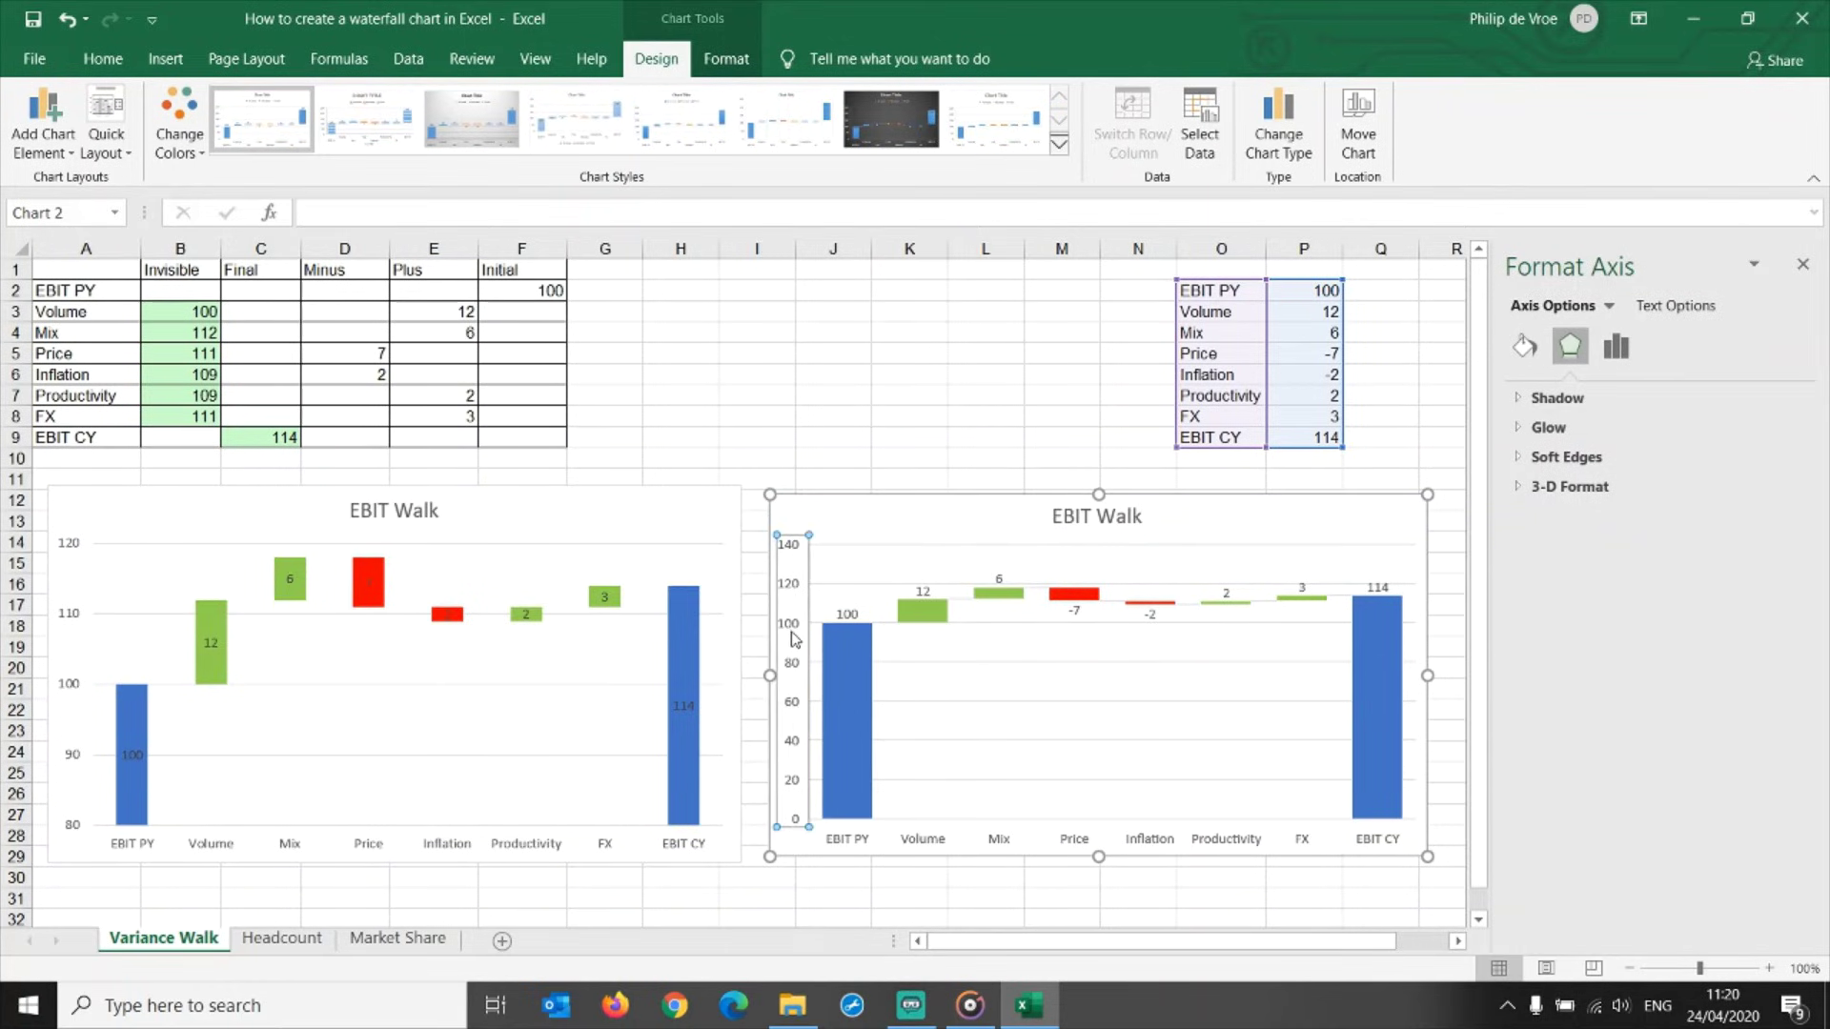
pyautogui.rightClick(794, 639)
pyautogui.click(879, 885)
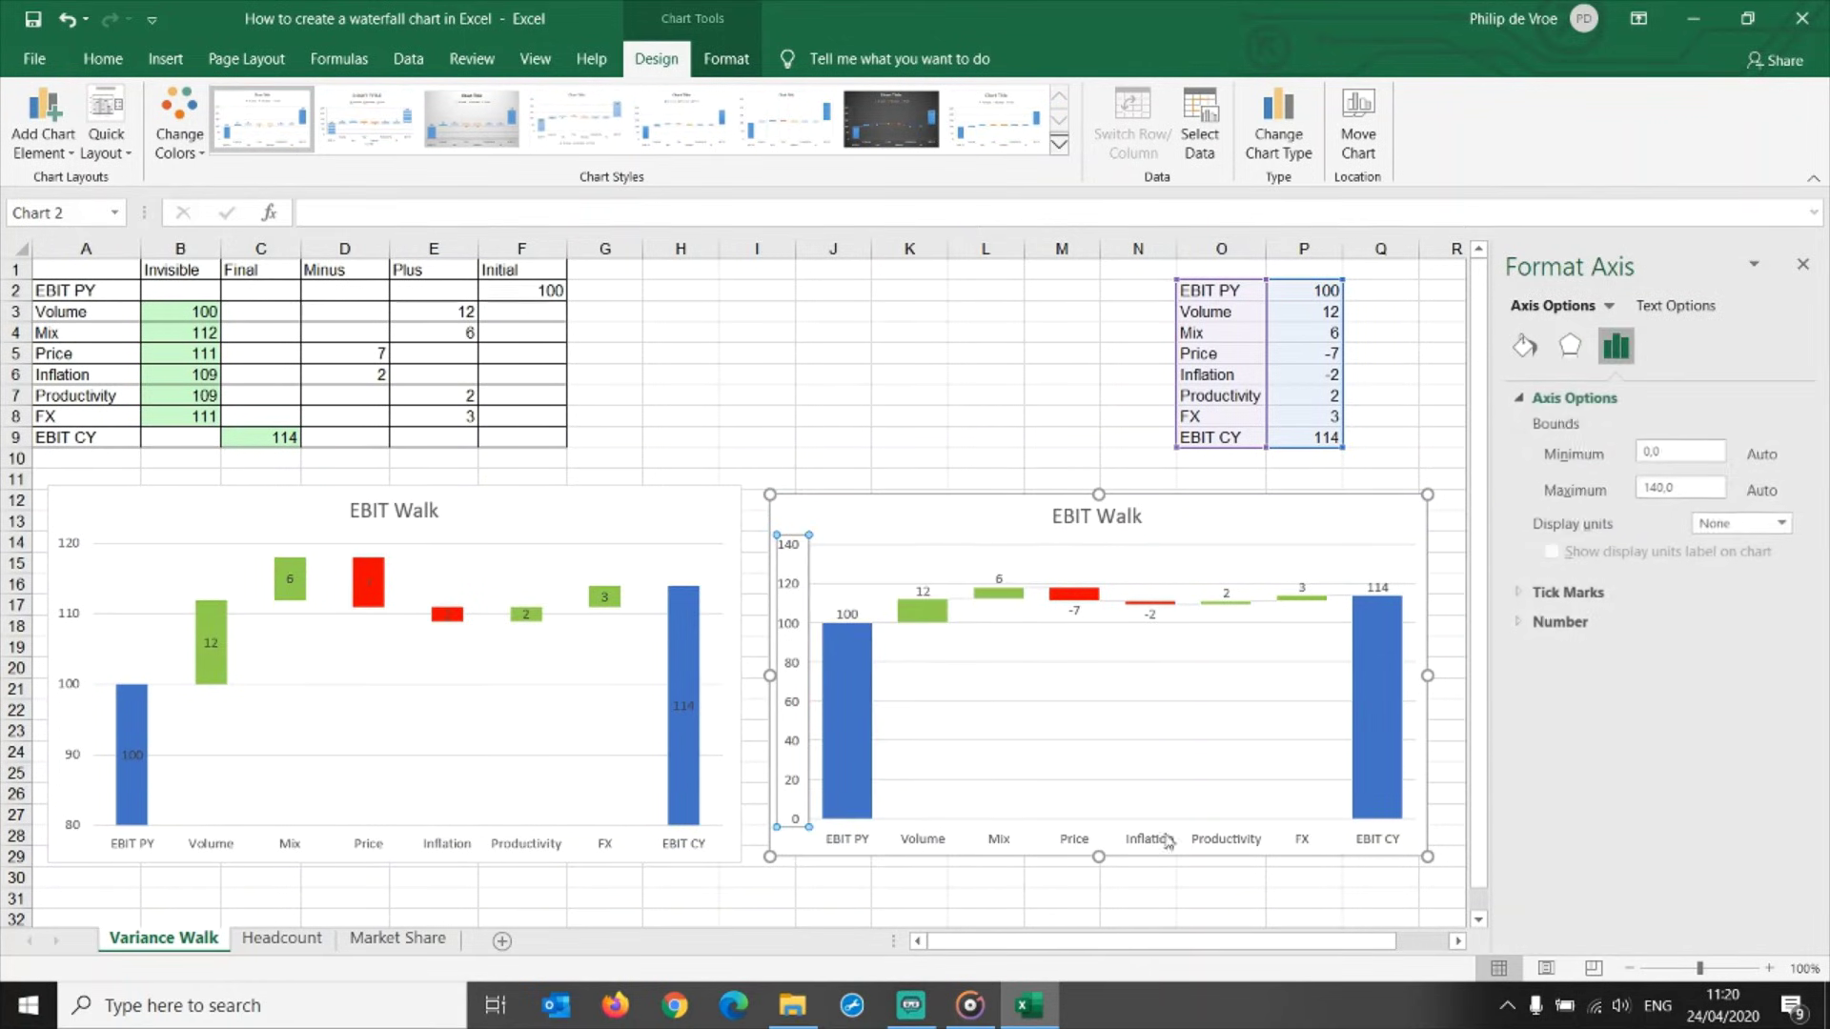
pyautogui.click(1665, 451)
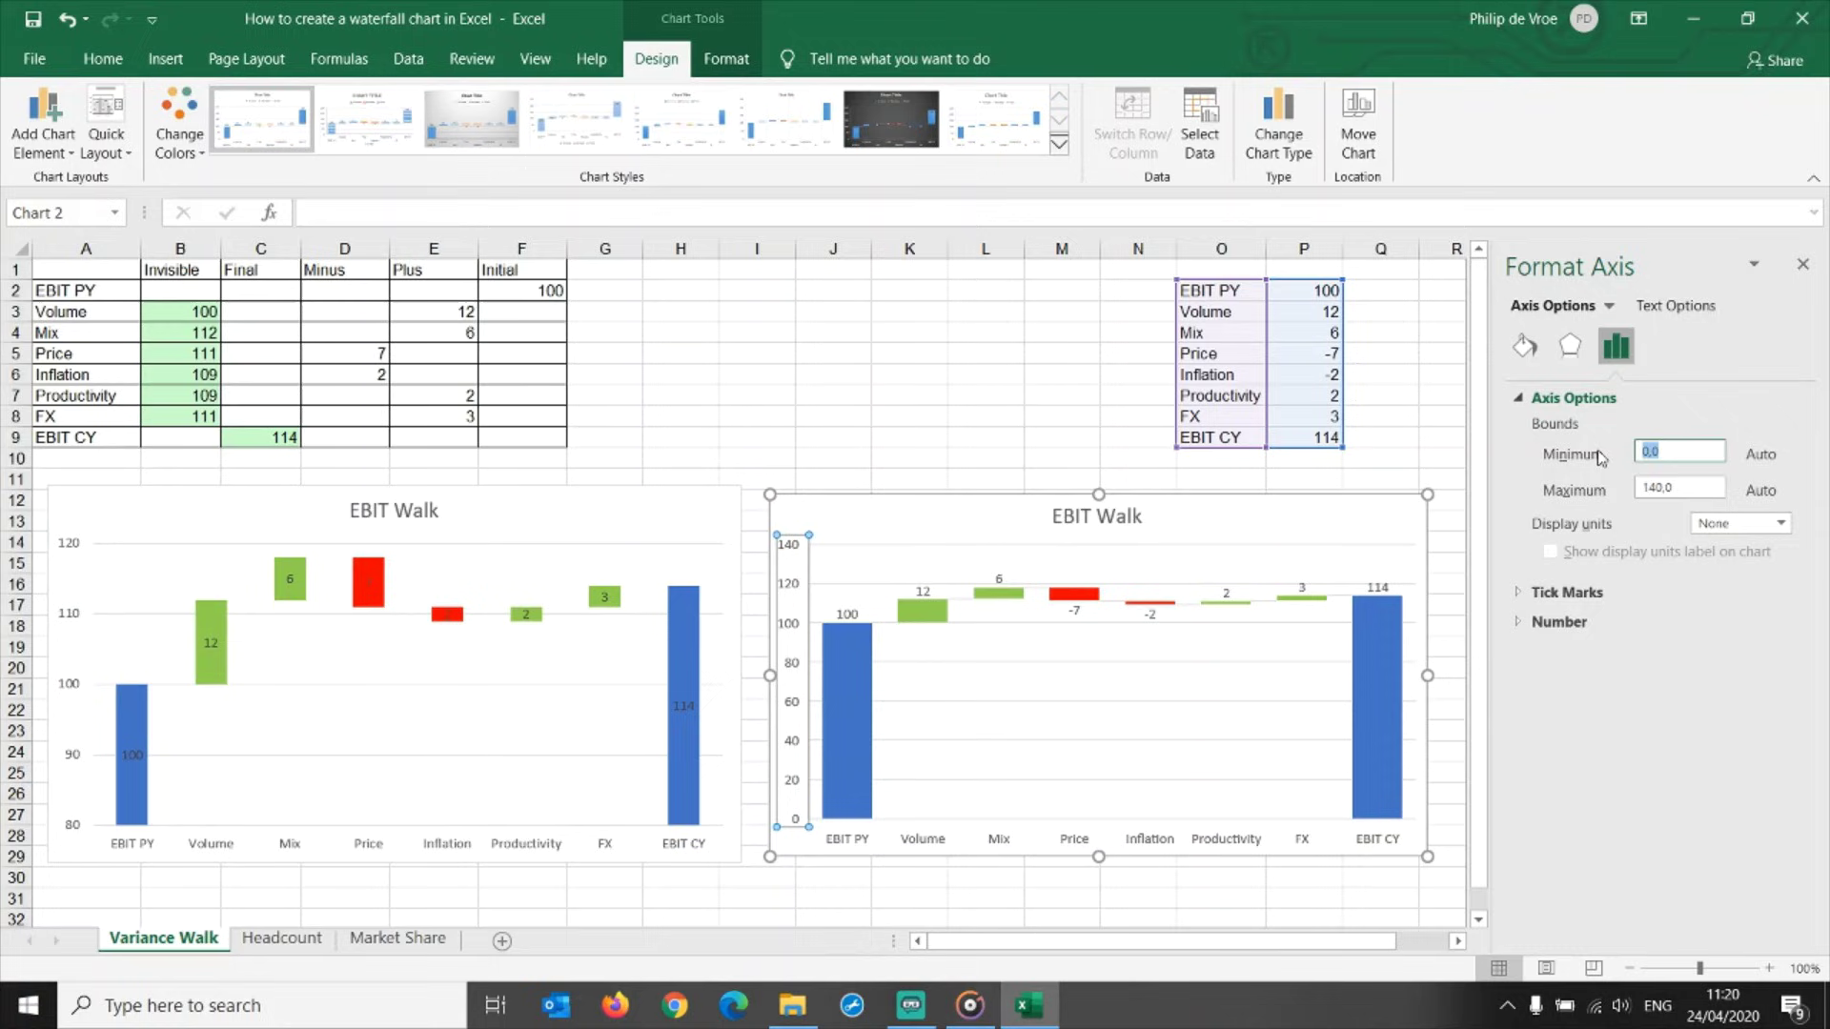
pyautogui.write('80')
pyautogui.press('Return')
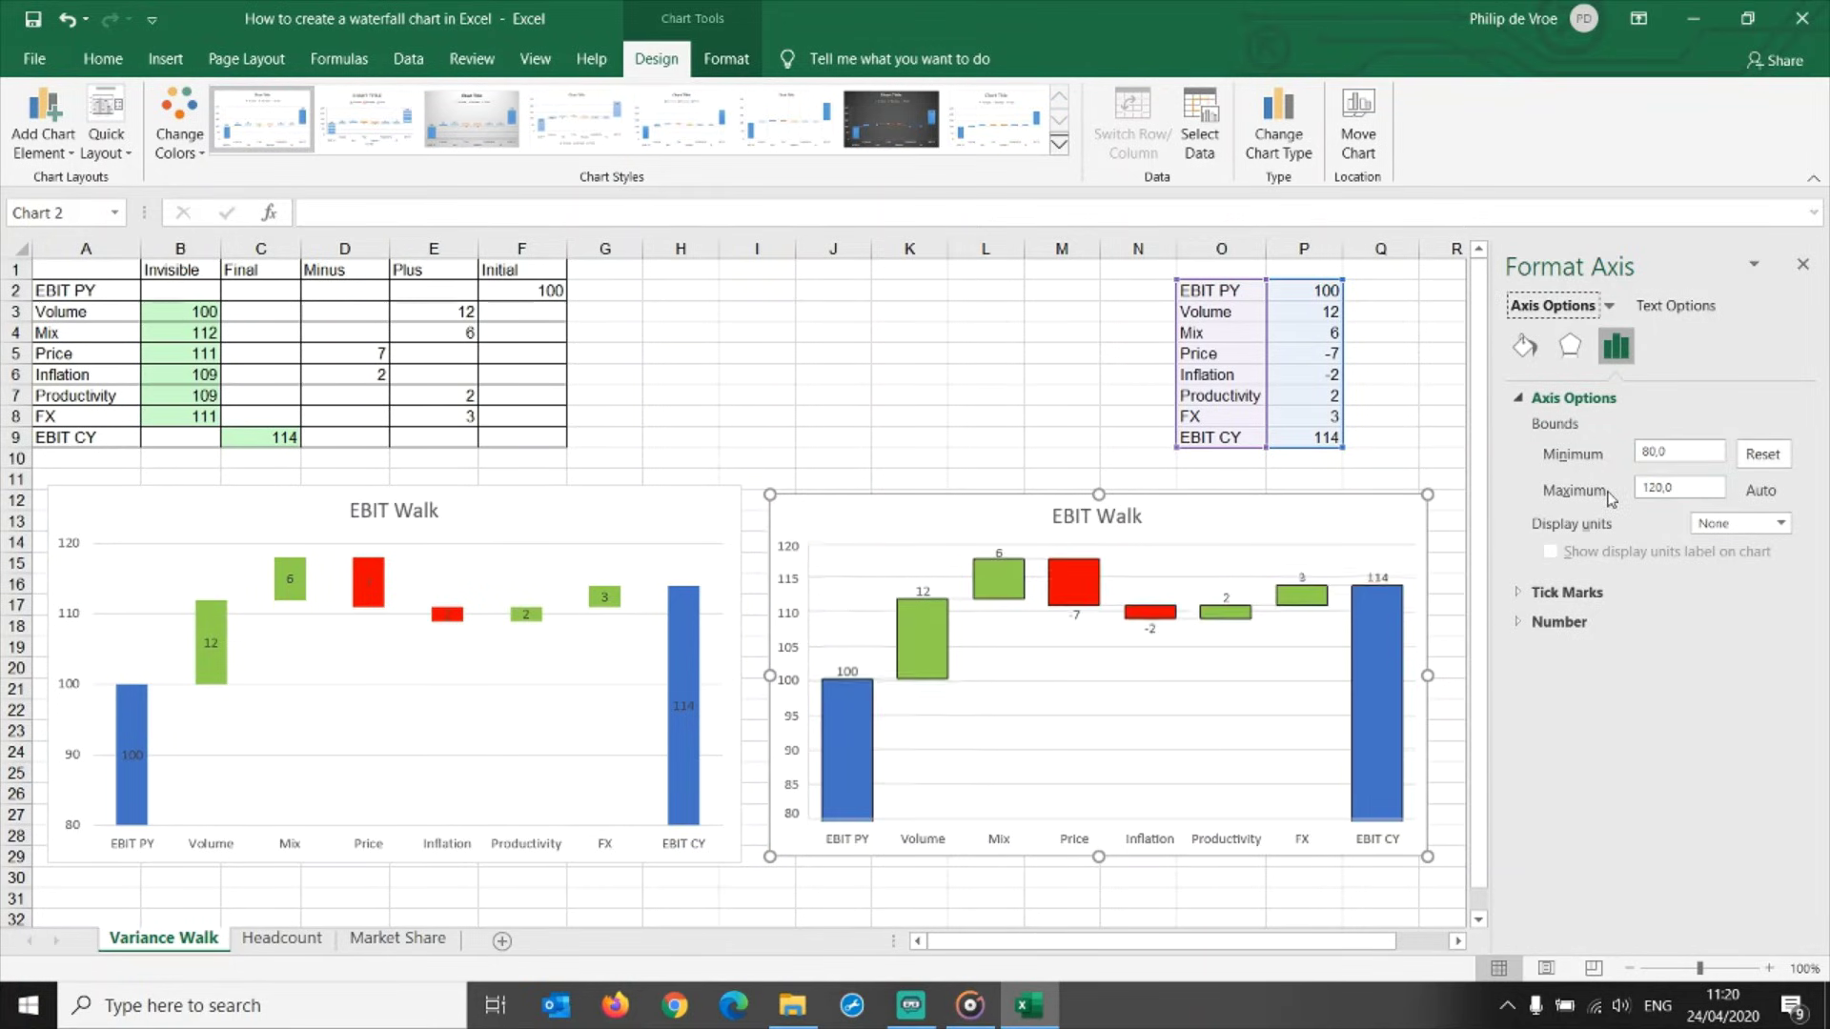
pyautogui.click(1006, 438)
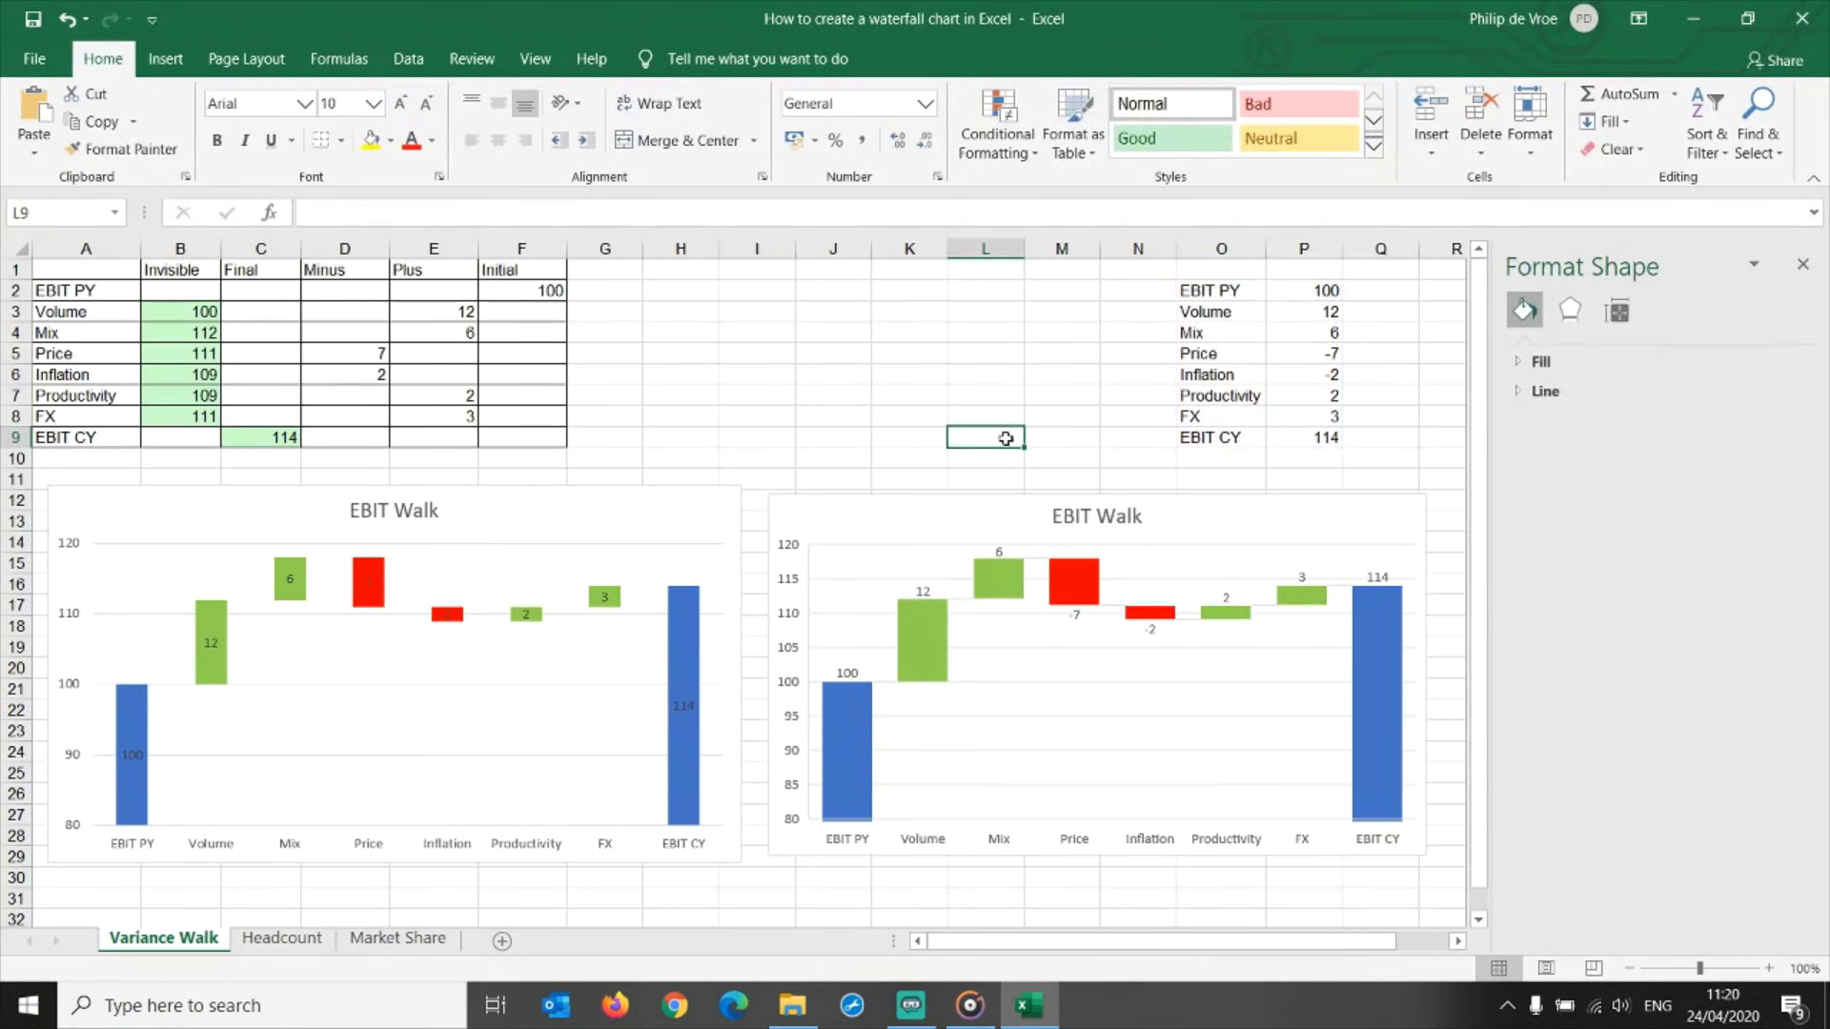
pyautogui.moveTo(681, 248); pyautogui.dragTo(75, 249)
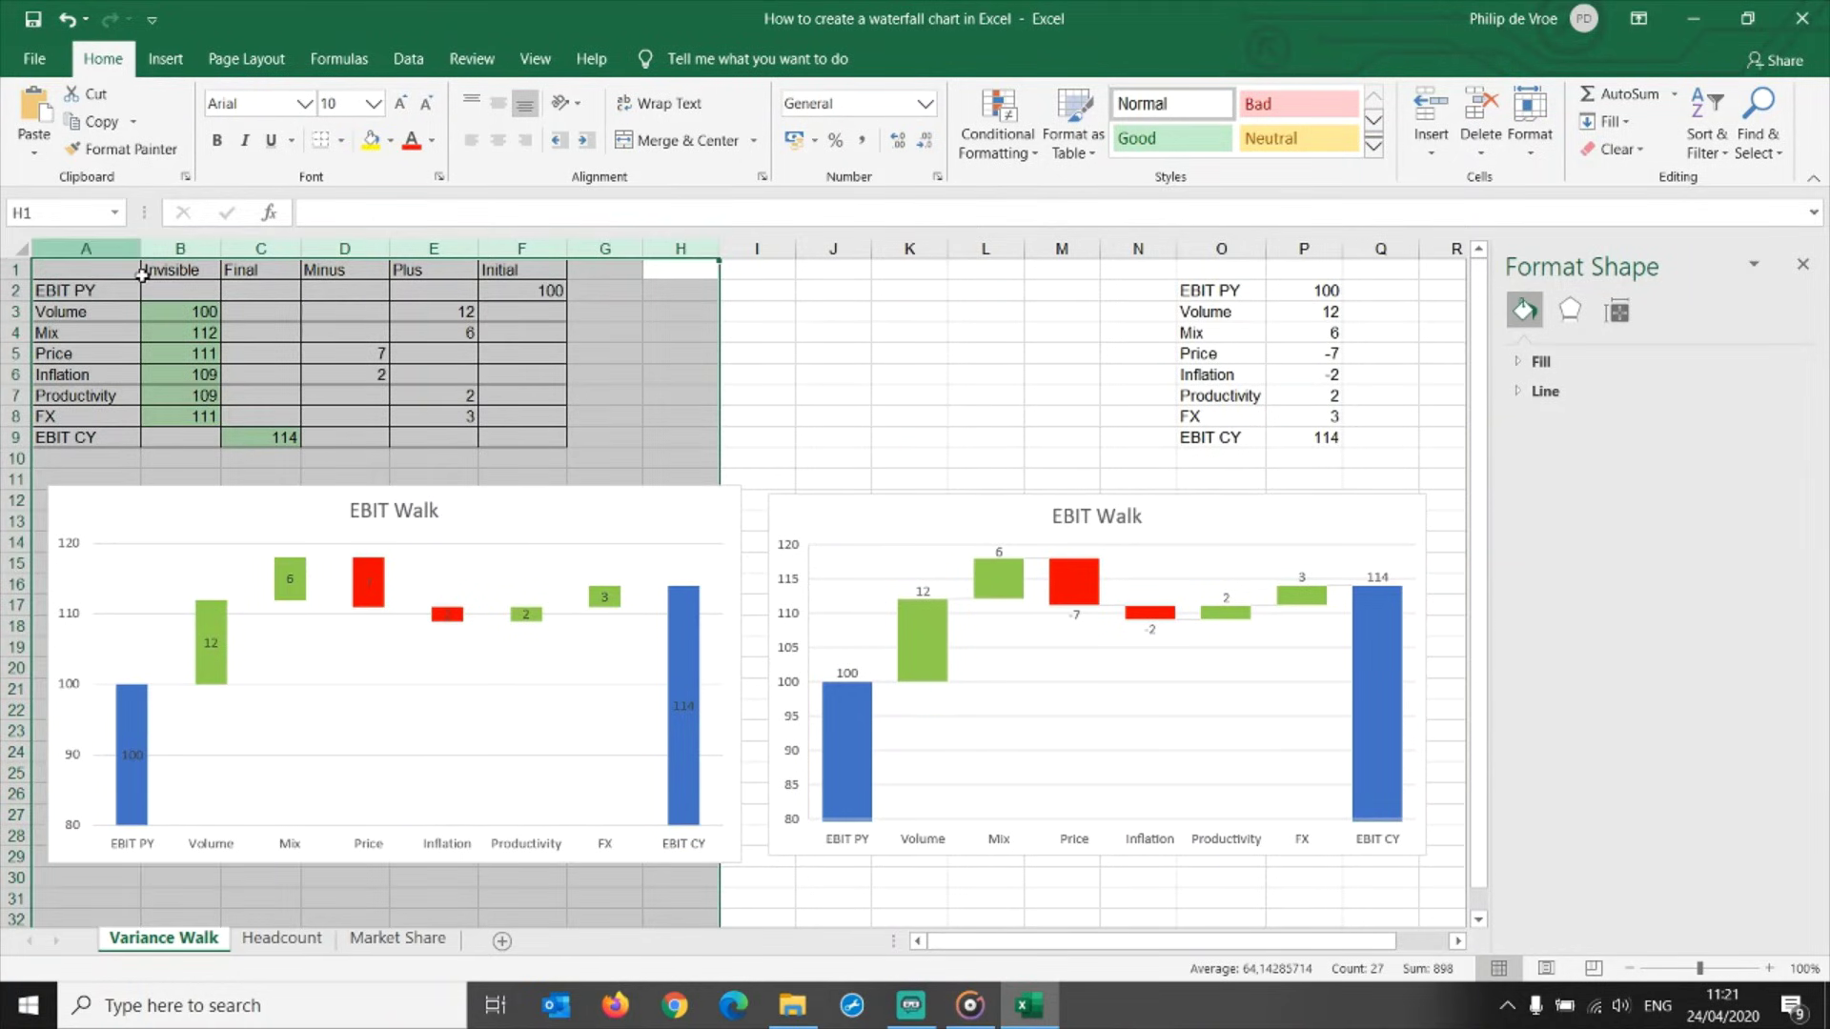
pyautogui.click(468, 510)
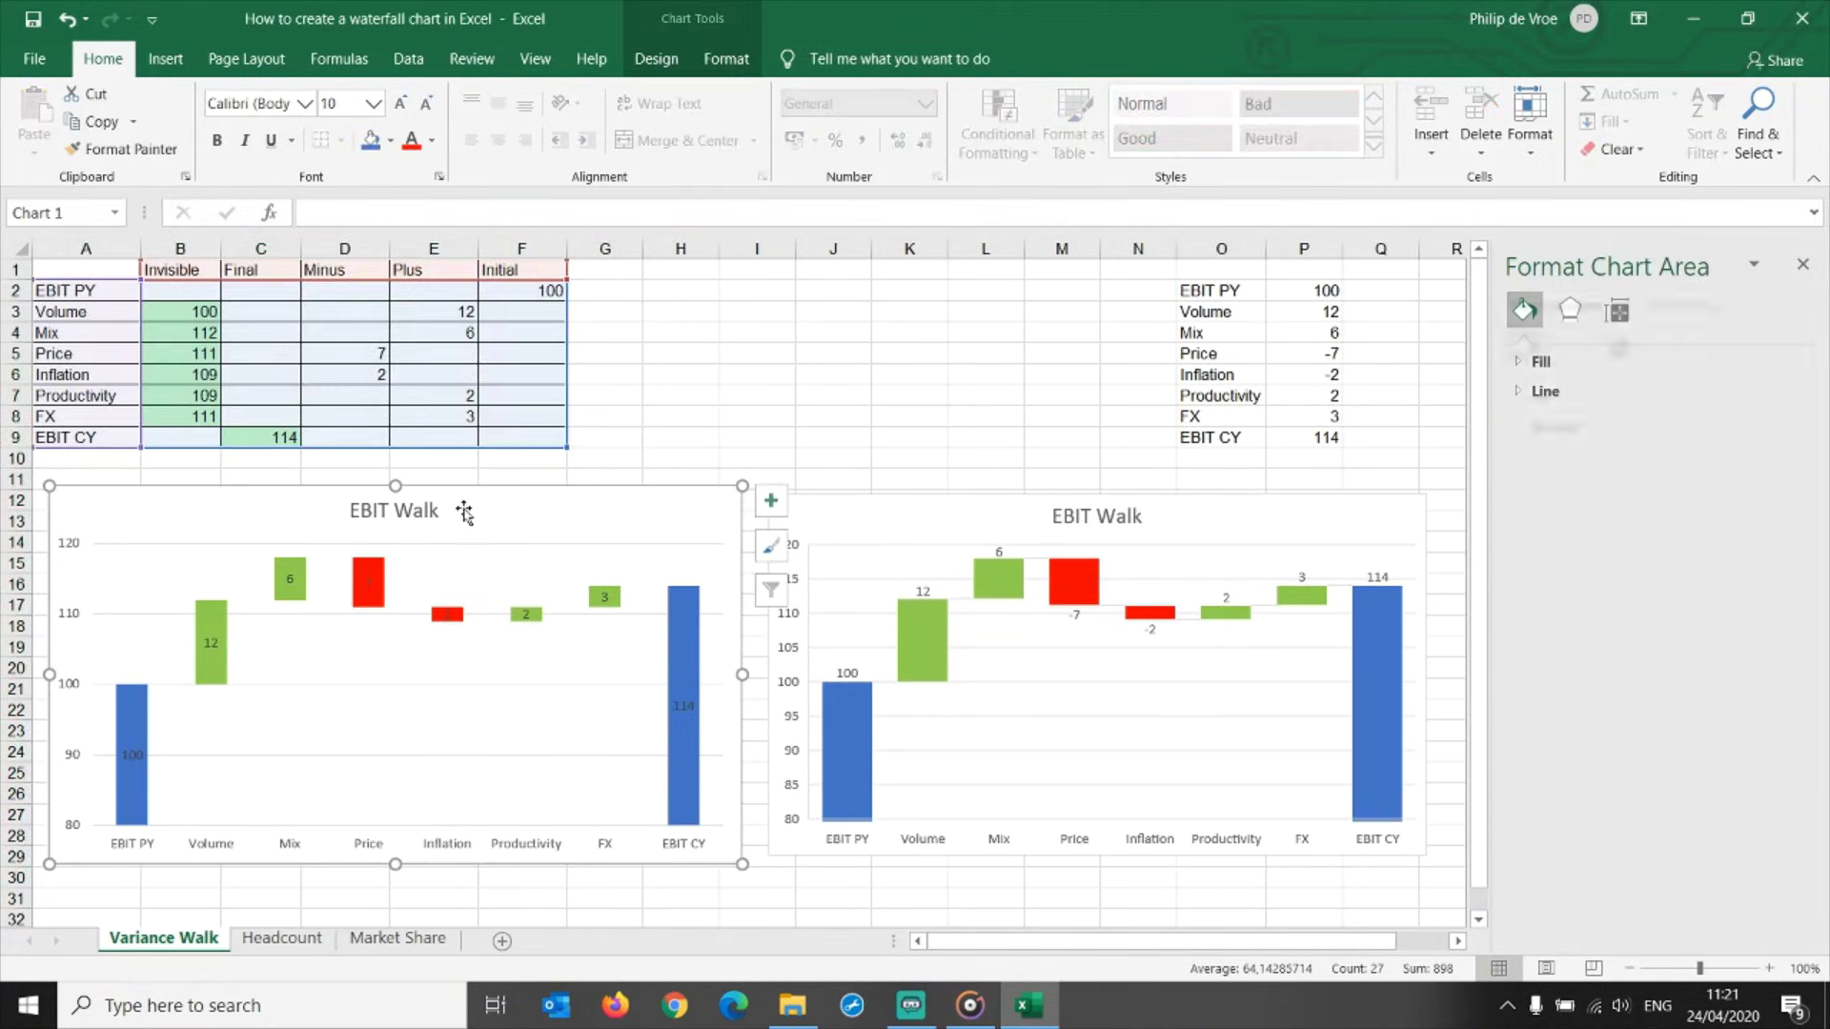
pyautogui.click(301, 656)
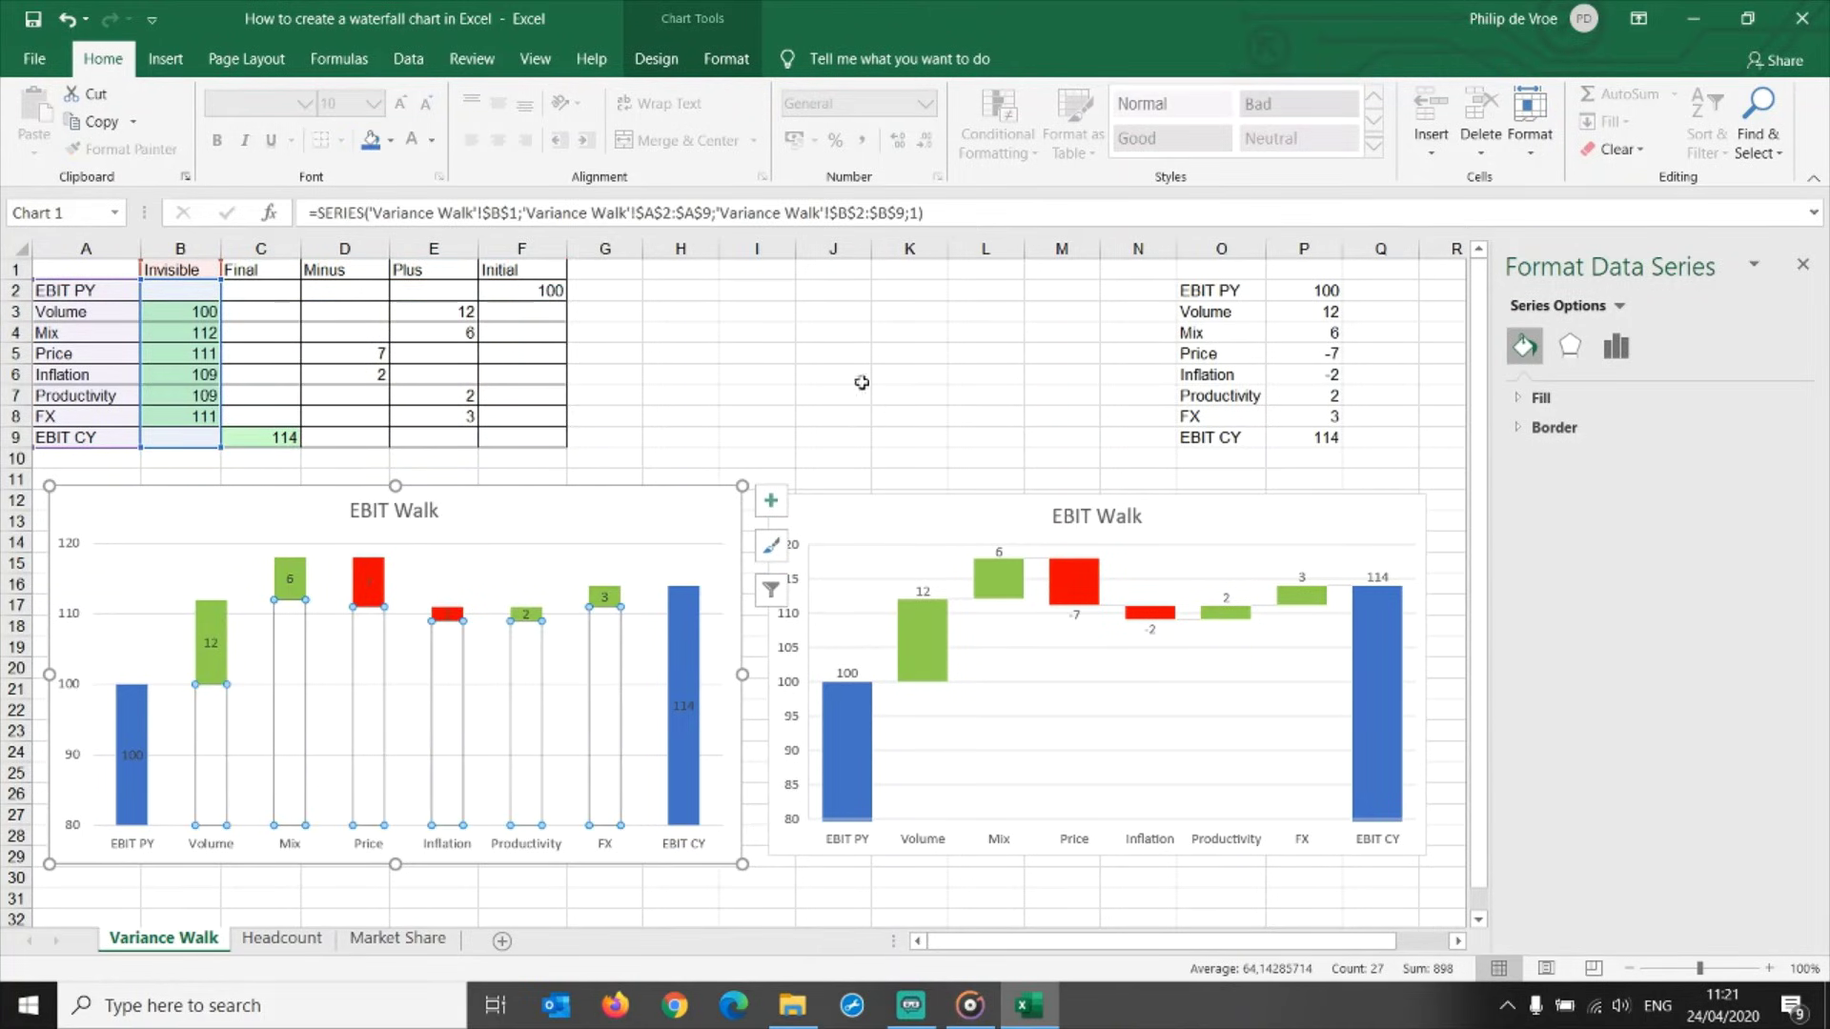
pyautogui.moveTo(757, 250); pyautogui.dragTo(1343, 255)
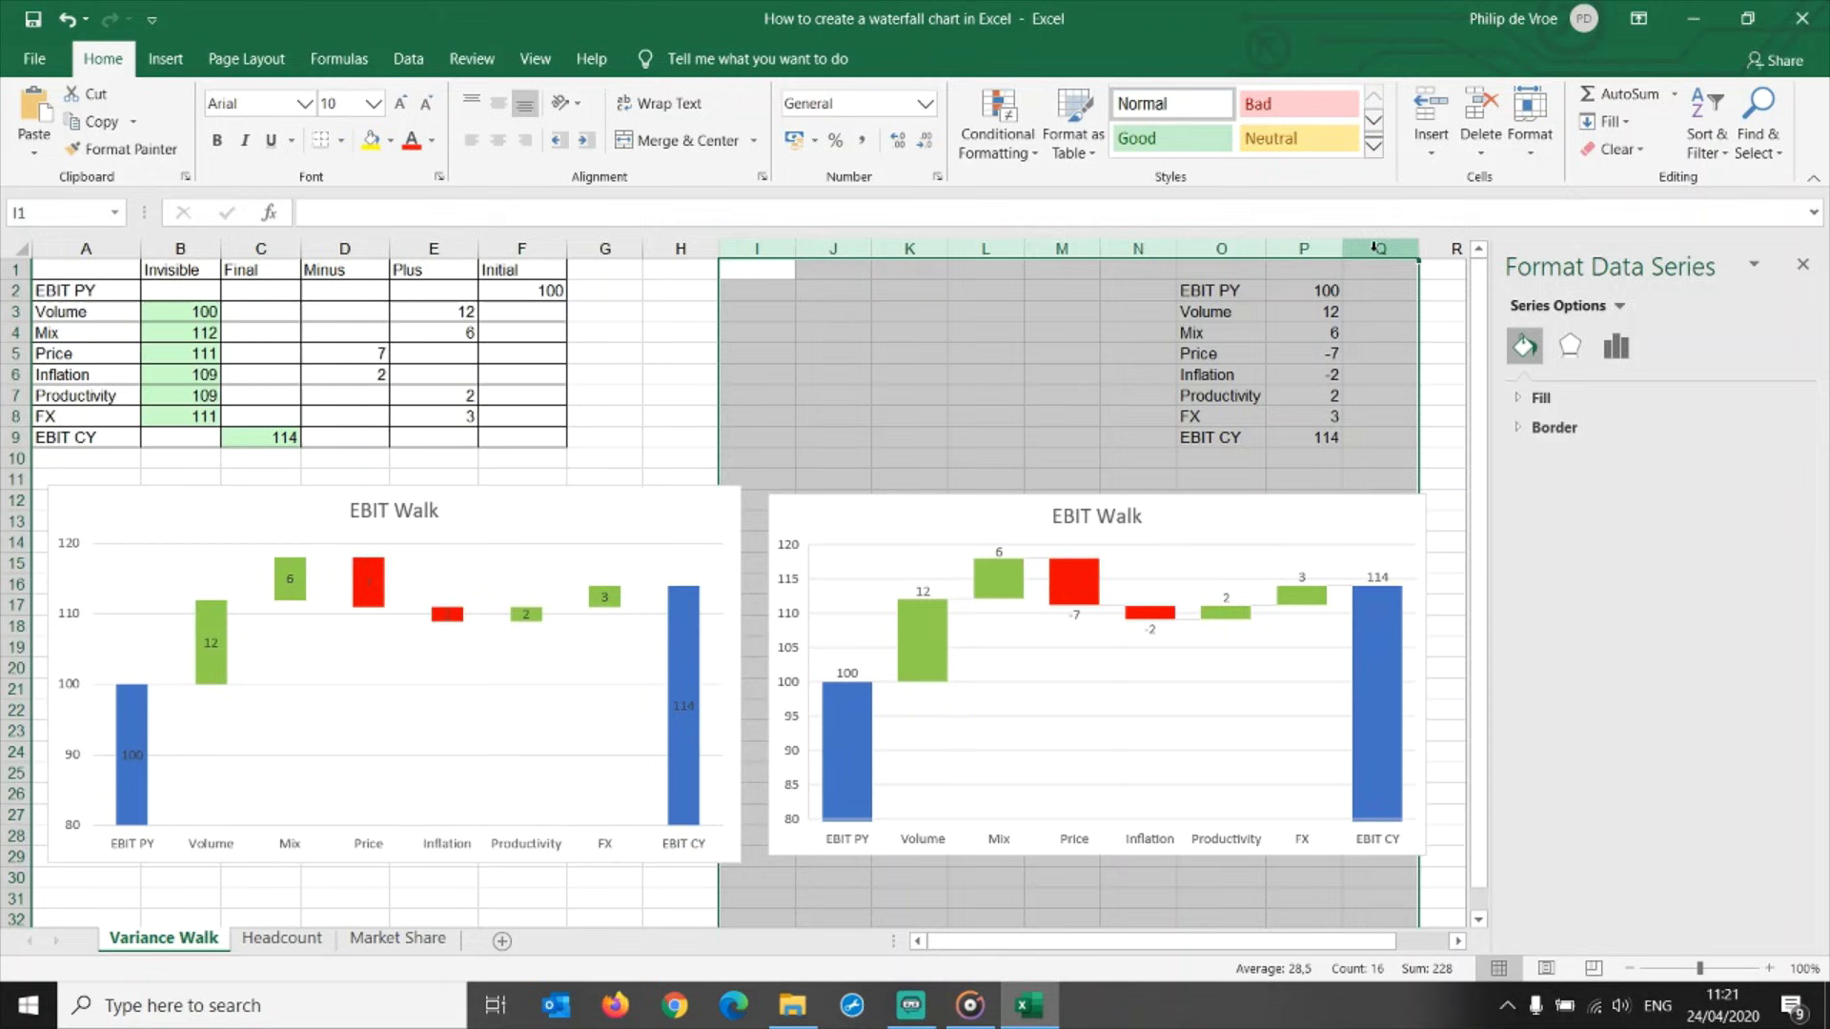
pyautogui.click(1227, 522)
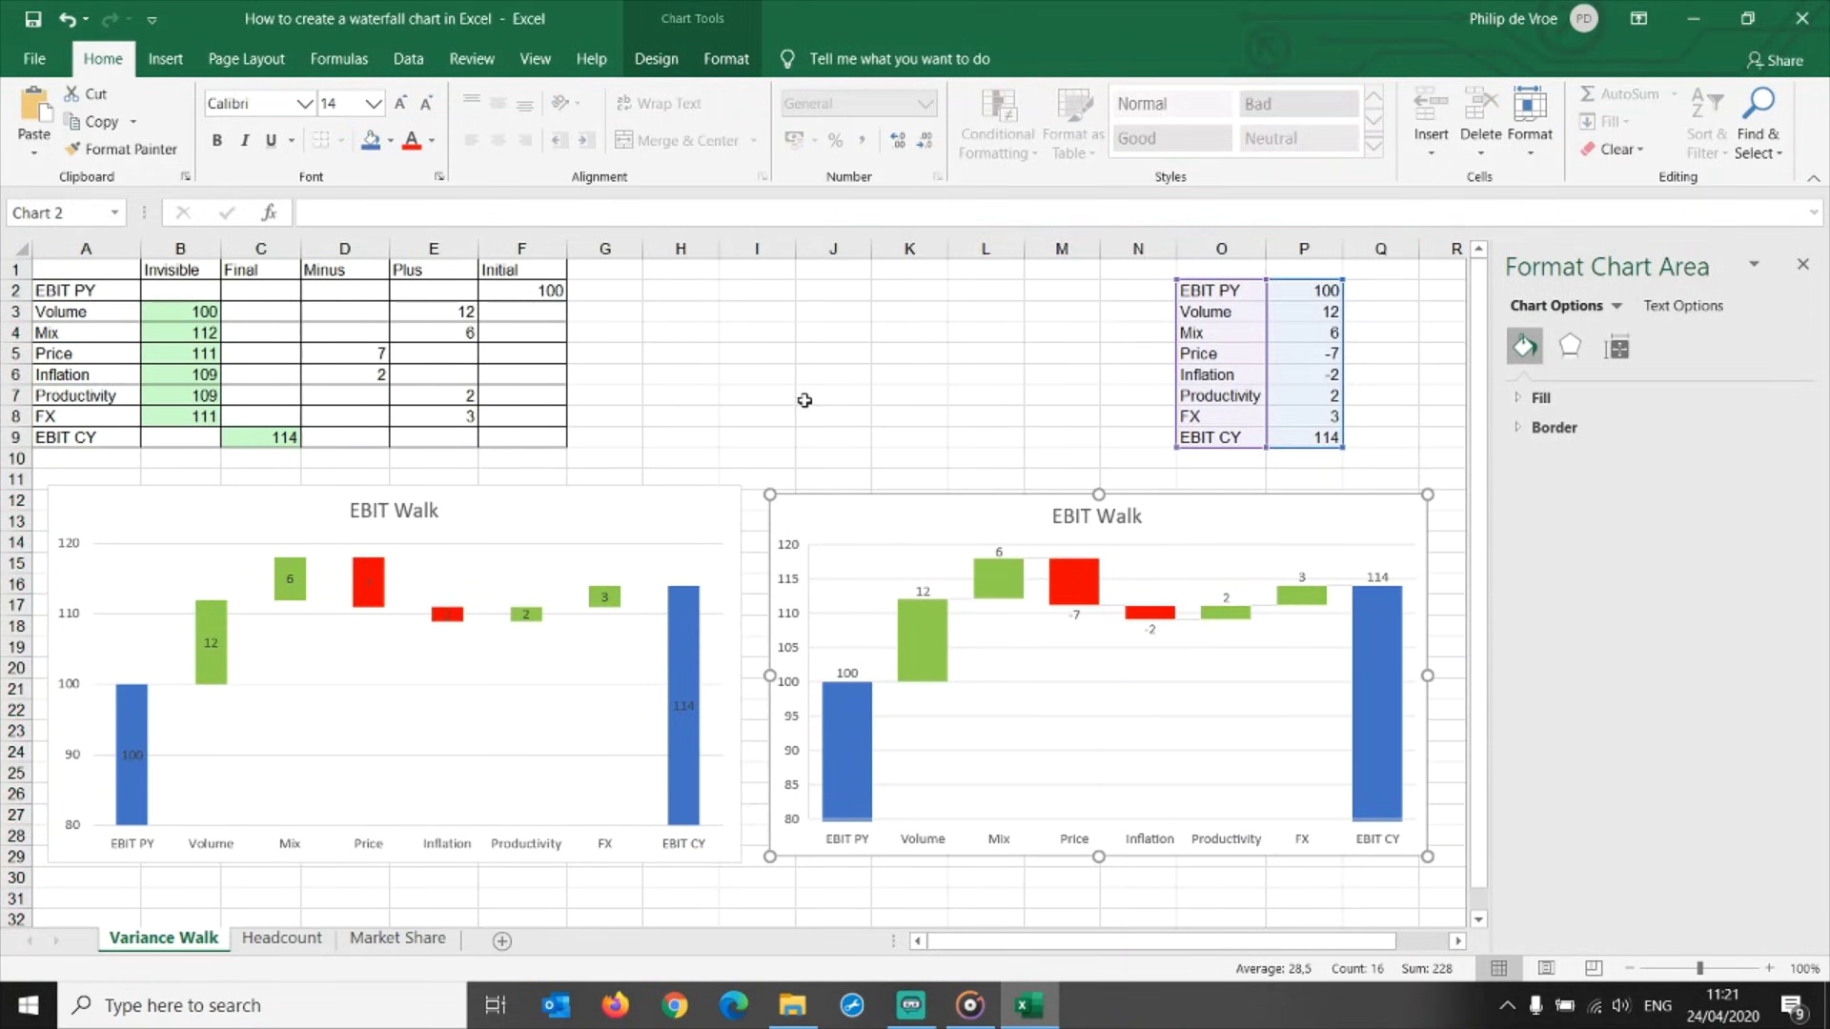
pyautogui.click(676, 503)
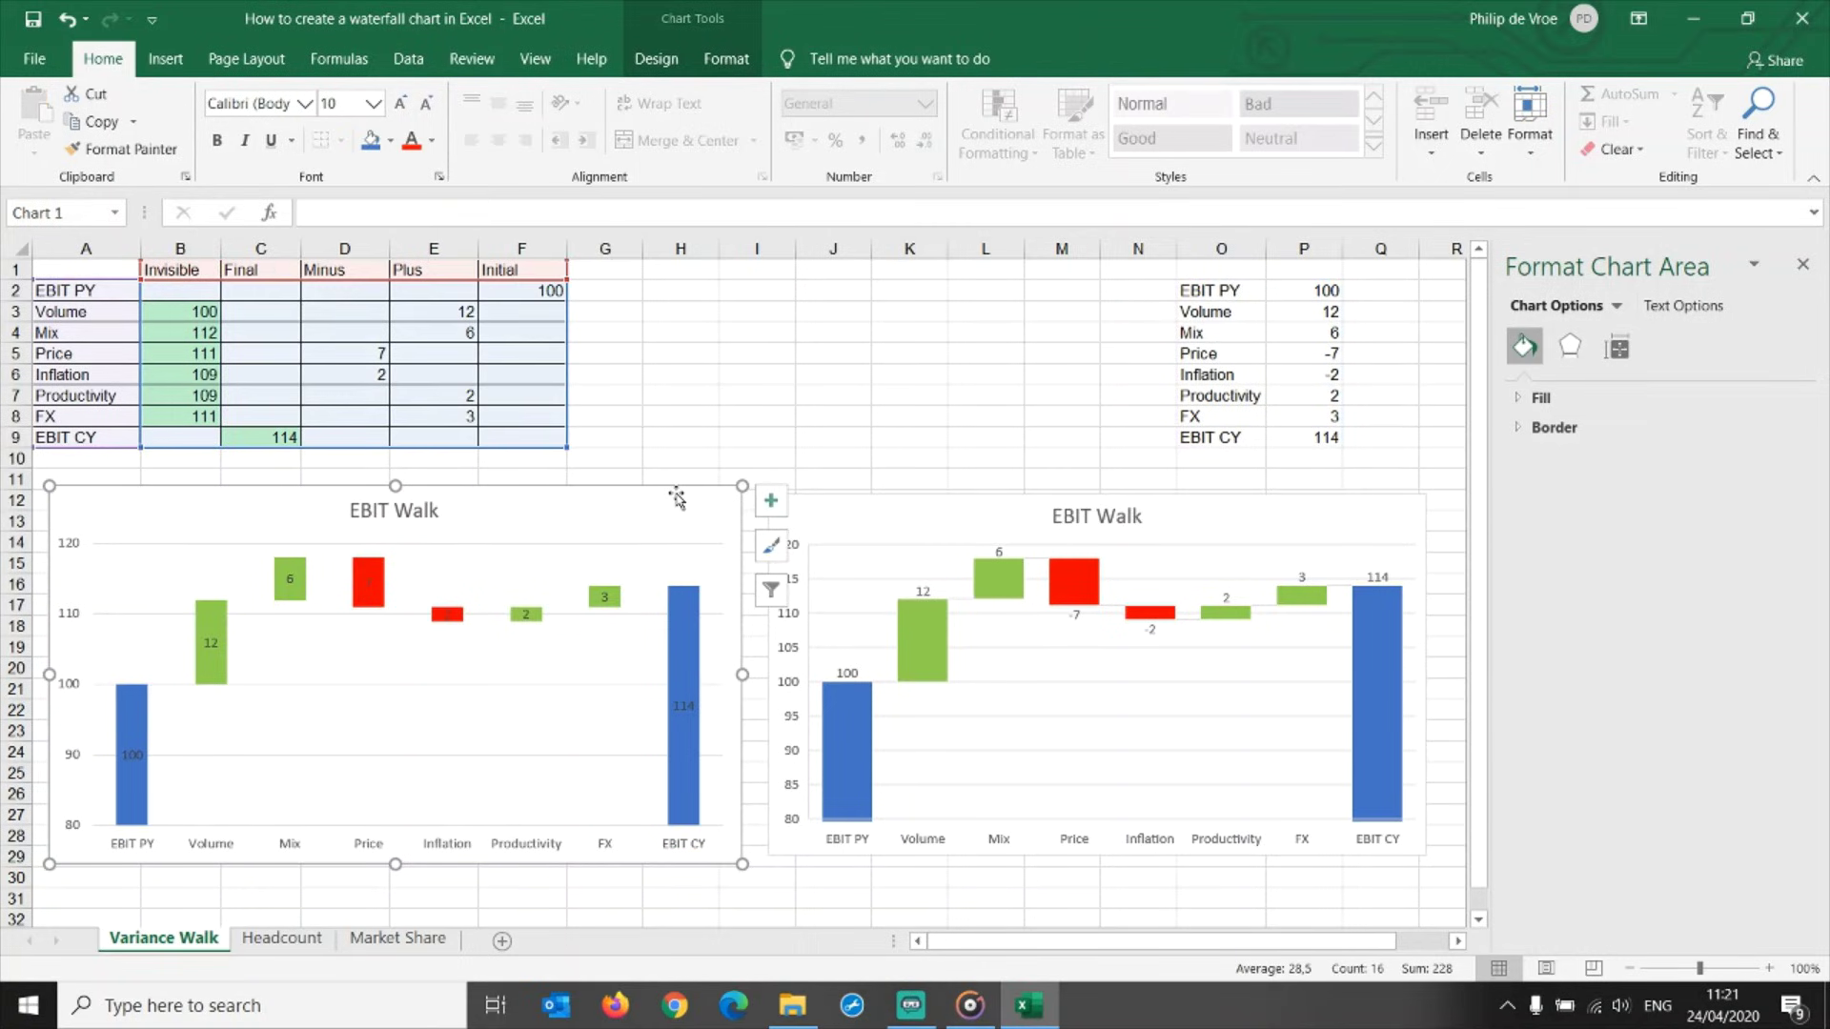
pyautogui.moveTo(566, 441); pyautogui.dragTo(55, 212)
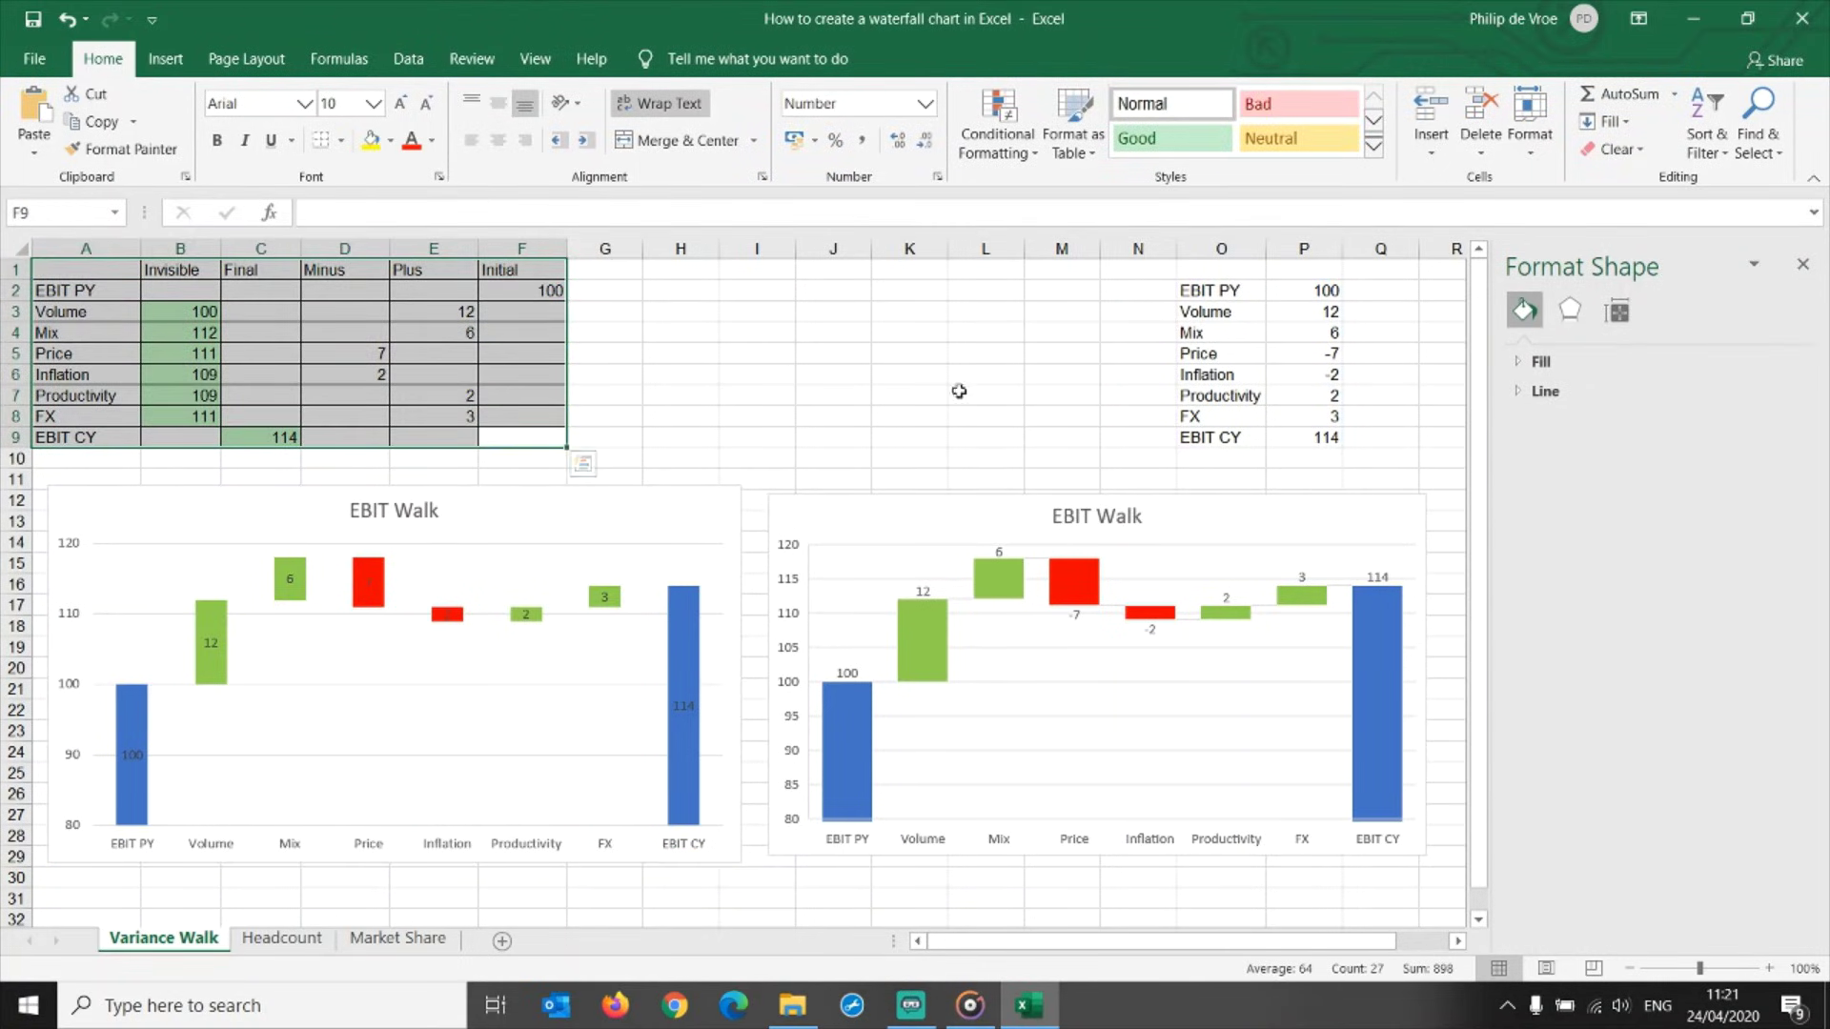
pyautogui.click(1193, 527)
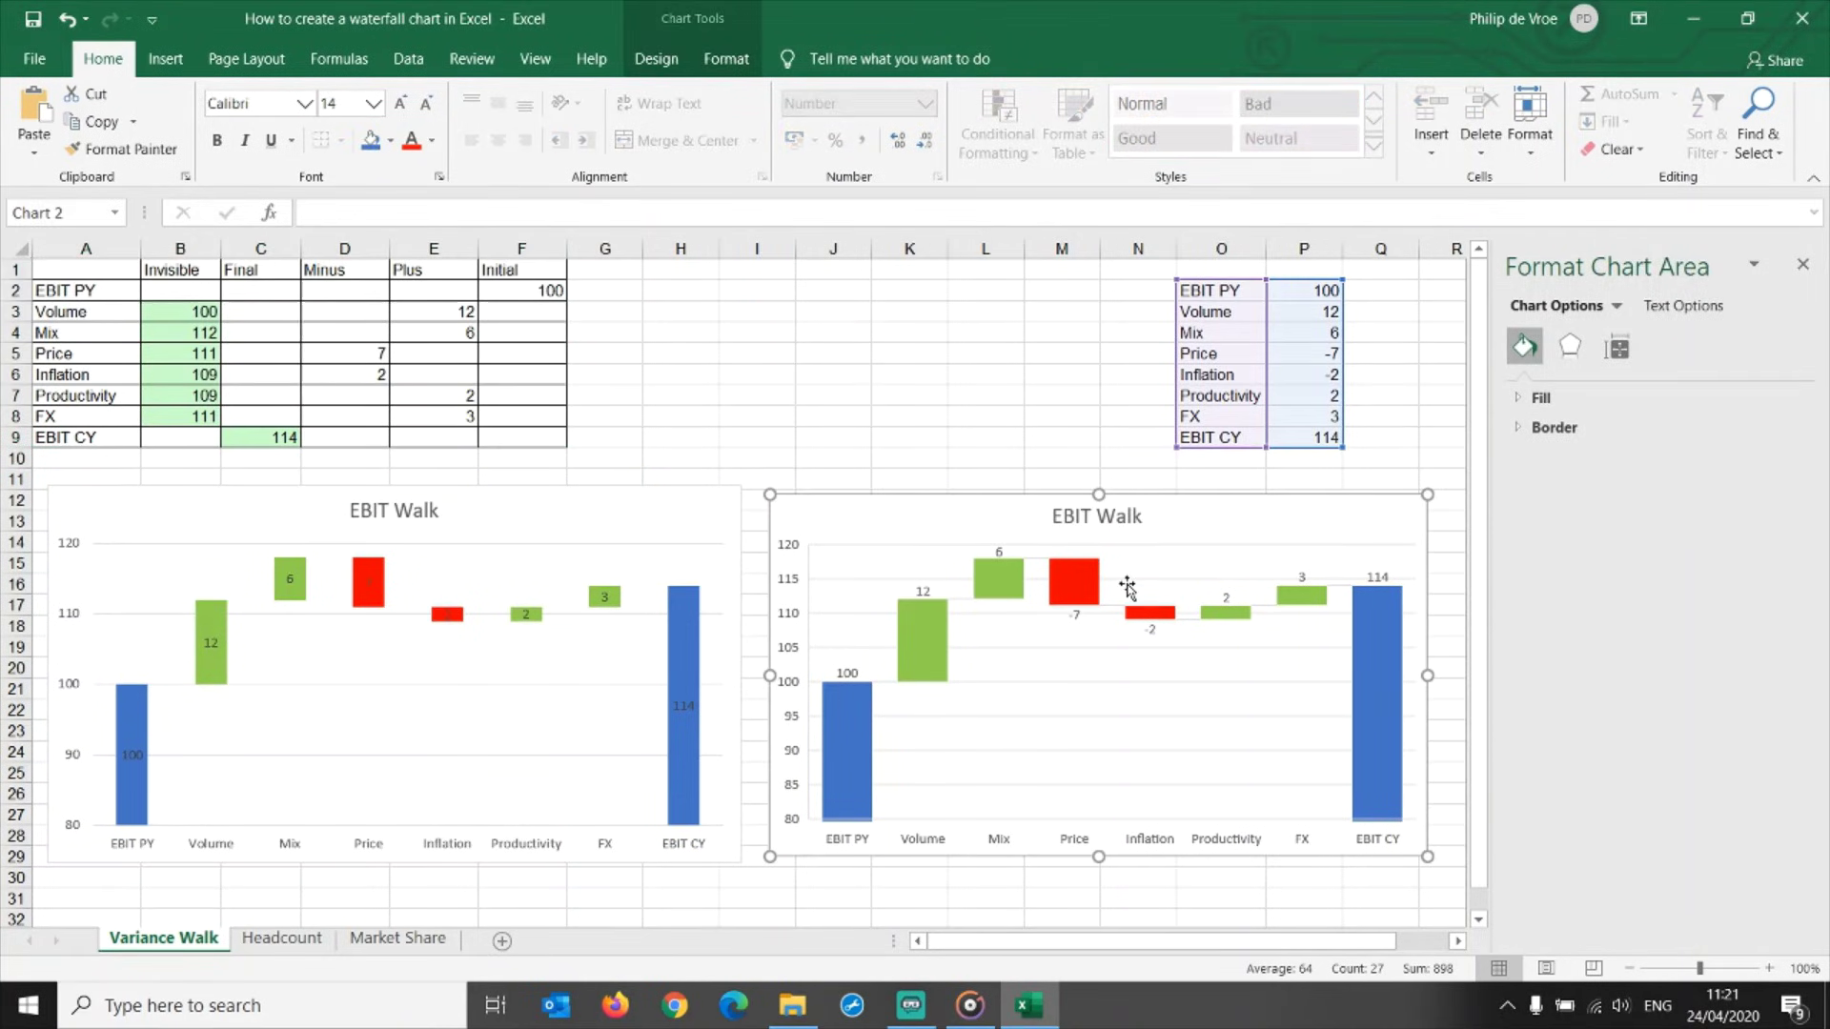